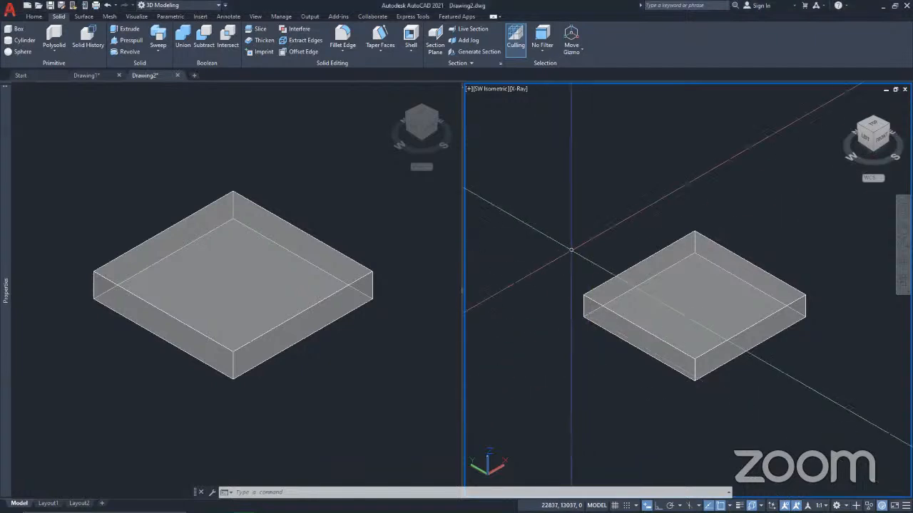
Step: Erase the existing box solid from the drawing
scroll(597, 274, down, 2)
scroll(692, 294, up, 3)
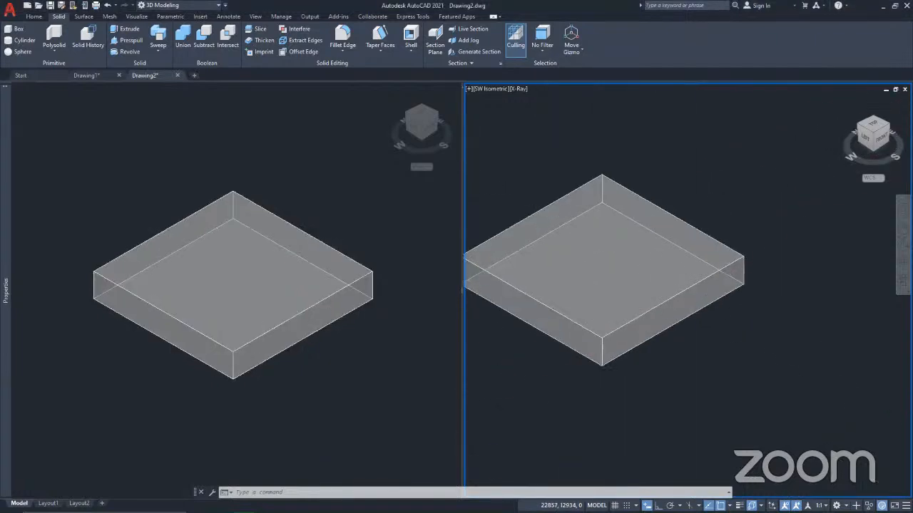
middle_drag(588, 283, 655, 310)
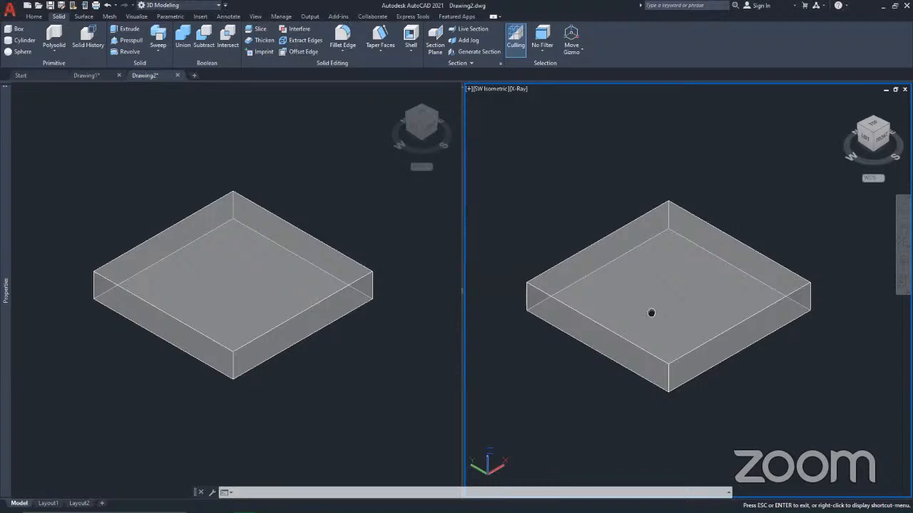
shift+middle_drag(649, 292, 661, 273)
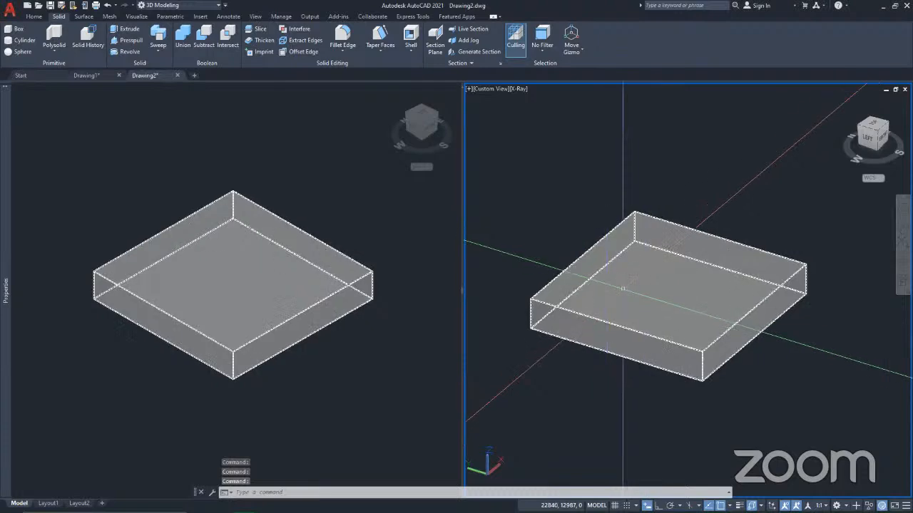
scroll(622, 275, down, 2)
click(763, 403)
click(499, 107)
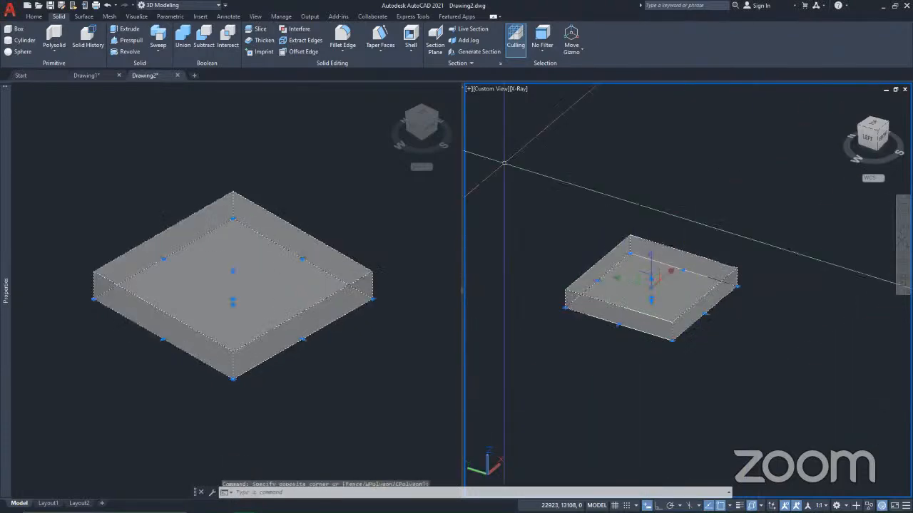
key(Delete)
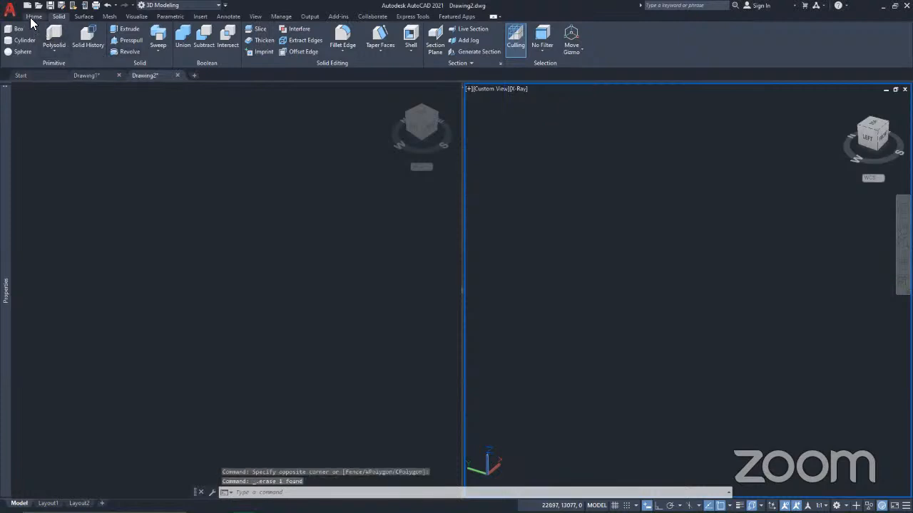
Step: Set the SW Isometric viewport to Top view and draw a box 70 by 70 and 12 high, with its first corner near the origin
click(33, 15)
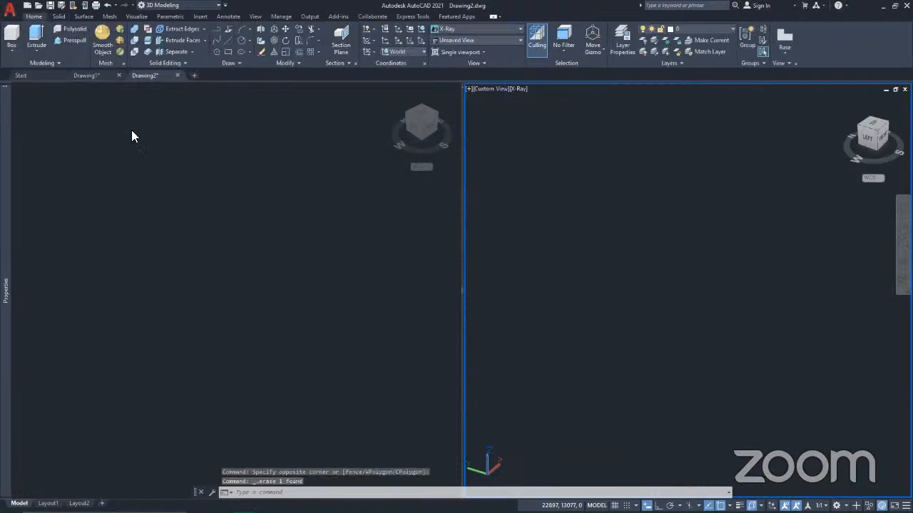
click(11, 50)
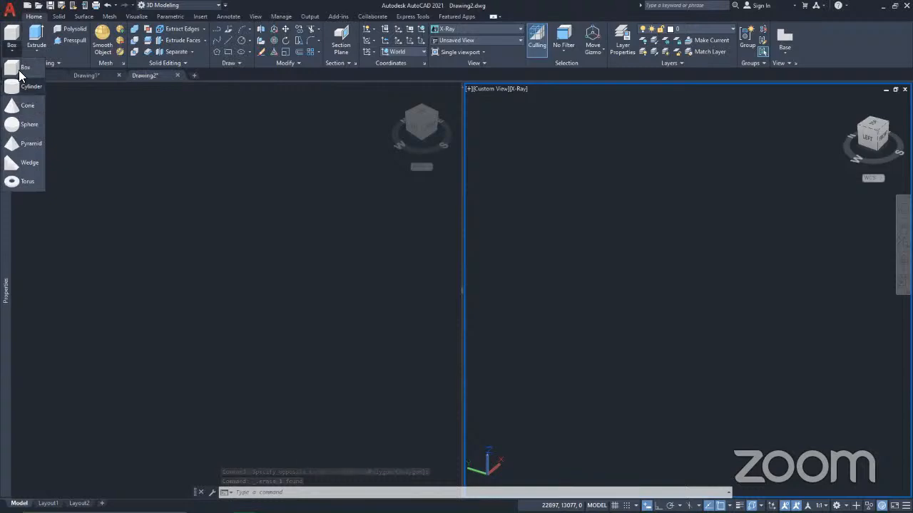
click(144, 200)
click(13, 28)
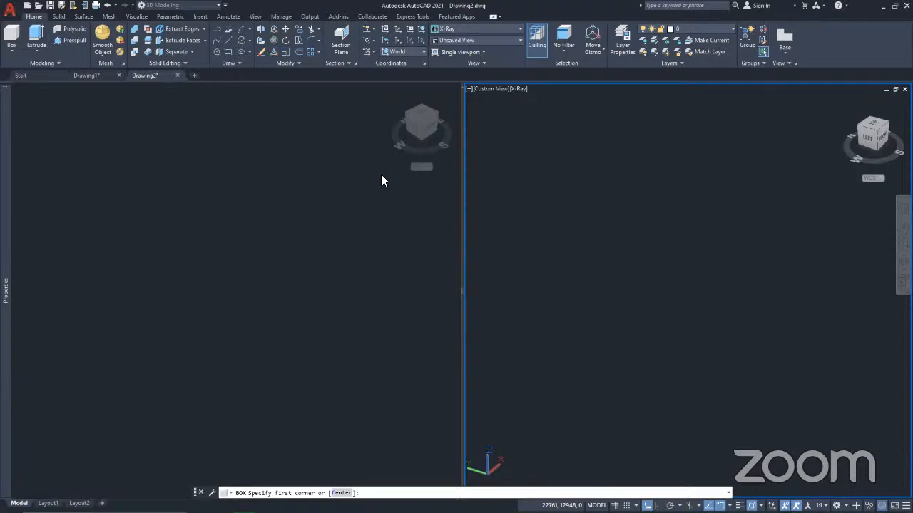
click(338, 181)
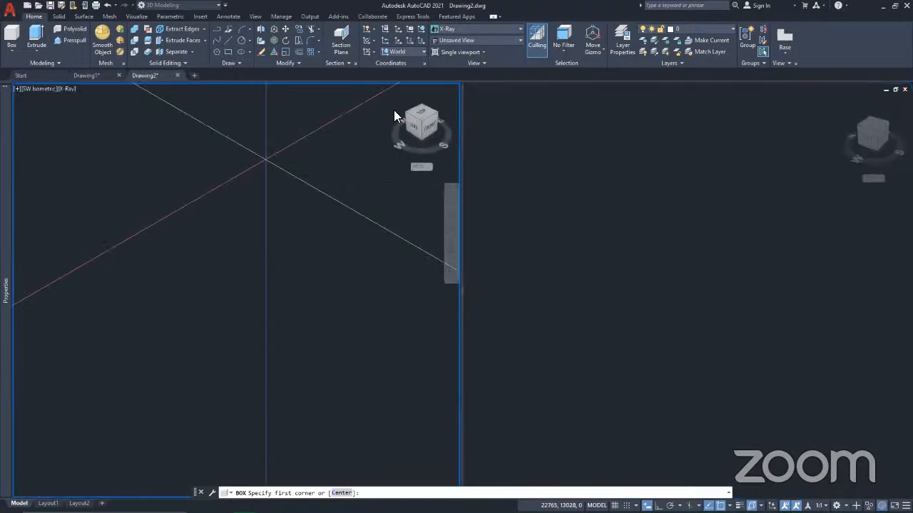
click(420, 113)
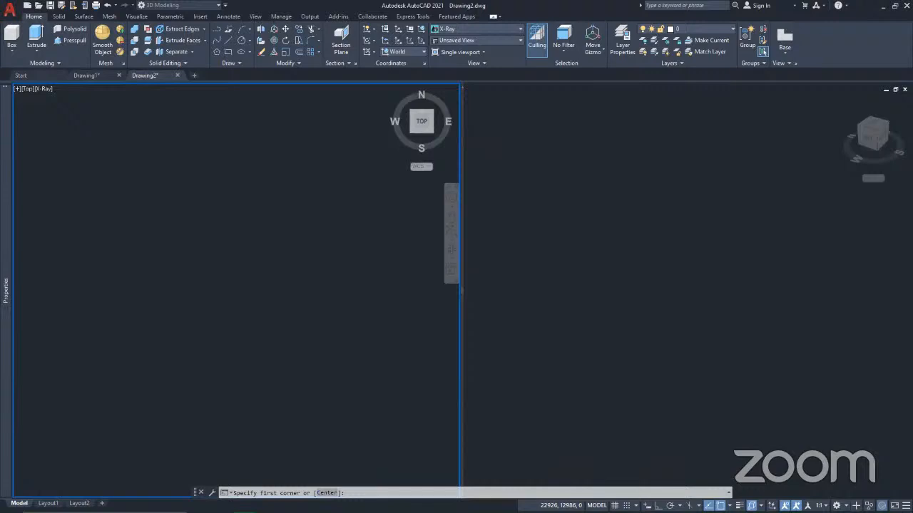
click(108, 393)
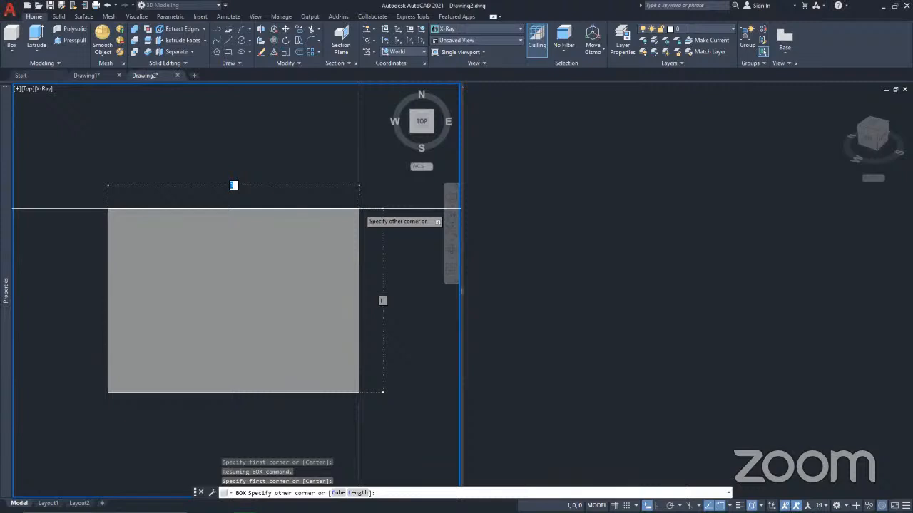
text(70)
key(Tab)
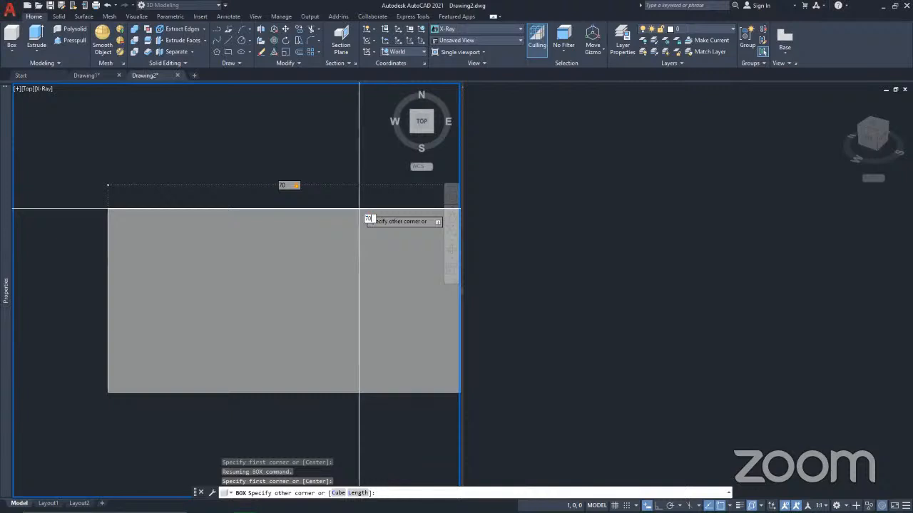
key(Return)
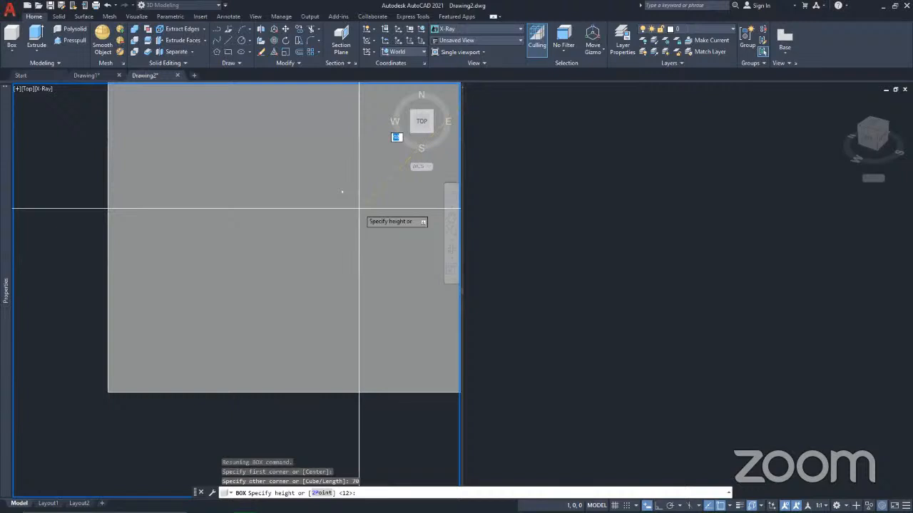
text(13)
key(Return)
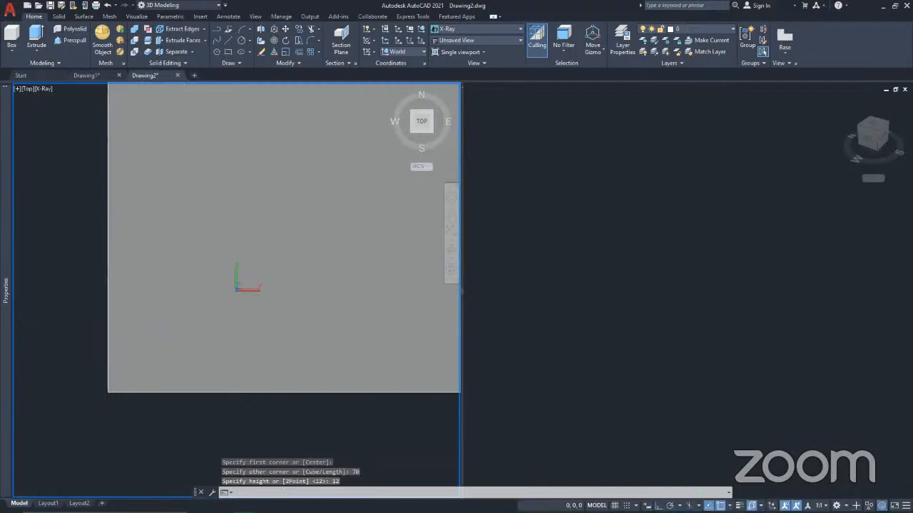
Step: Center the new box in the Top viewport and set the Custom View viewport to SW Isometric
middle_click(141, 306)
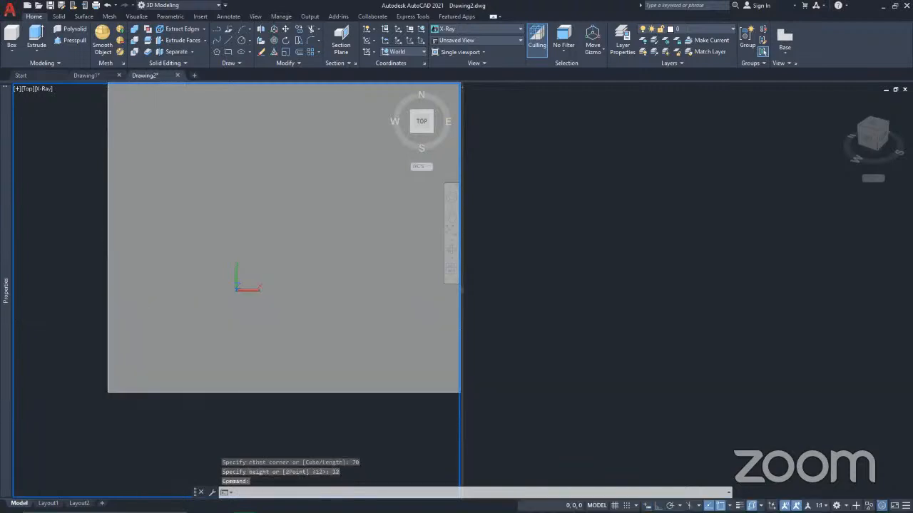
scroll(122, 382, down, 4)
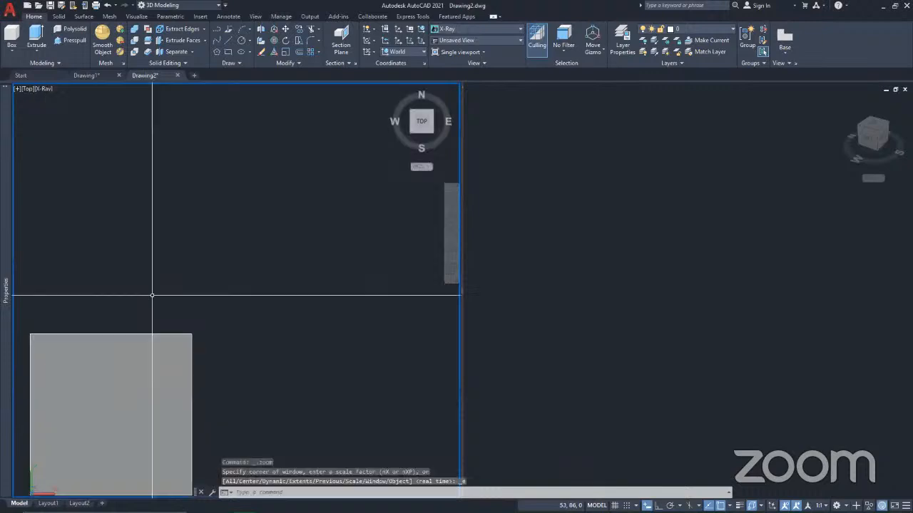
middle_drag(122, 382, 243, 236)
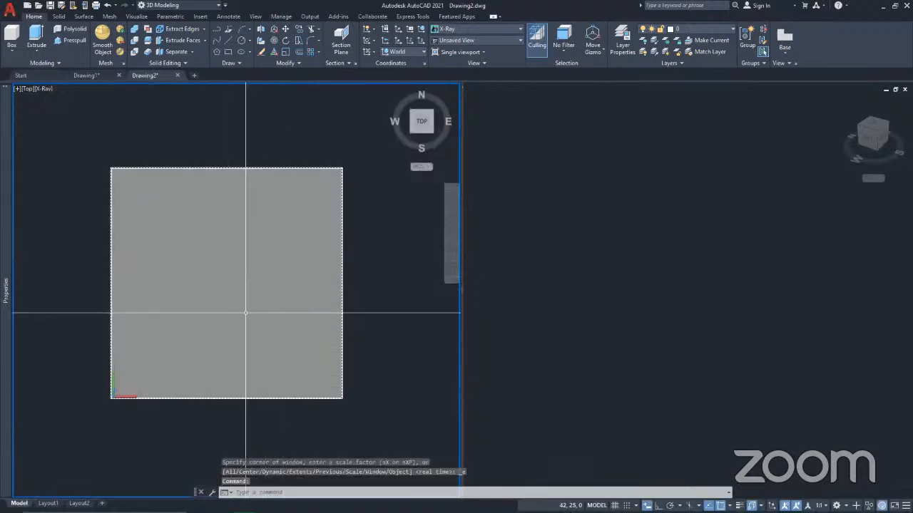
scroll(219, 289, up, 2)
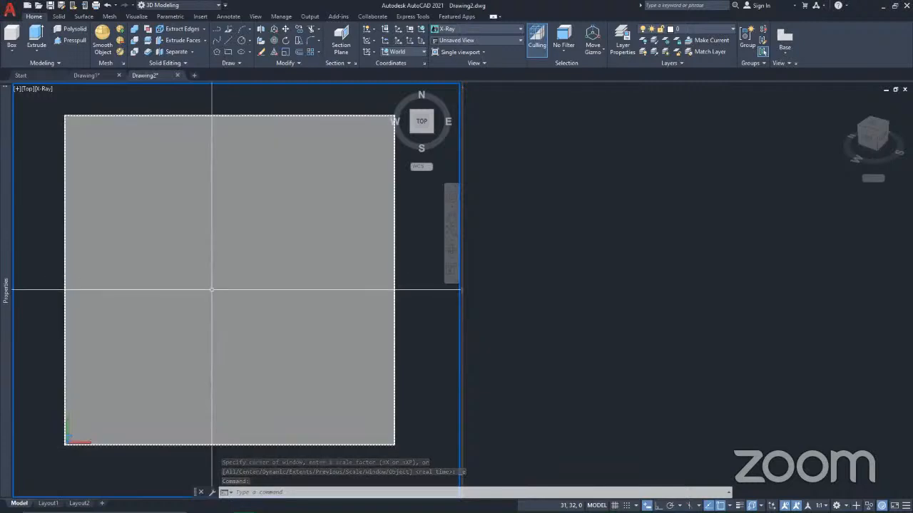
scroll(212, 289, down, 2)
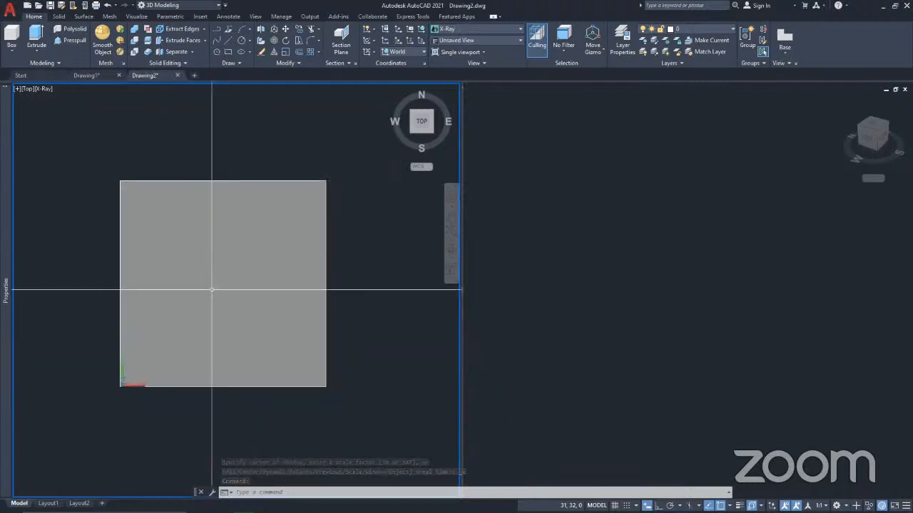
click(638, 238)
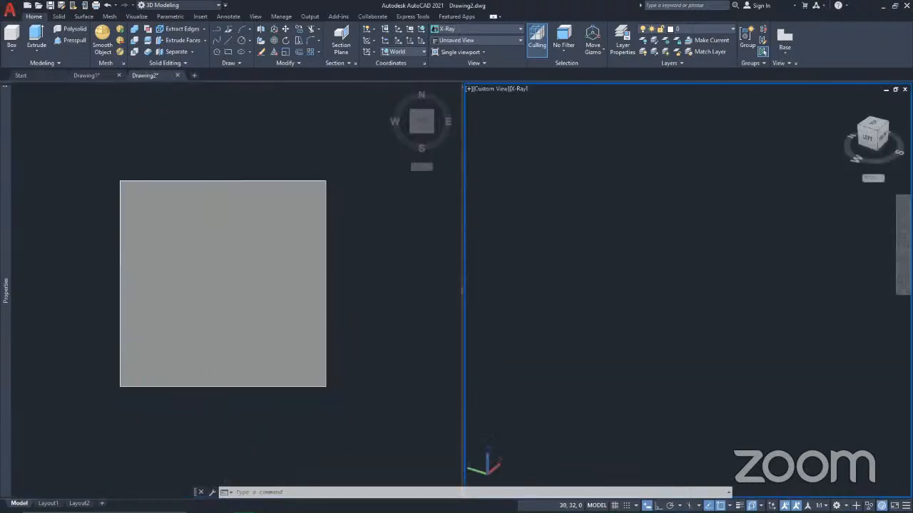
click(494, 90)
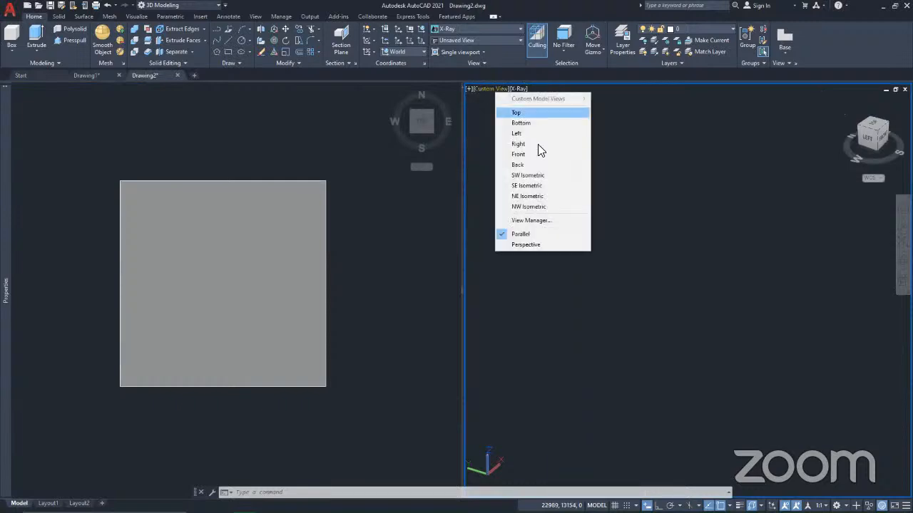
click(541, 174)
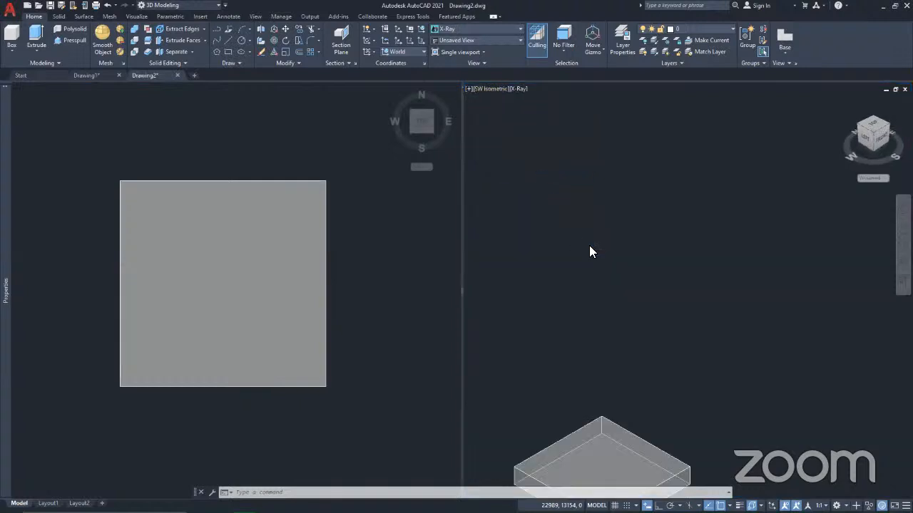
scroll(632, 211, down, 3)
click(629, 317)
key(Escape)
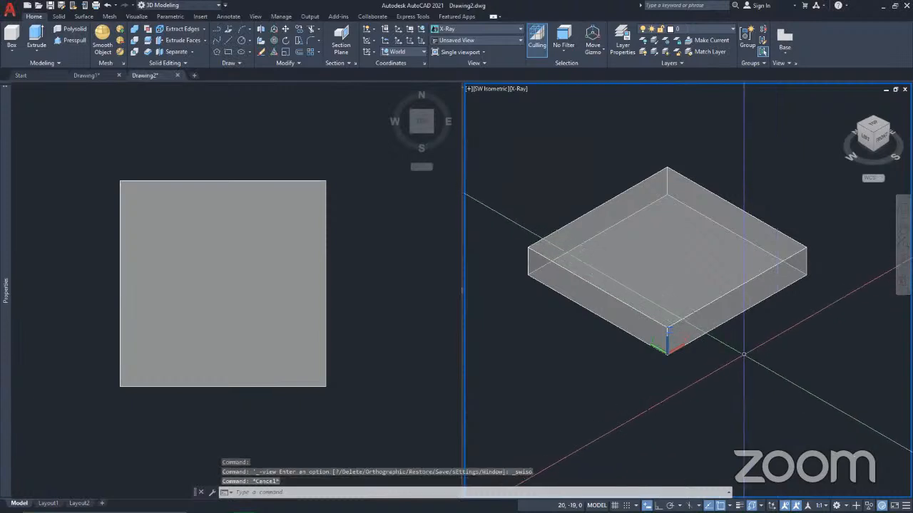
click(722, 324)
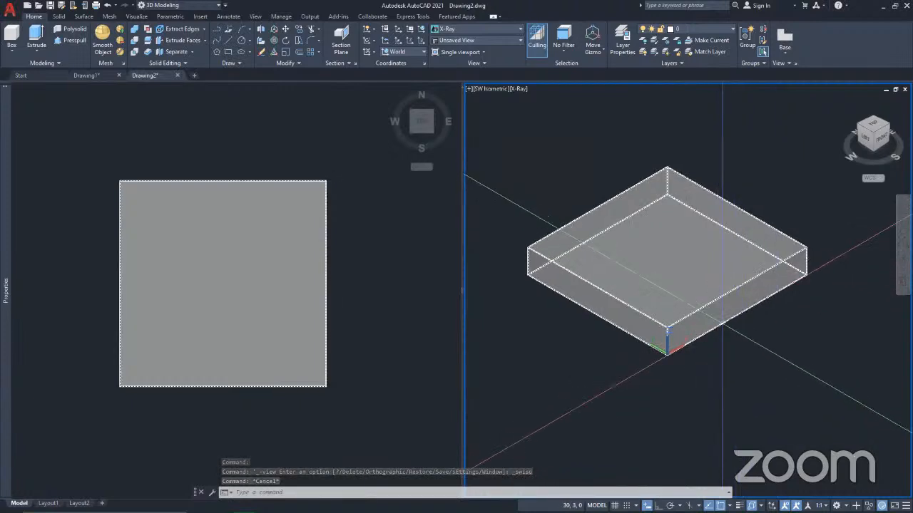
key(Escape)
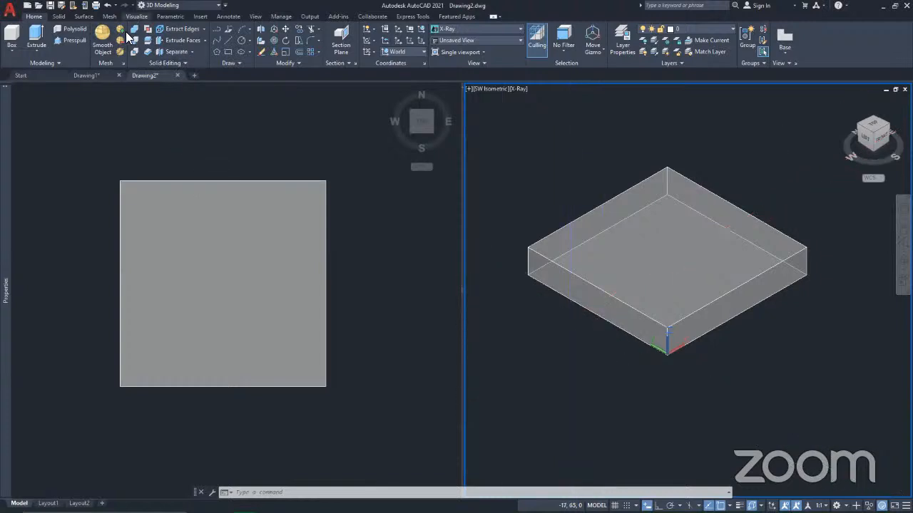
Step: Start an edge fillet with a radius of 0.7 and pick the box's four top edges and its two visible front bottom edges
click(62, 16)
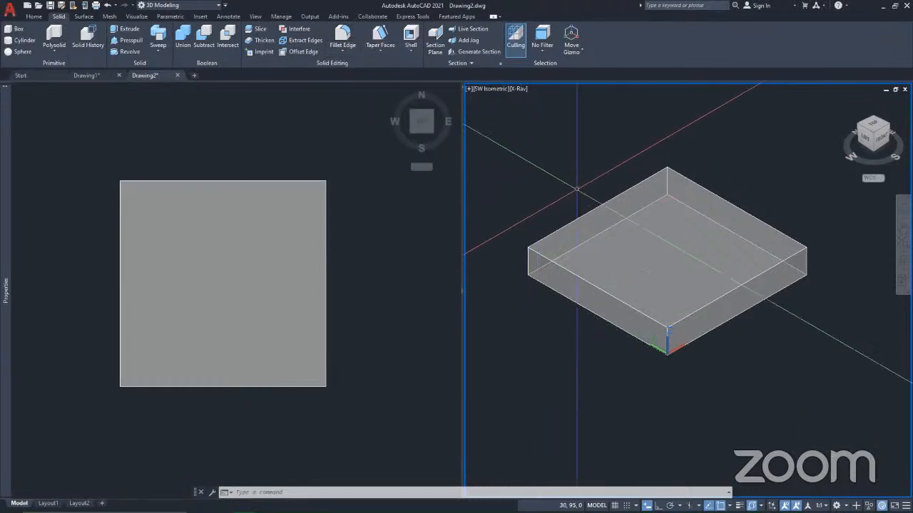
click(557, 266)
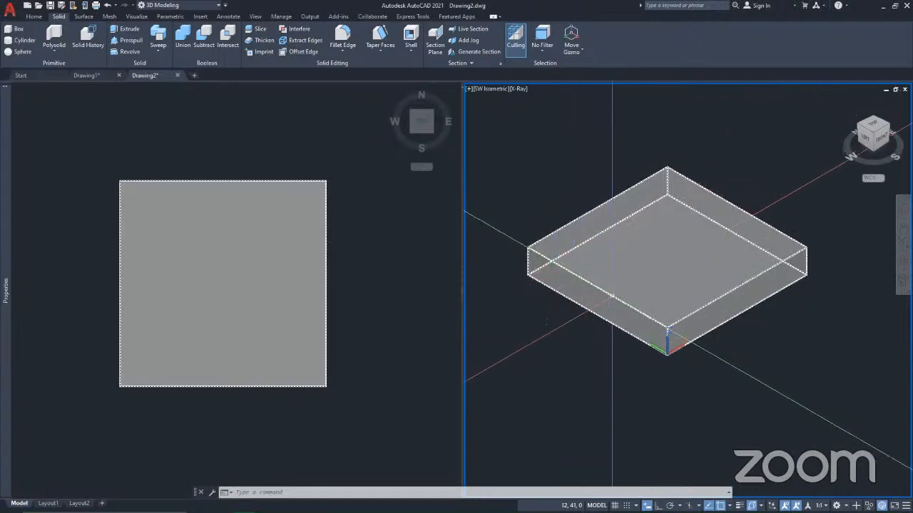
key(Escape)
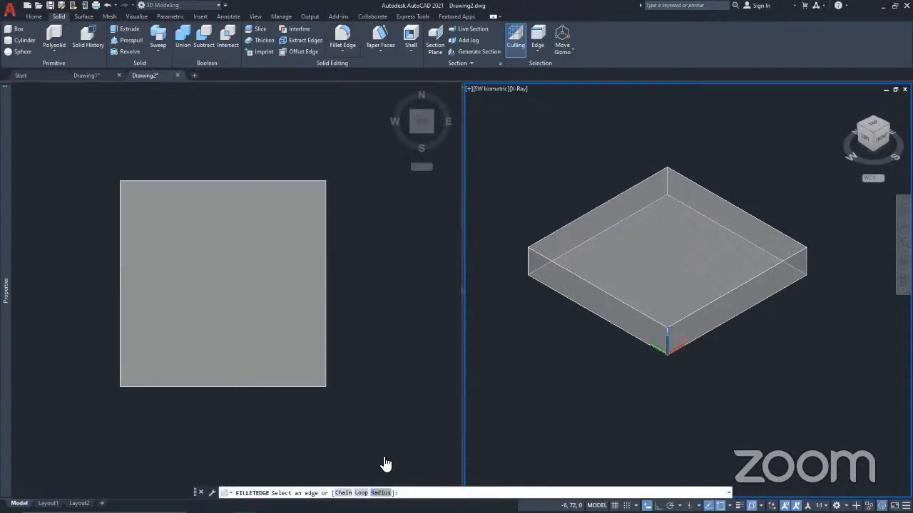
click(381, 493)
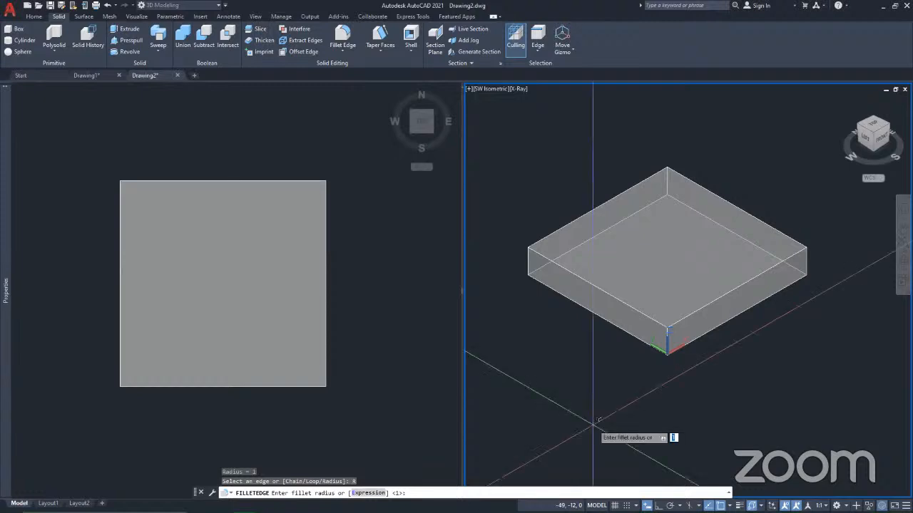
text(.7)
key(Return)
click(738, 283)
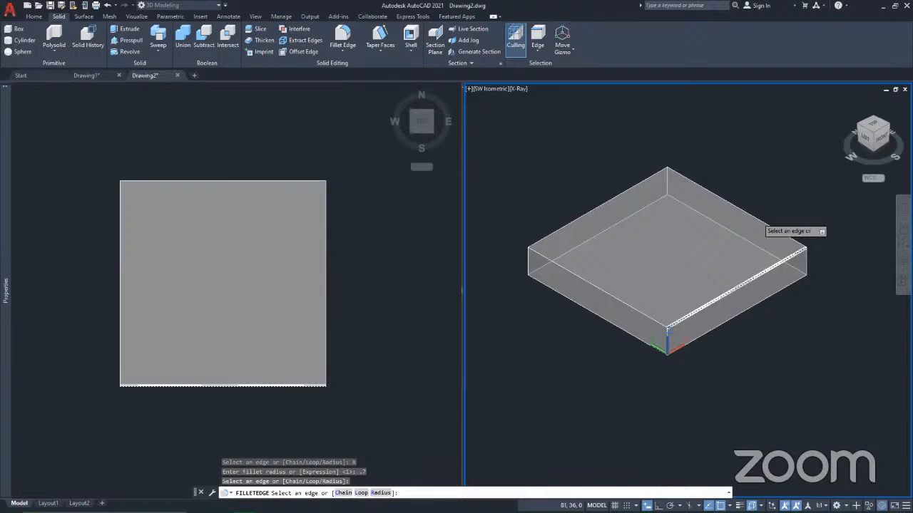
click(626, 189)
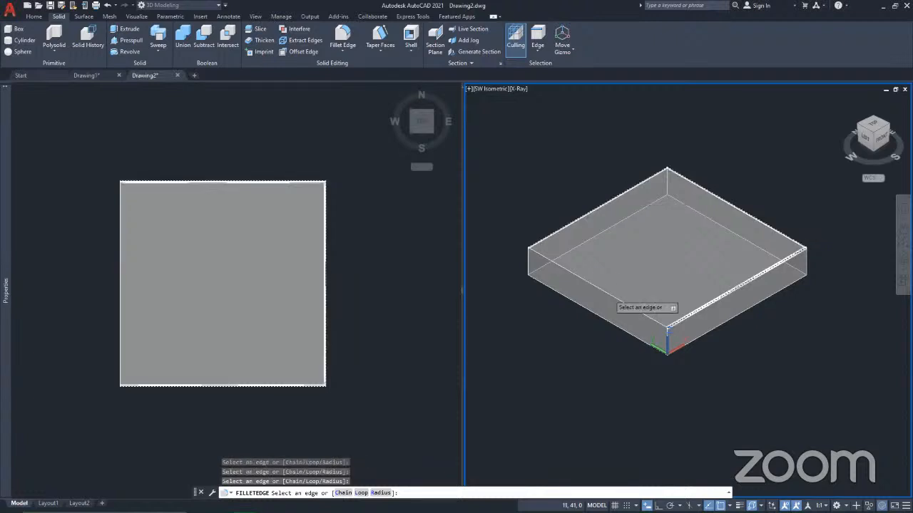
click(614, 289)
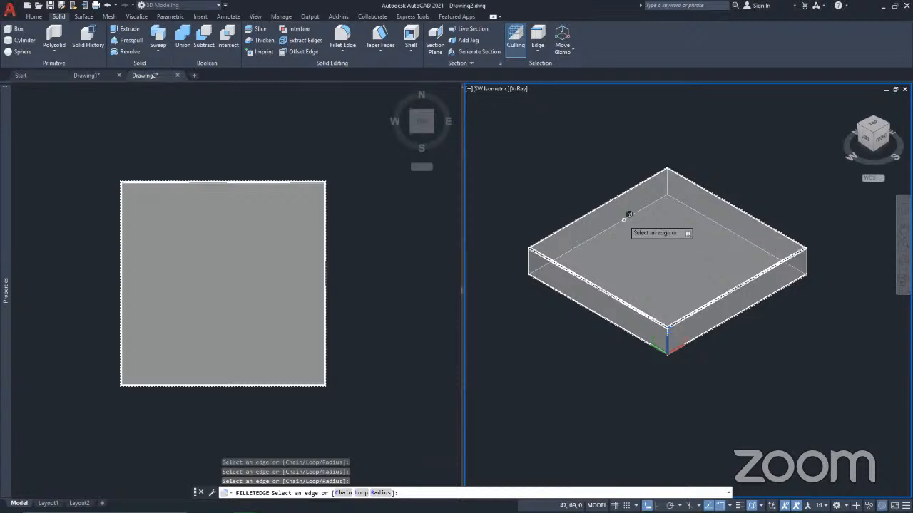
Step: Add the two remaining bottom edges on the far side of the box and apply the fillet
shift+middle_drag(618, 316, 536, 293)
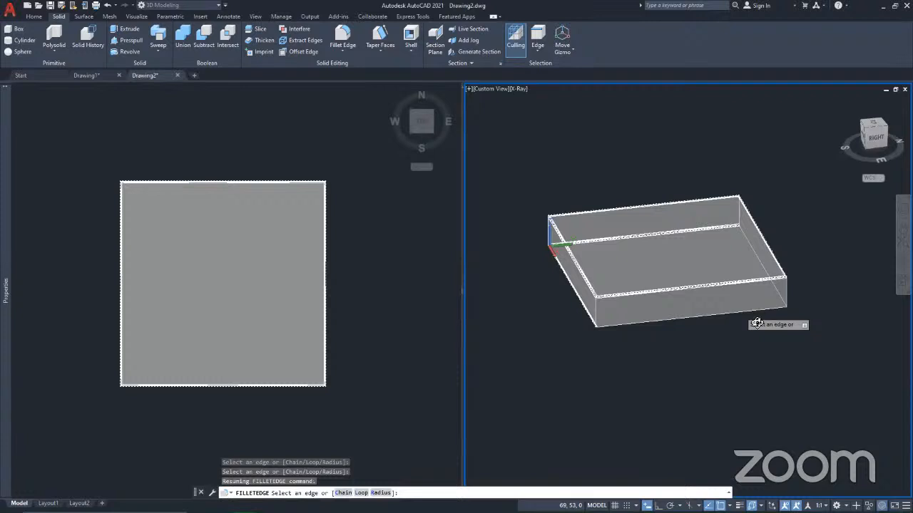
shift+middle_drag(747, 322, 647, 325)
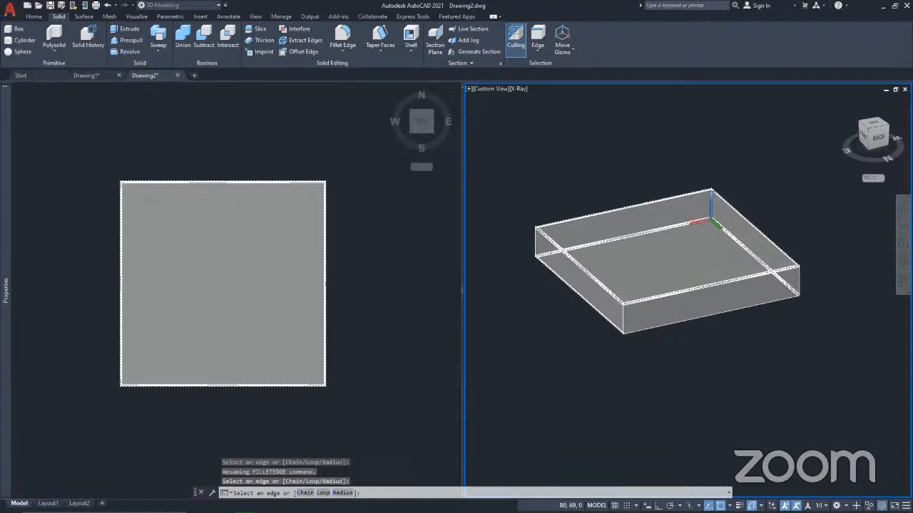
click(740, 306)
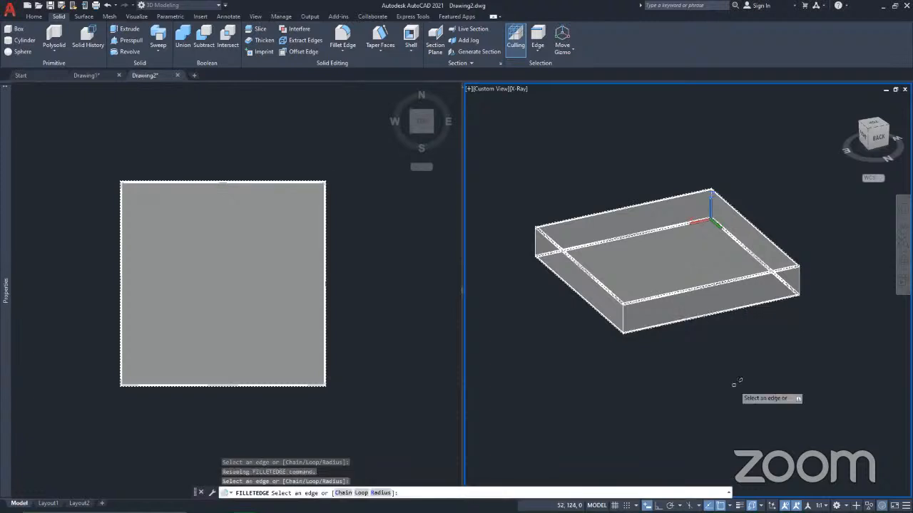
key(Return)
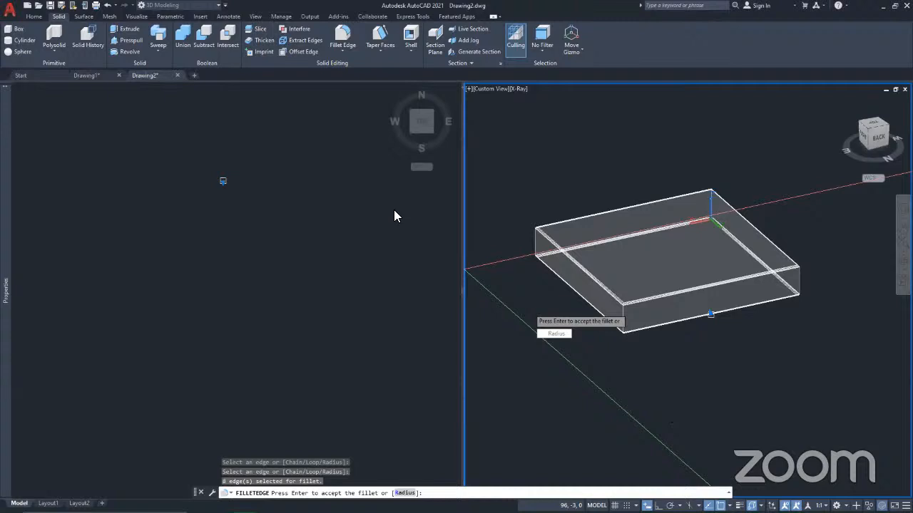
key(Return)
Step: Set the visual style of the Custom View viewport to Realistic
scroll(706, 314, up, 6)
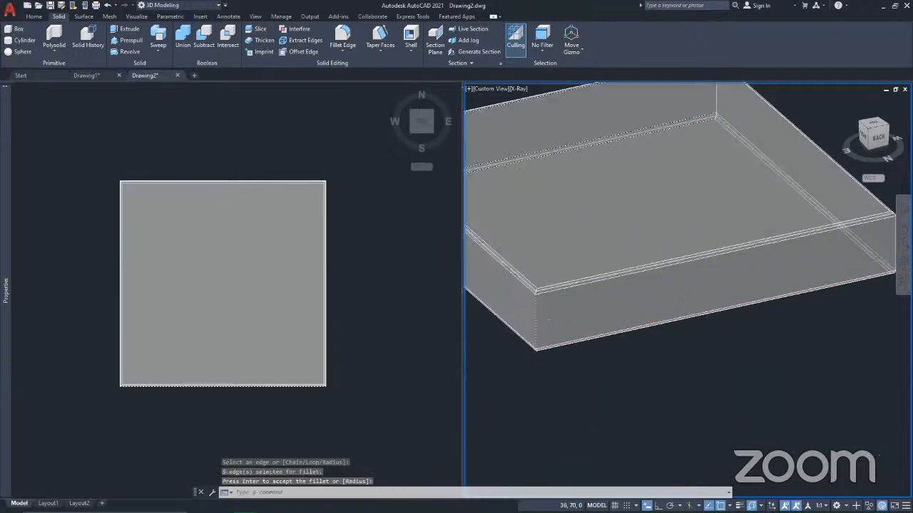
scroll(703, 307, down, 5)
shift+middle_drag(689, 290, 604, 286)
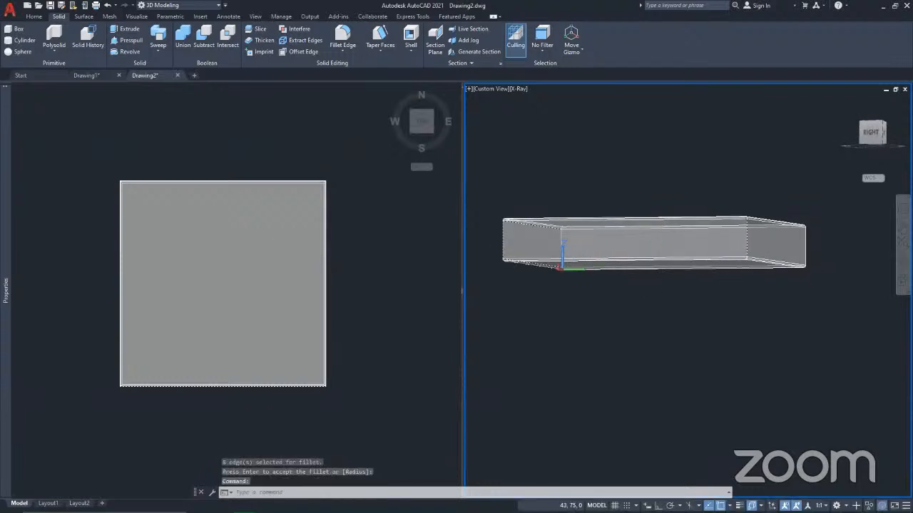
scroll(584, 236, up, 3)
scroll(706, 227, down, 6)
shift+middle_drag(621, 224, 617, 320)
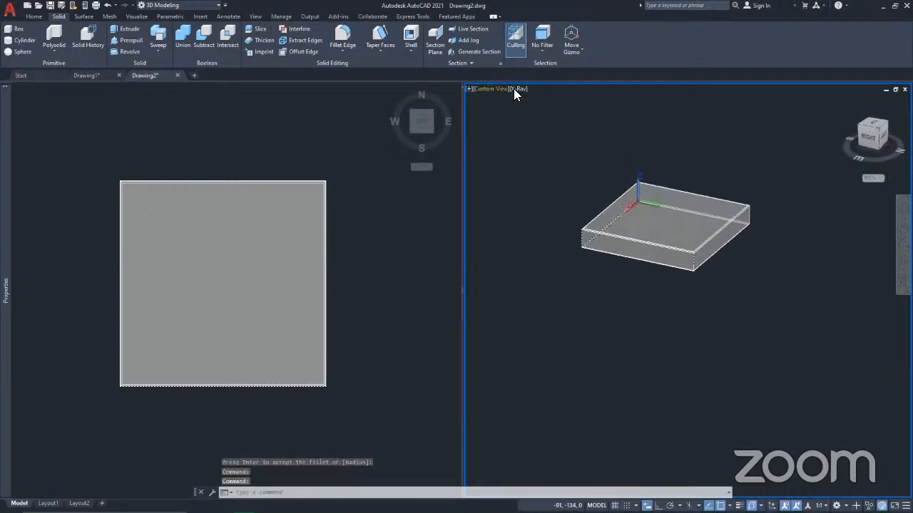
click(515, 88)
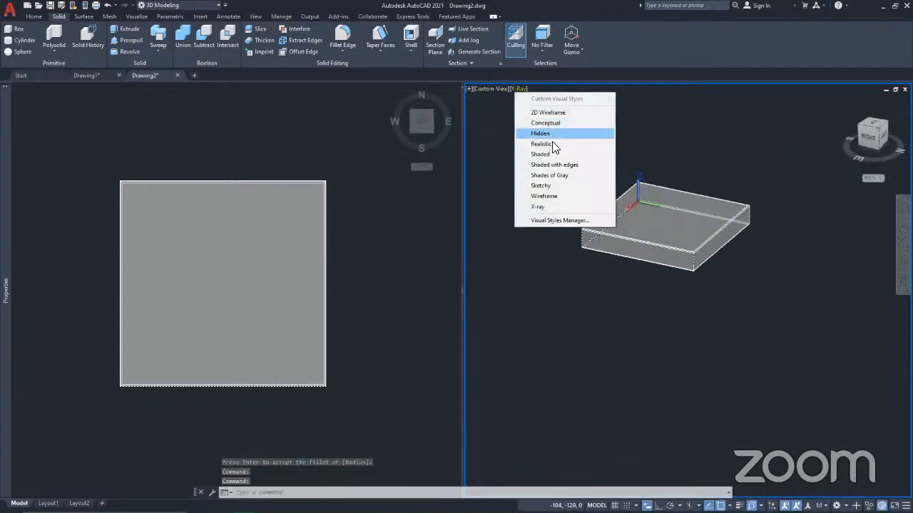
click(540, 143)
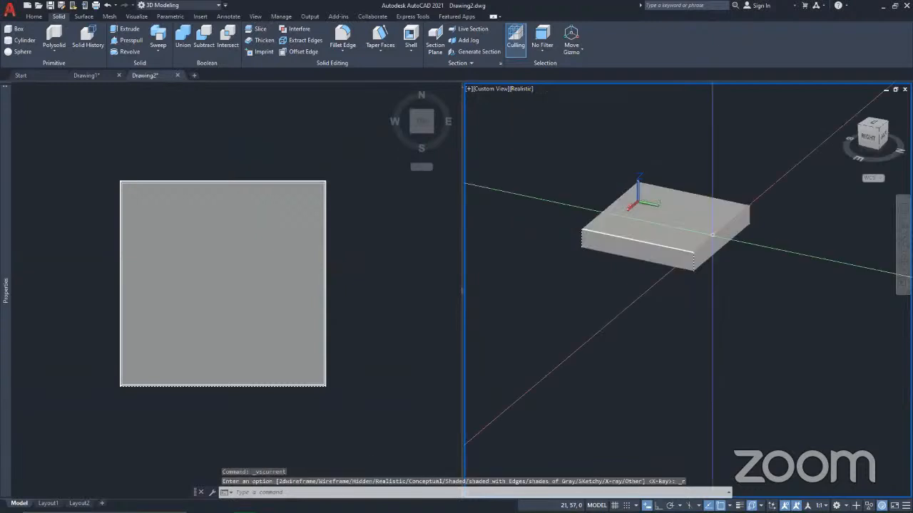
Step: Examine the box's filleted edges and its corners up close from several sides
scroll(712, 234, up, 3)
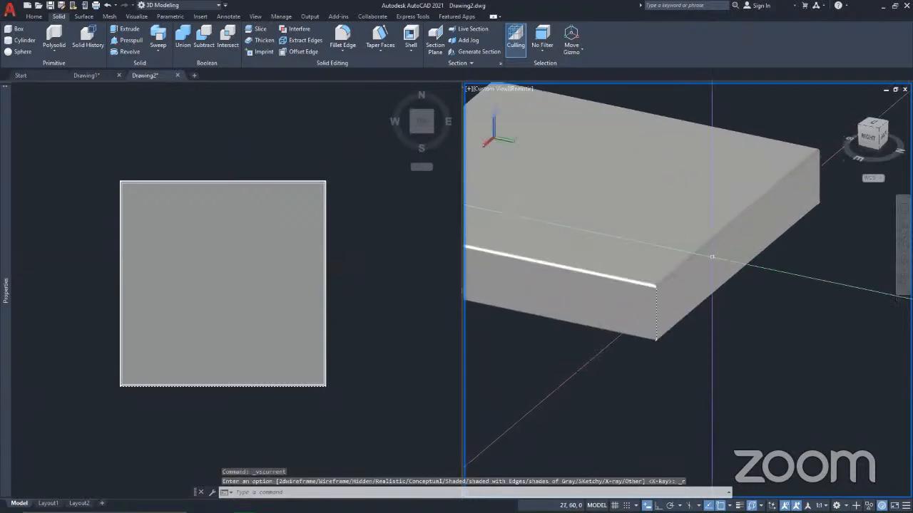
scroll(713, 246, up, 1)
shift+middle_drag(615, 206, 813, 360)
scroll(724, 288, down, 5)
scroll(560, 302, up, 5)
shift+middle_drag(620, 300, 708, 286)
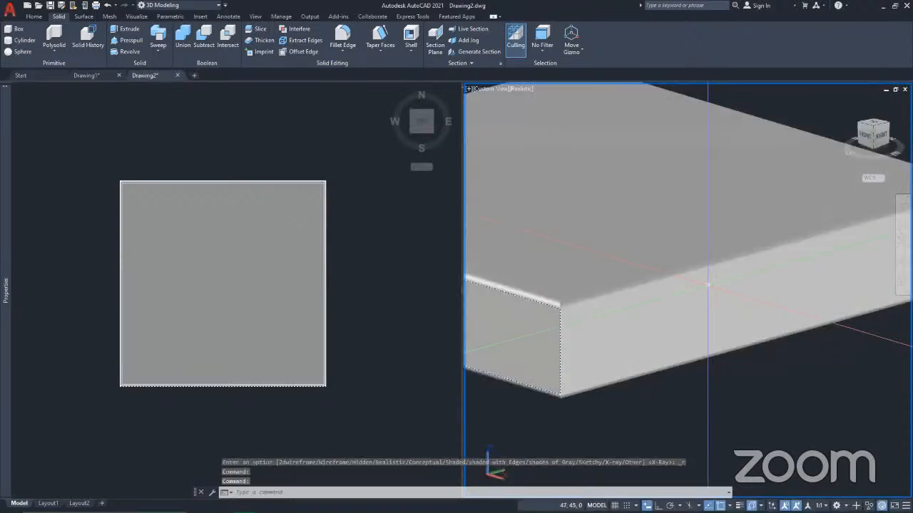
scroll(708, 285, down, 5)
scroll(657, 276, up, 3)
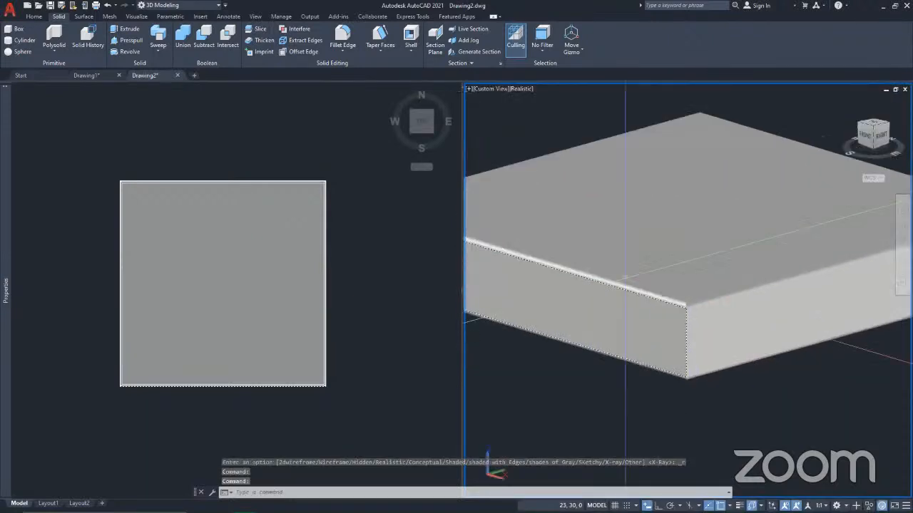
scroll(626, 278, down, 4)
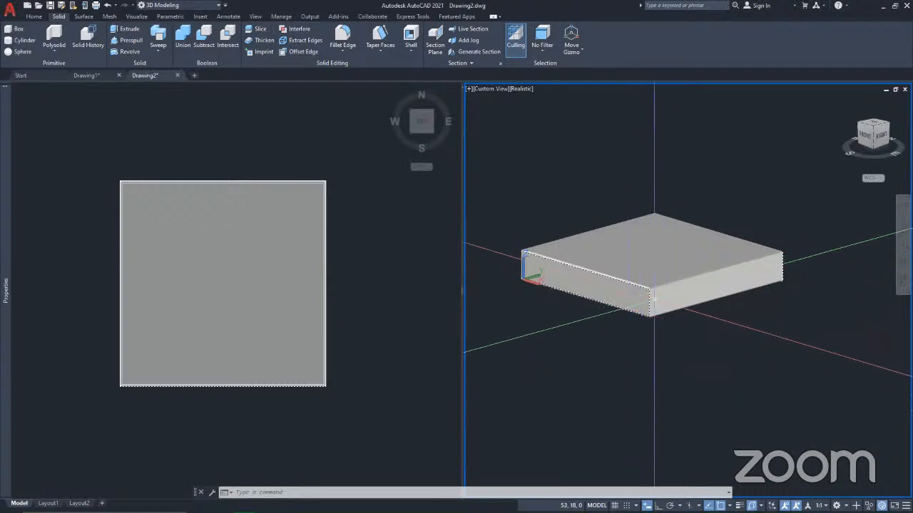
scroll(657, 298, up, 2)
scroll(657, 299, up, 2)
scroll(658, 298, down, 3)
shift+middle_drag(681, 310, 724, 348)
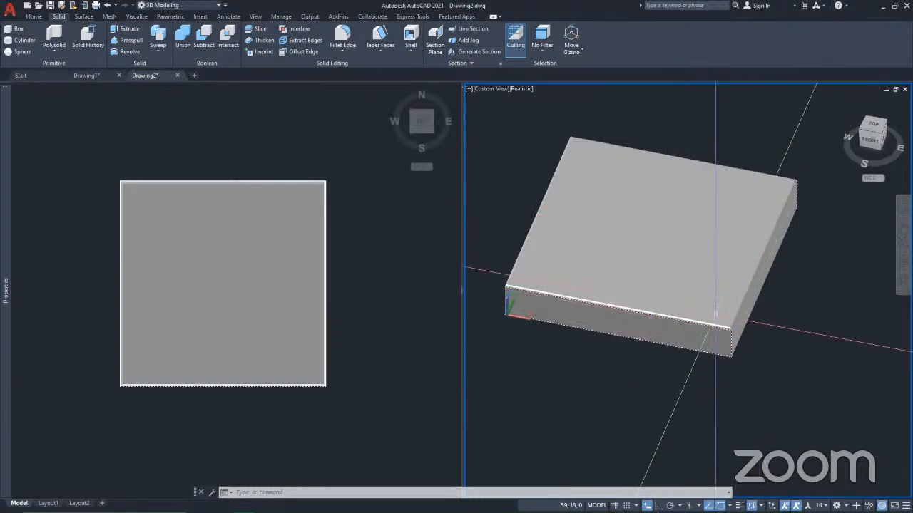
scroll(721, 343, up, 3)
scroll(721, 342, down, 4)
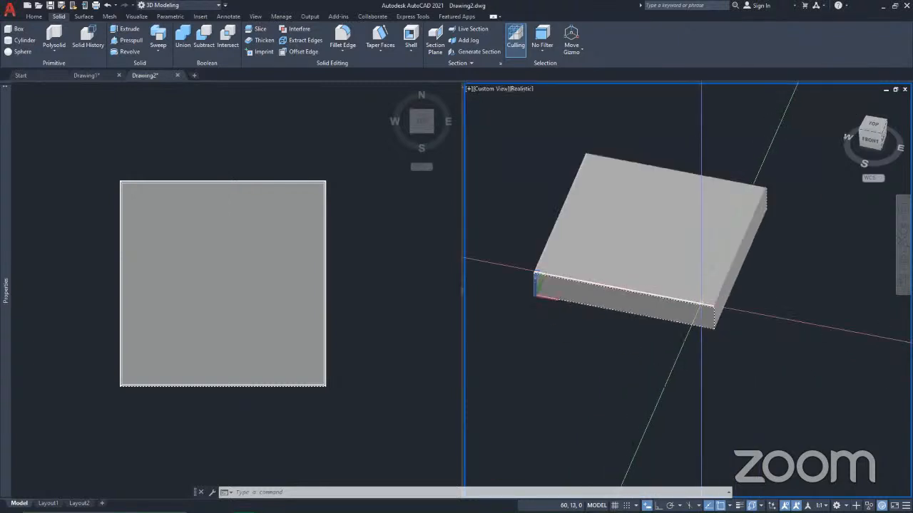
Step: Start an edge fillet with a radius of 4 and pick the two vertical corner edges of the box's right face
click(346, 36)
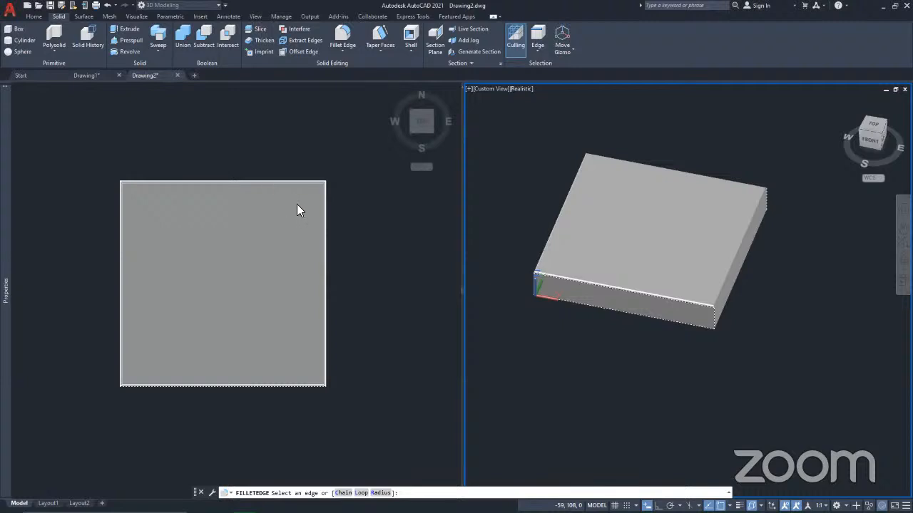
click(345, 38)
click(348, 49)
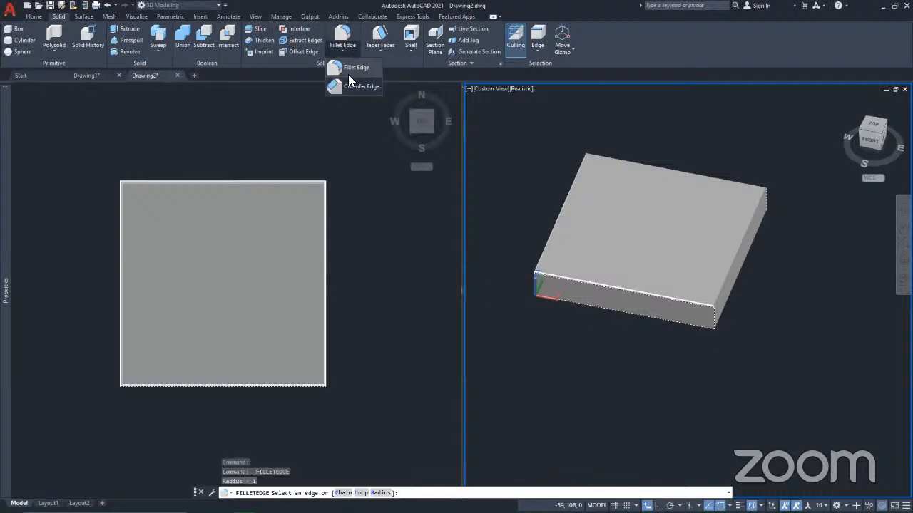
click(353, 66)
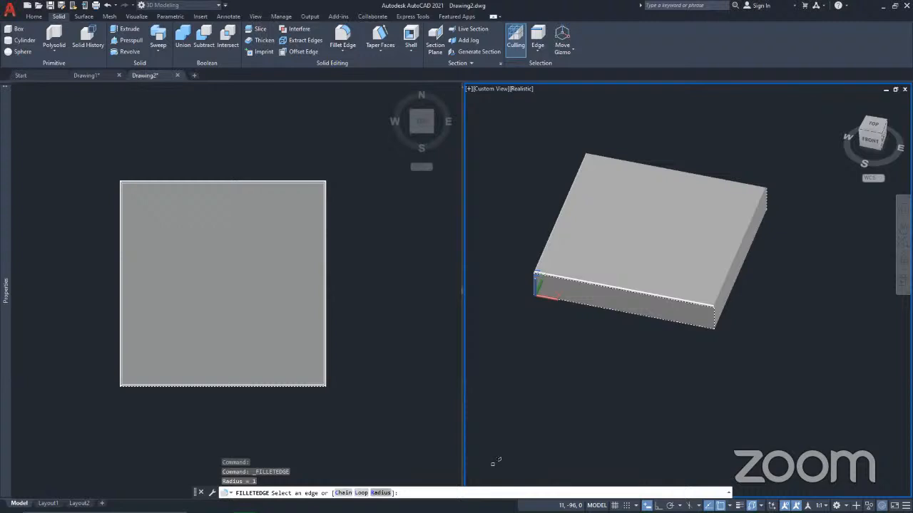
text(r)
key(Return)
text(4)
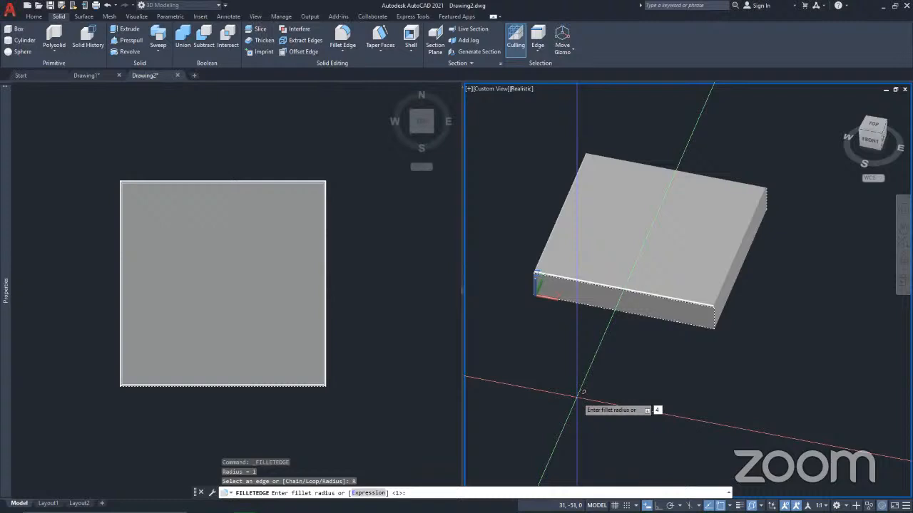
key(Return)
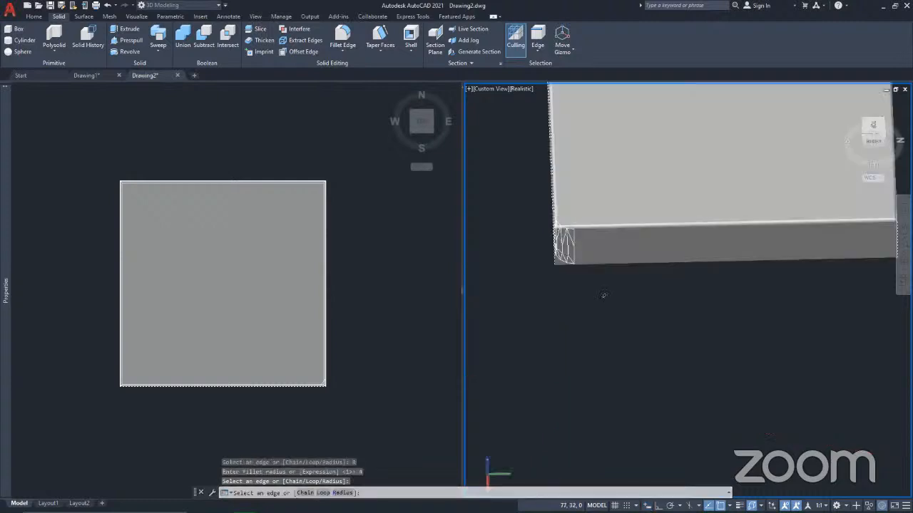
scroll(556, 277, down, 5)
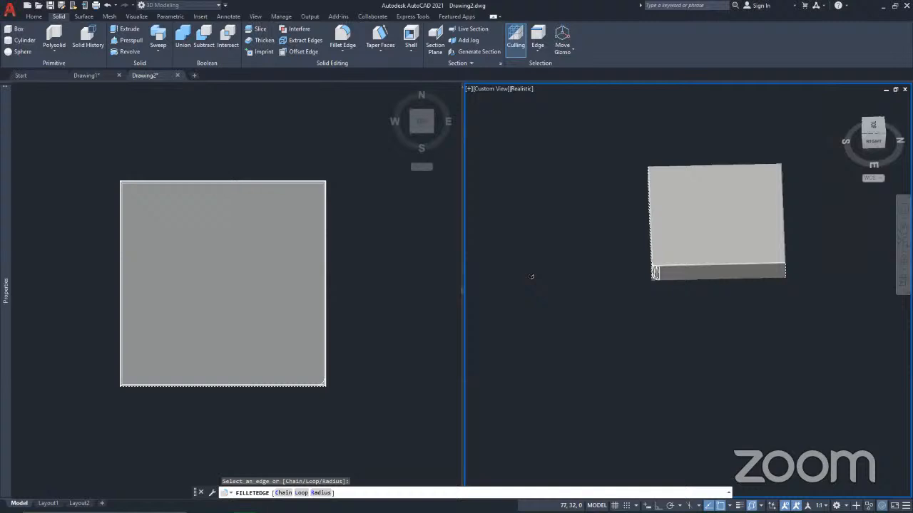
scroll(782, 268, up, 3)
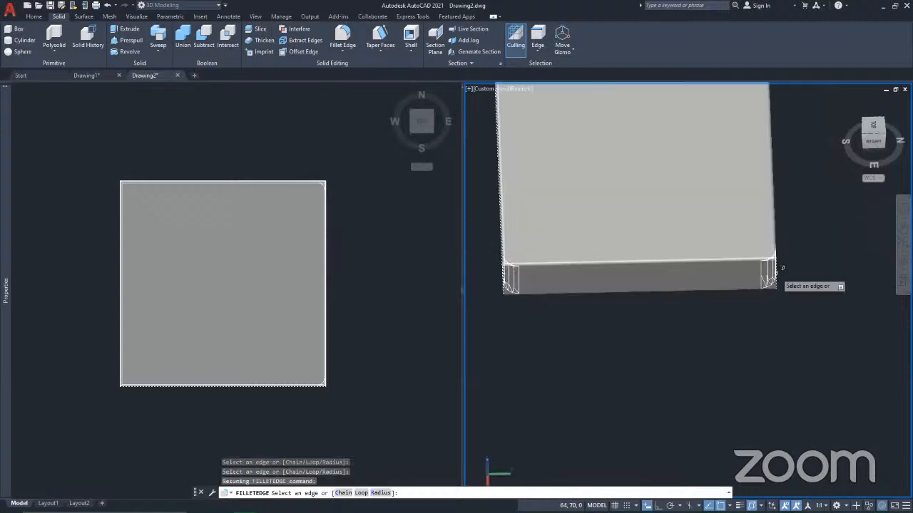
Step: Add the two remaining vertical corner edges on the box's left face and finish the fillet edge selection
scroll(776, 273, down, 5)
shift+middle_drag(630, 302, 467, 285)
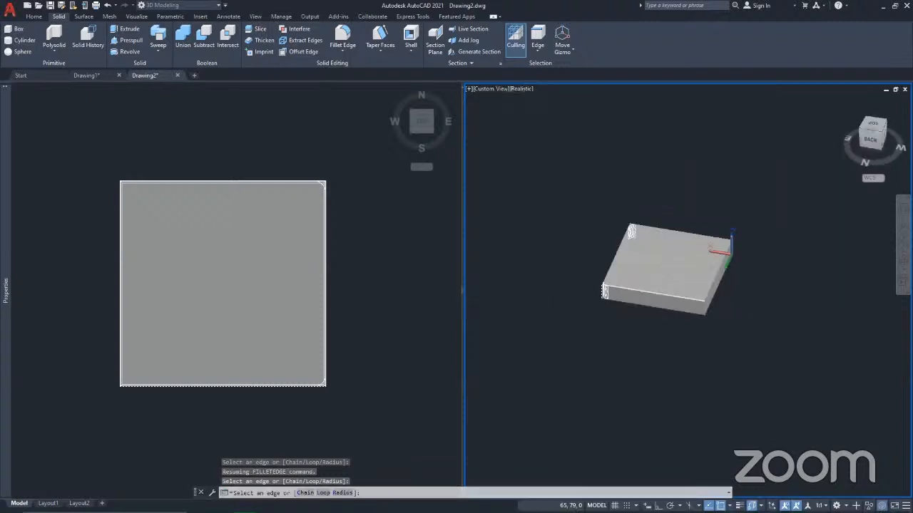
scroll(709, 300, up, 2)
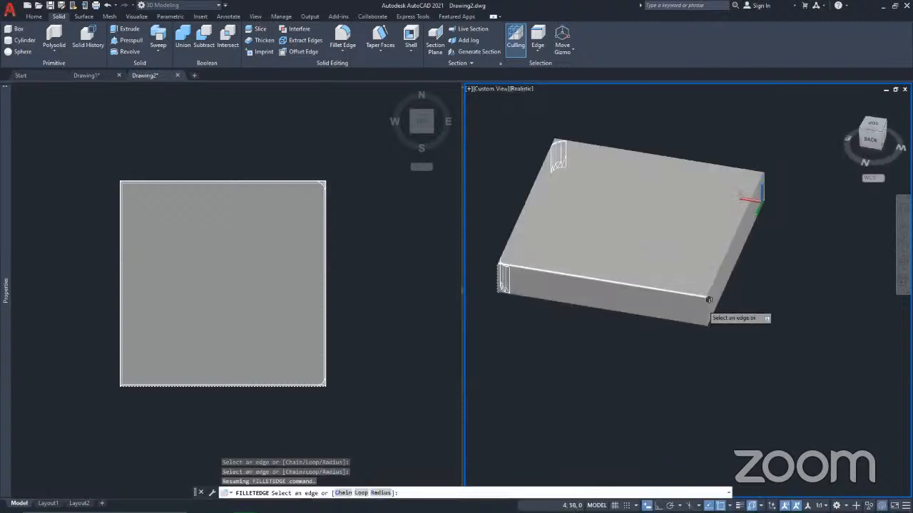
click(710, 303)
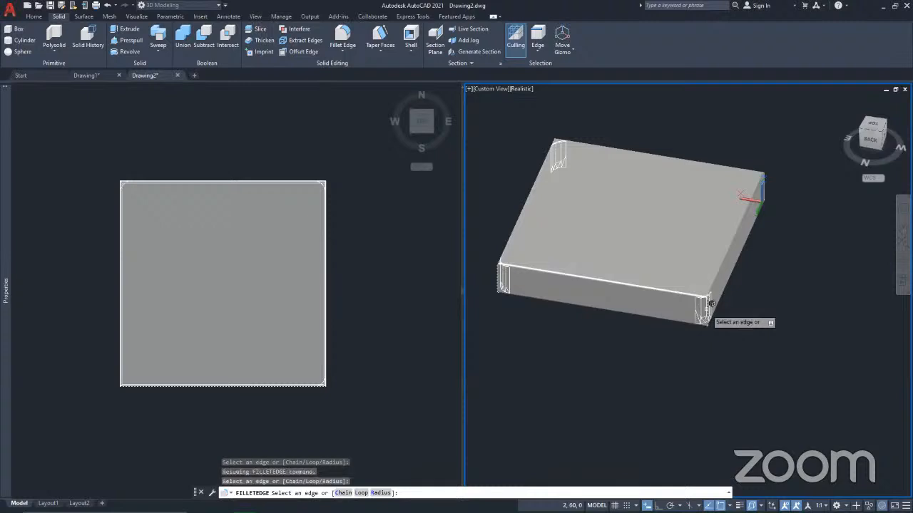
scroll(710, 303, down, 3)
shift+middle_drag(540, 326, 670, 315)
scroll(695, 319, up, 2)
scroll(695, 320, up, 3)
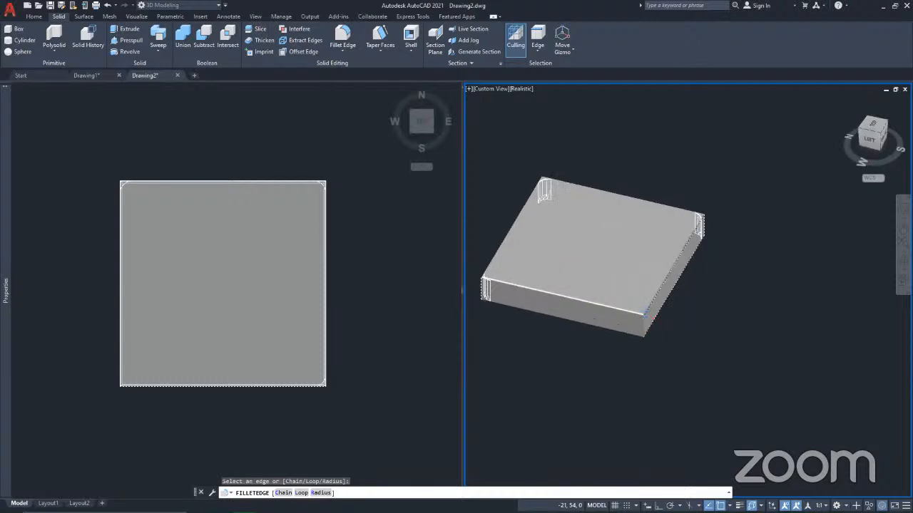
scroll(641, 323, up, 3)
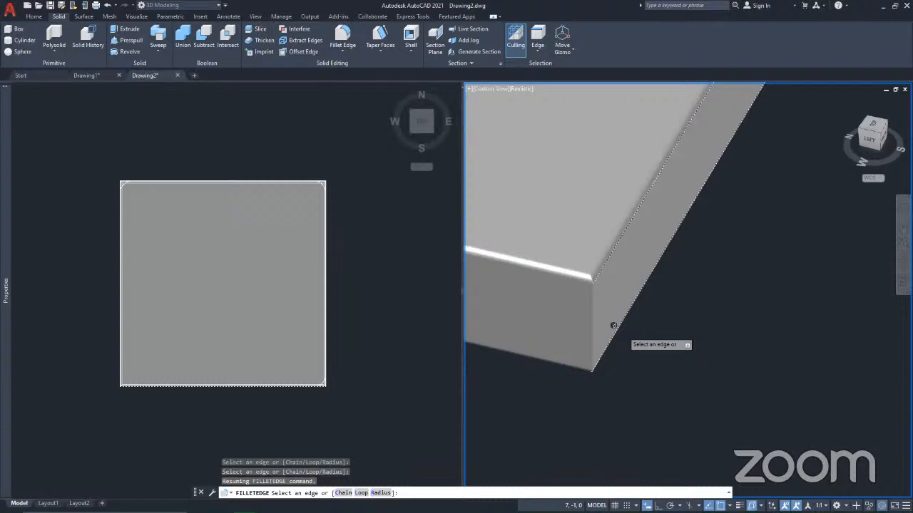
scroll(720, 315, down, 5)
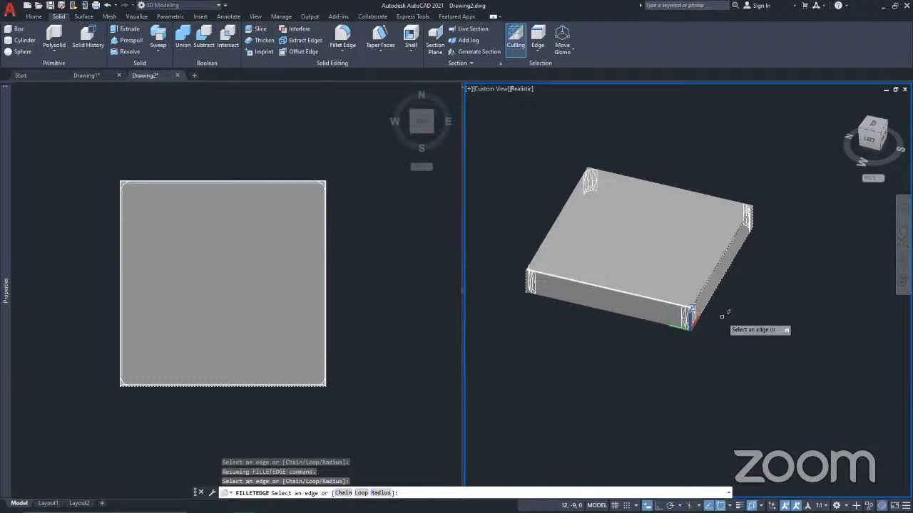
key(Return)
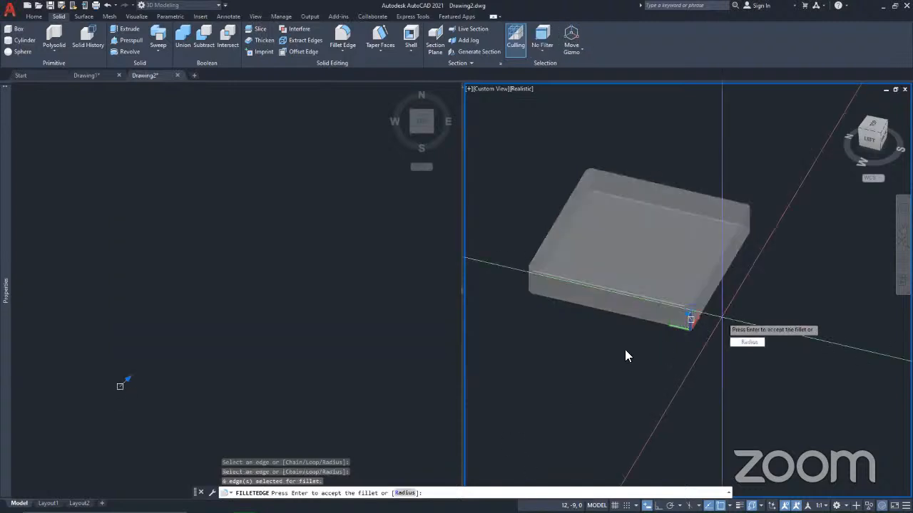
Step: Examine the previewed corner fillets up close and from above before accepting them
scroll(709, 260, up, 4)
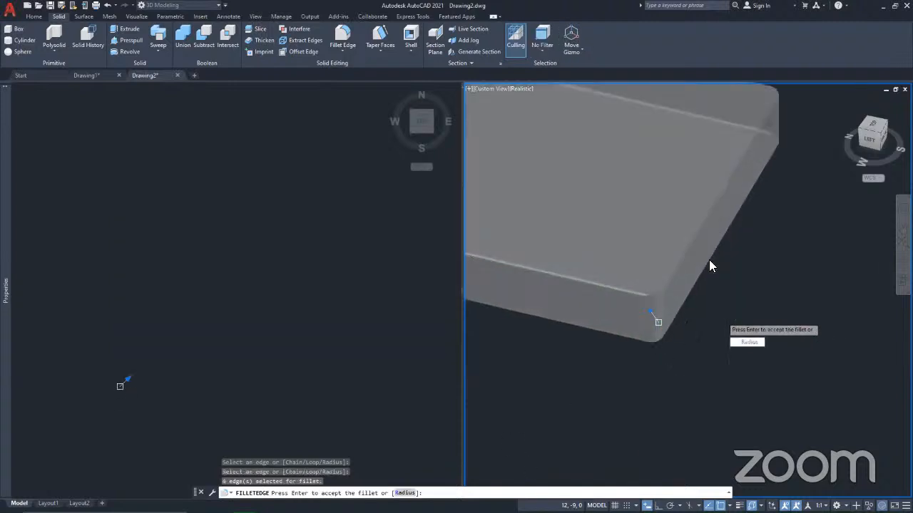
shift+middle_drag(590, 368, 552, 178)
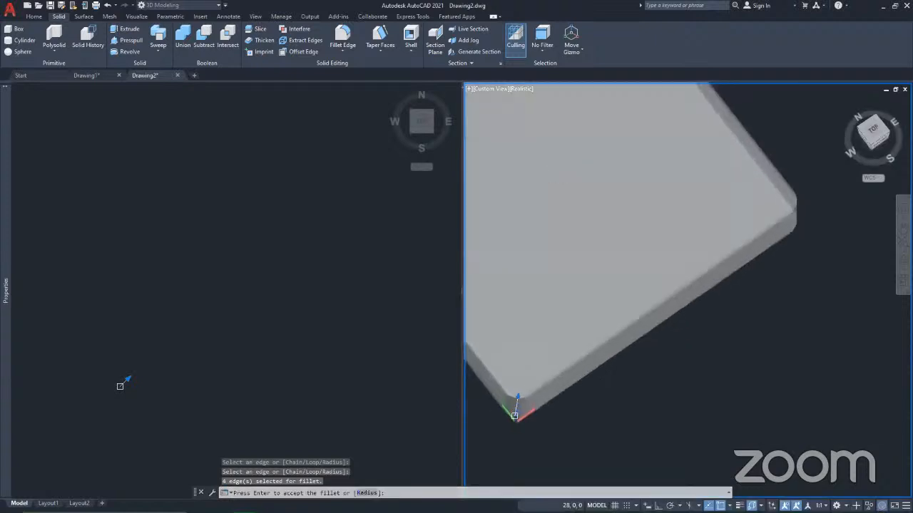
click(278, 236)
middle_drag(279, 236, 293, 359)
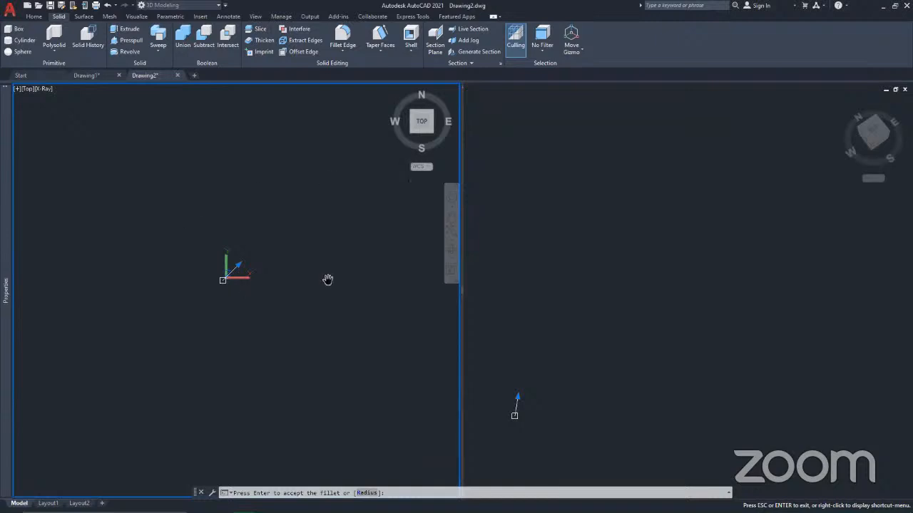
key(Return)
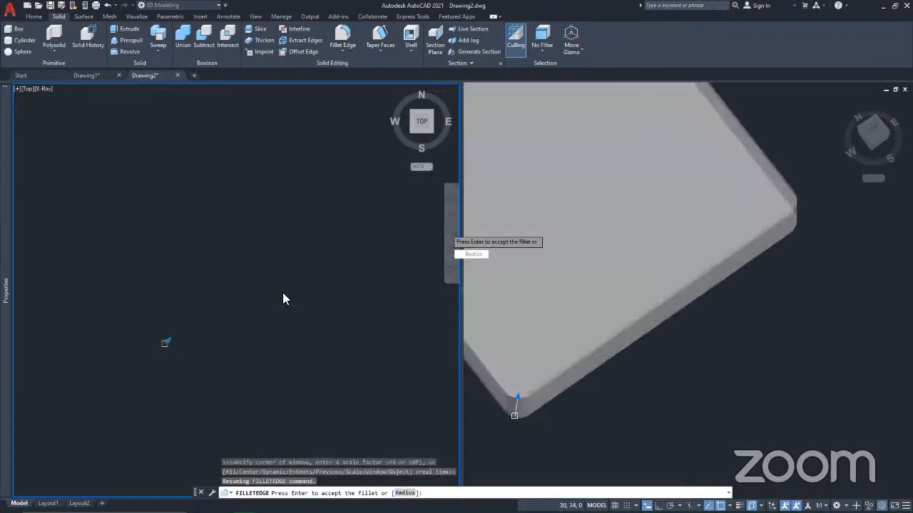
scroll(282, 291, down, 4)
scroll(282, 291, down, 1)
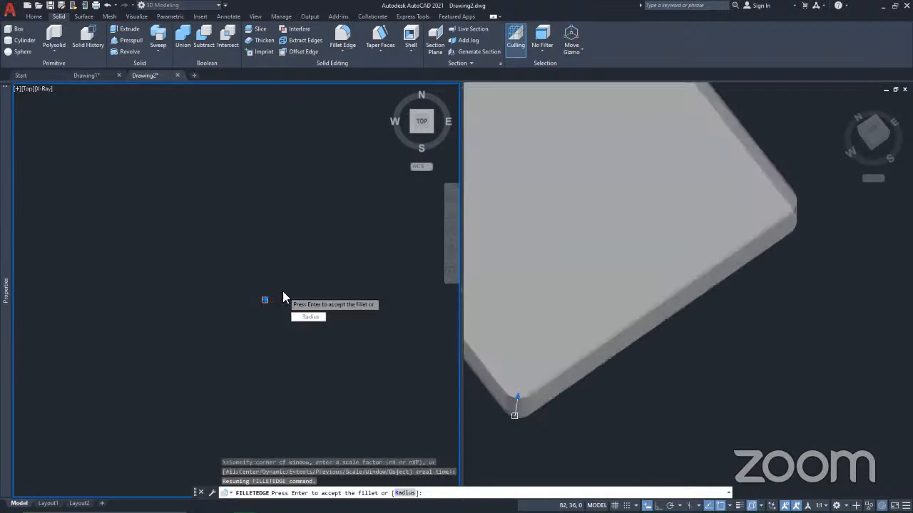
click(663, 268)
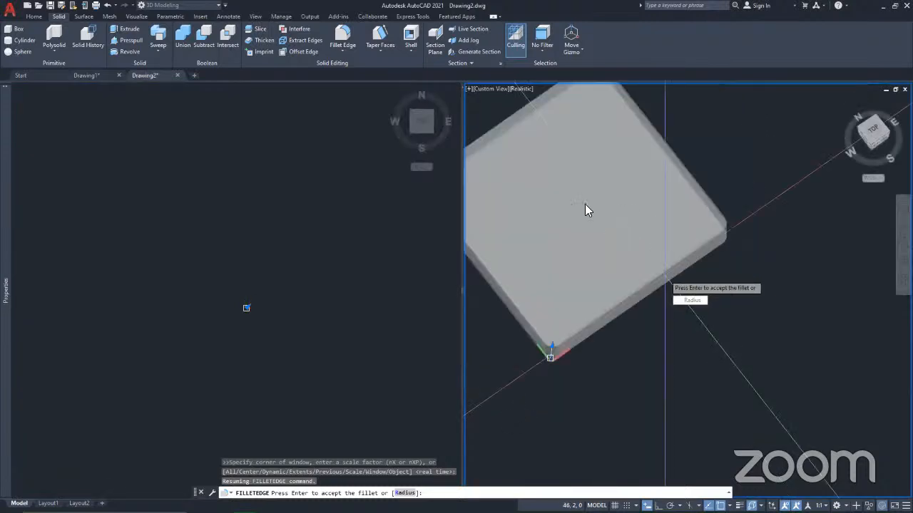
shift+middle_drag(549, 184, 612, 151)
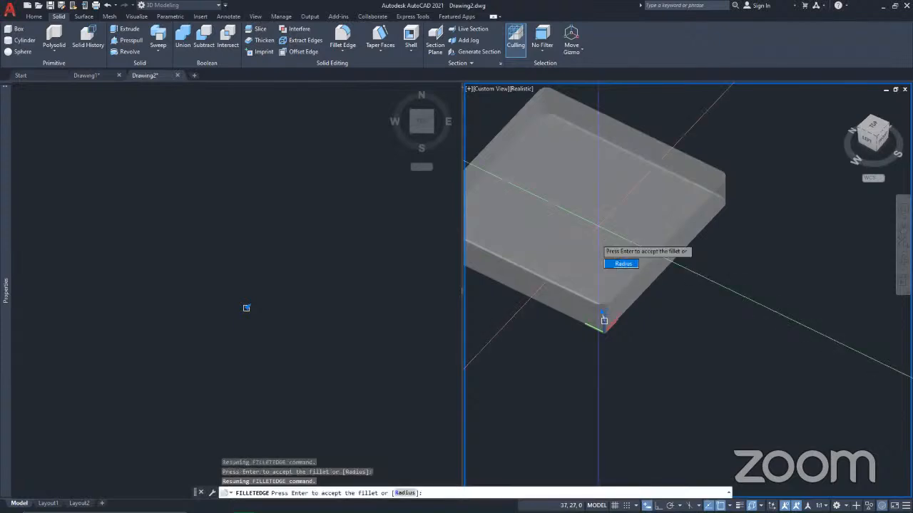
Step: Change the radius of the four vertical corner fillets to 5 and apply the fillet
click(623, 264)
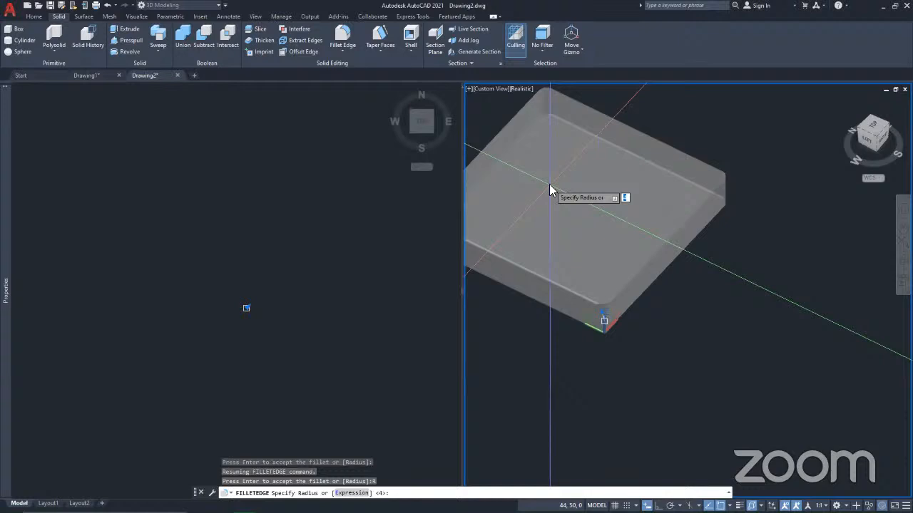
text(5)
key(Return)
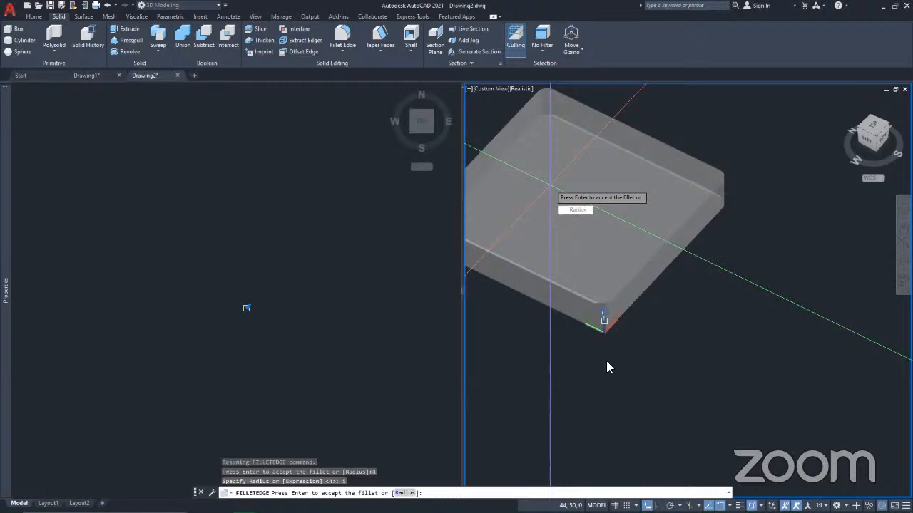
scroll(608, 313, up, 8)
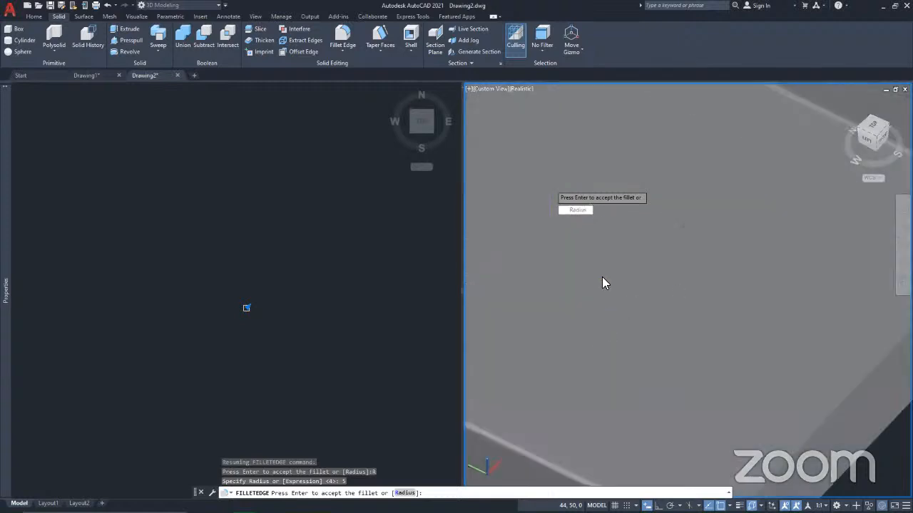
scroll(676, 285, down, 8)
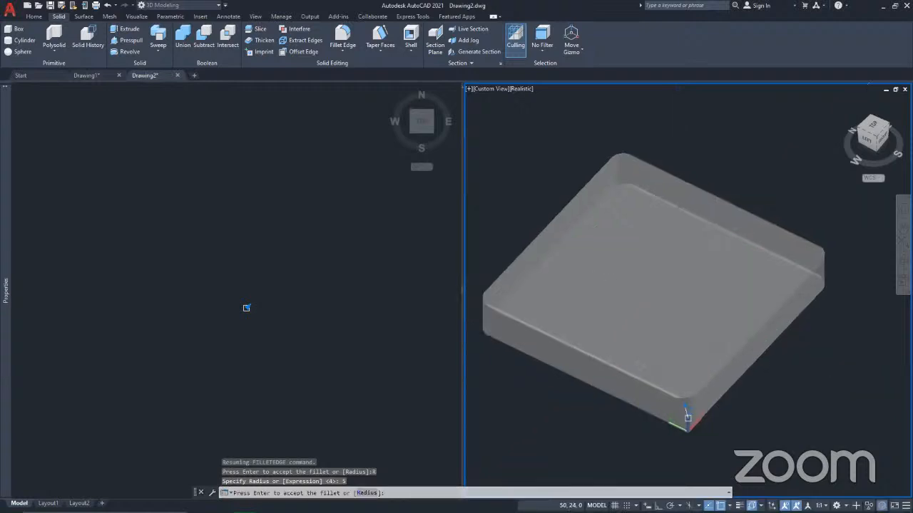
middle_click(602, 280)
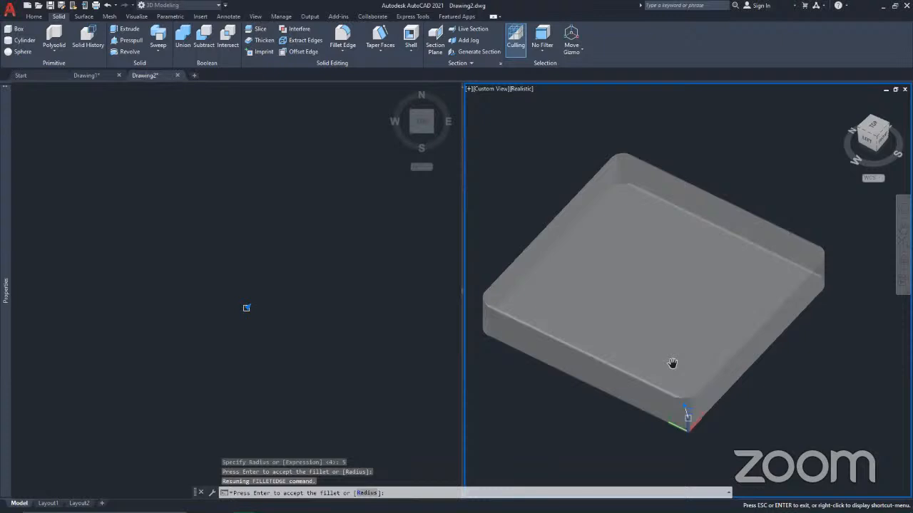
key(Escape)
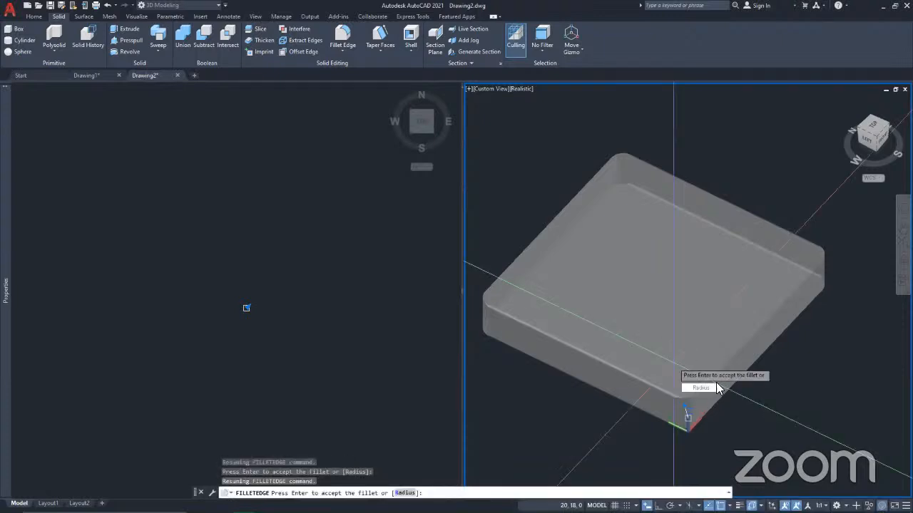
key(Return)
scroll(614, 242, down, 3)
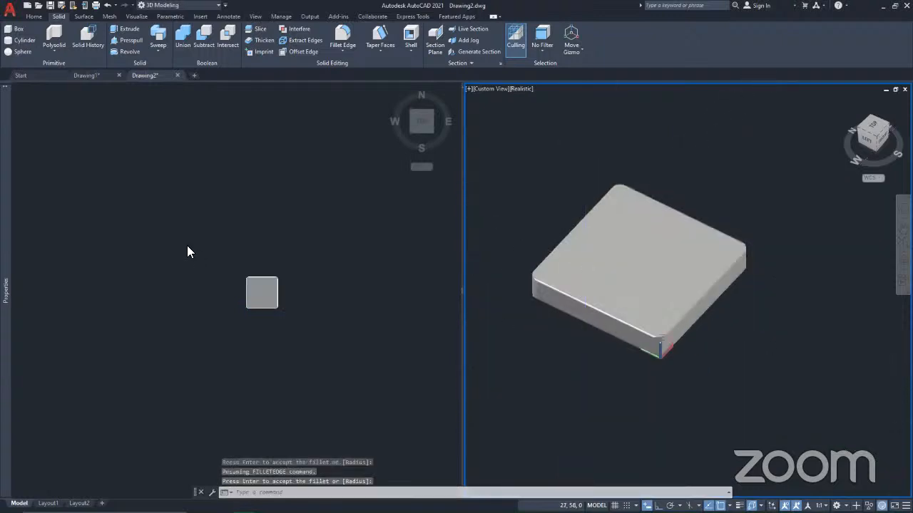
Step: Fit the solid to the Top viewport and check the outline of its rounded corners
click(206, 239)
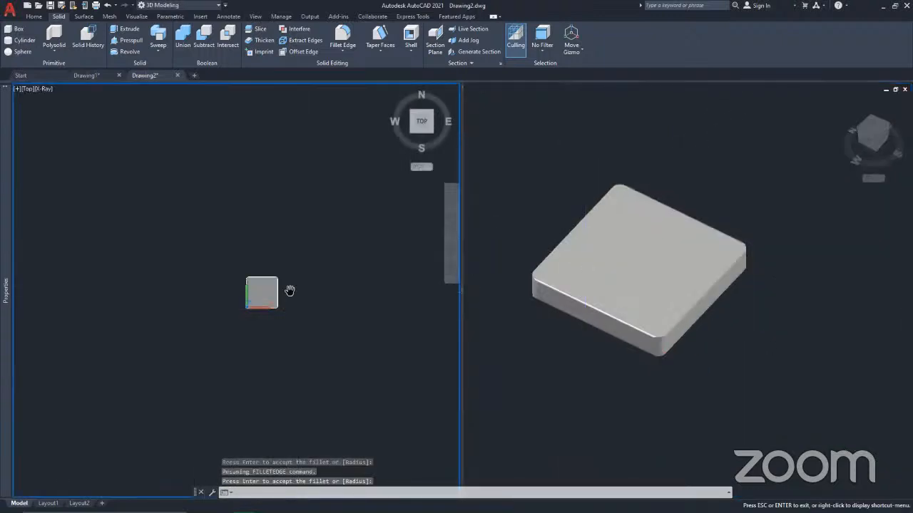
key(Return)
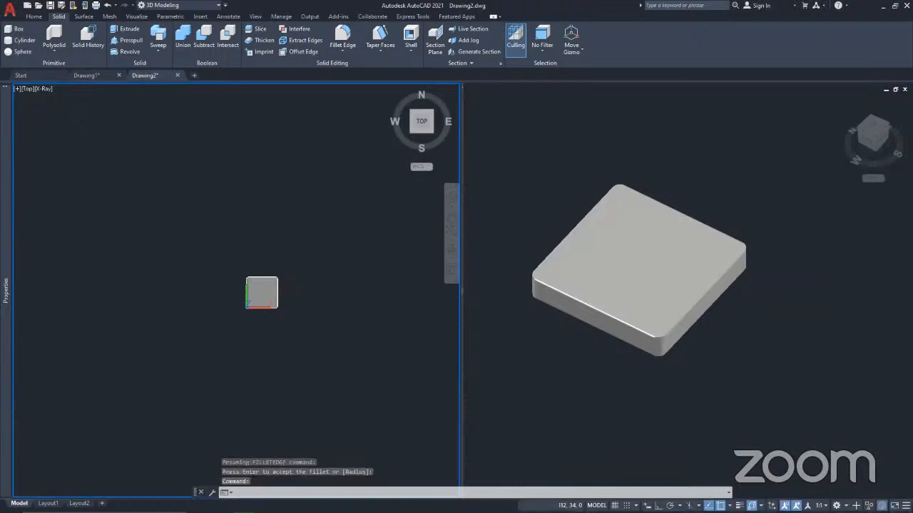
middle_drag(260, 305, 260, 306)
middle_click(260, 306)
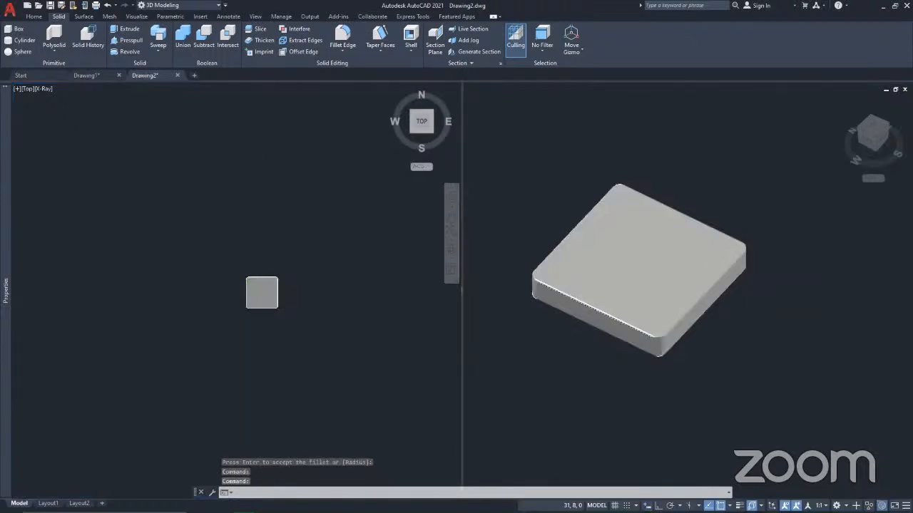
scroll(218, 446, down, 2)
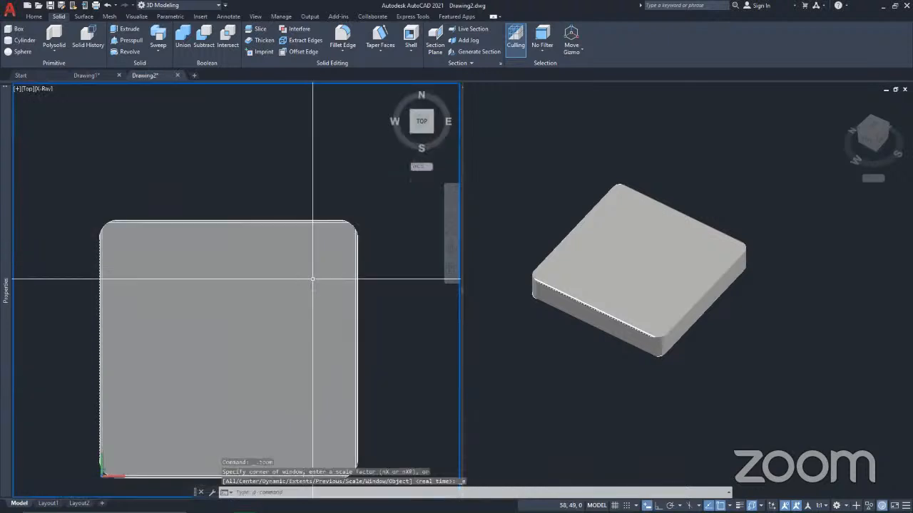
middle_drag(250, 307, 260, 237)
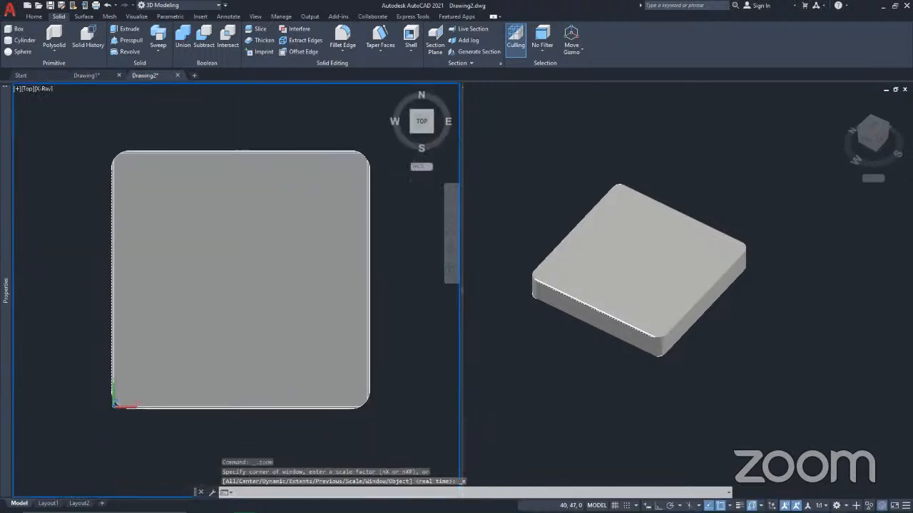
key(Escape)
Step: Examine the finished corner fillets from several sides in the Custom View viewport
click(760, 324)
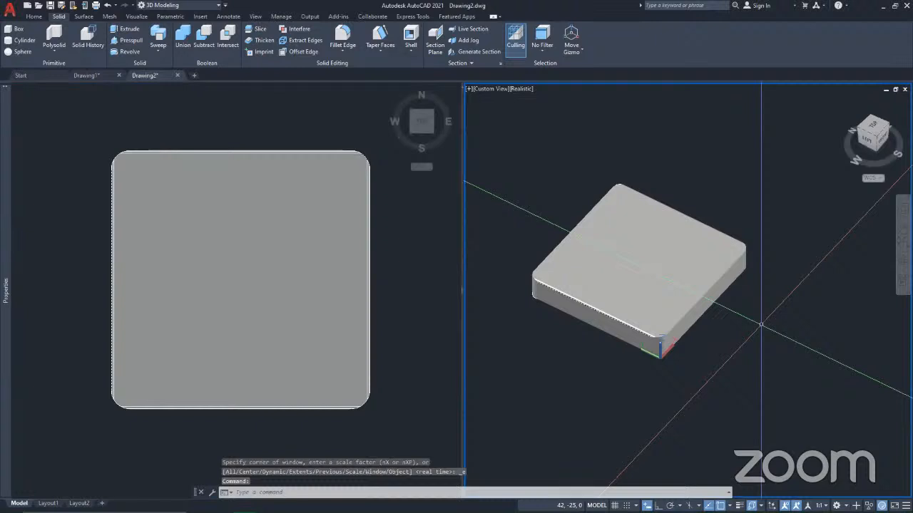
scroll(681, 323, up, 3)
shift+middle_drag(681, 323, 795, 299)
scroll(820, 332, down, 2)
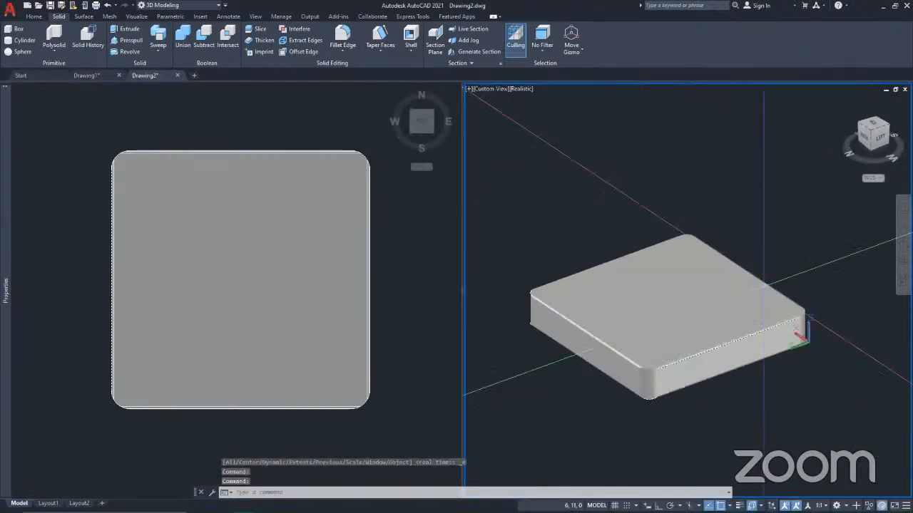
scroll(646, 399, up, 4)
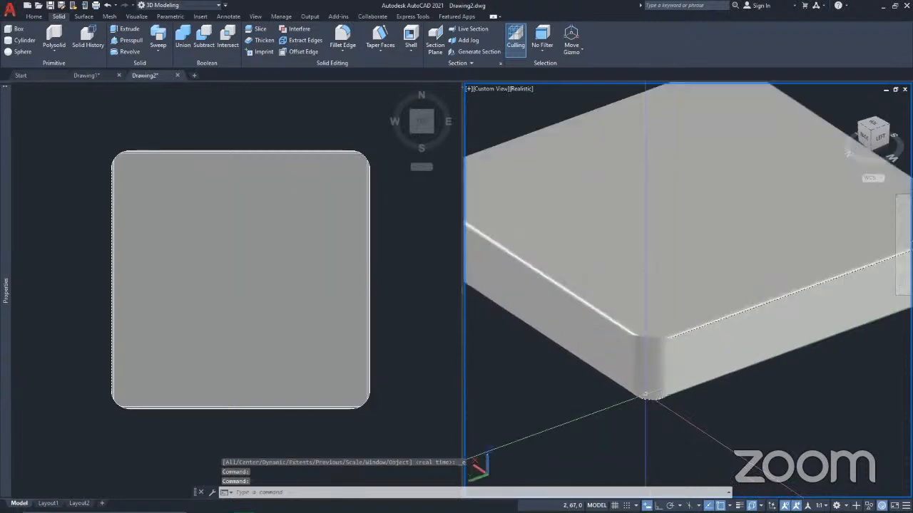
shift+middle_drag(681, 416, 804, 433)
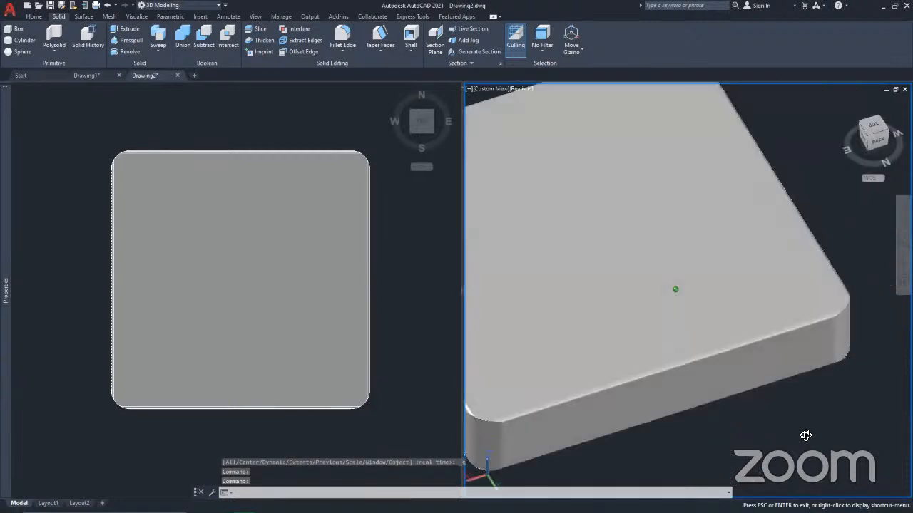
scroll(836, 315, down, 3)
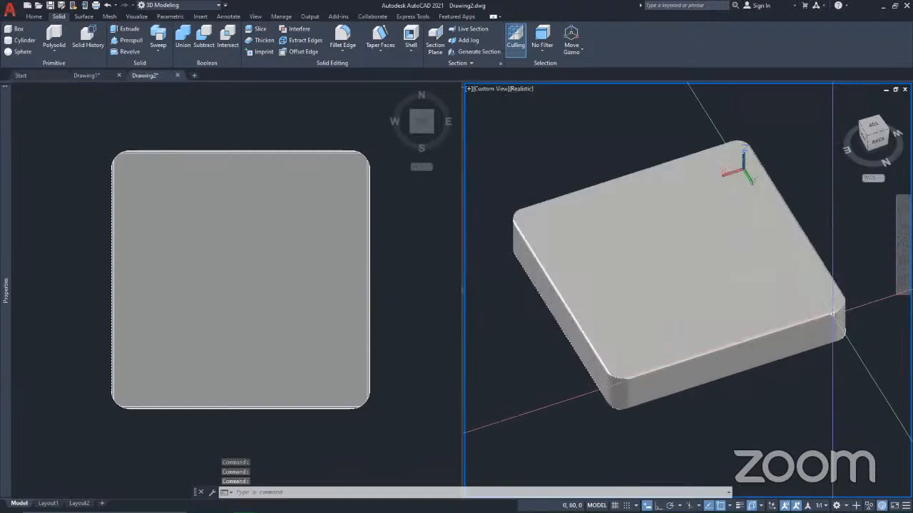
middle_drag(631, 385, 611, 370)
key(Escape)
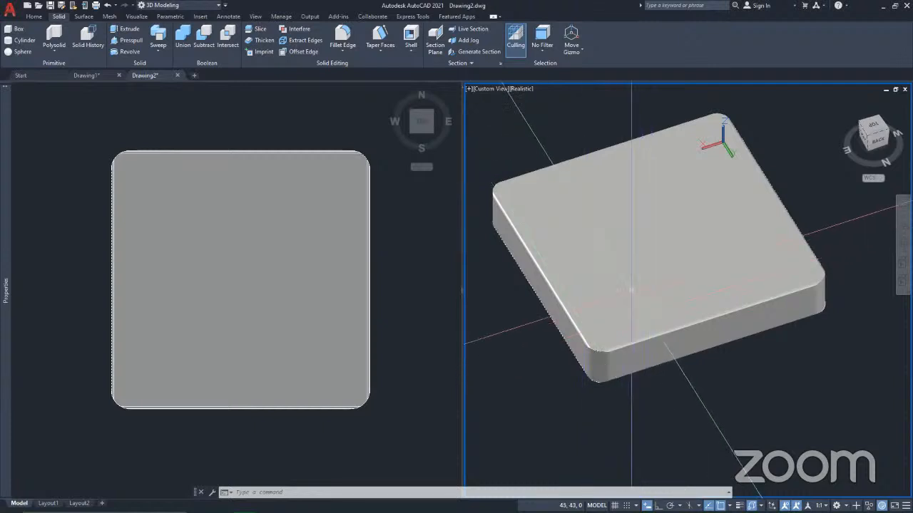
Step: Shell the filleted solid with its large top face removed and a shell offset distance of 2
scroll(634, 285, down, 1)
scroll(679, 289, up, 4)
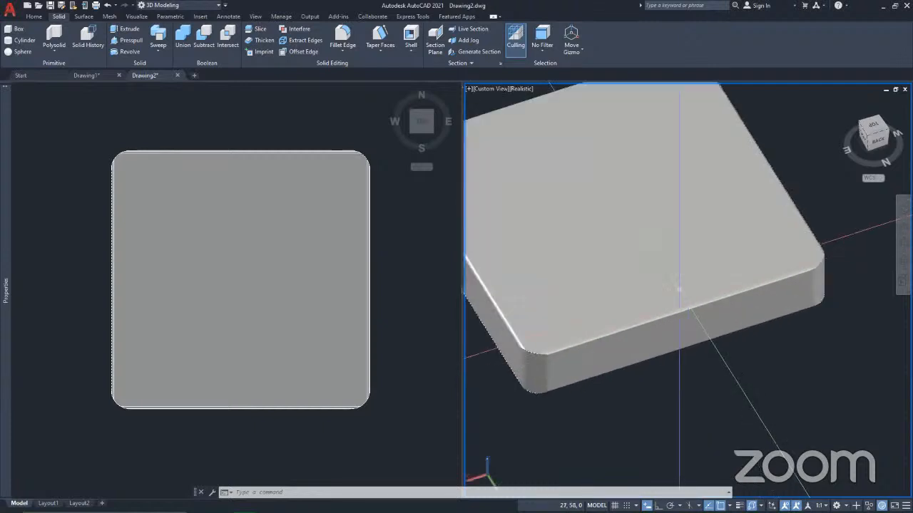
click(412, 34)
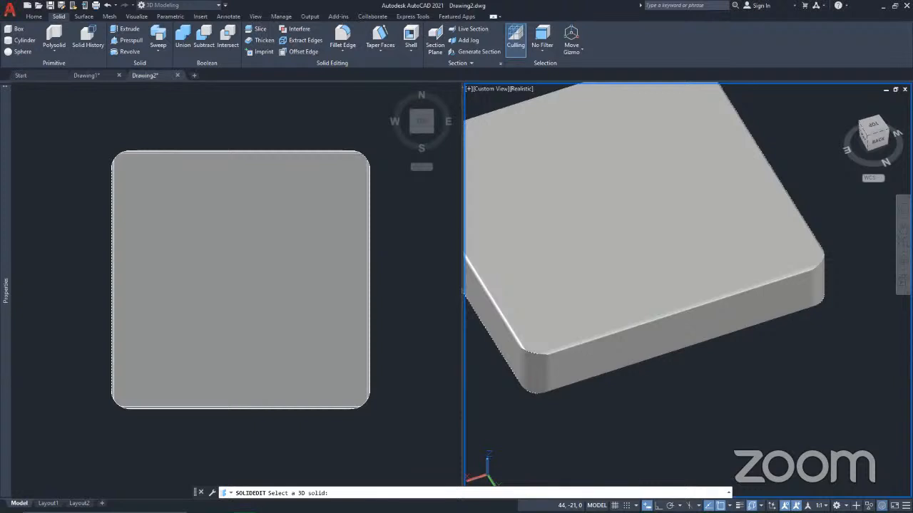
scroll(677, 342, down, 3)
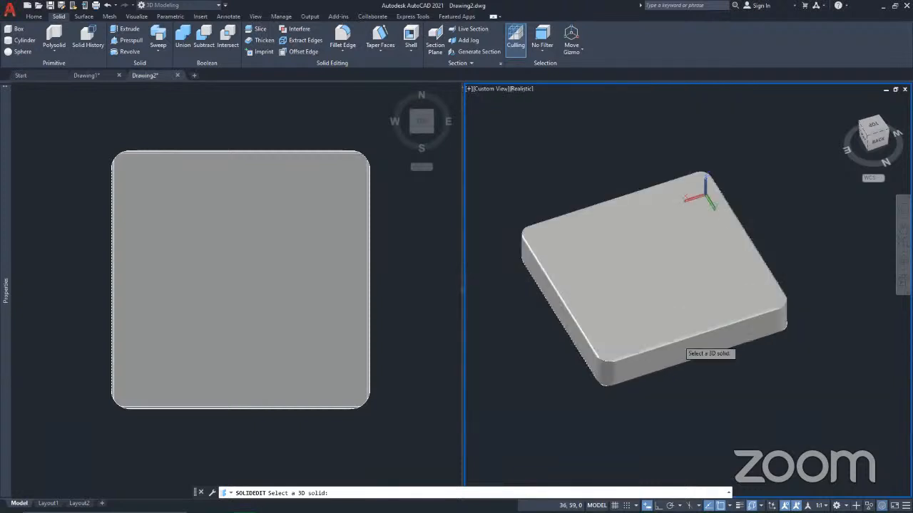
click(269, 384)
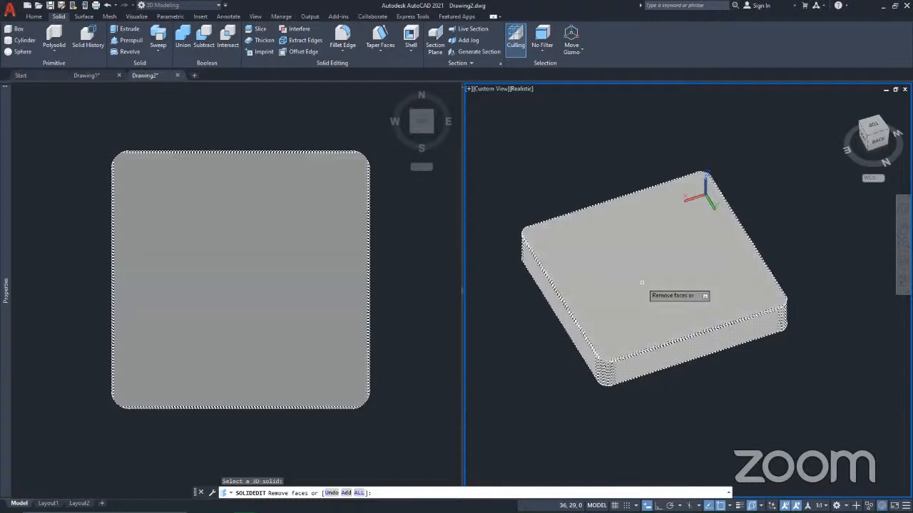
click(642, 283)
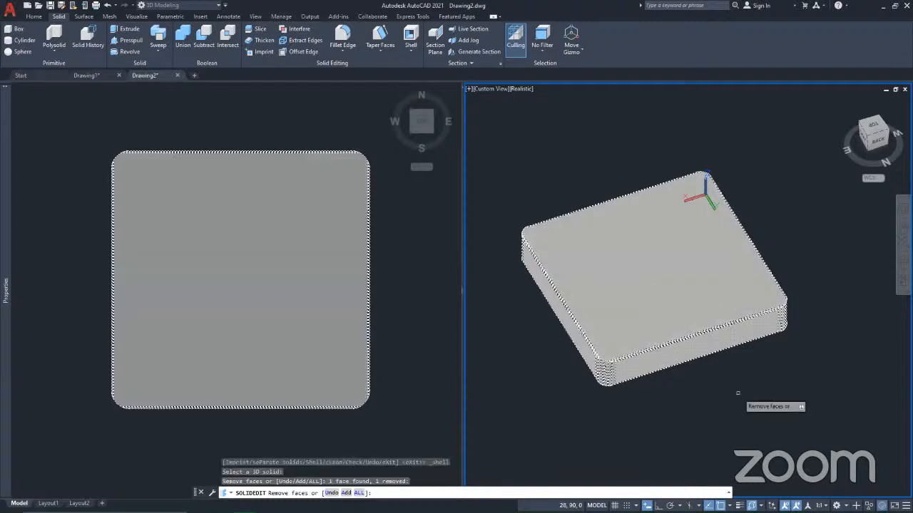
key(Return)
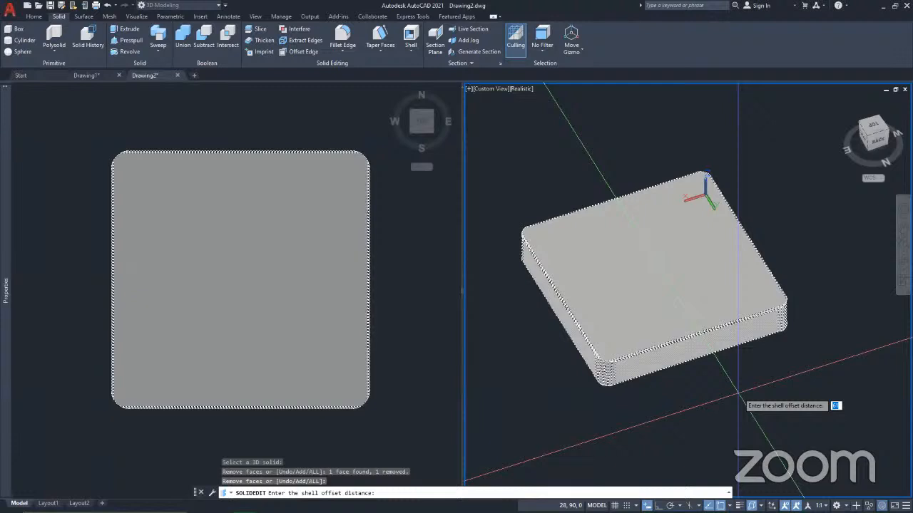
text(2)
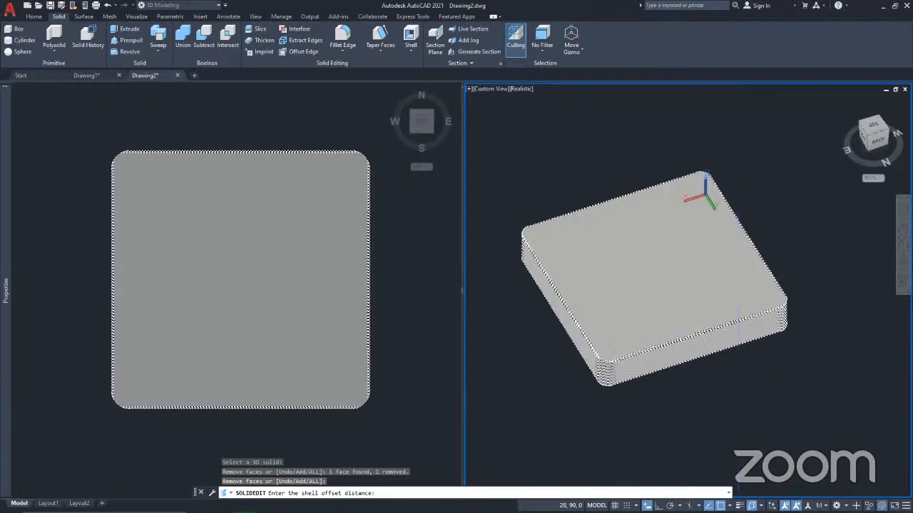
key(Return)
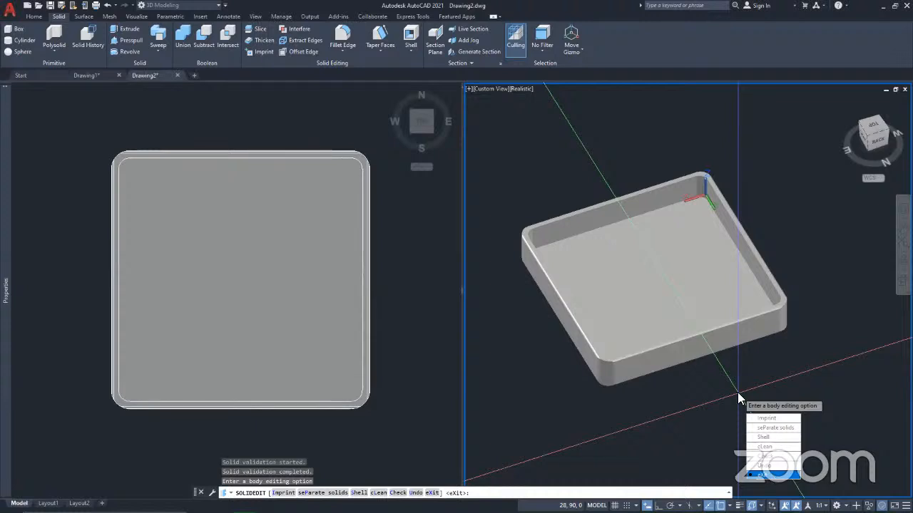
key(Return)
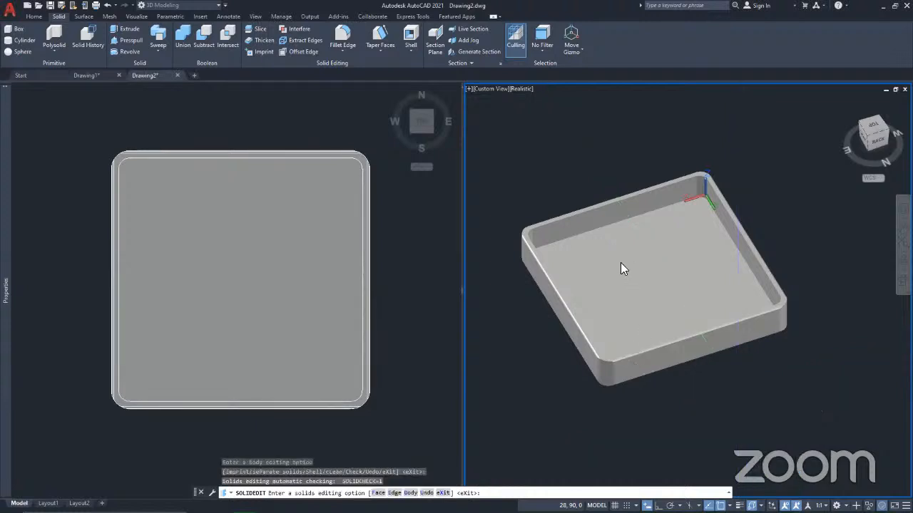
key(Return)
Step: Examine the hollowed solid's walls, floor and rounded corners up close and from several sides
scroll(631, 251, up, 4)
scroll(630, 251, down, 3)
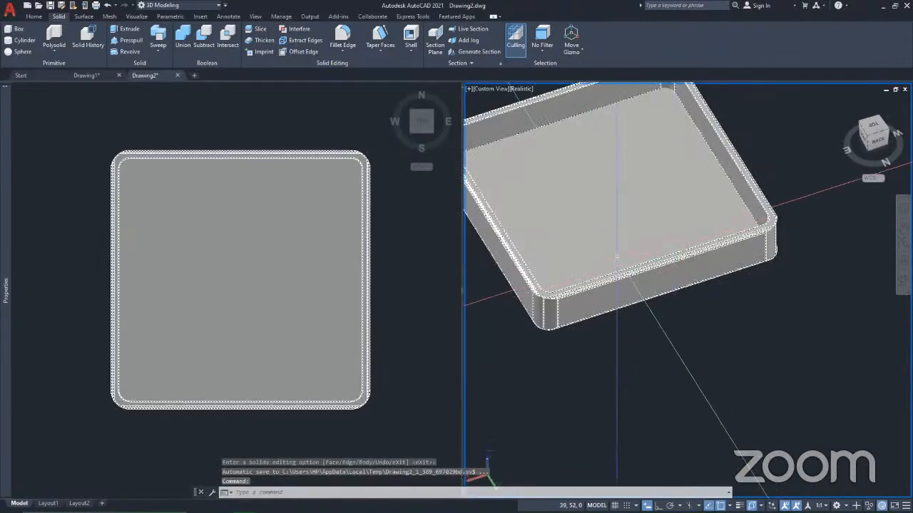
shift+middle_drag(672, 261, 500, 246)
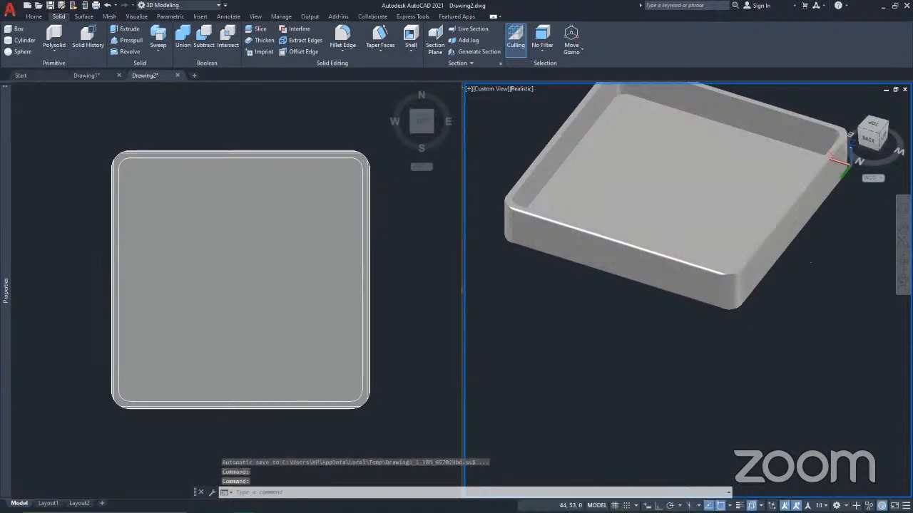
scroll(536, 165, up, 2)
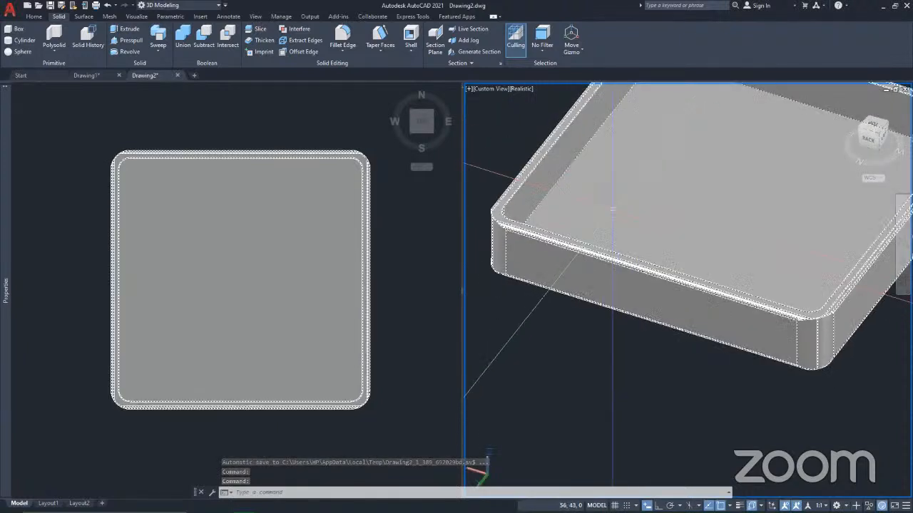
scroll(637, 187, down, 2)
shift+middle_drag(639, 187, 619, 246)
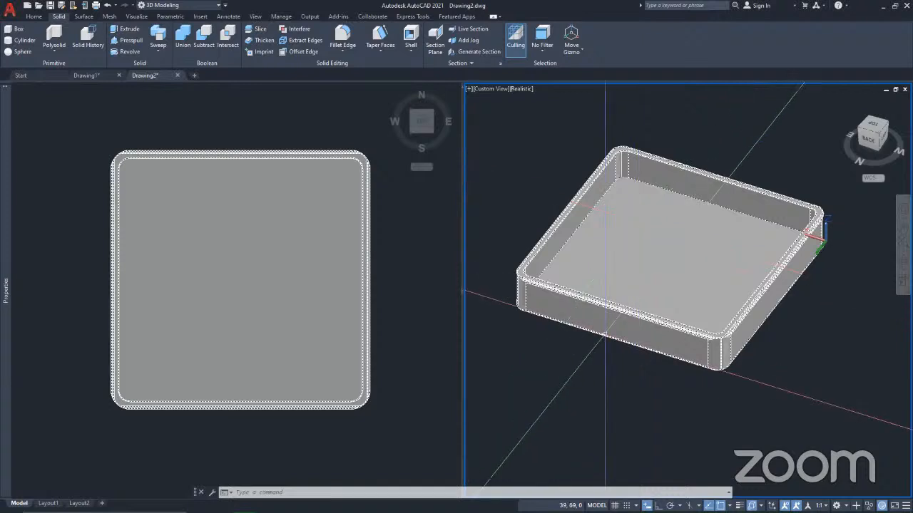
shift+middle_drag(627, 242, 648, 287)
click(700, 289)
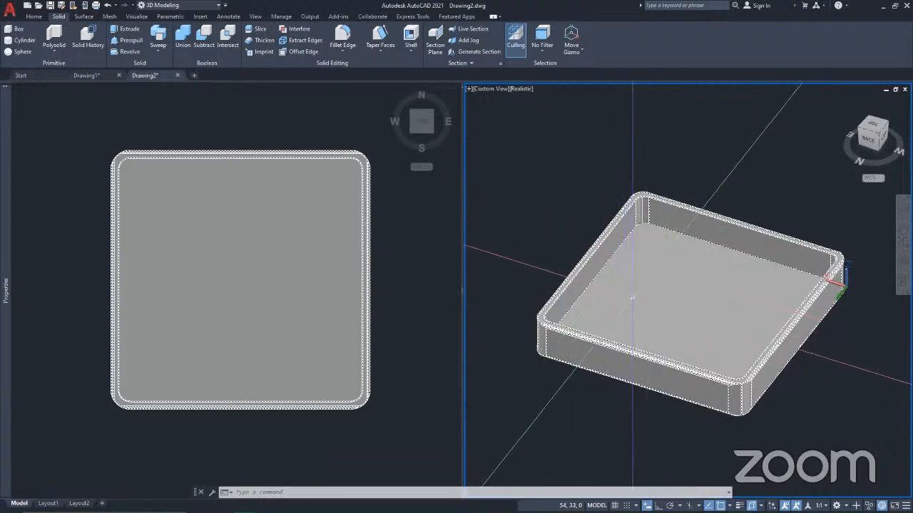
Step: Undo the shell operation on the solid
middle_drag(652, 343, 633, 298)
scroll(632, 297, up, 2)
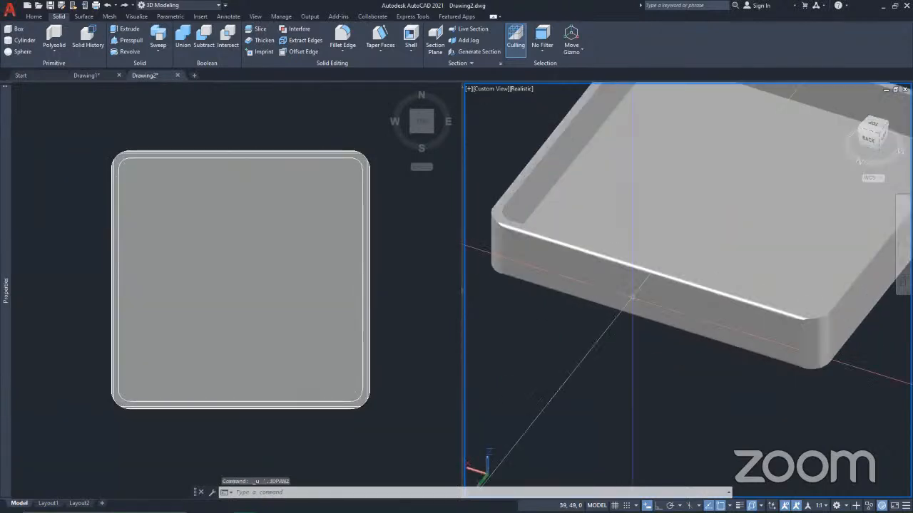
scroll(632, 297, down, 3)
key(ctrl+z)
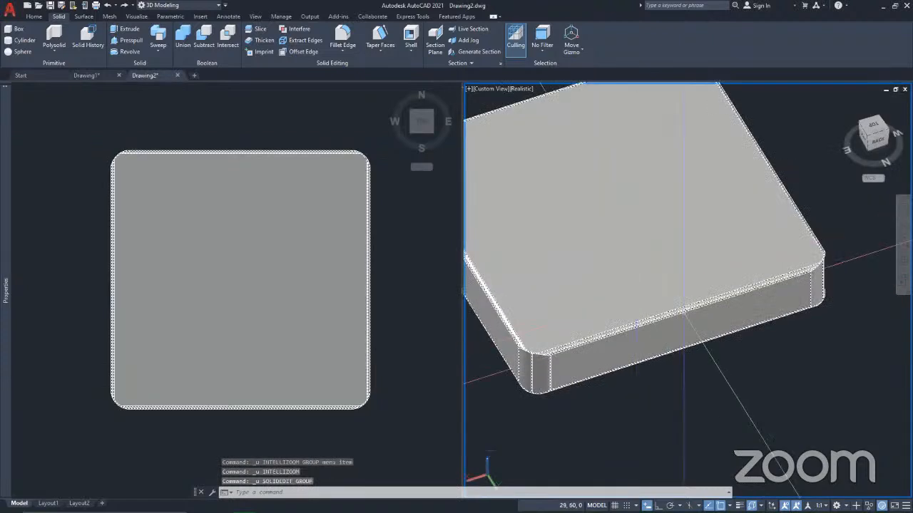
scroll(684, 310, down, 4)
scroll(685, 264, up, 1)
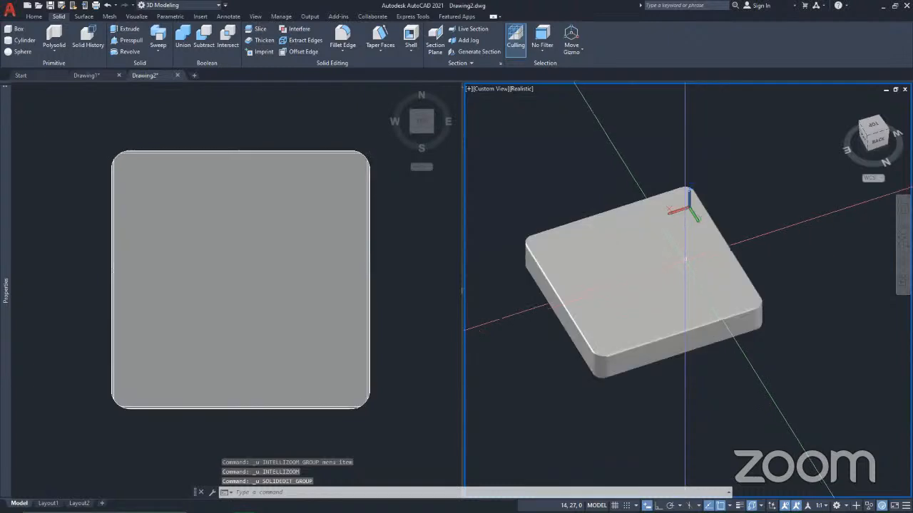
click(613, 307)
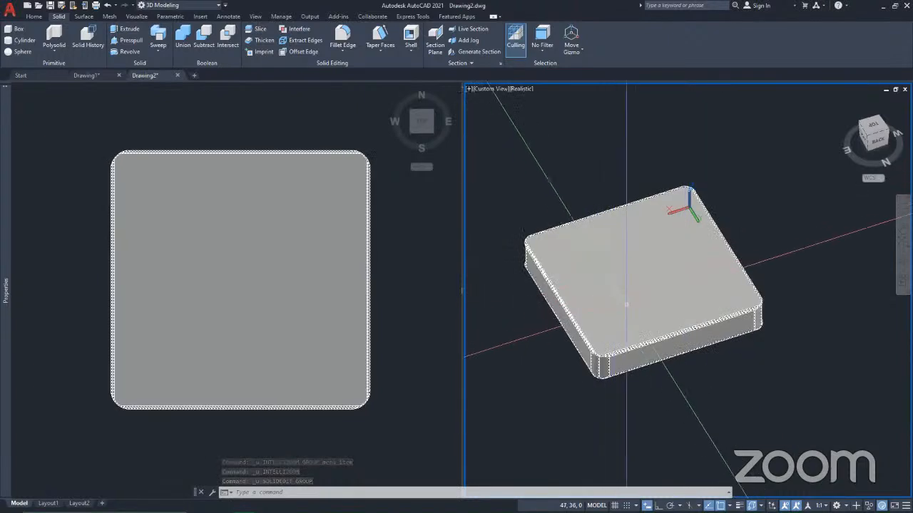
key(Escape)
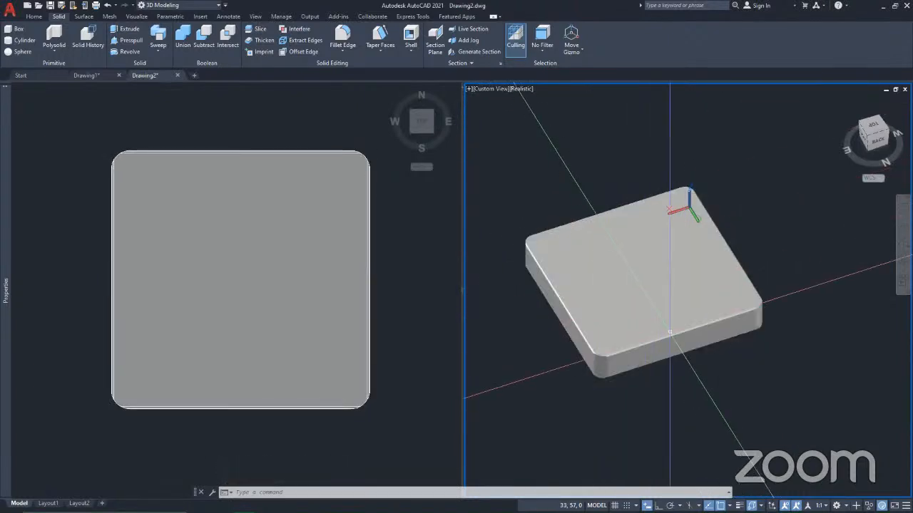
click(635, 322)
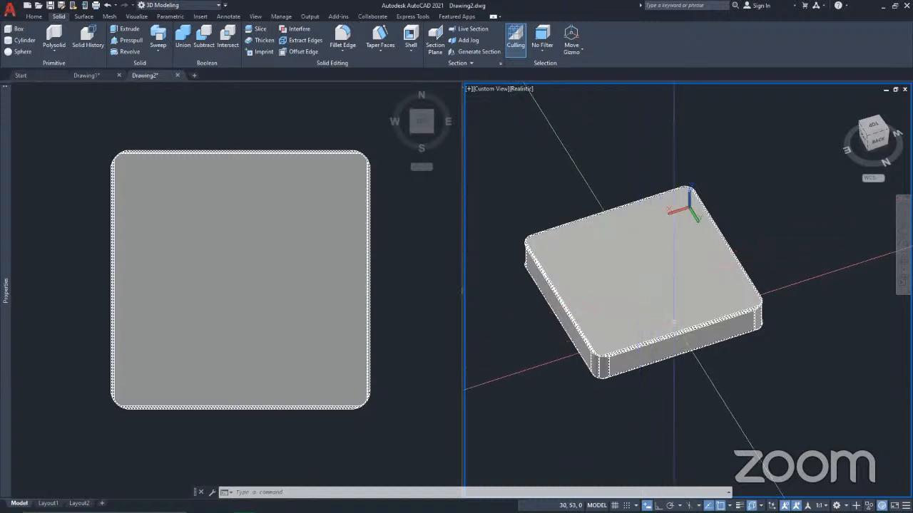
key(Escape)
mouse_move(672, 313)
shift+middle_down()
mouse_move(678, 295)
mouse_move(728, 284)
mouse_move(775, 301)
mouse_move(699, 291)
mouse_move(707, 331)
mouse_move(648, 316)
mouse_move(680, 308)
mouse_move(661, 300)
shift+middle_up()
scroll(672, 265, down, 2)
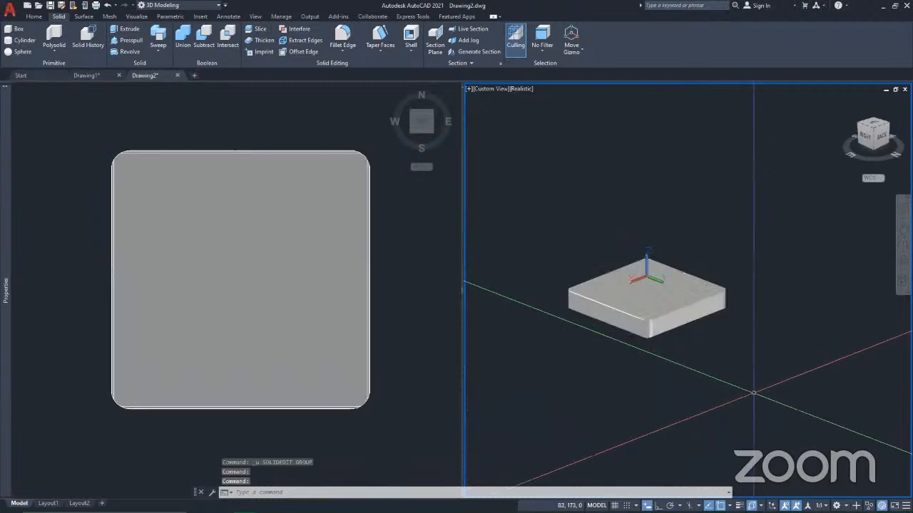
click(751, 393)
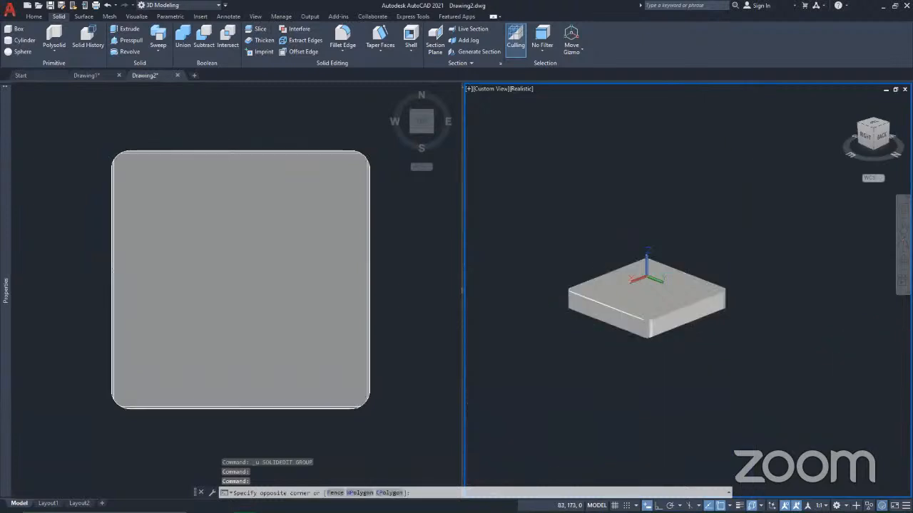
Step: Undo the corner fillets, edge fillets and view changes step by step, back to the plain sharp-edged box in X-Ray style
key(ctrl+z)
key(ctrl+z)
key(ctrl+z)
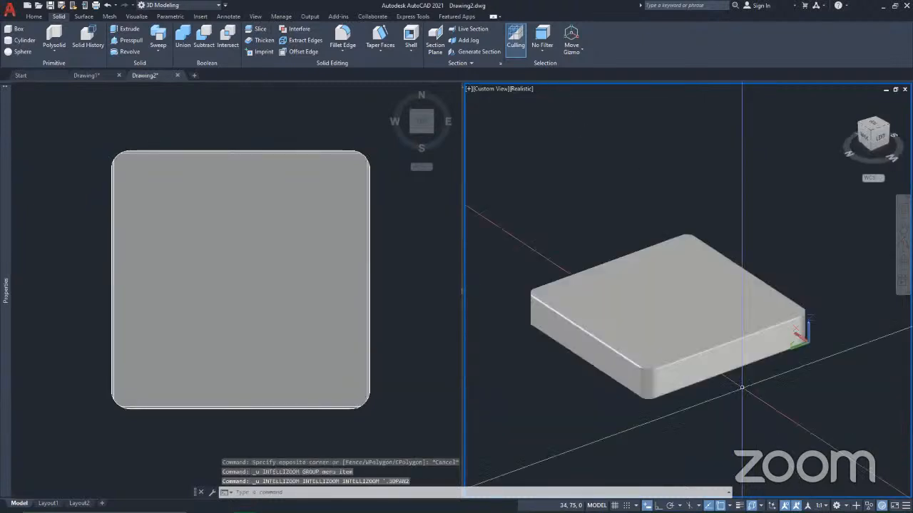
key(ctrl+z)
key(ctrl+z)
key(ctrl+z)
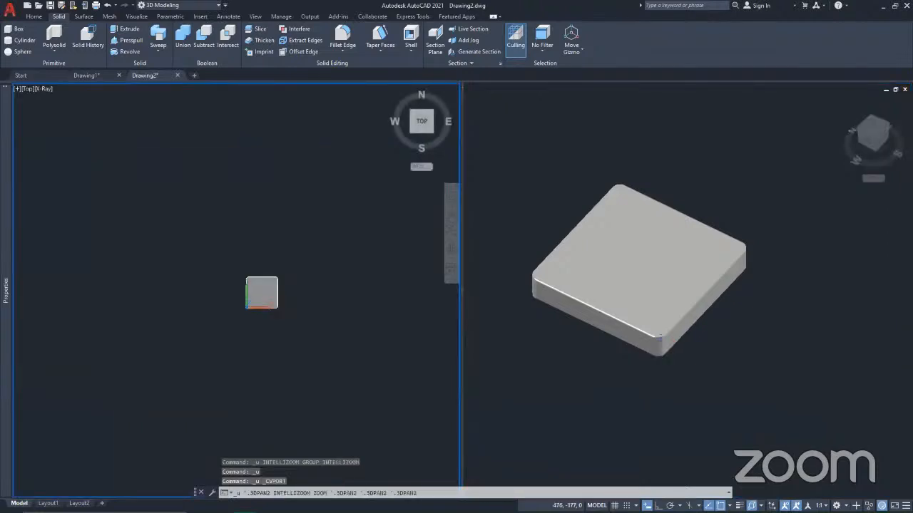
key(ctrl+z)
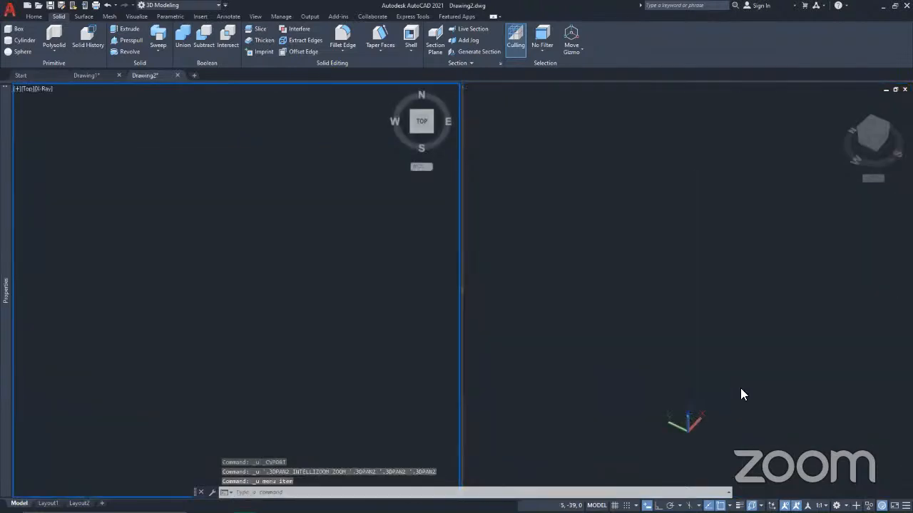
key(ctrl+z)
key(ctrl+z)
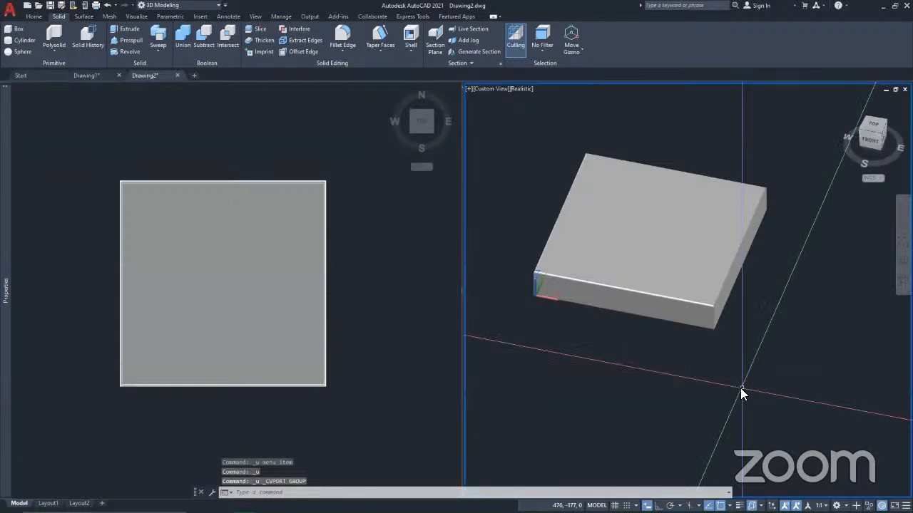
key(ctrl+z)
key(ctrl+z)
key(ctrl+z)
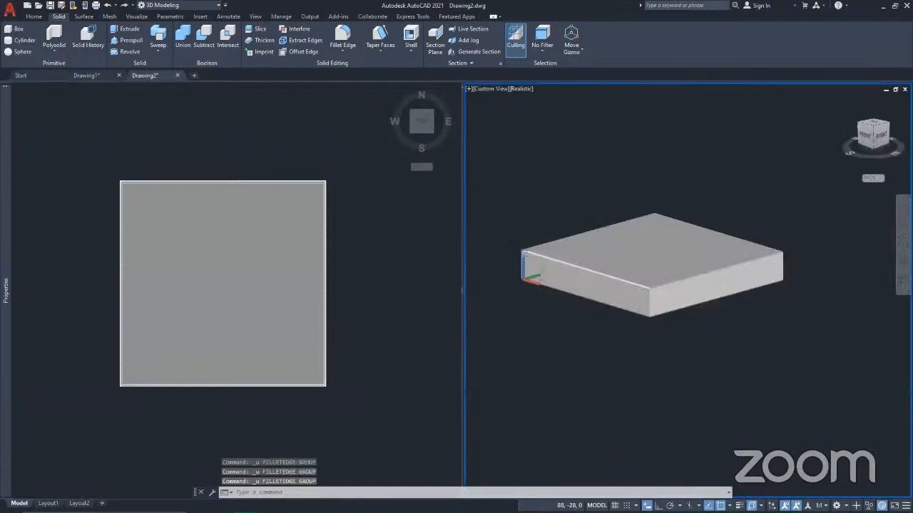
key(ctrl+z)
key(ctrl+z)
key(ctrl+z)
key(ctrl+z)
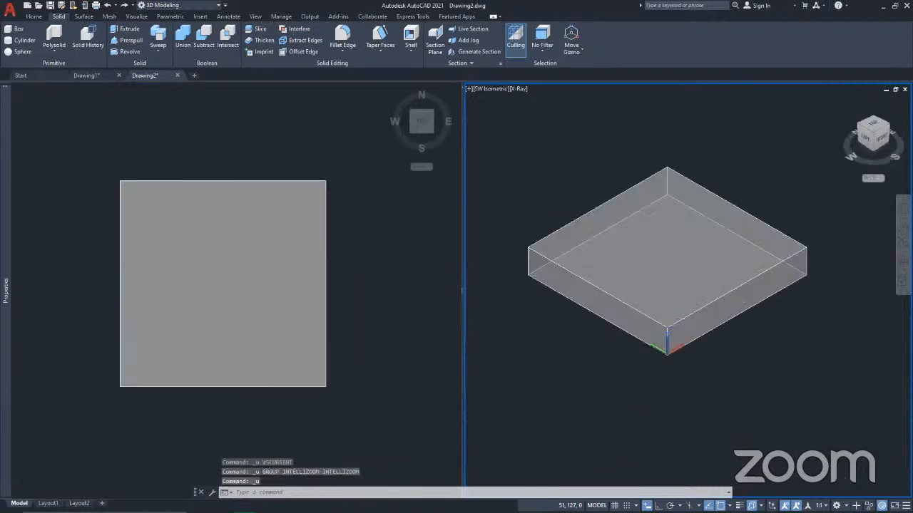
key(ctrl+z)
key(ctrl+z)
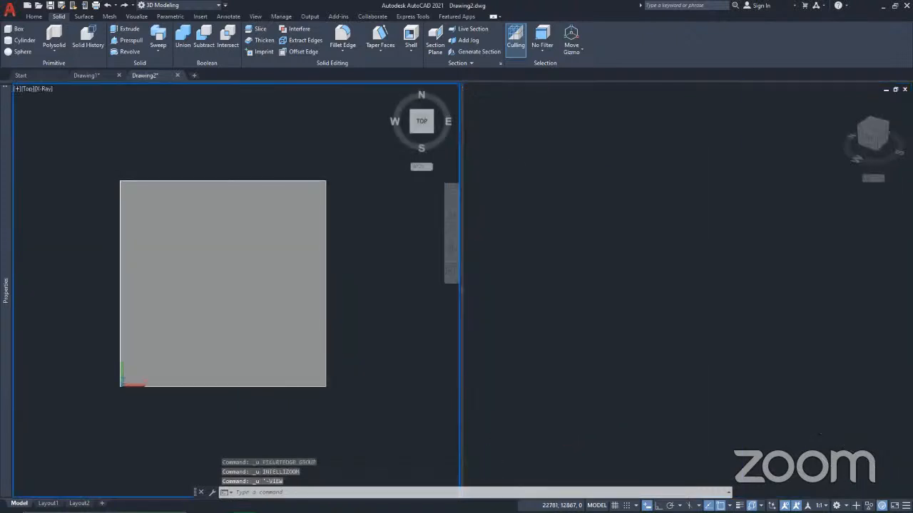
key(ctrl+z)
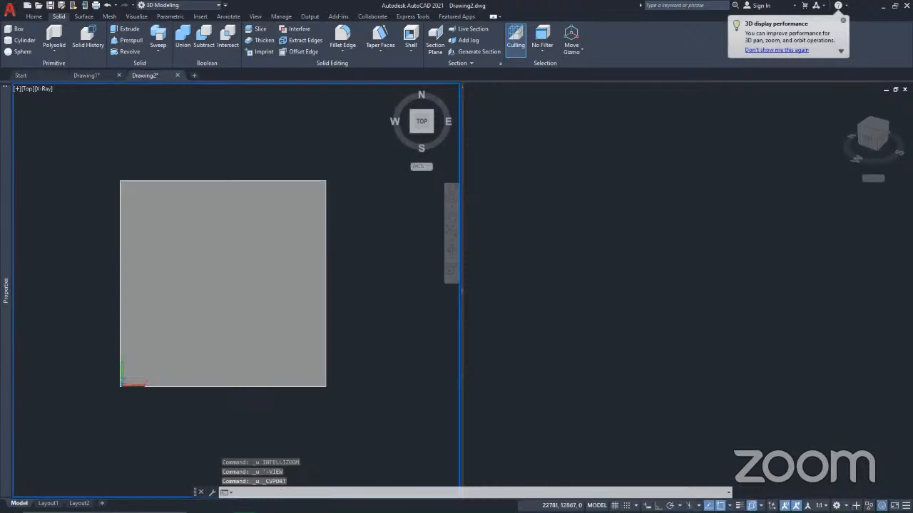
key(ctrl+z)
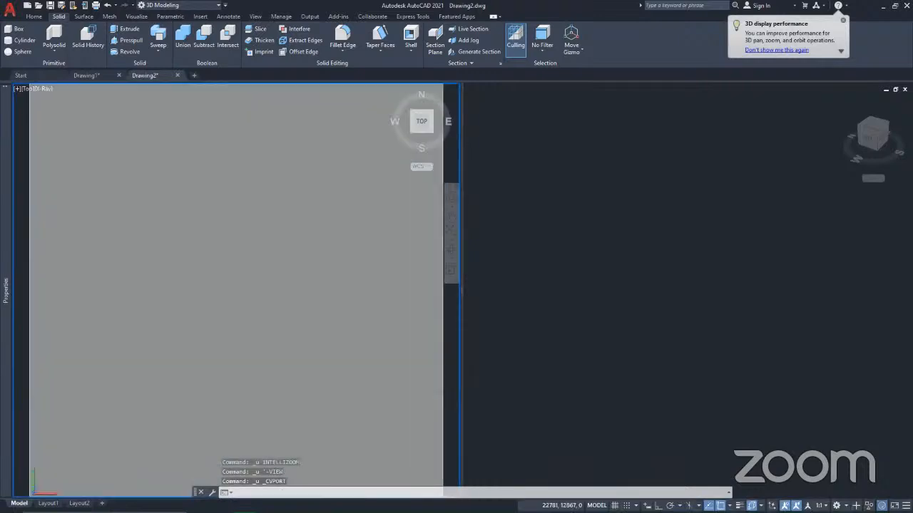
Step: Fit the plain box to the Top viewport and the Custom View viewport, leaving some space around it
middle_click(287, 267)
middle_click(287, 267)
scroll(268, 266, down, 2)
click(704, 310)
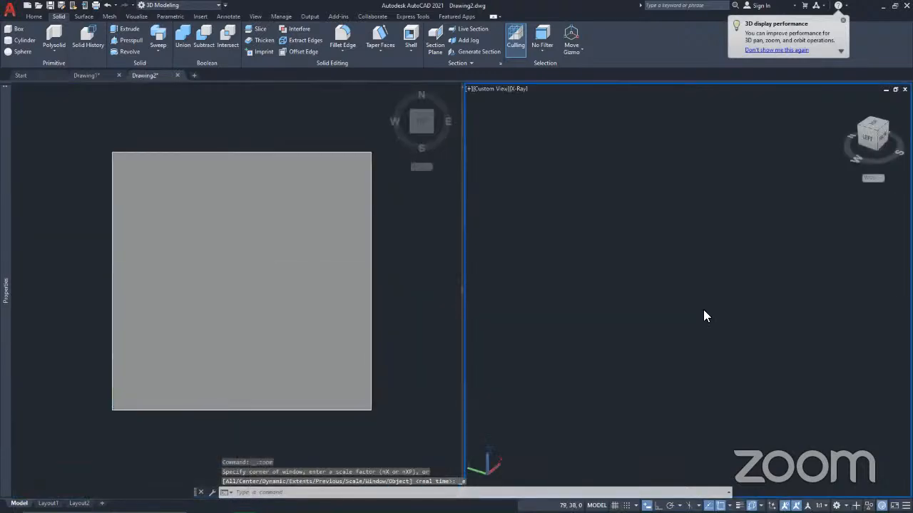
middle_click(669, 276)
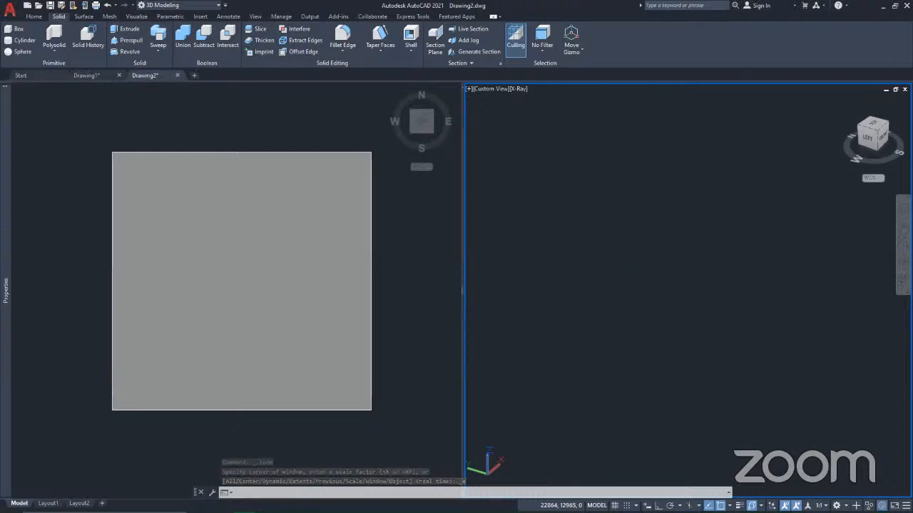
middle_click(639, 247)
middle_click(638, 247)
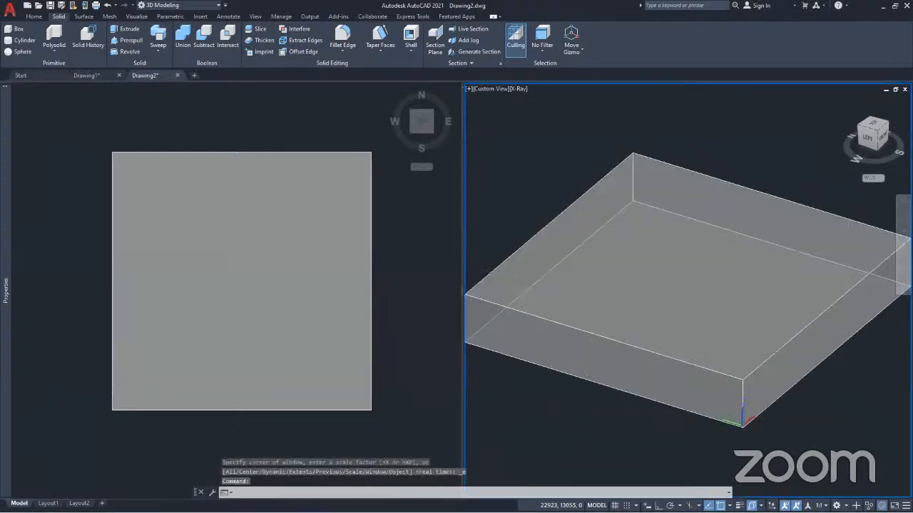
scroll(637, 248, down, 4)
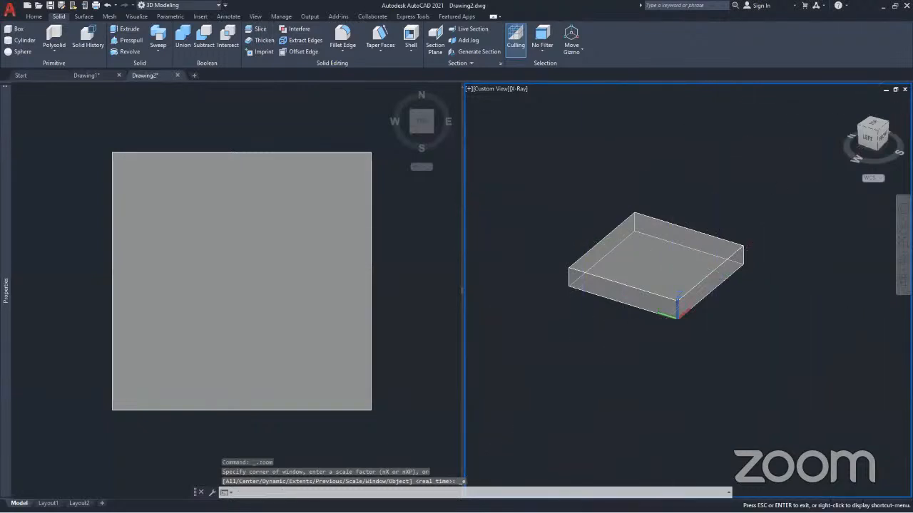
Step: Draw a 70 by 70 rectangle beside the existing box, with some gap between them, in the Top viewport
middle_drag(720, 276, 648, 277)
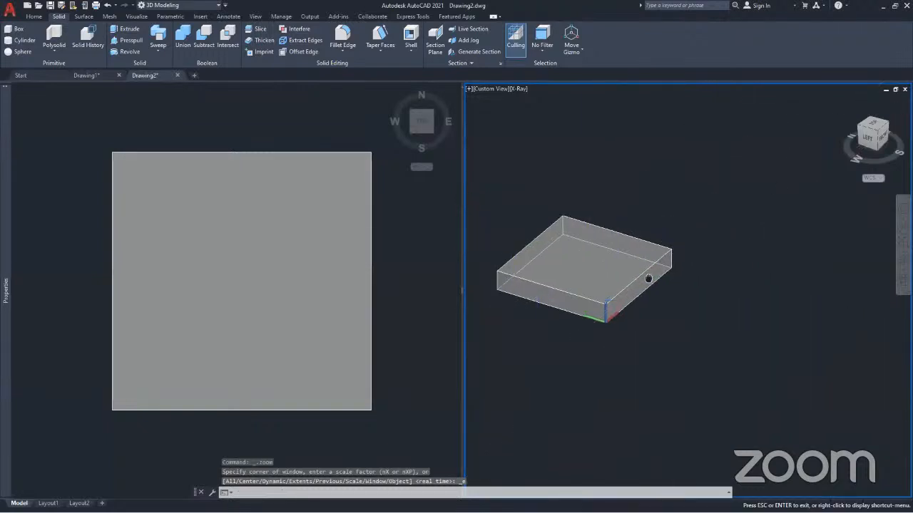
click(180, 196)
scroll(159, 221, down, 4)
scroll(159, 221, down, 2)
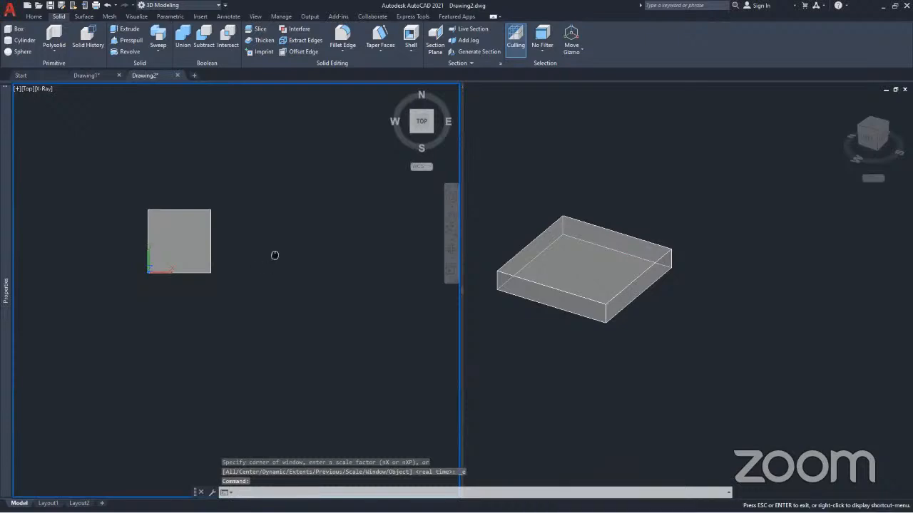
middle_drag(275, 255, 216, 281)
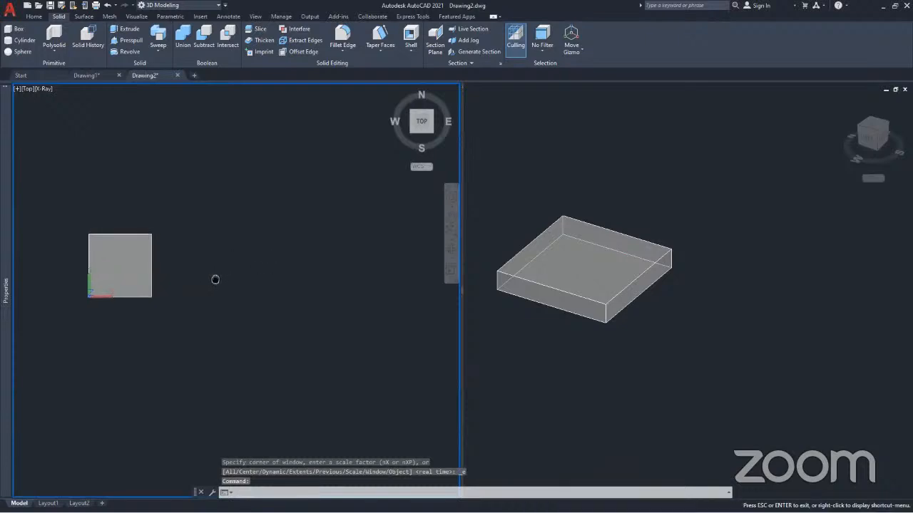
click(32, 15)
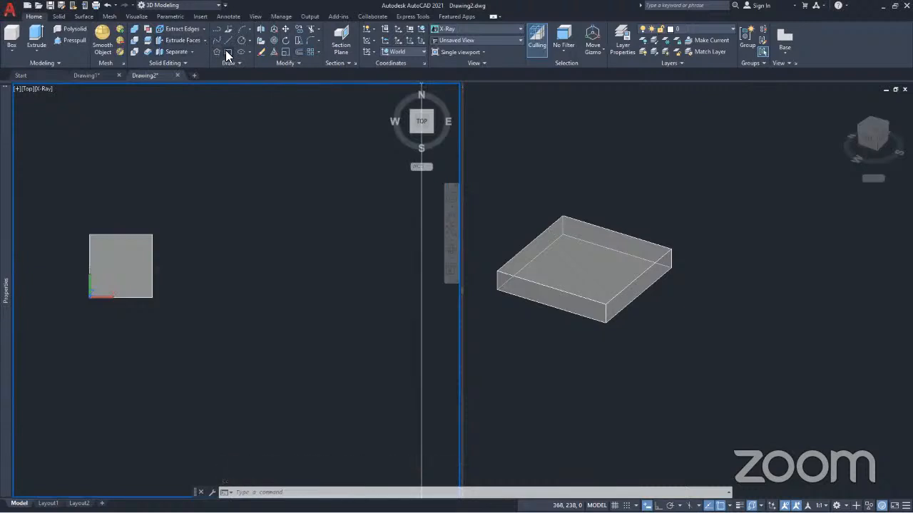
text(RECTANG)
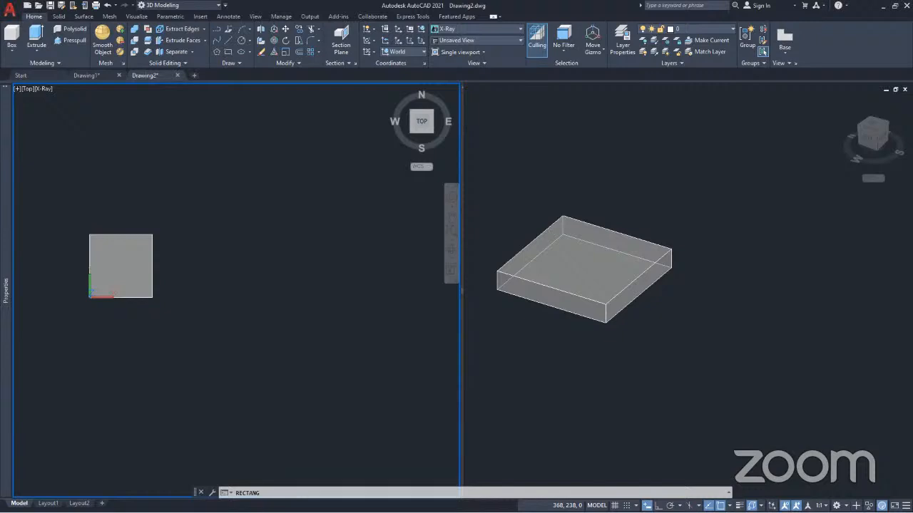
key(Return)
click(225, 297)
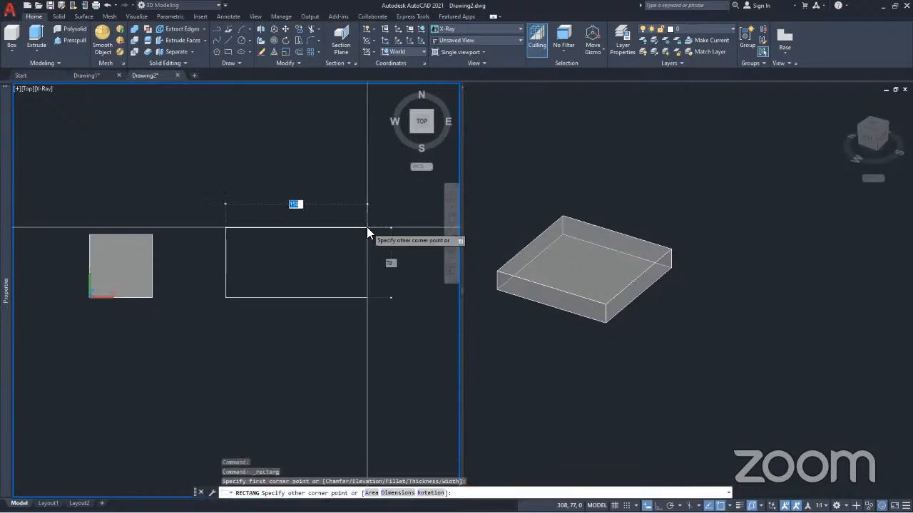
text(70)
key(Tab)
text(70)
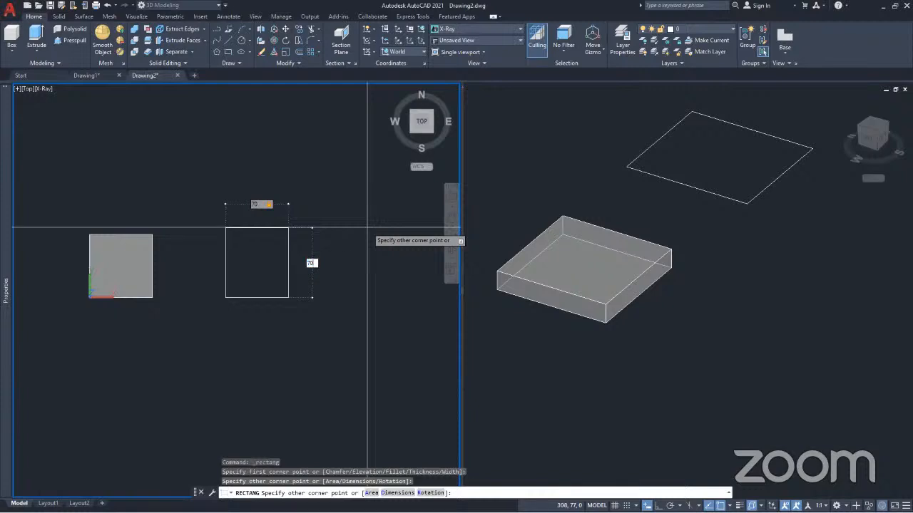
key(Return)
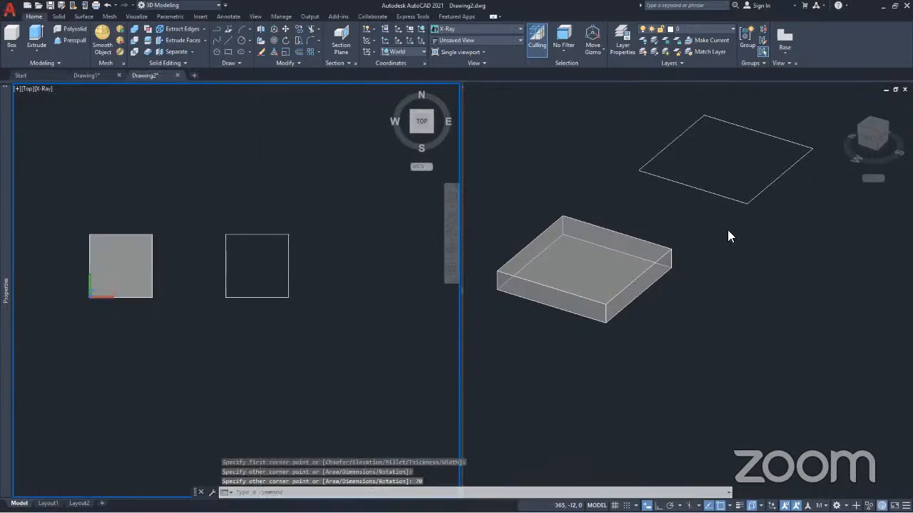
Step: Extrude the new square in the Custom View viewport into a solid 12 units high
click(736, 194)
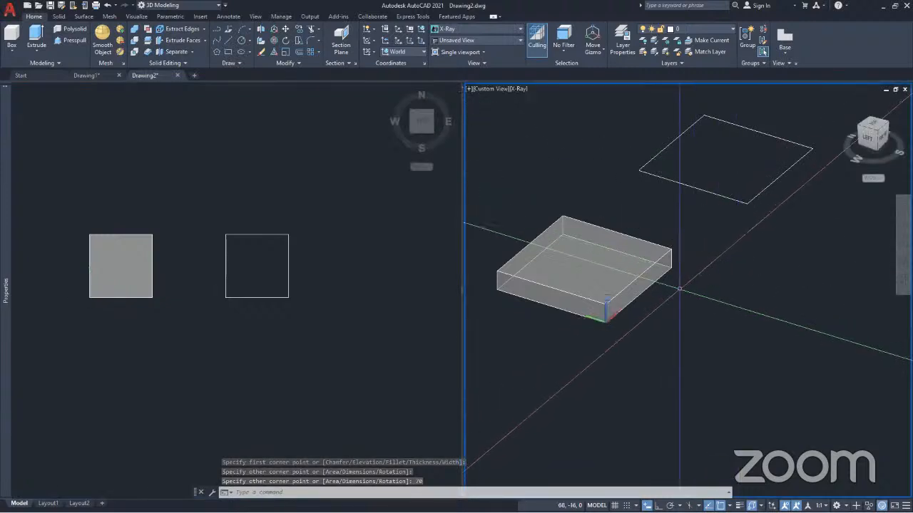
middle_drag(699, 223, 675, 340)
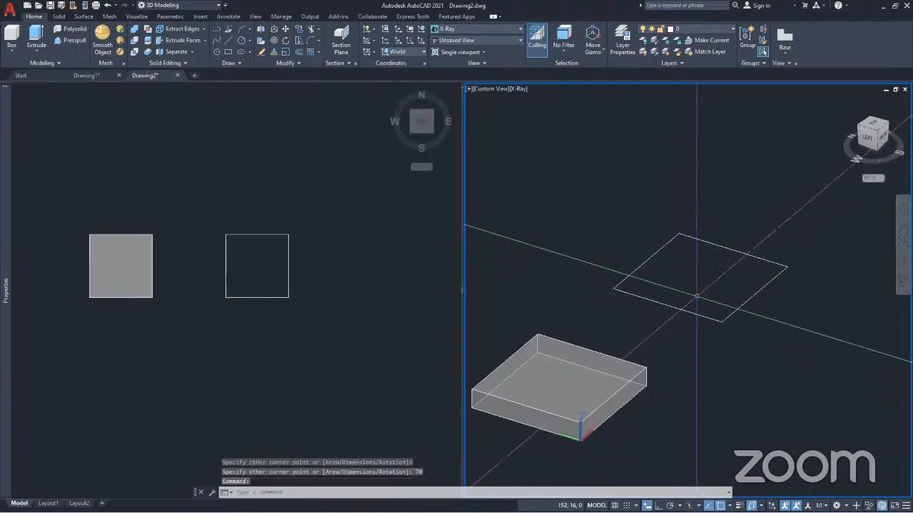
click(307, 39)
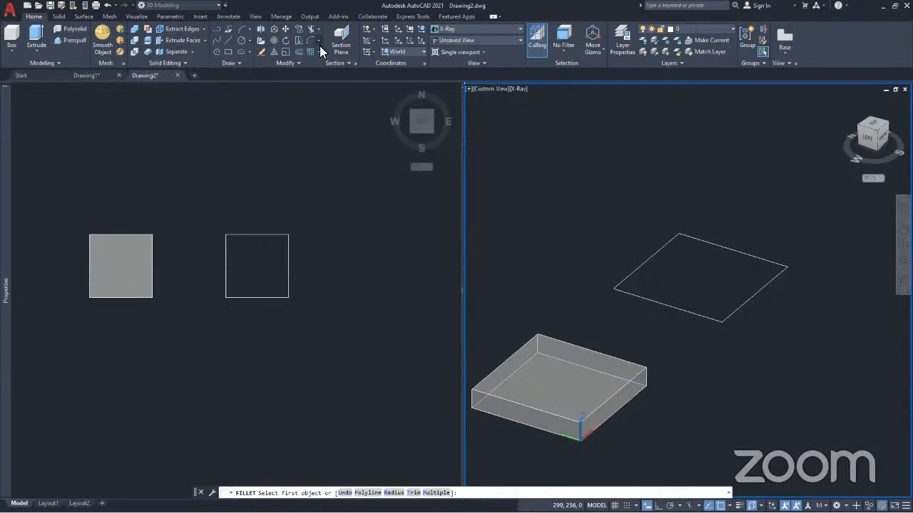
key(Escape)
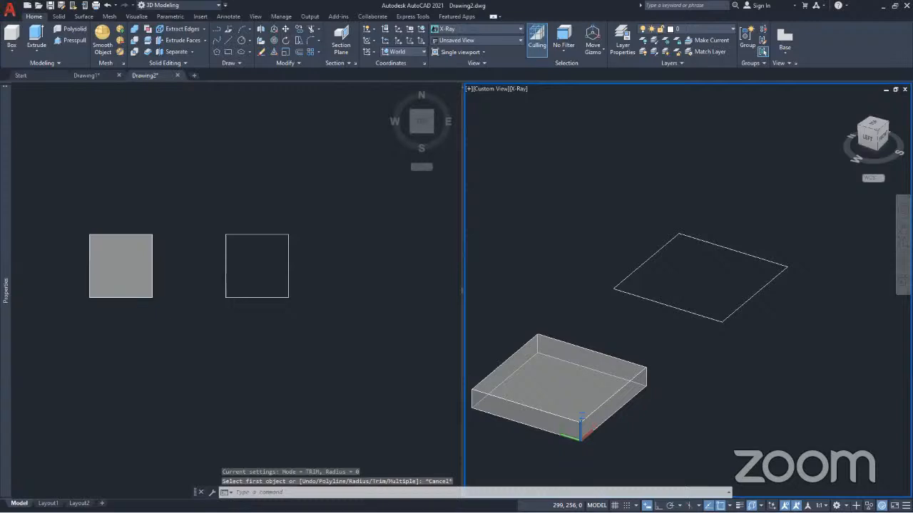
click(37, 38)
click(681, 310)
key(Return)
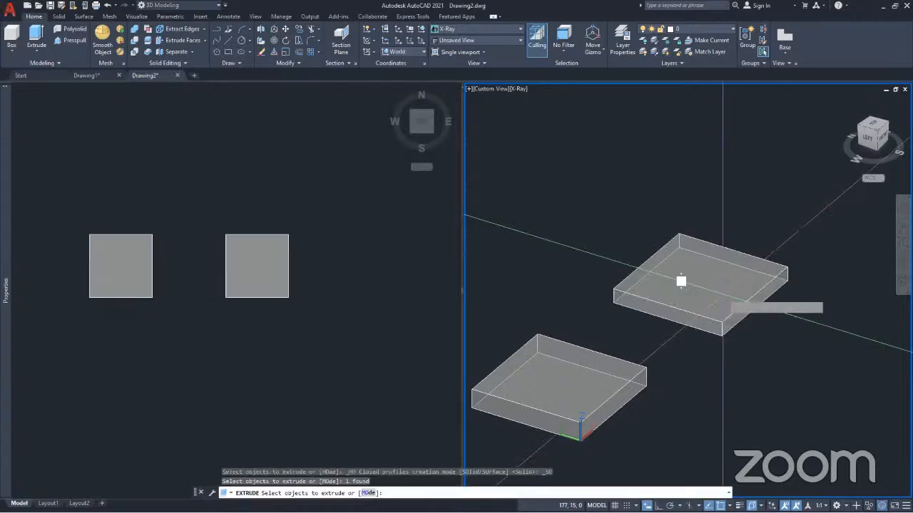
key(Return)
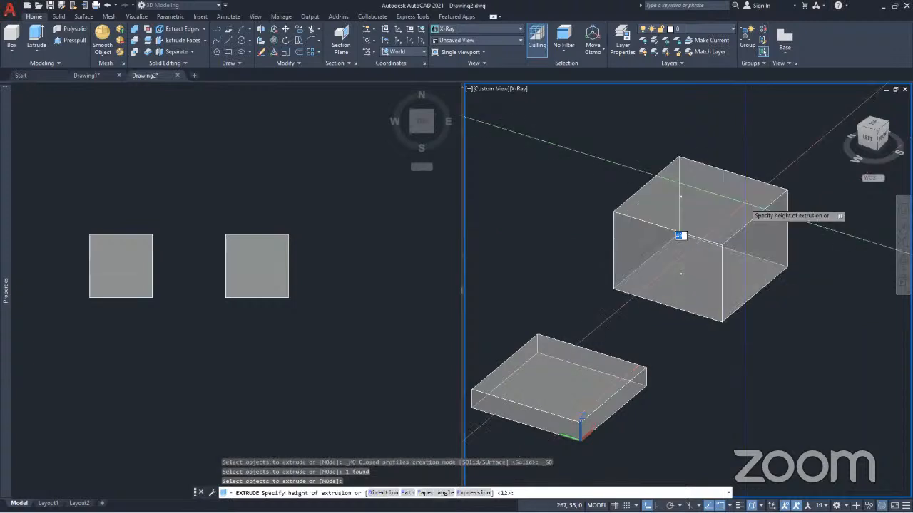
text(12)
key(Return)
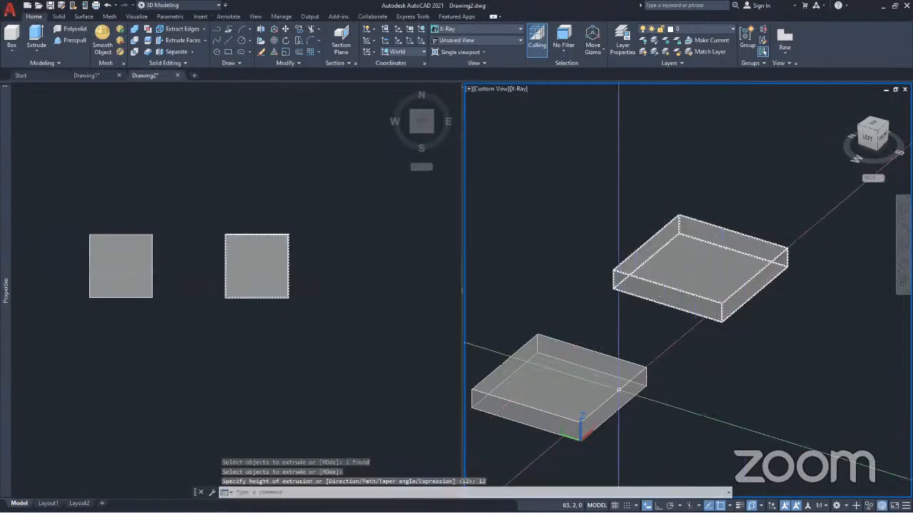
Step: Fillet the four vertical corner edges of the newly extruded box with a radius of 5
scroll(725, 261, up, 3)
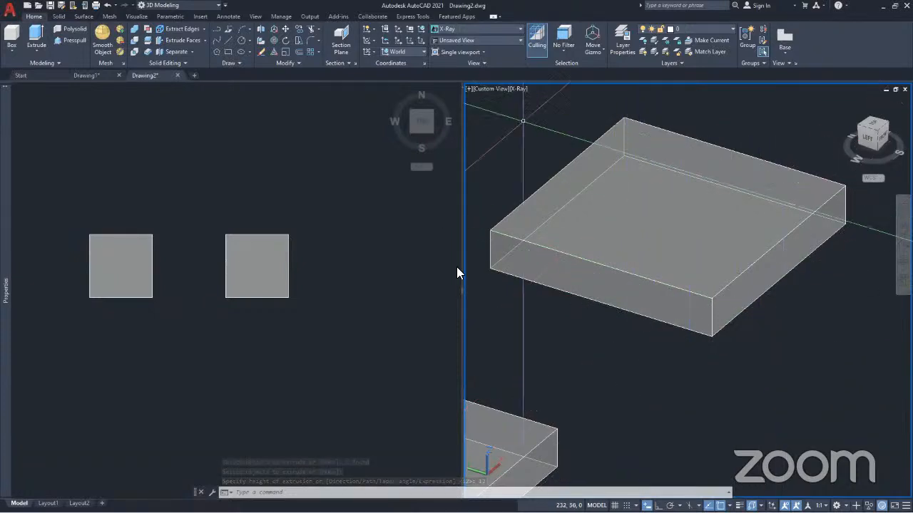
click(659, 256)
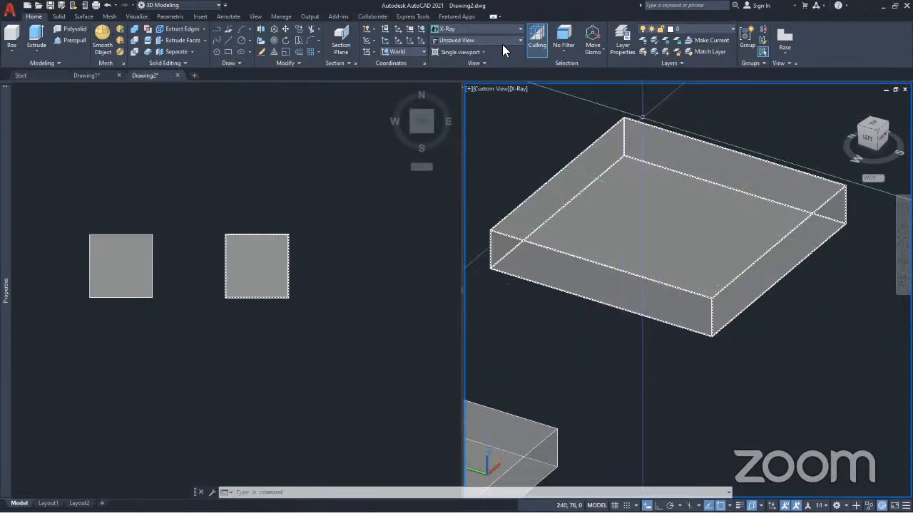
key(Escape)
click(58, 17)
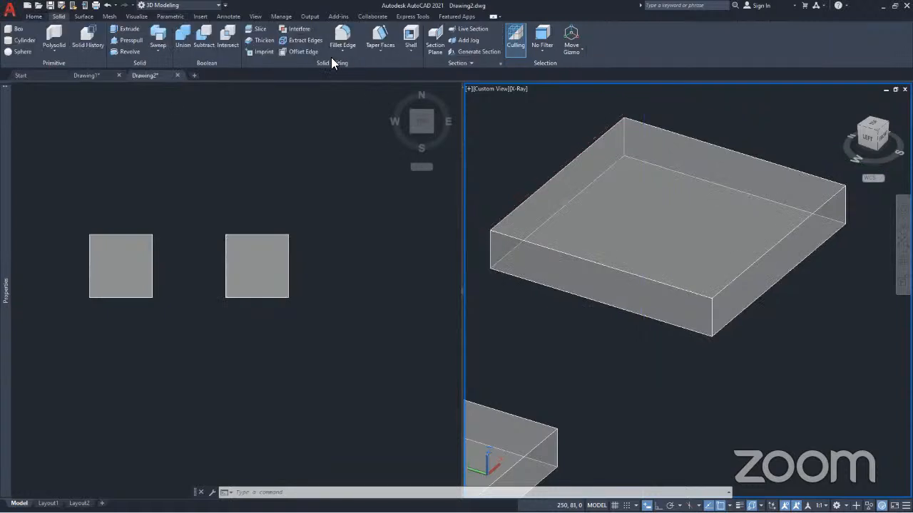
click(344, 37)
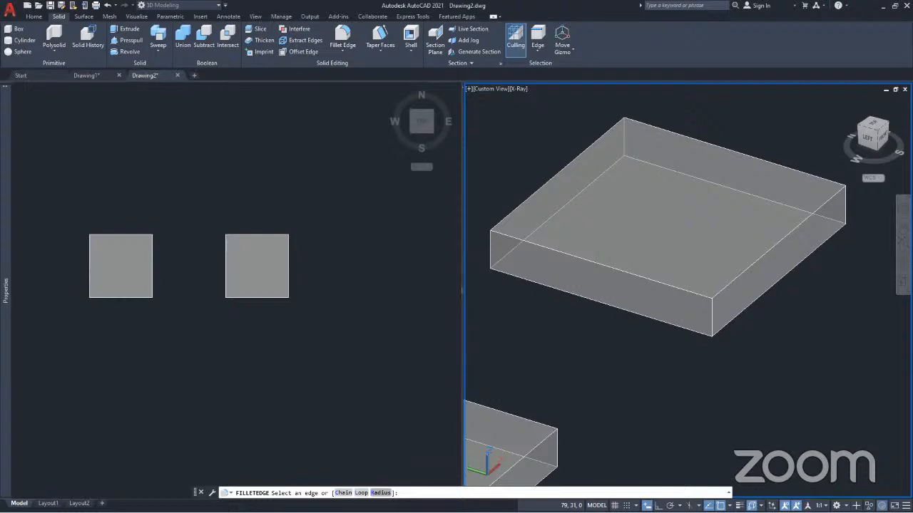
text(r)
key(Return)
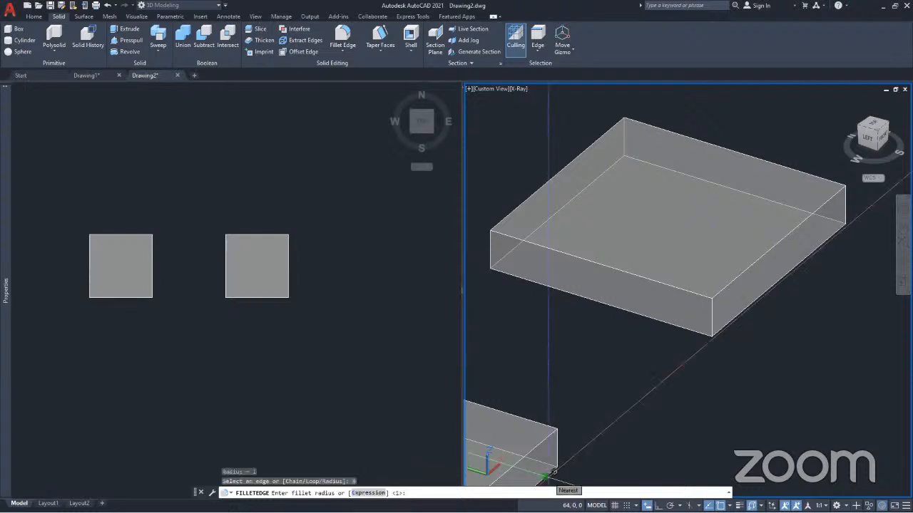
text(5)
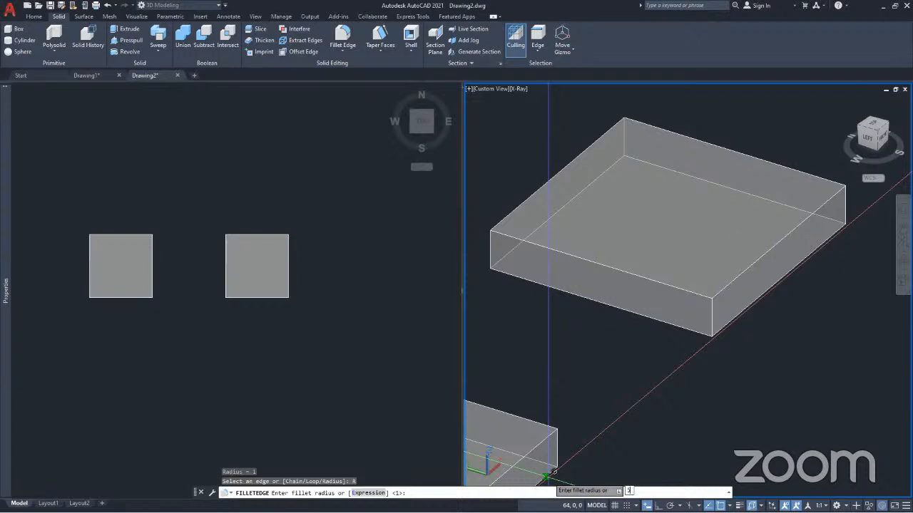
key(Return)
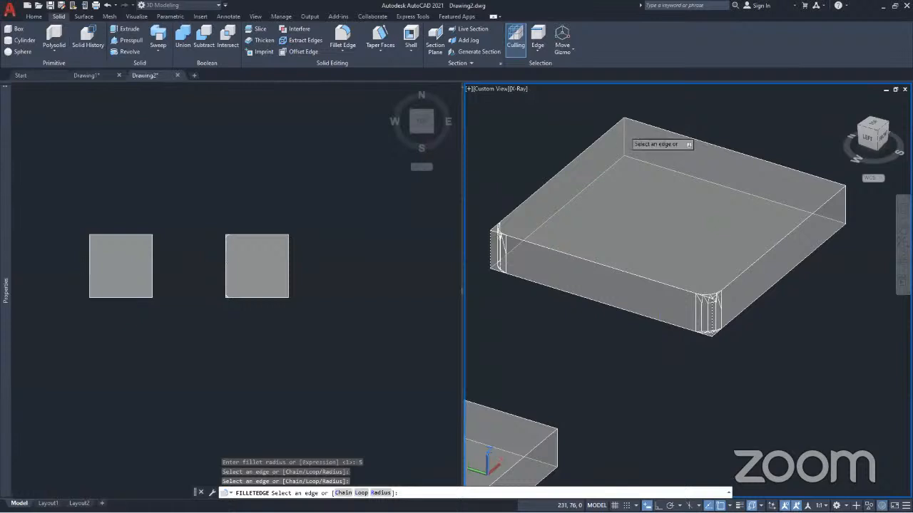
shift+middle_drag(626, 132, 528, 316)
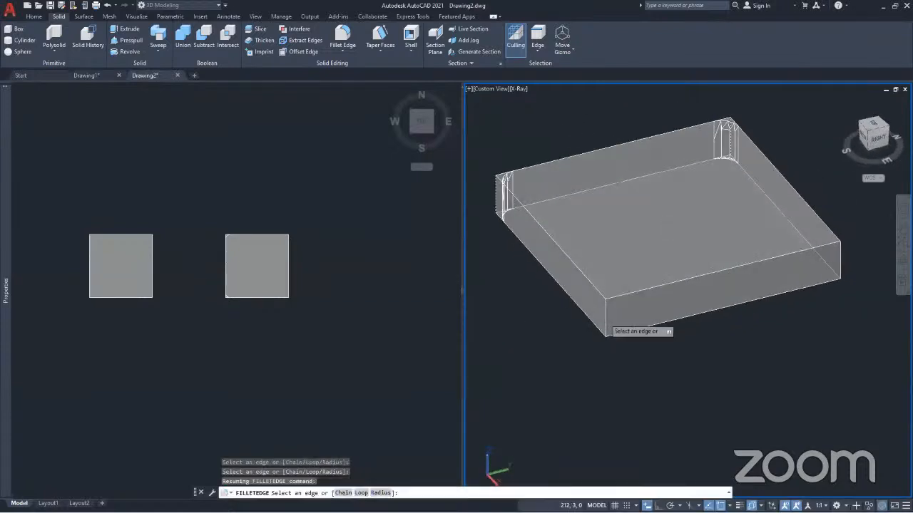
click(608, 314)
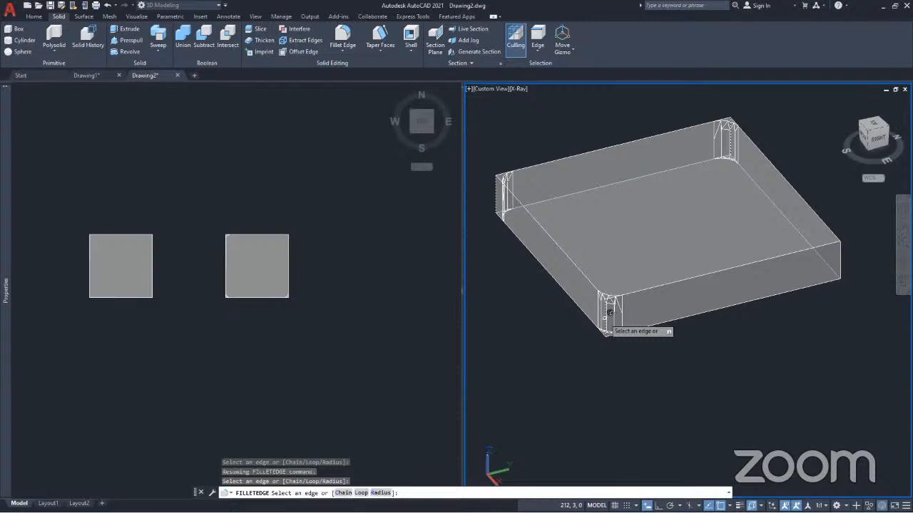
click(843, 248)
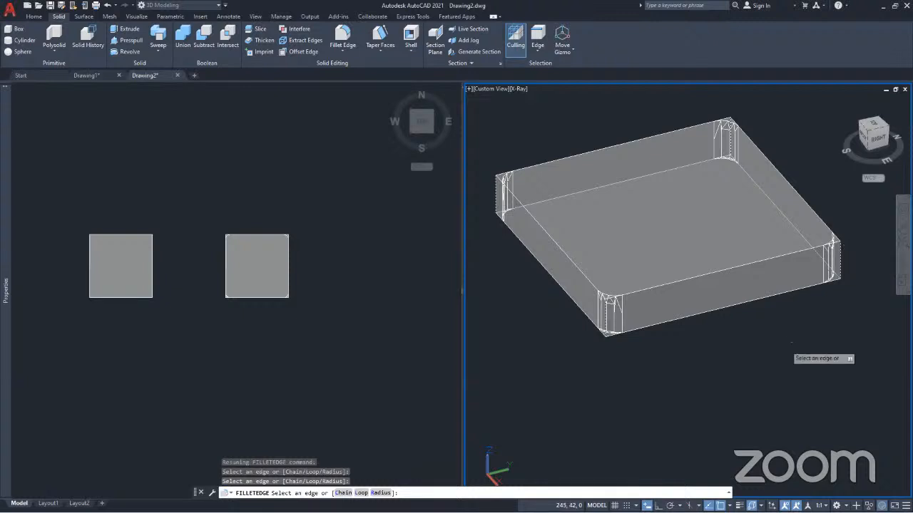
key(Return)
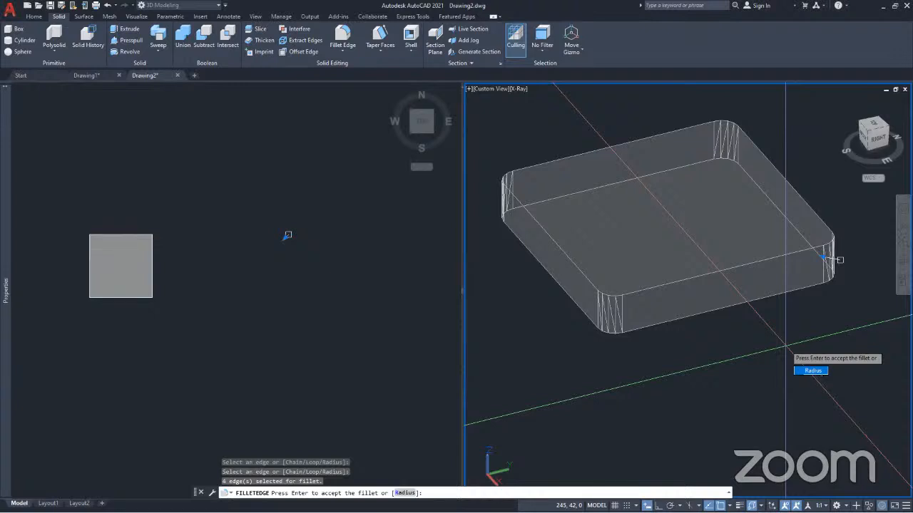
key(Return)
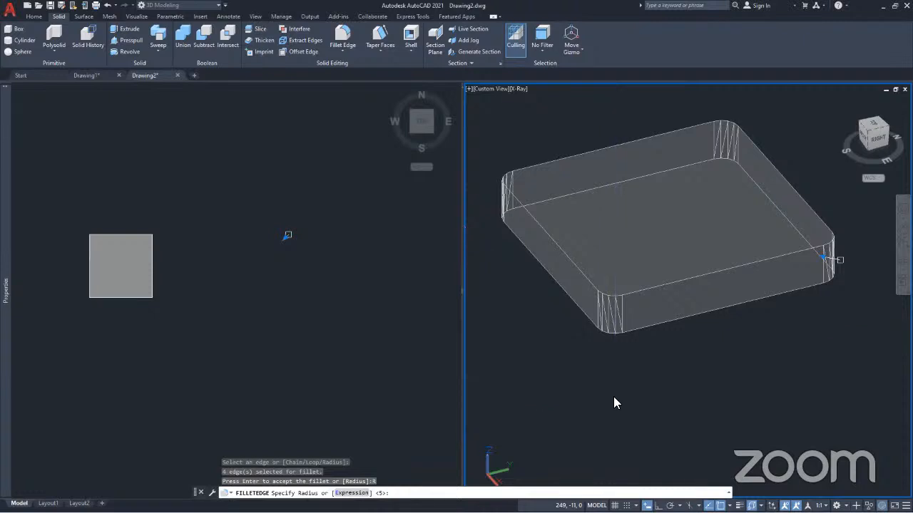
key(Return)
key(Return)
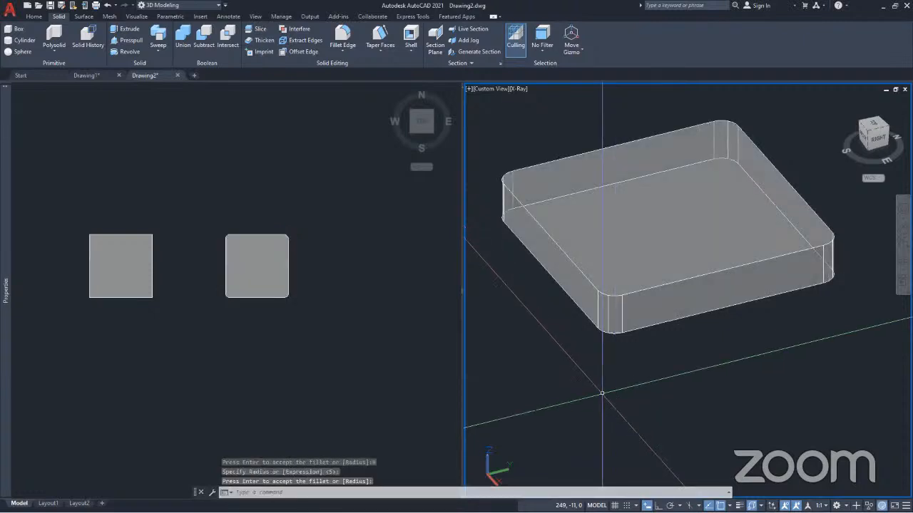
click(616, 311)
shift+middle_drag(615, 311, 575, 349)
key(Return)
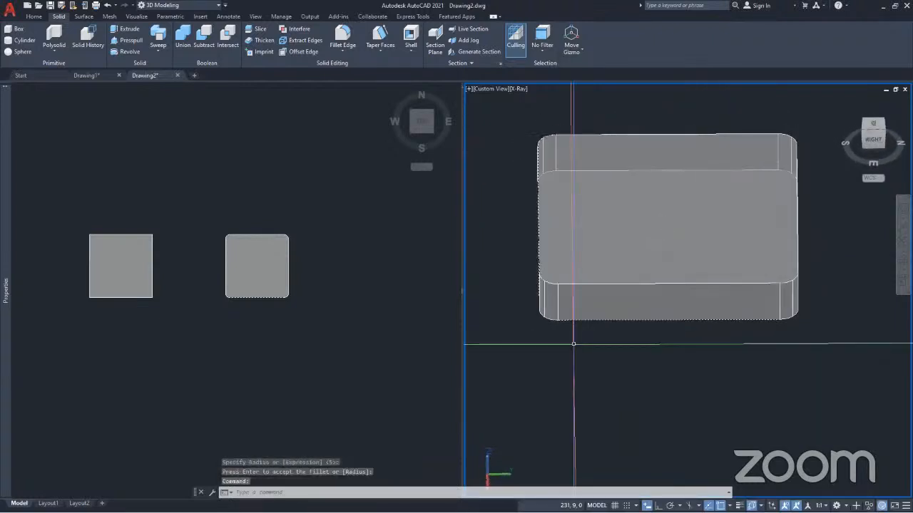
middle_drag(534, 325, 558, 383)
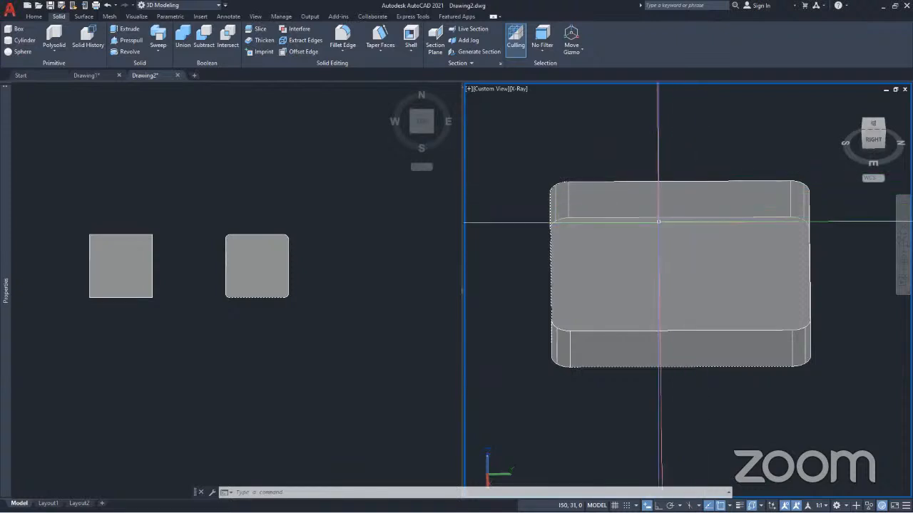
scroll(707, 273, down, 2)
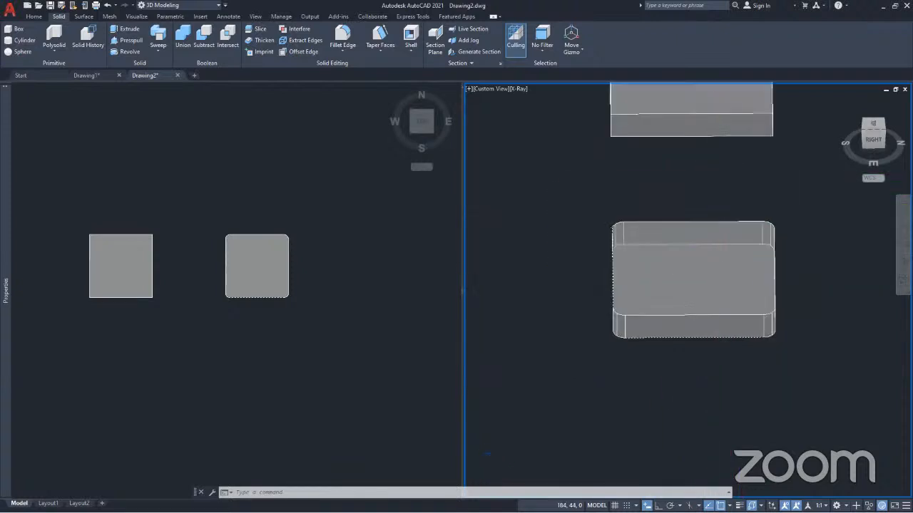
shift+middle_drag(747, 302, 660, 335)
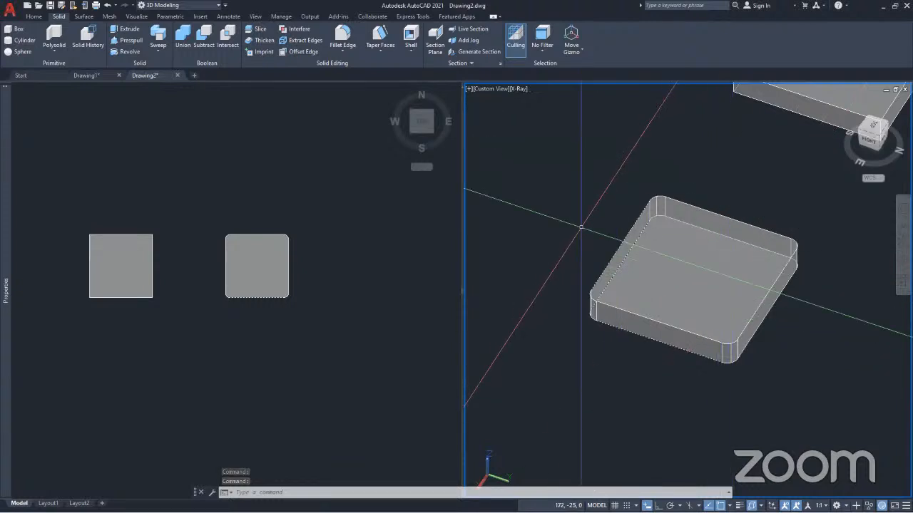
Step: Fillet the top and bottom perimeter edges of the rounded box with a radius of 0.8, selecting them as edge chains
click(345, 37)
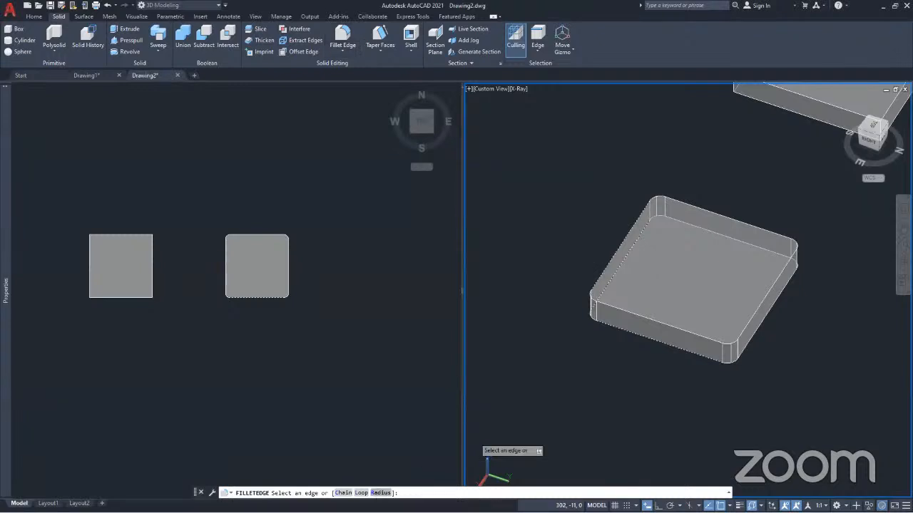
text(r)
key(Return)
text(.7)
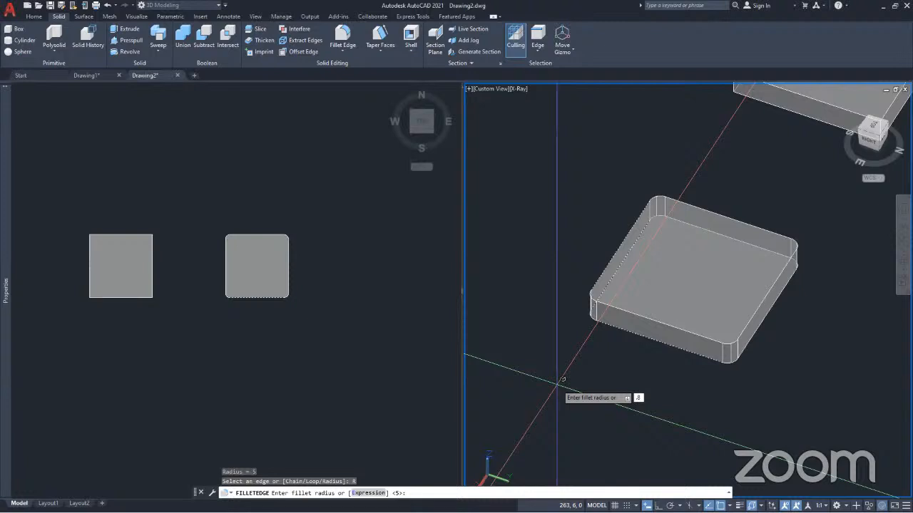
key(Return)
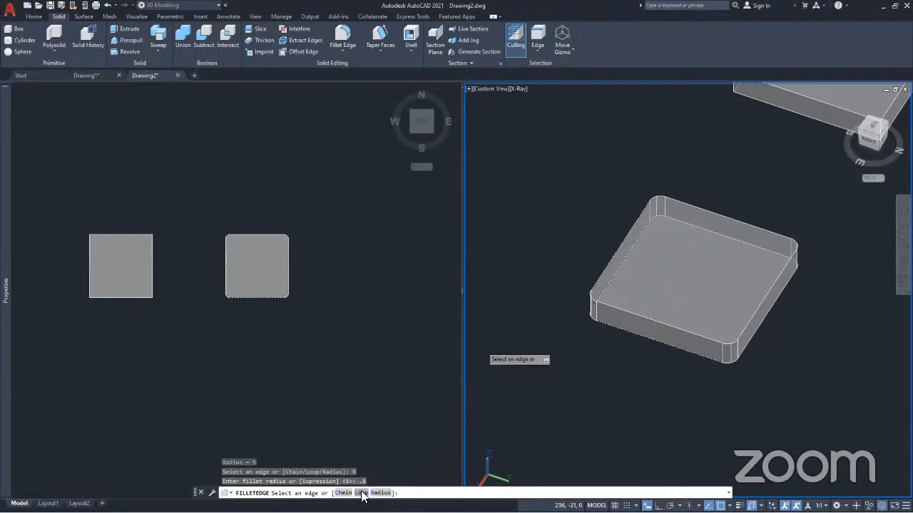
text(L)
key(Return)
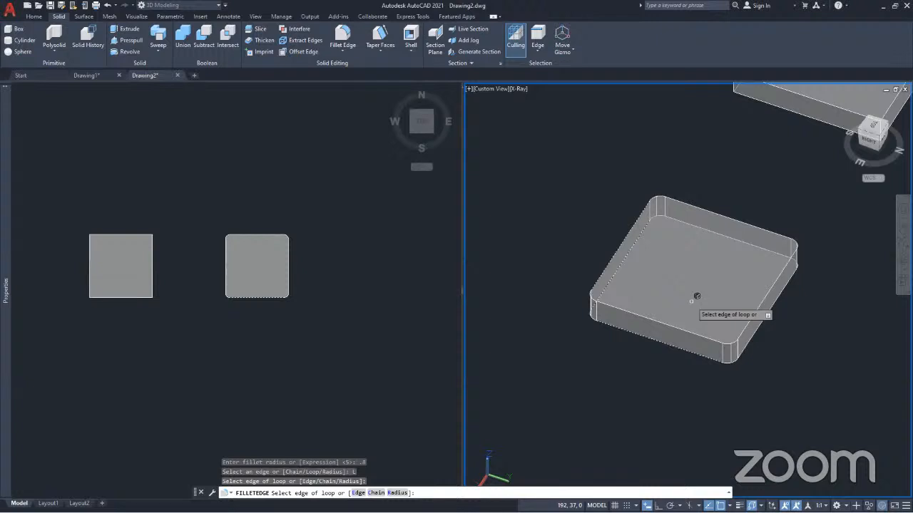
scroll(736, 295, up, 3)
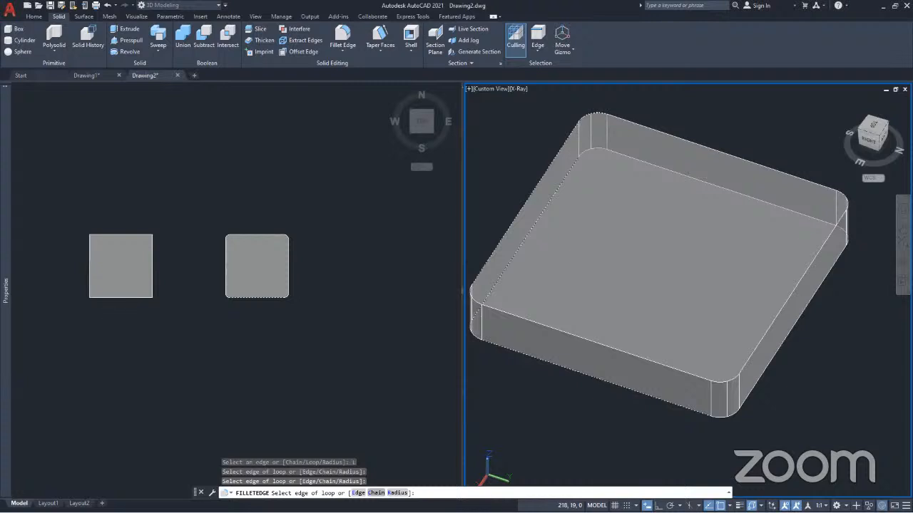
text(c)
key(Return)
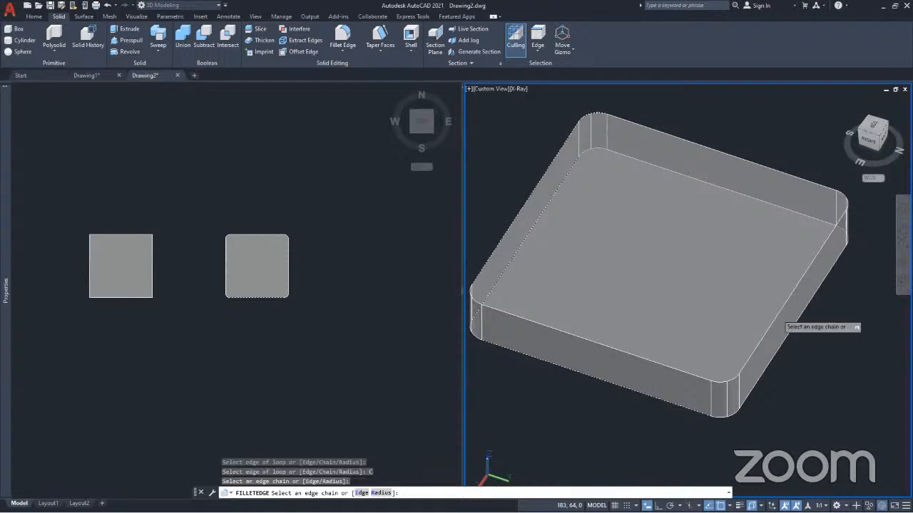
click(782, 308)
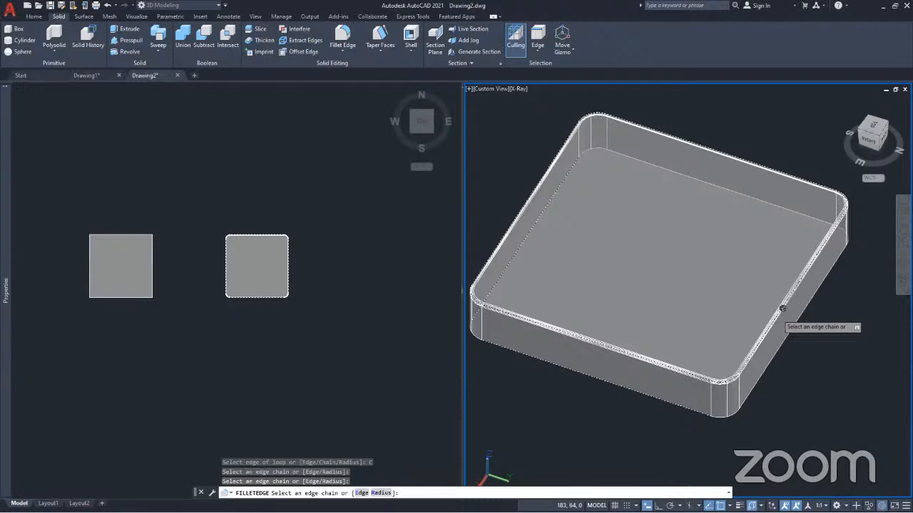
click(782, 308)
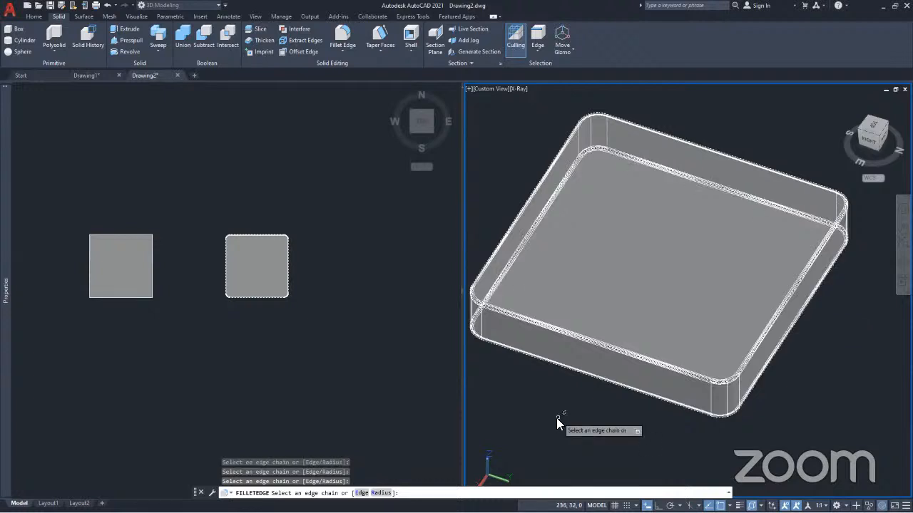
key(Return)
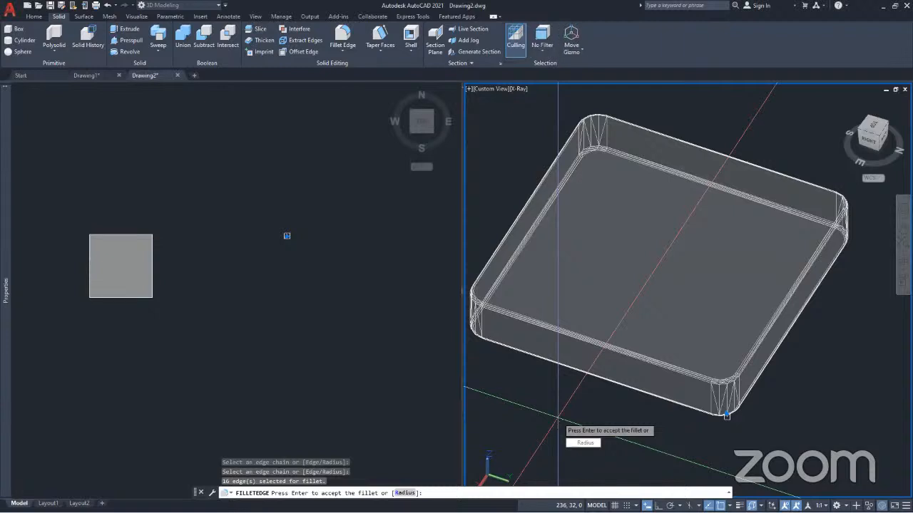
key(Return)
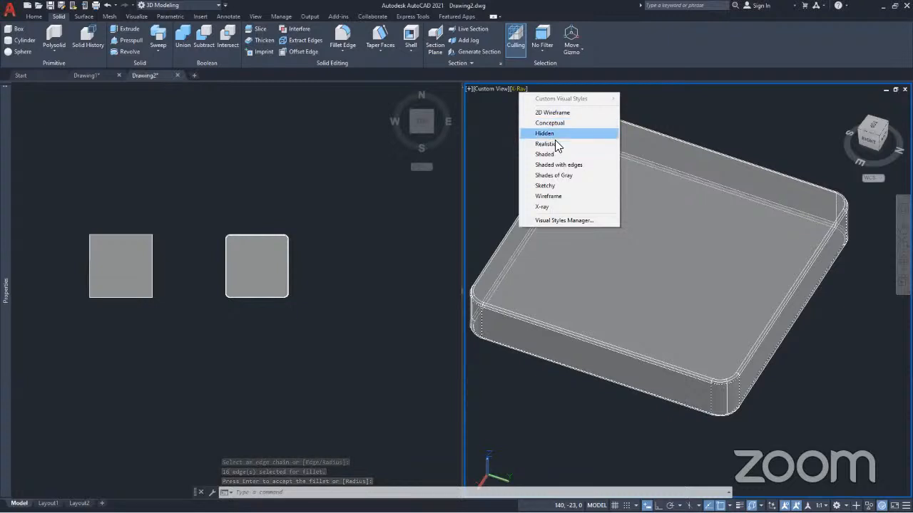
Step: Display the Custom View viewport in the Realistic visual style and shell the rounded box with a 1.2 offset, removing no faces
click(562, 144)
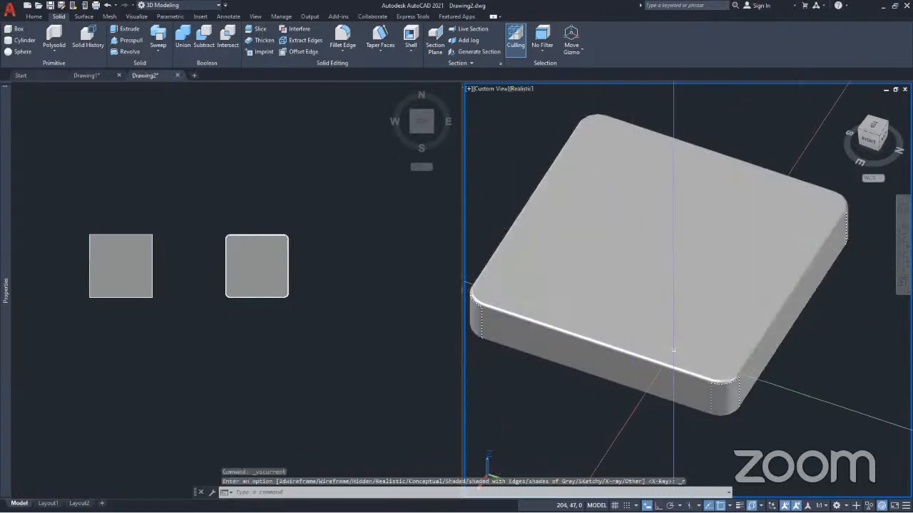
shift+middle_drag(651, 312, 794, 278)
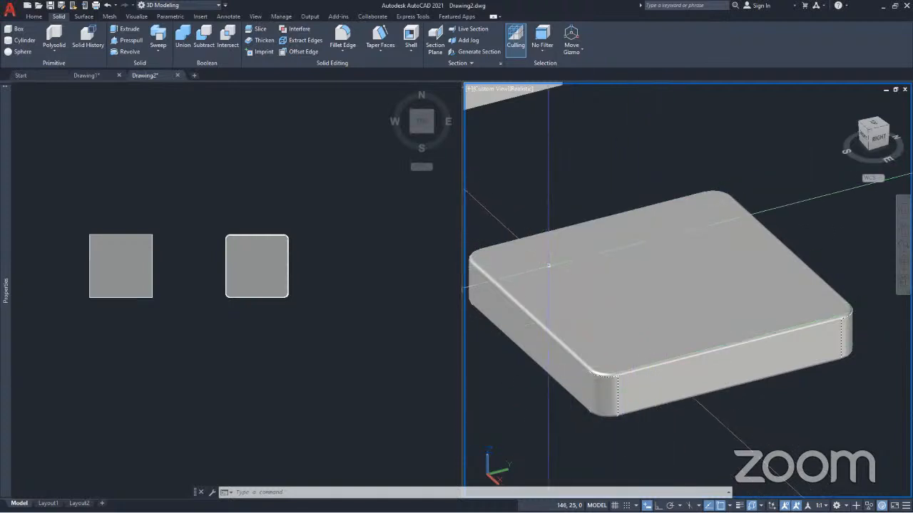
click(412, 36)
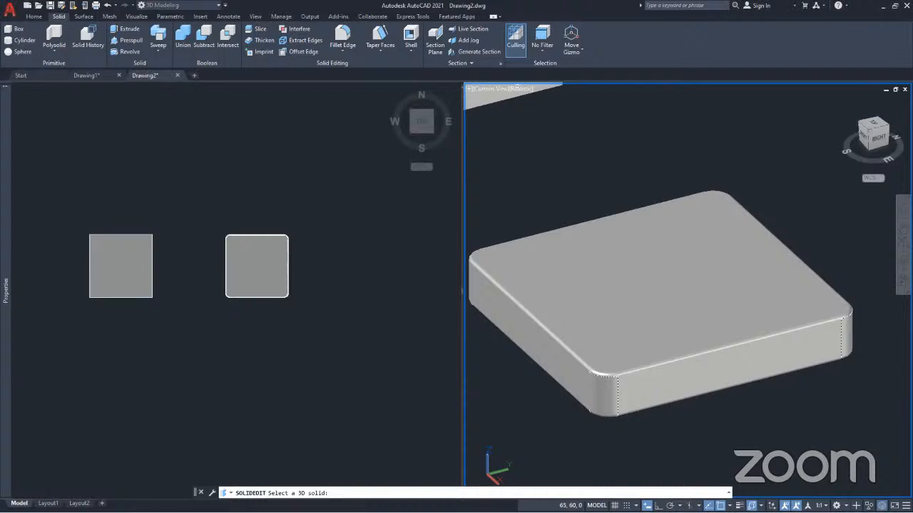
click(695, 363)
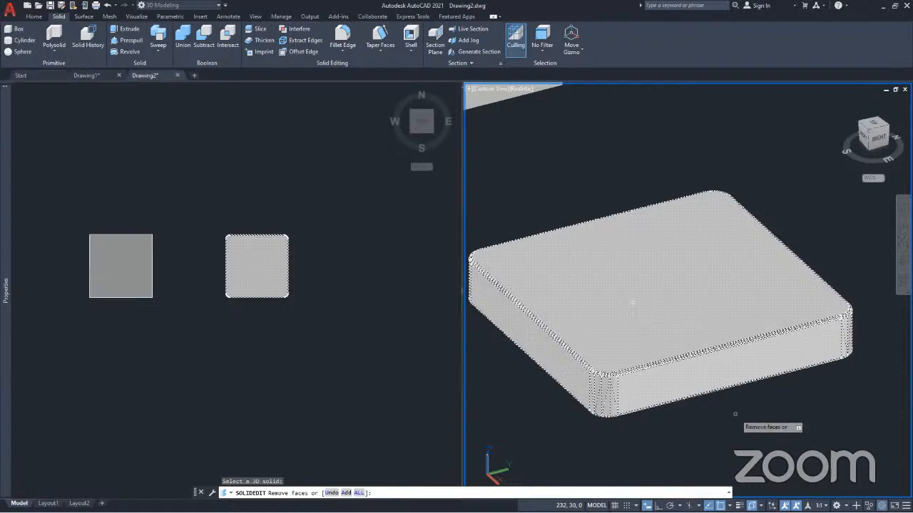
key(Return)
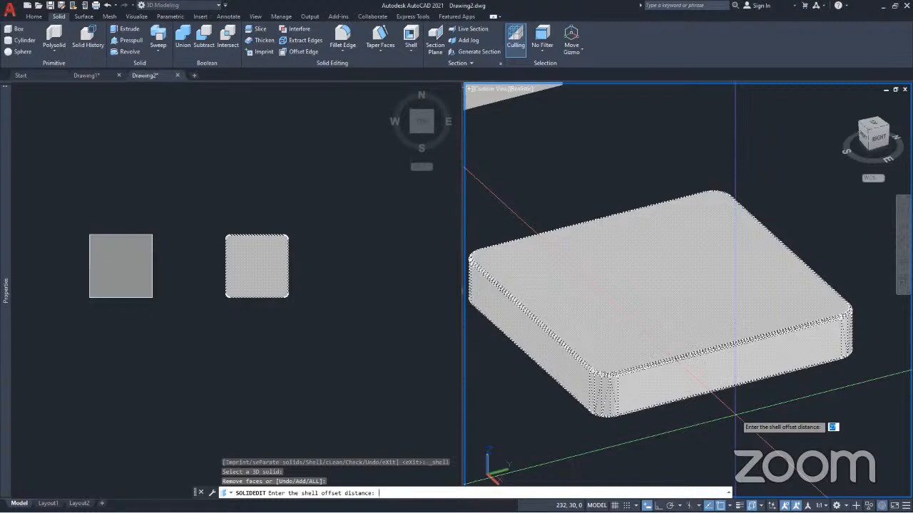
text(1.2)
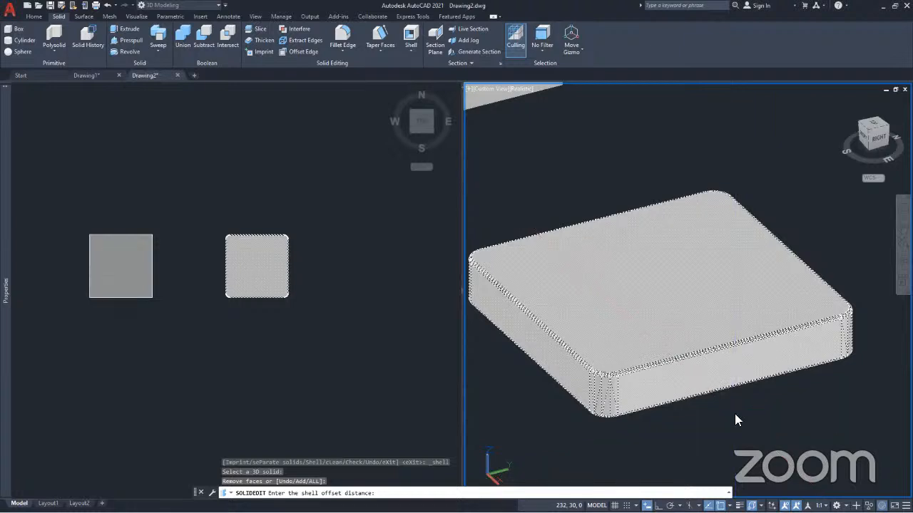
key(Return)
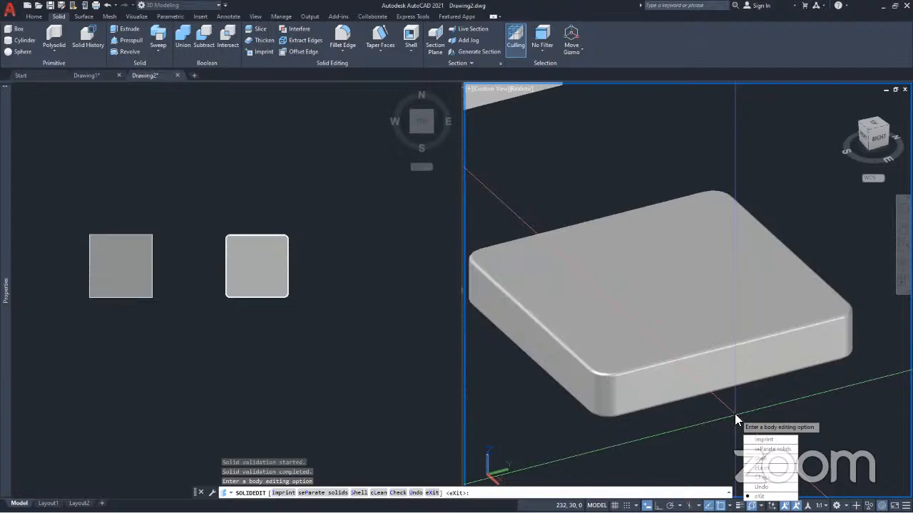
key(Return)
key(Return)
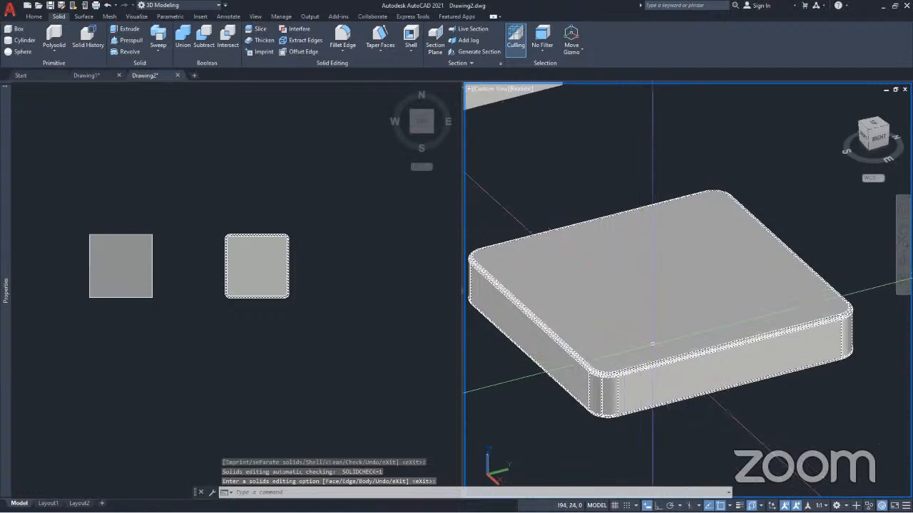
Step: Create a section plane on the east side face of the shelled box in the Custom View viewport
scroll(682, 323, down, 4)
scroll(682, 323, up, 3)
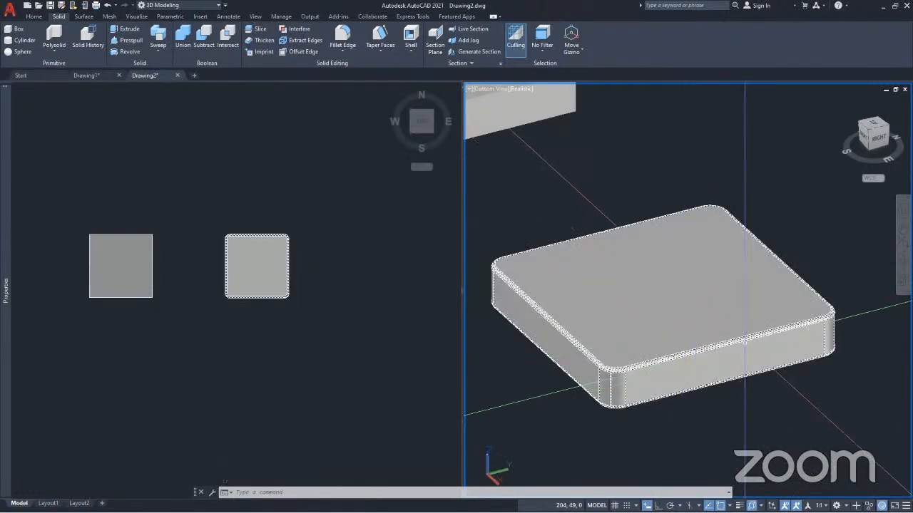
scroll(746, 341, down, 5)
shift+middle_drag(750, 341, 682, 338)
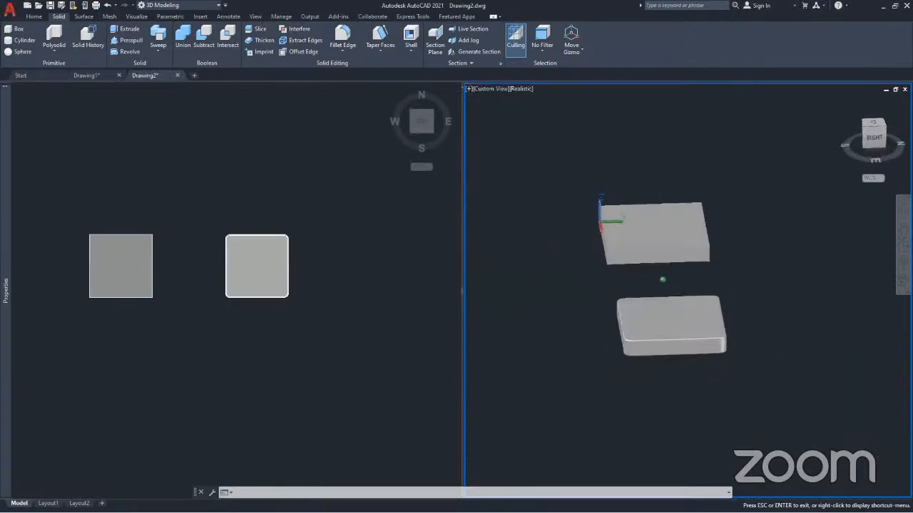
scroll(690, 350, up, 3)
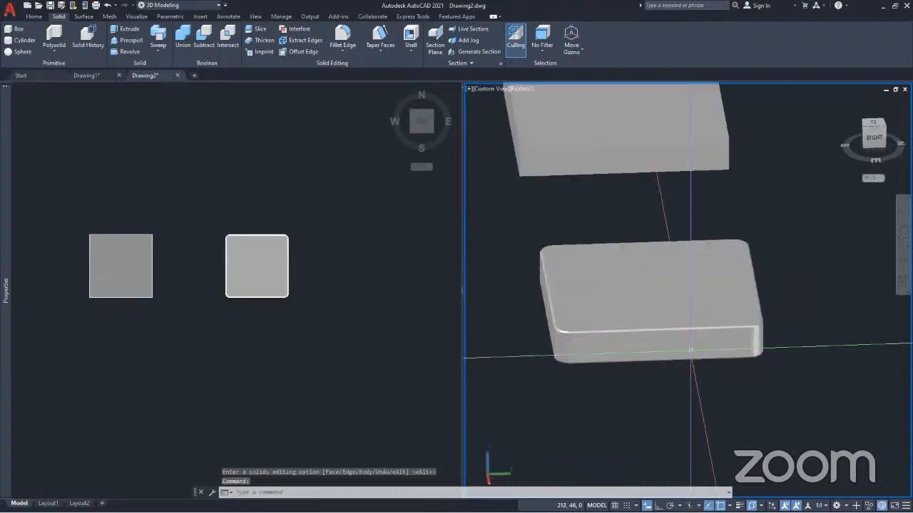
click(434, 35)
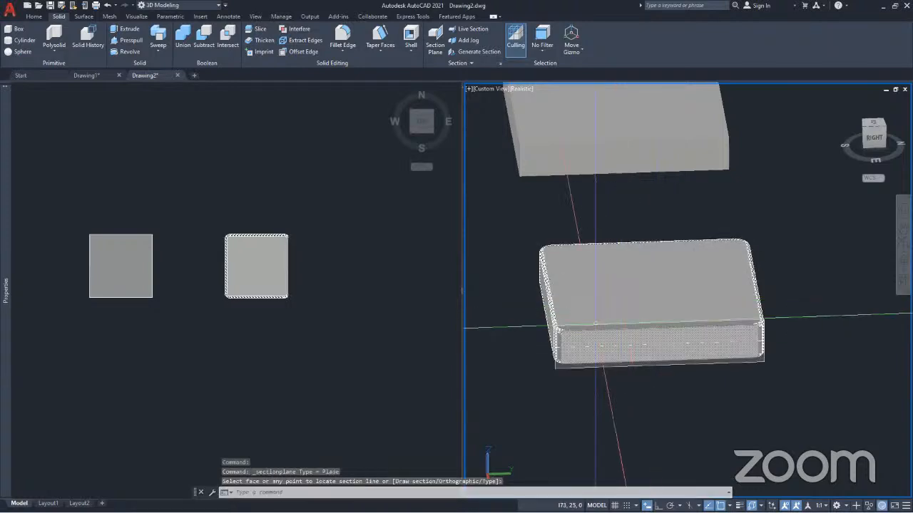
Step: Move the section plane along the X axis to about the middle of the shelled box, at an offset of about 185
shift+middle_drag(554, 367, 749, 395)
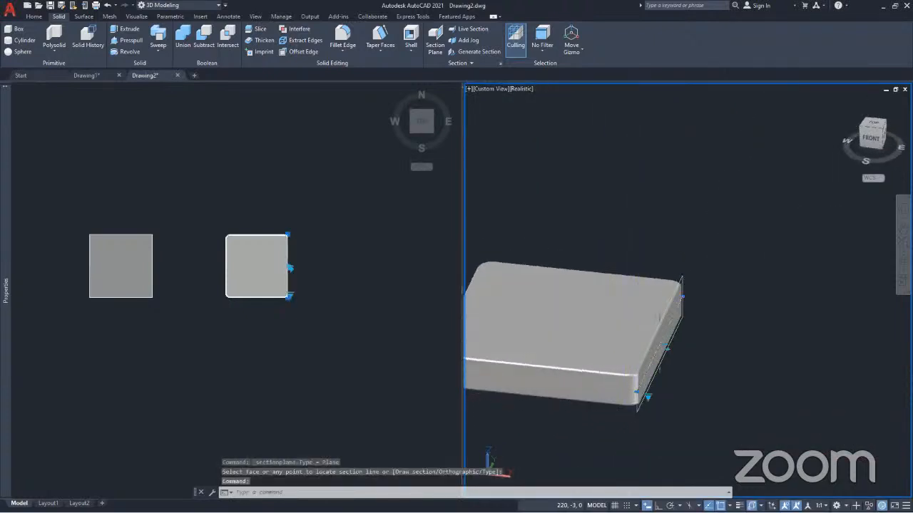
click(638, 409)
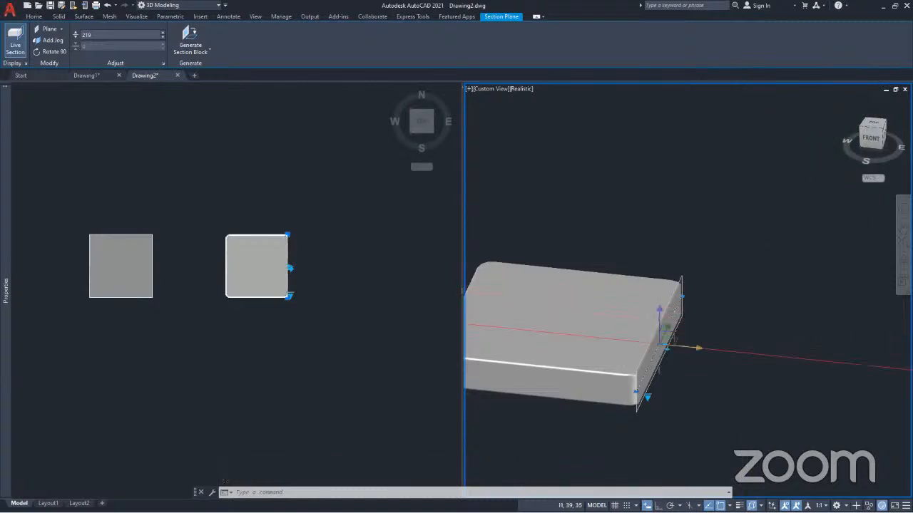
click(697, 348)
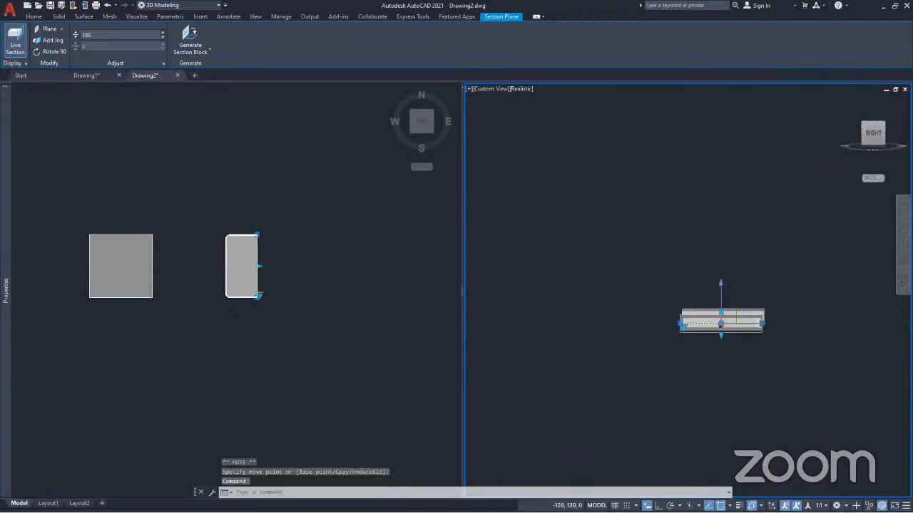
click(736, 323)
mouse_move(789, 383)
shift+middle_down()
mouse_move(856, 424)
mouse_move(870, 421)
shift+middle_up()
key(Escape)
scroll(727, 356, up, 2)
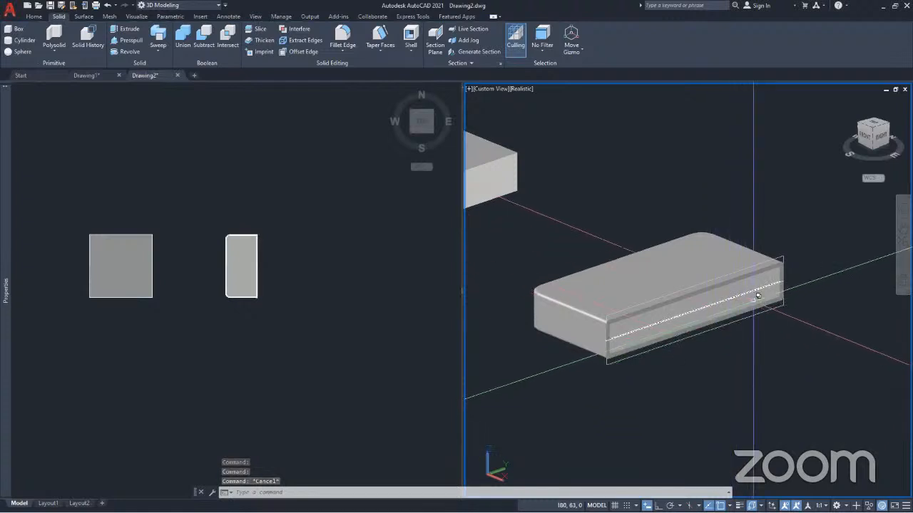
scroll(745, 318, up, 1)
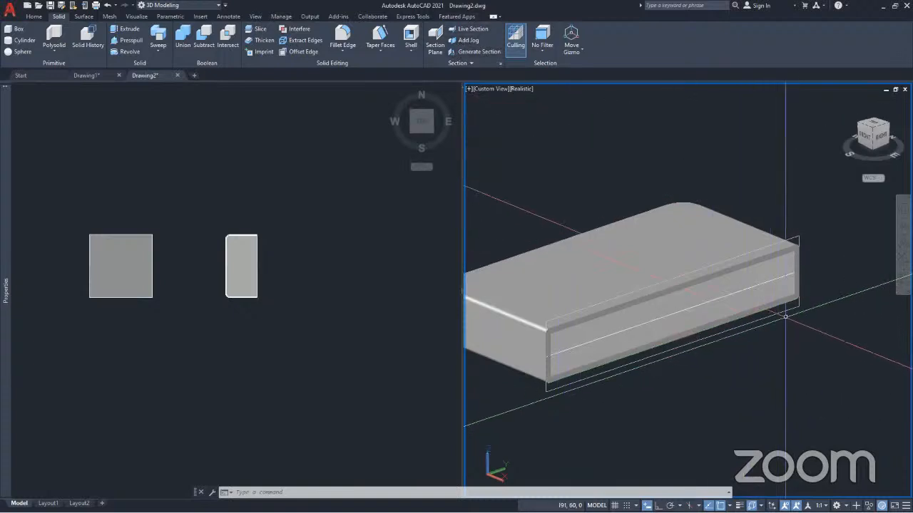
Step: Turn live sectioning off and back on for the section plane through the shelled box
click(784, 274)
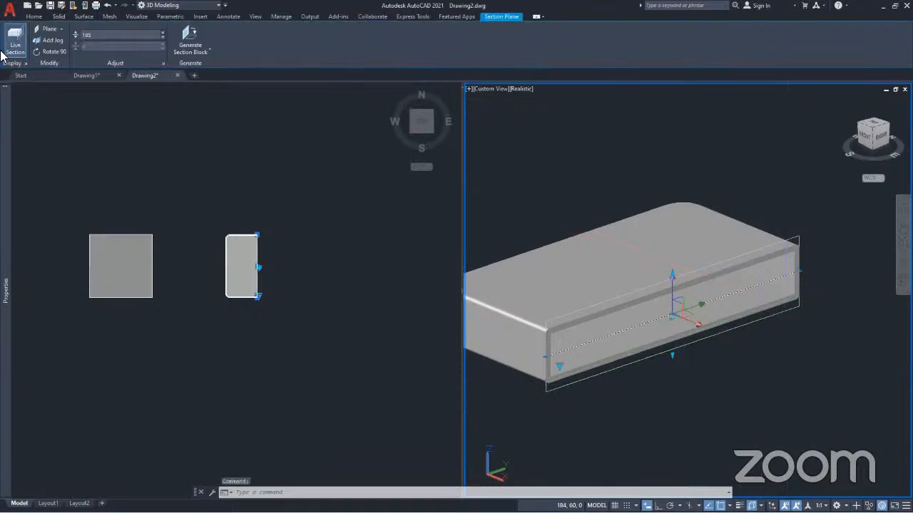
click(15, 43)
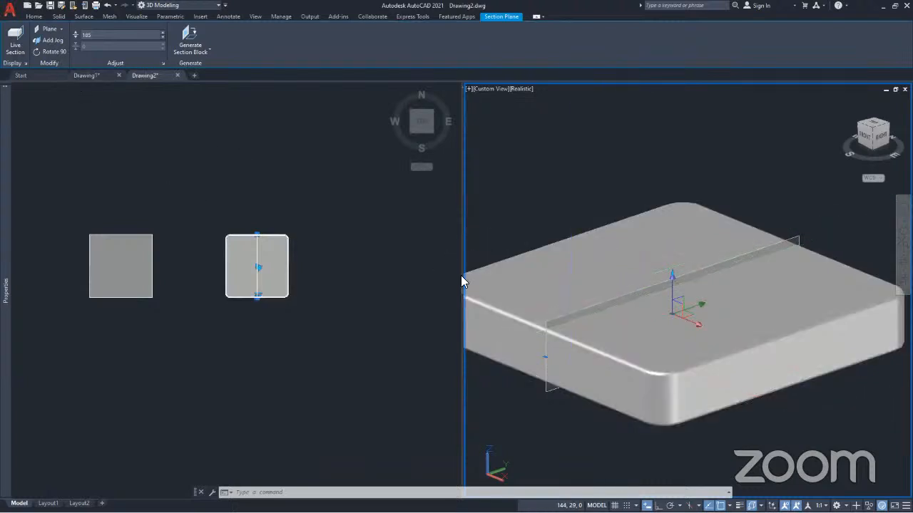
click(16, 43)
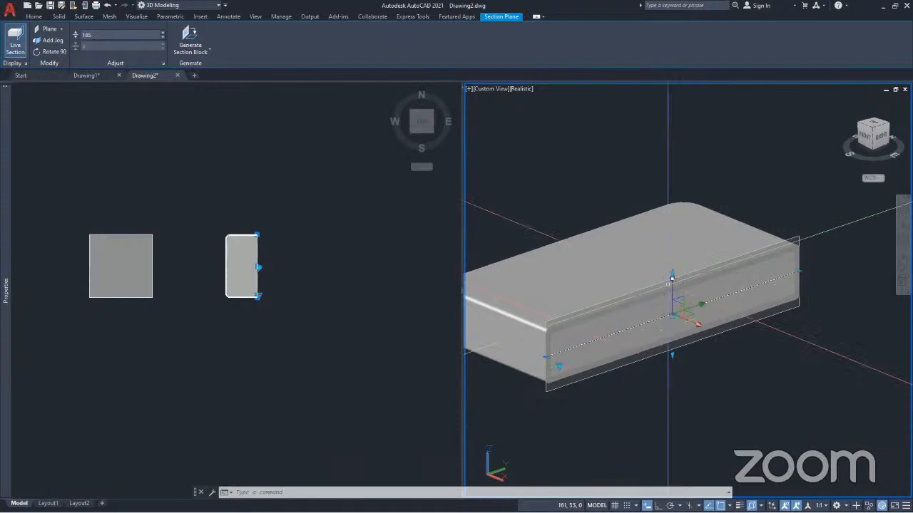
scroll(668, 275, down, 3)
scroll(663, 266, up, 2)
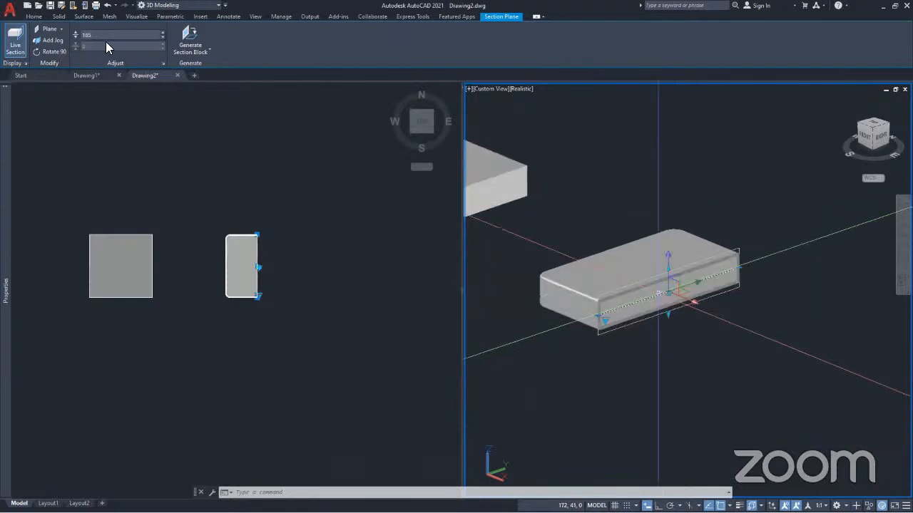
Step: Turn off live sectioning for the shelled box and erase its section plane
click(16, 41)
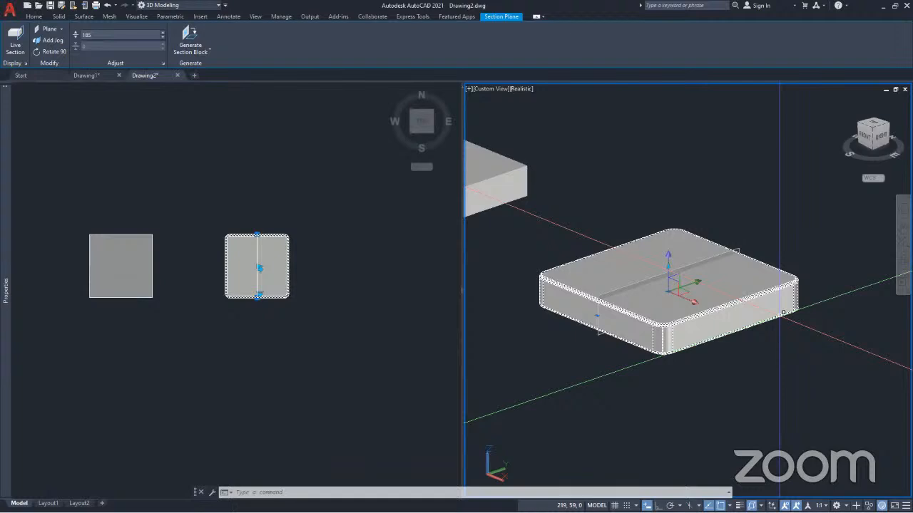
key(Escape)
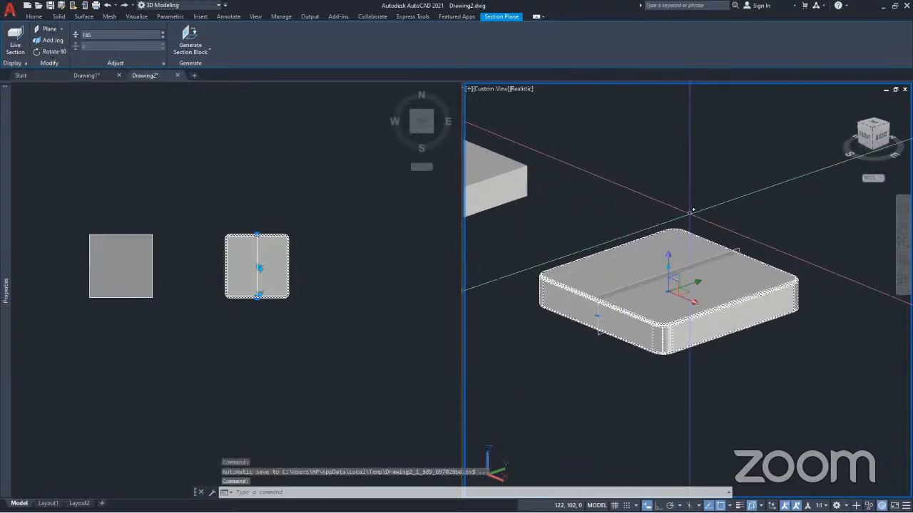
key(Escape)
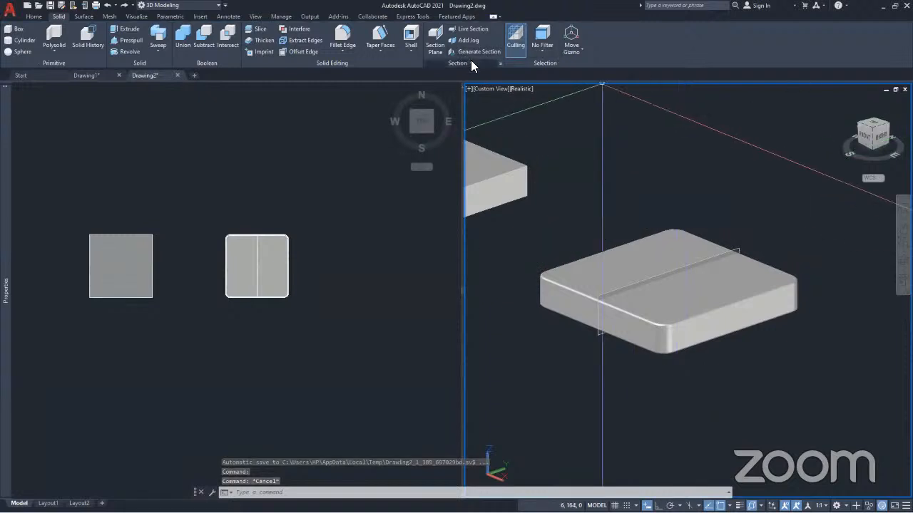
click(710, 324)
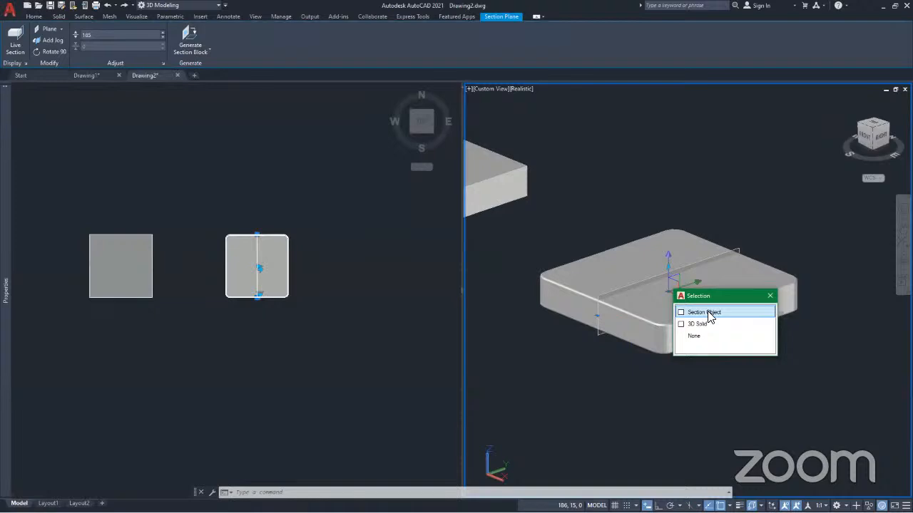
click(709, 314)
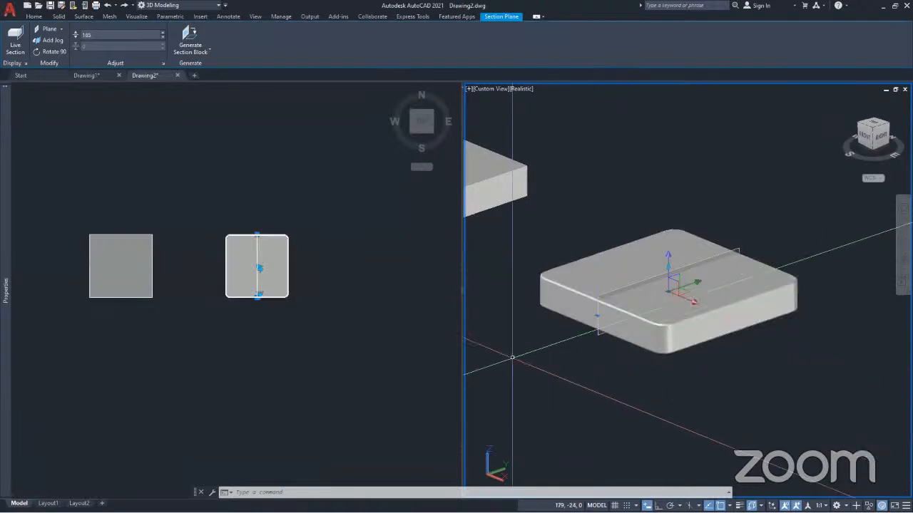
key(Delete)
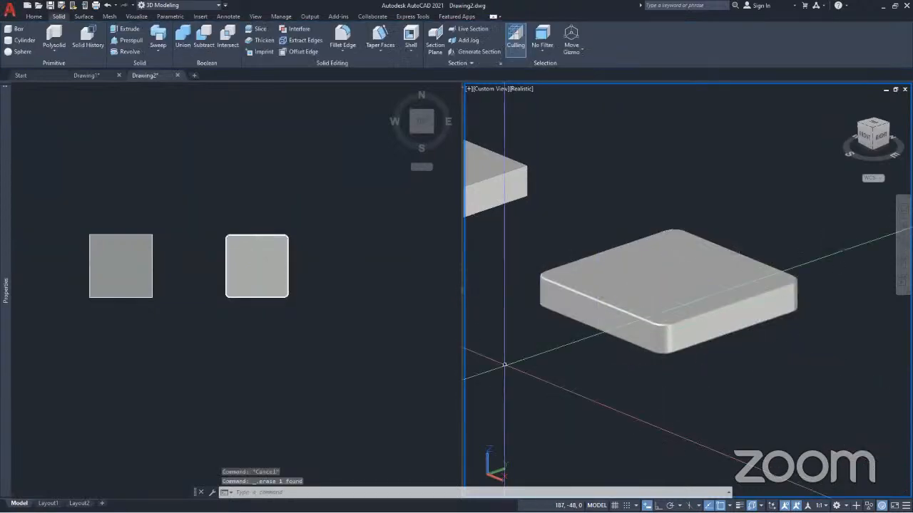
Step: Draw a larger freehand rectangular box beside the rounded box in the Custom View viewport
scroll(545, 267, down, 4)
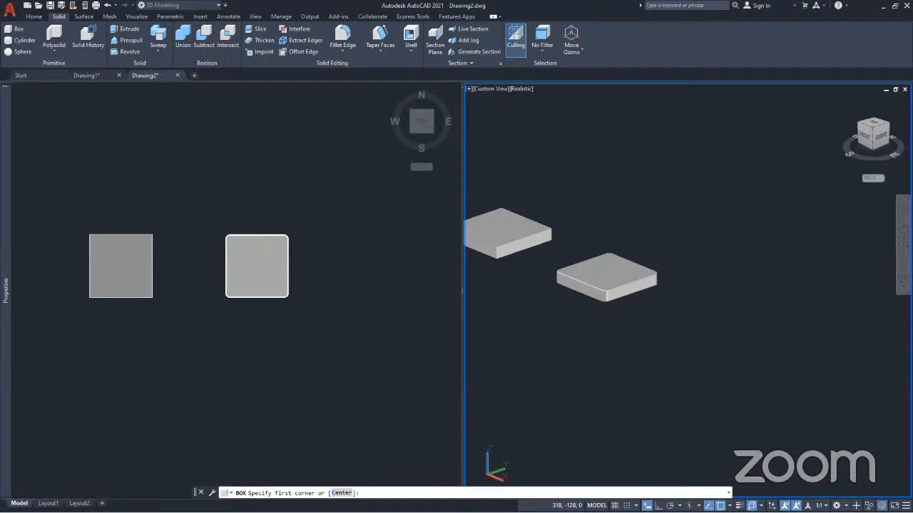
click(676, 372)
click(728, 305)
click(736, 278)
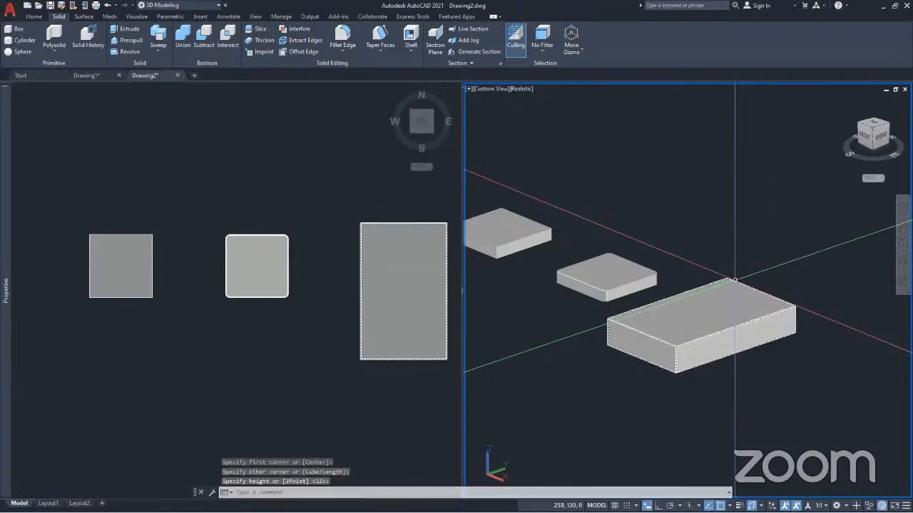
scroll(699, 354, up, 2)
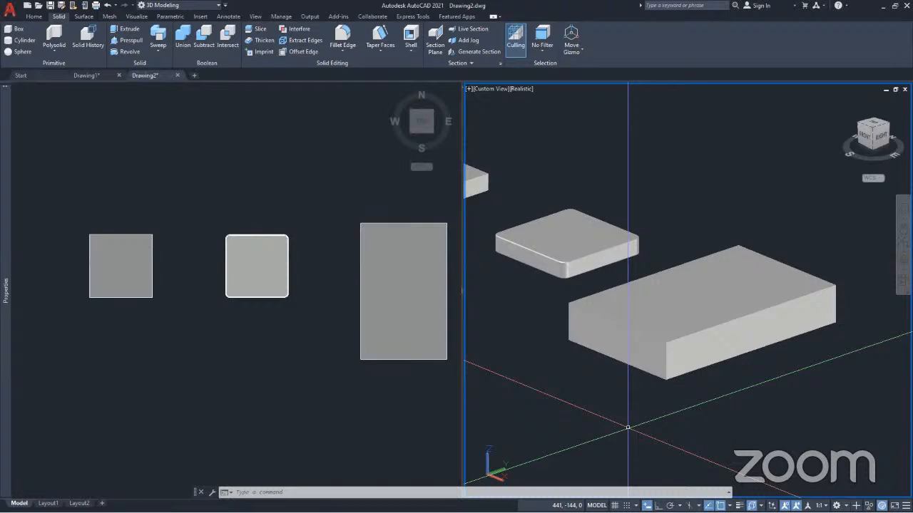
click(676, 296)
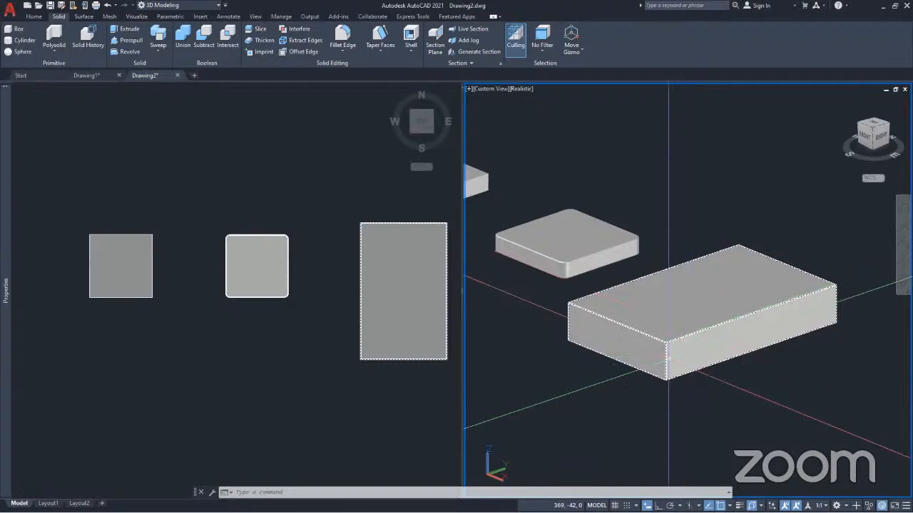
key(Escape)
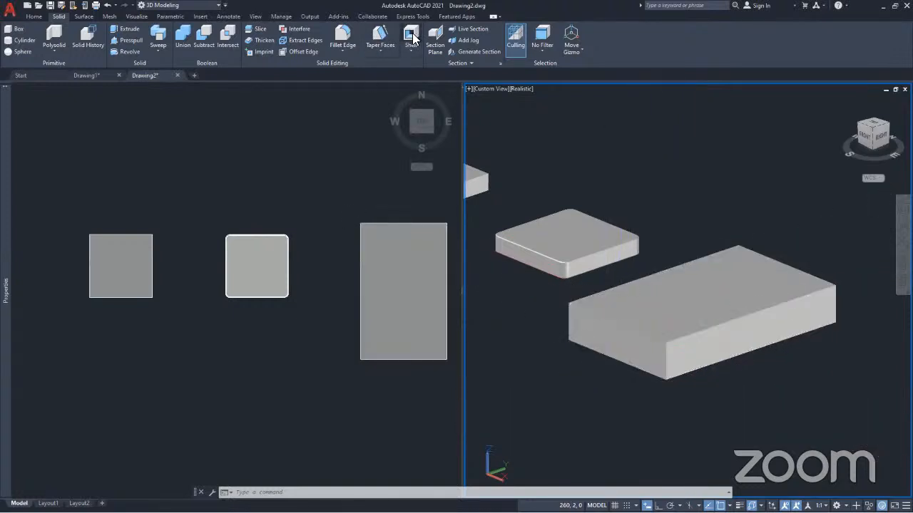
Step: Start shelling the large box and exclude its front and back end faces
click(412, 38)
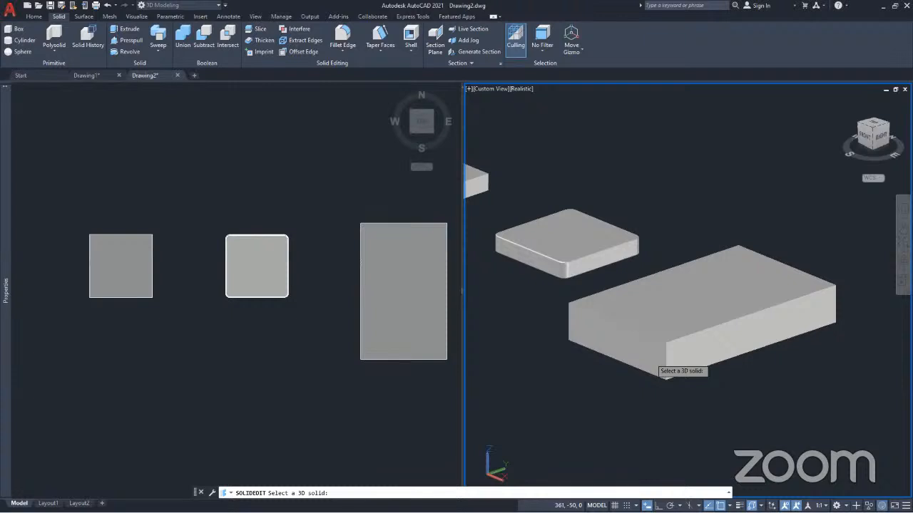
click(665, 375)
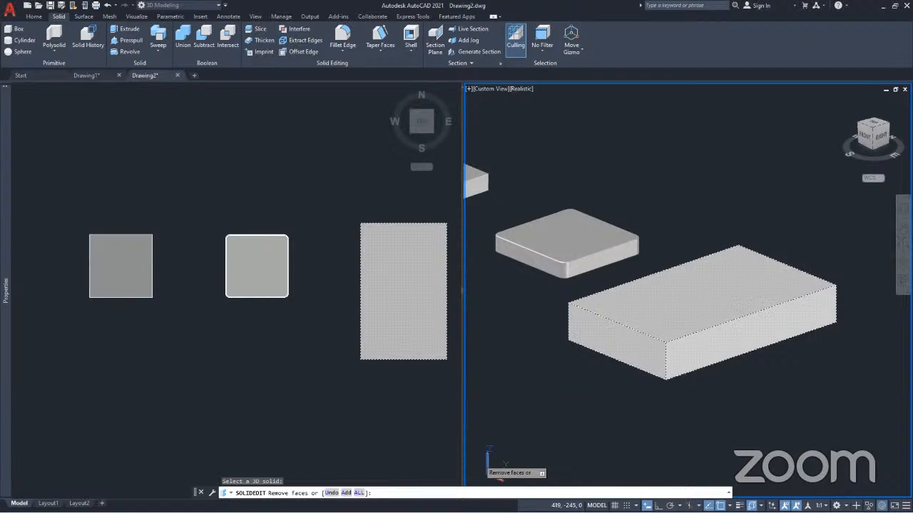
click(630, 348)
shift+middle_drag(642, 368, 532, 365)
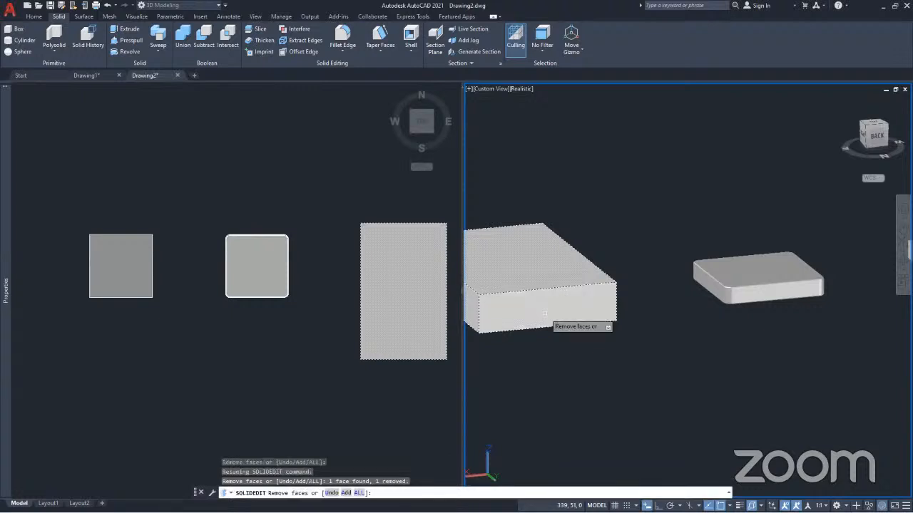
shift+middle_drag(544, 314, 728, 395)
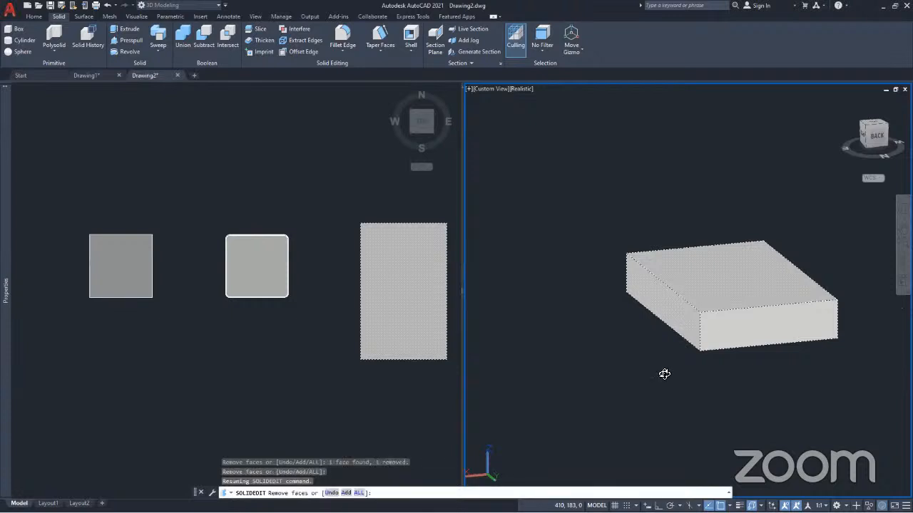
shift+middle_drag(866, 357, 806, 349)
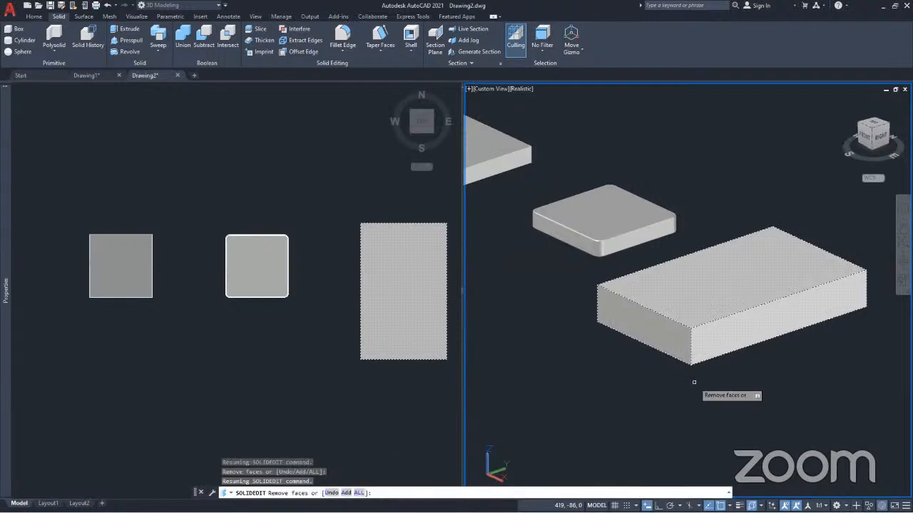
Step: Complete the large box's shell with an offset distance of 0.5 and exit solid editing
key(Return)
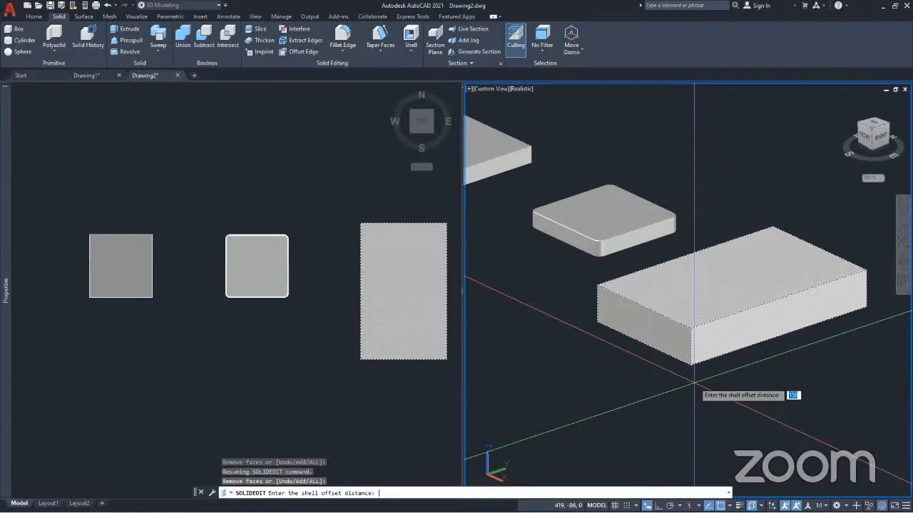
text(.)
text(3)
key(BackSpace)
text(5)
key(Return)
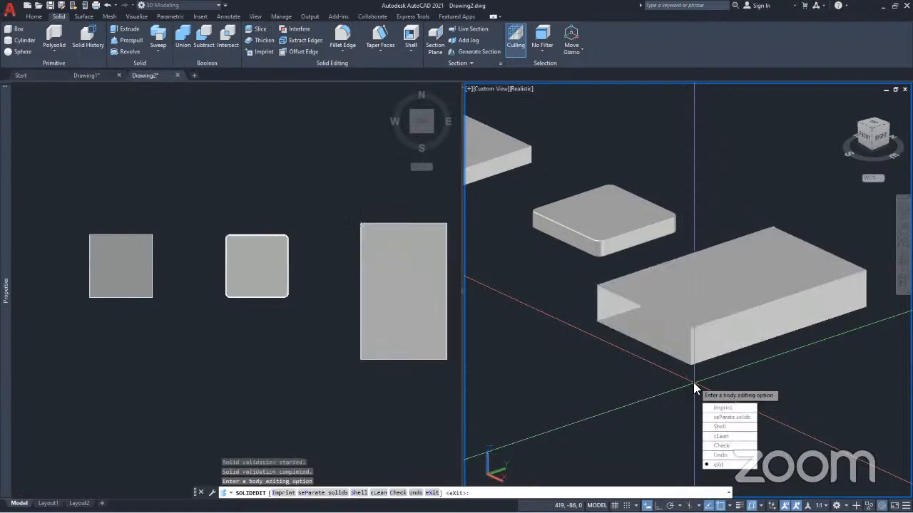
click(720, 464)
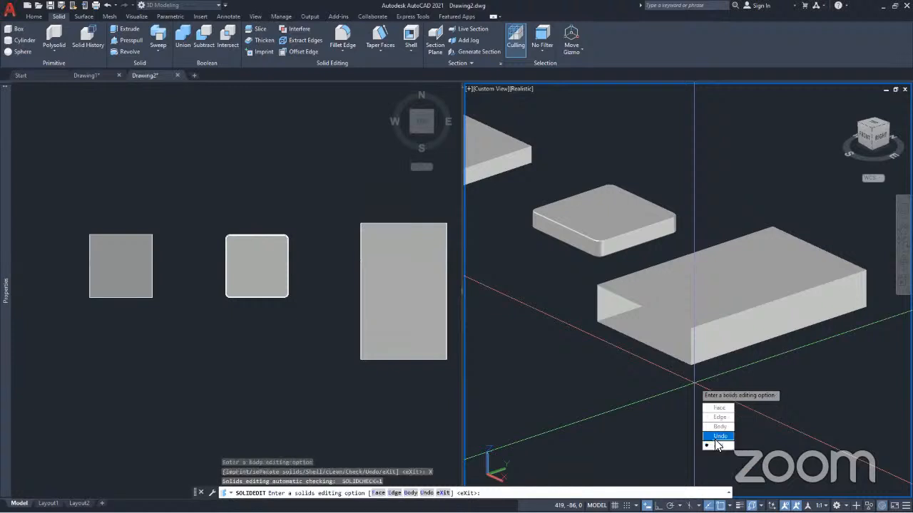
click(717, 446)
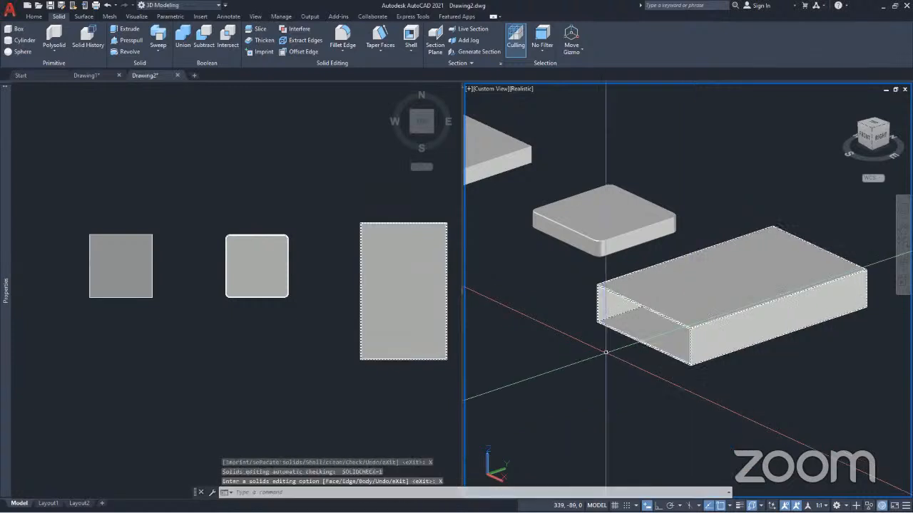
Step: Examine the open ends and interior of the large shelled box from several angles, comparing it with the rounded box
shift+middle_drag(681, 347, 720, 329)
drag(760, 311, 665, 350)
key(Escape)
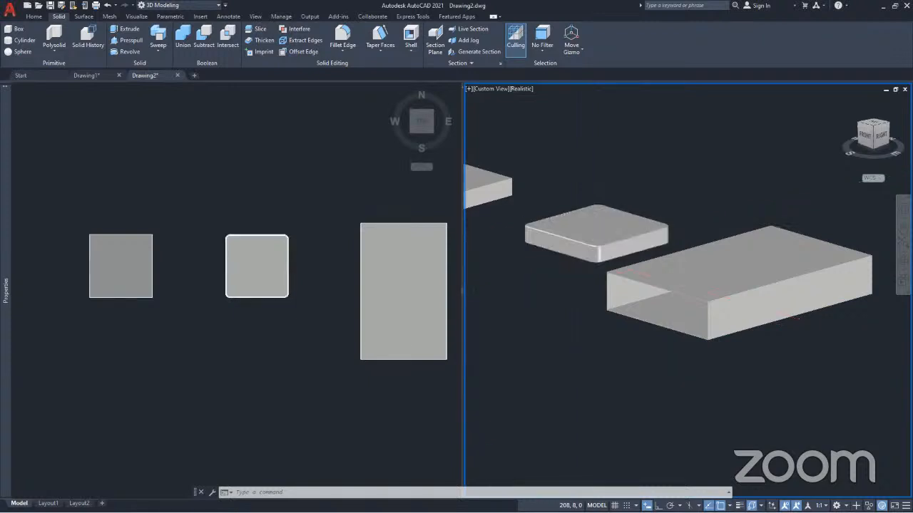
scroll(590, 257, up, 3)
click(626, 178)
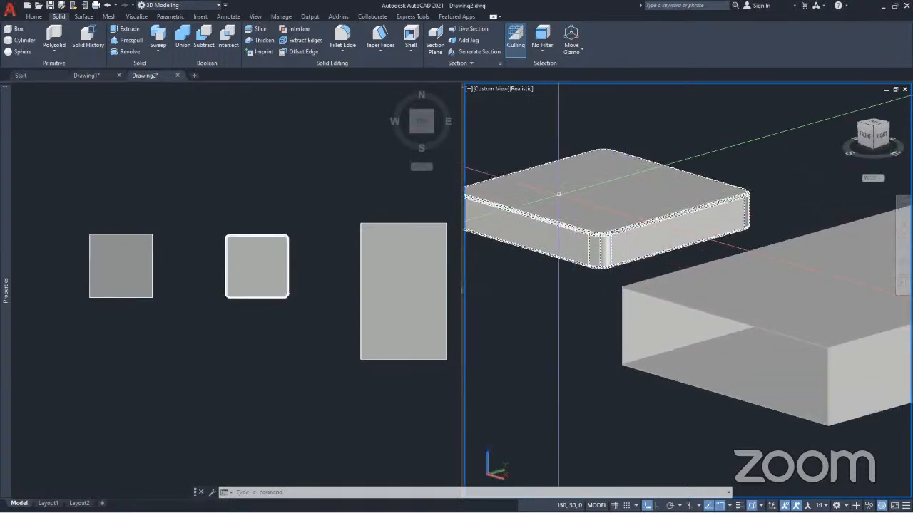
key(Escape)
scroll(729, 305, down, 4)
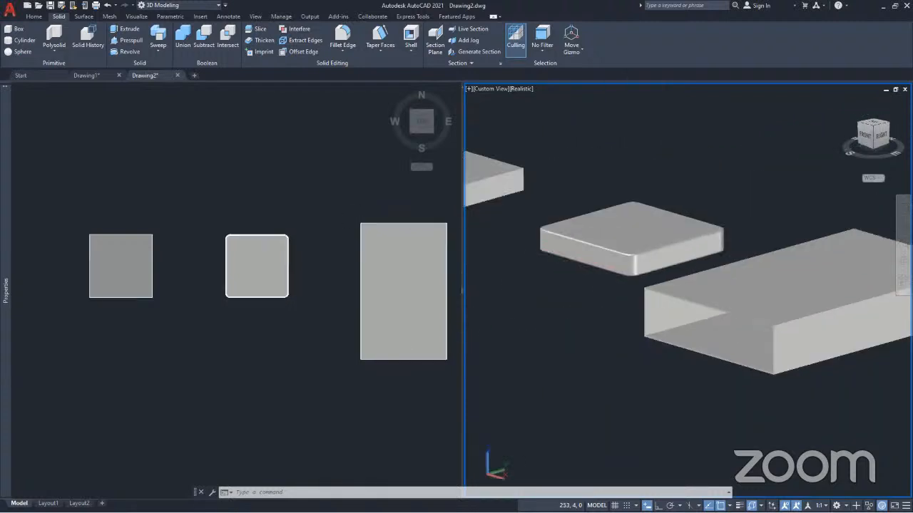
click(729, 304)
scroll(728, 305, up, 3)
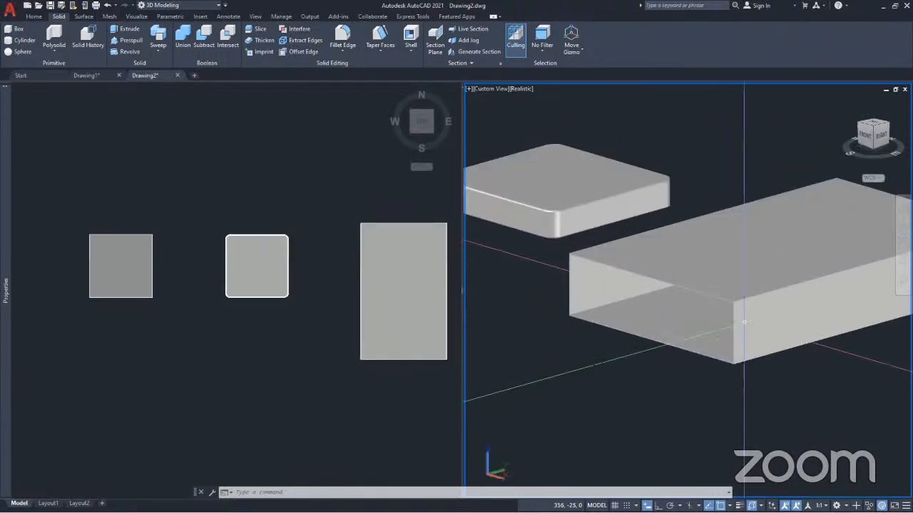
shift+middle_drag(728, 326, 607, 348)
scroll(588, 300, down, 8)
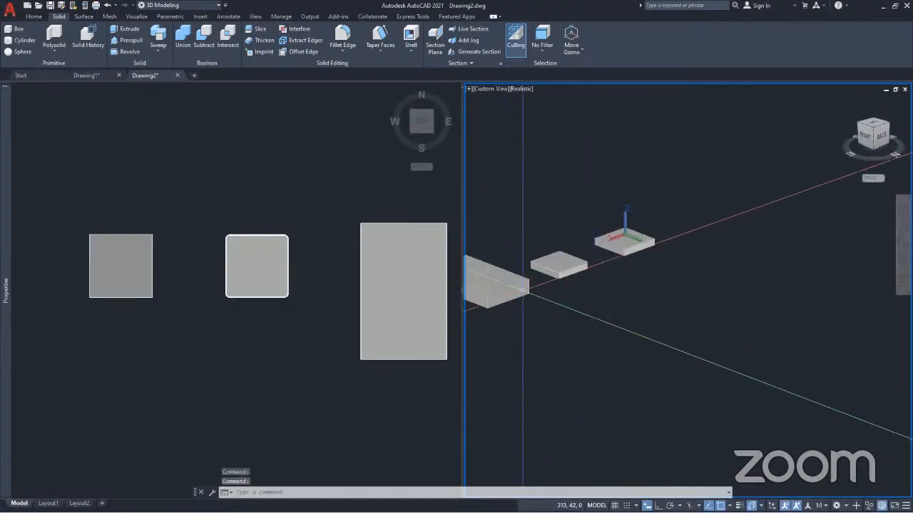
scroll(588, 299, up, 6)
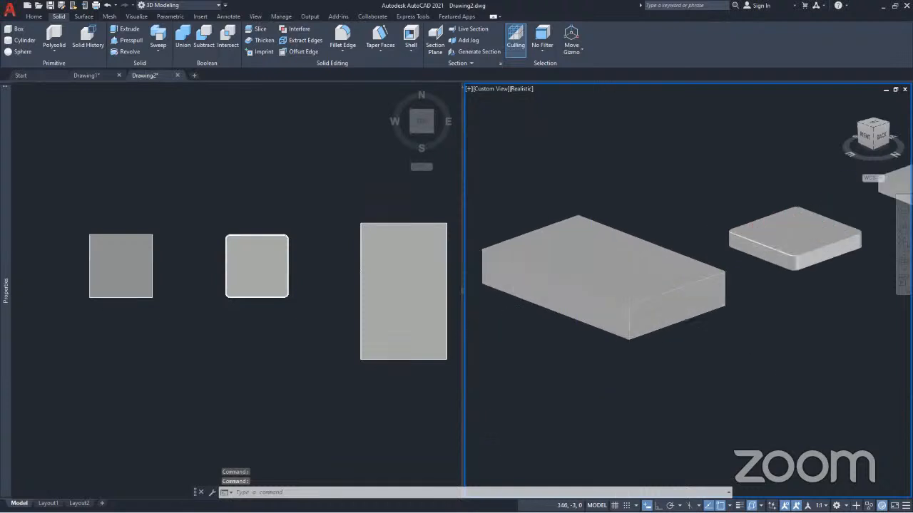
click(602, 283)
scroll(603, 283, down, 3)
scroll(603, 283, up, 2)
key(Escape)
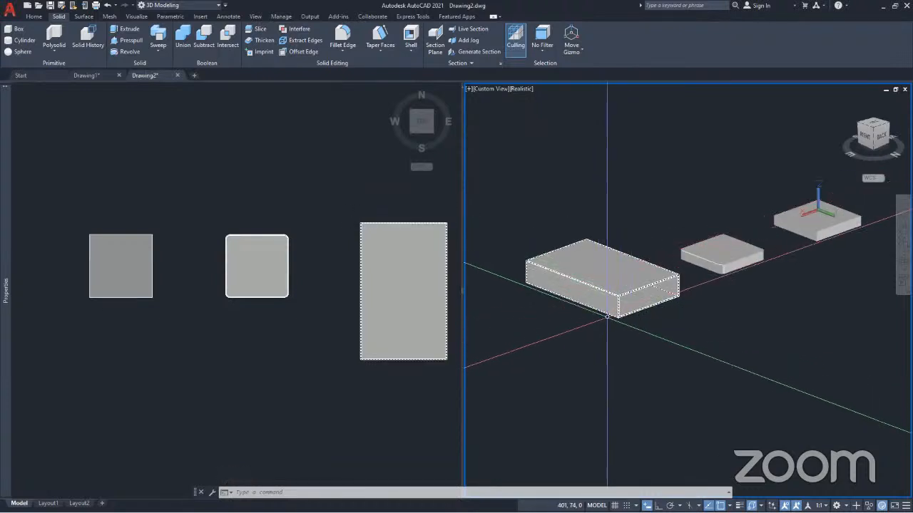
scroll(641, 342, down, 4)
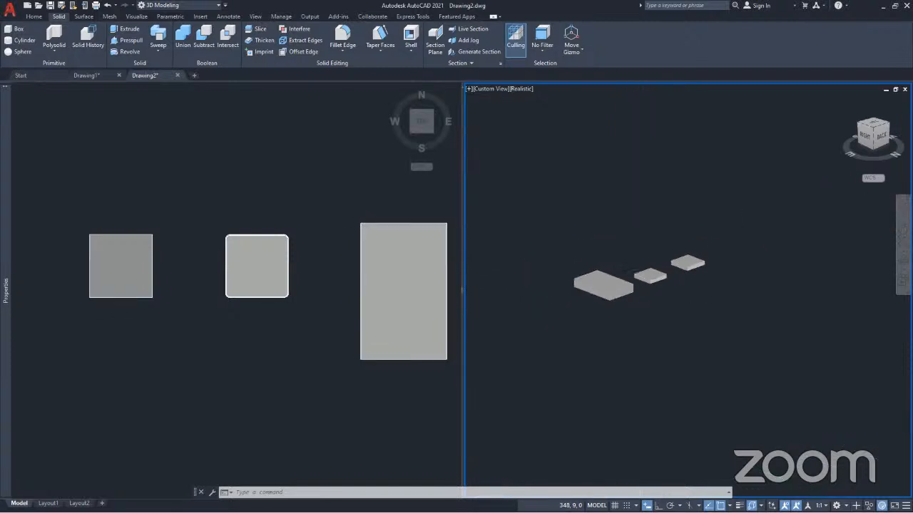
middle_drag(667, 349, 845, 309)
scroll(690, 272, up, 5)
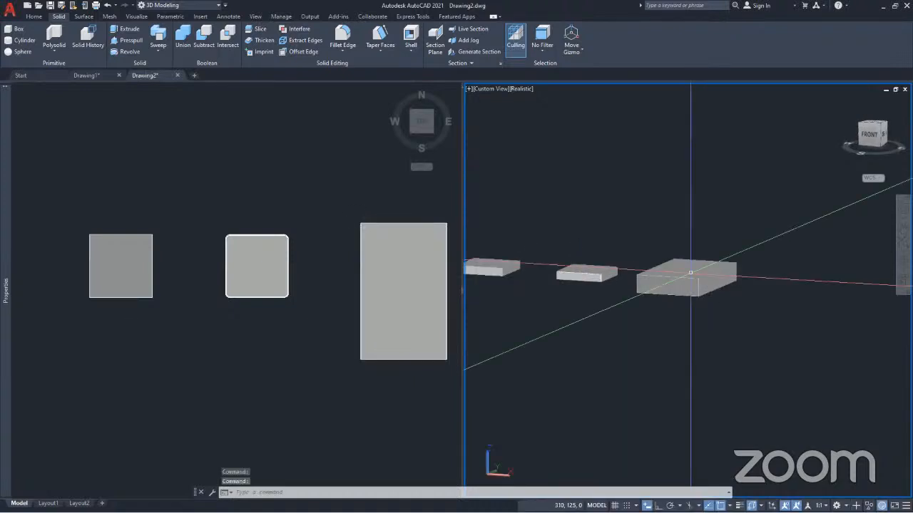
scroll(690, 273, up, 2)
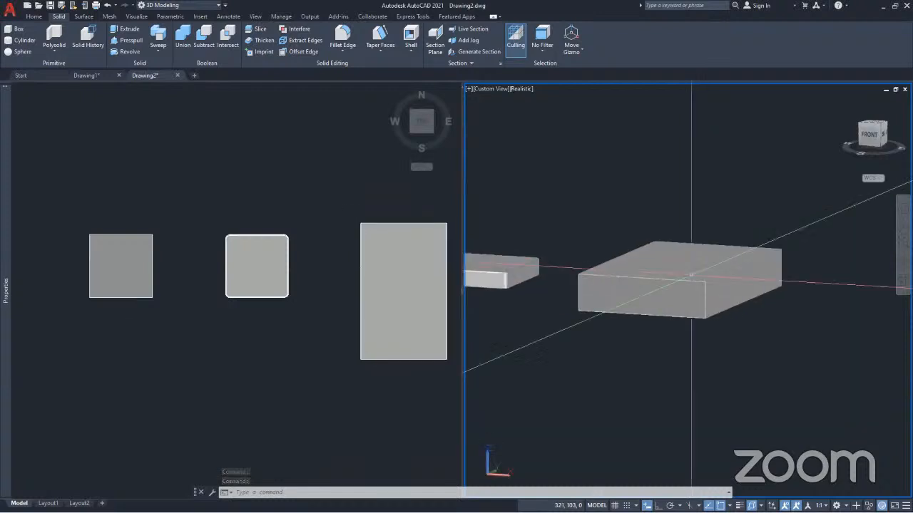
middle_drag(658, 302, 684, 301)
click(726, 310)
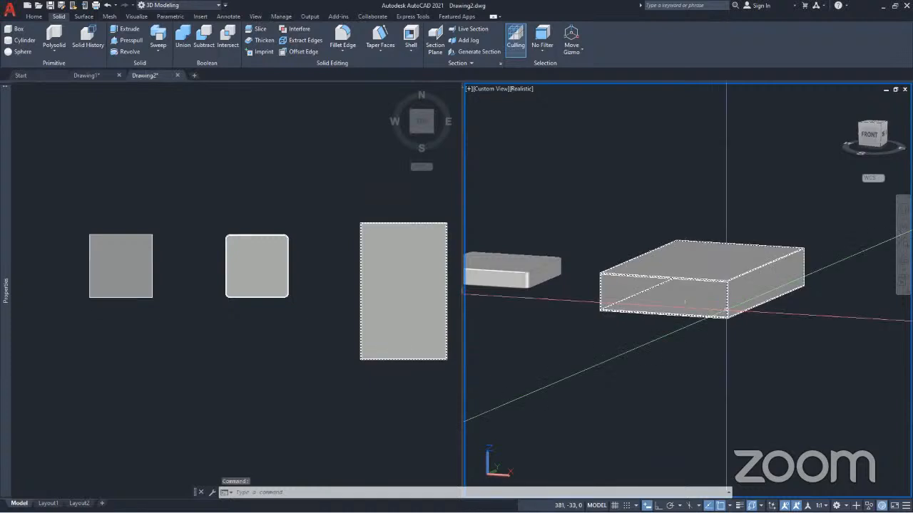
scroll(605, 292, down, 2)
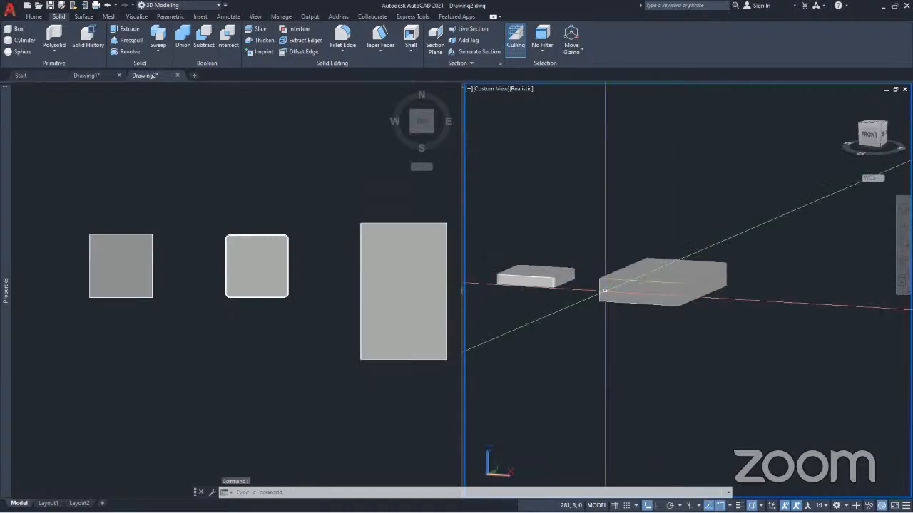
Step: Erase the large shelled box, leaving the two smaller boxes in the drawing
shift+middle_drag(582, 327, 634, 371)
click(656, 398)
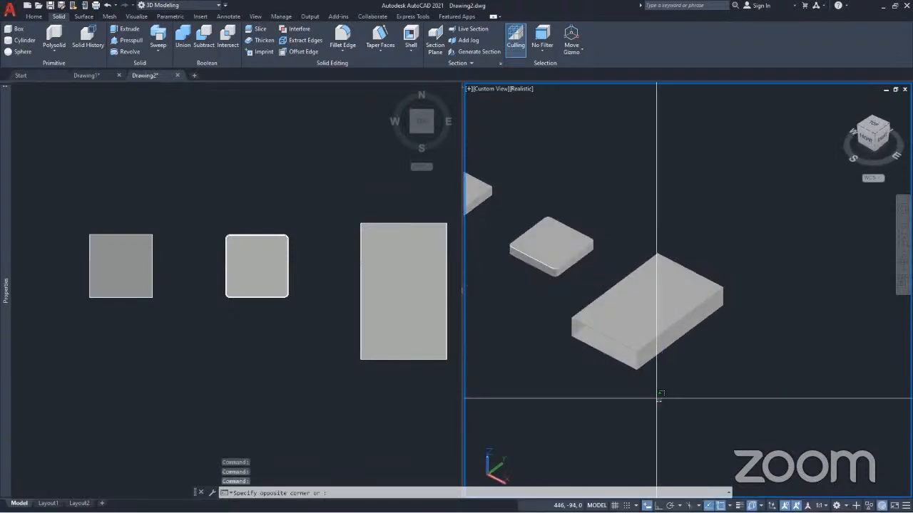
click(589, 306)
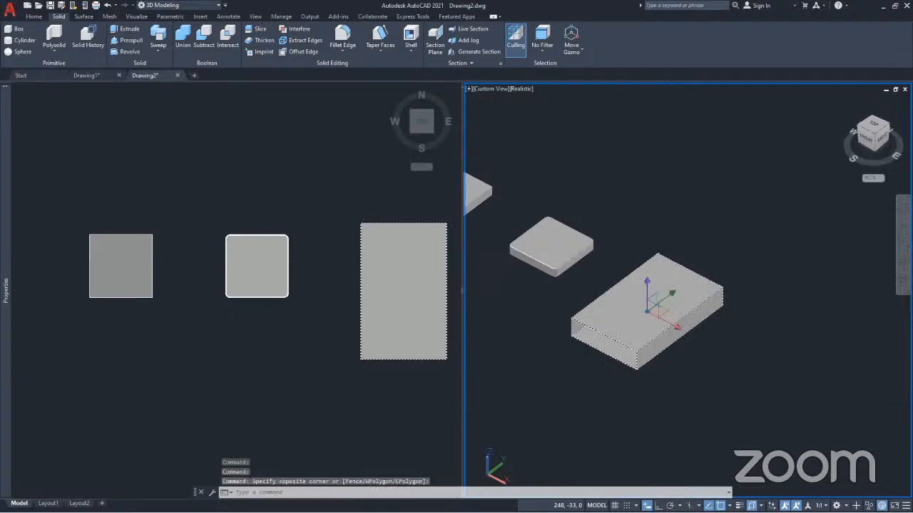
key(Delete)
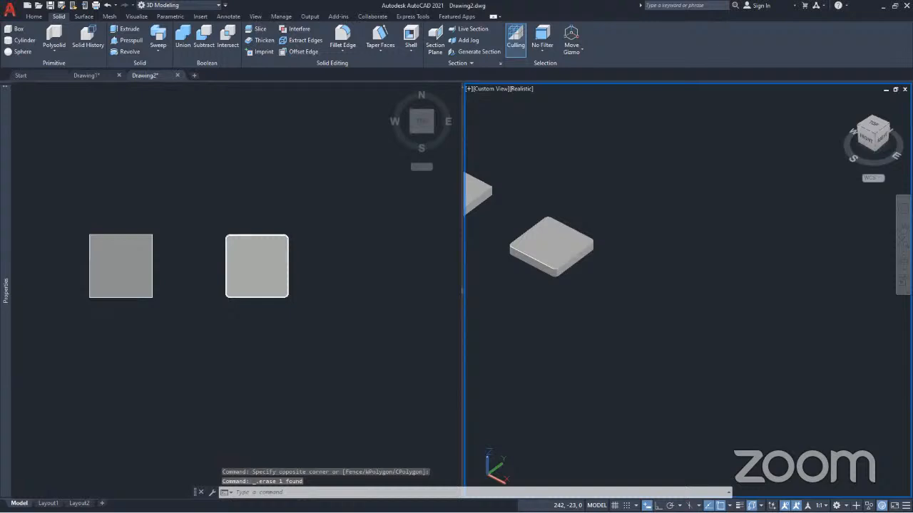
Step: Create a 60 by 90 box with a height of 7 beside the rounded box
click(15, 29)
click(624, 331)
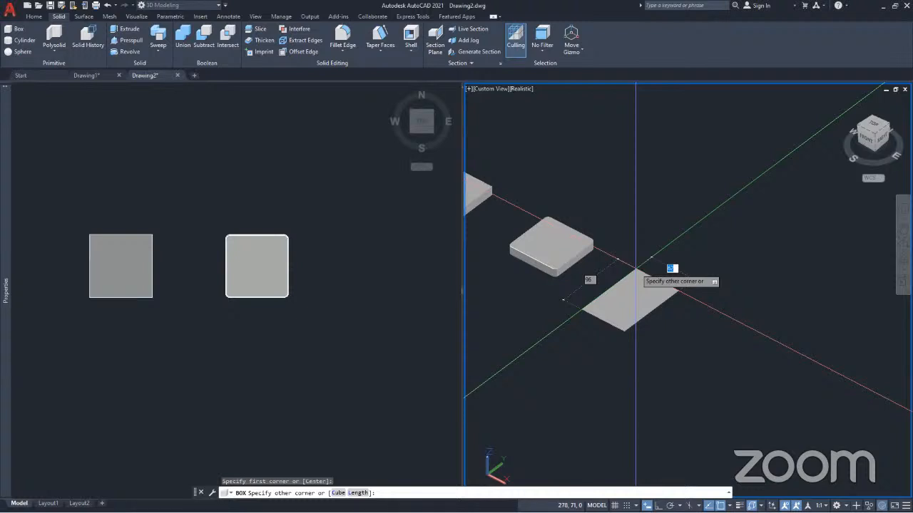
text(60)
key(Tab)
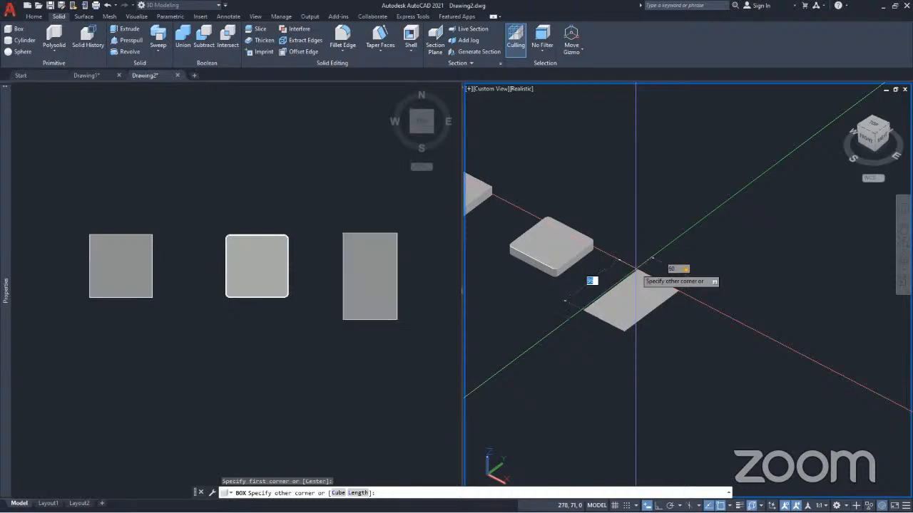
text(90)
key(Return)
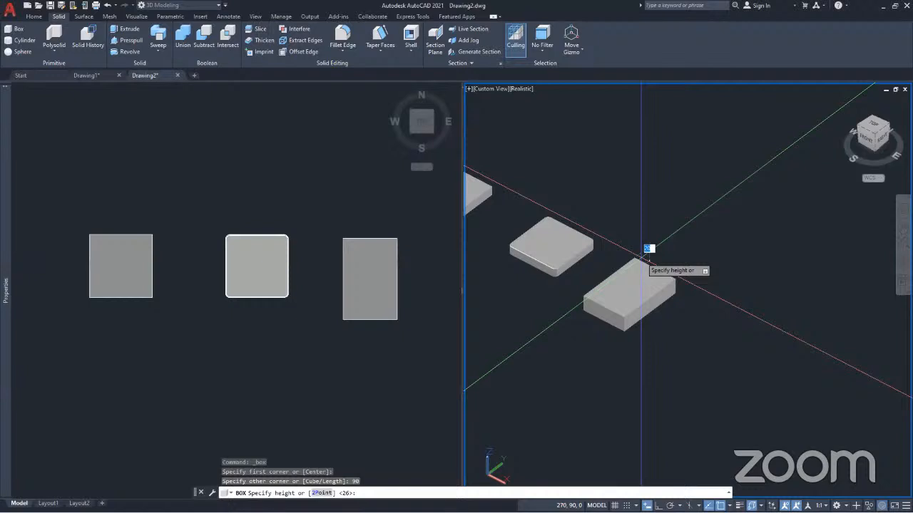
text(7)
key(Return)
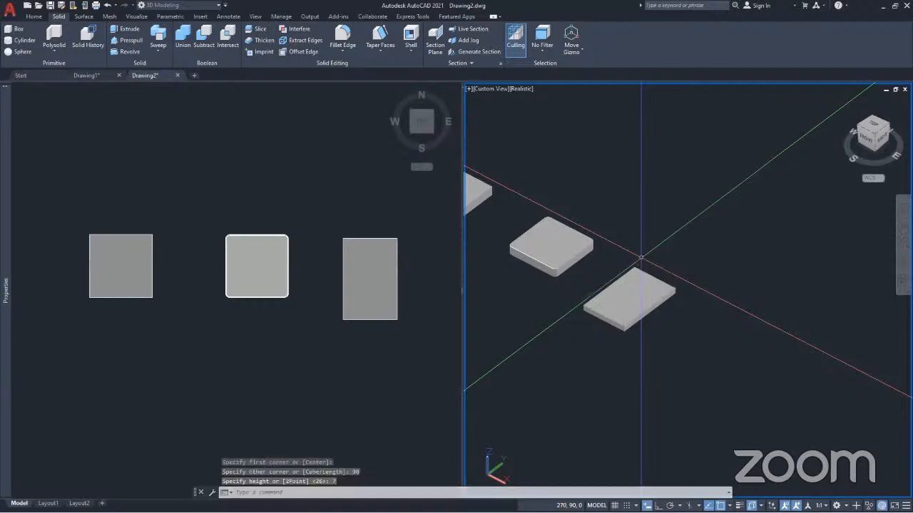
Step: Press/pull the new box's top face upward by 5
scroll(639, 343, up, 3)
scroll(640, 343, up, 2)
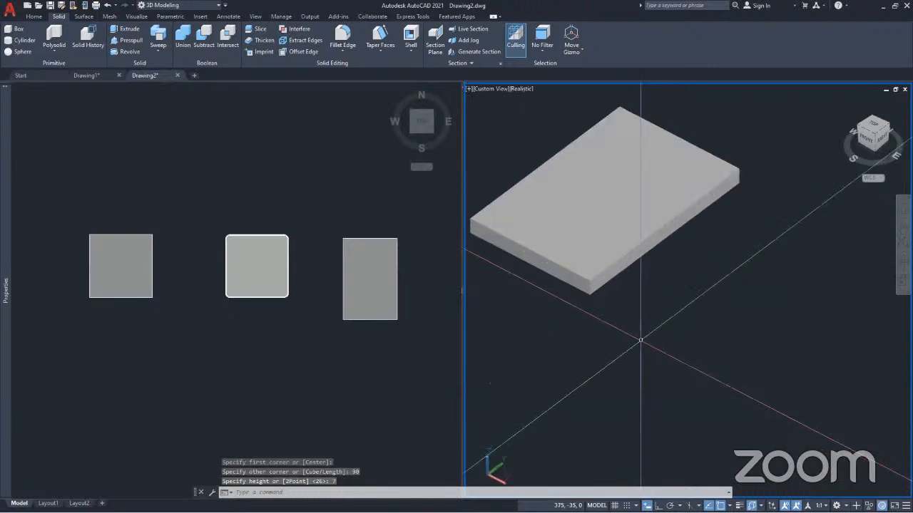
shift+middle_drag(611, 285, 662, 204)
click(661, 205)
key(Escape)
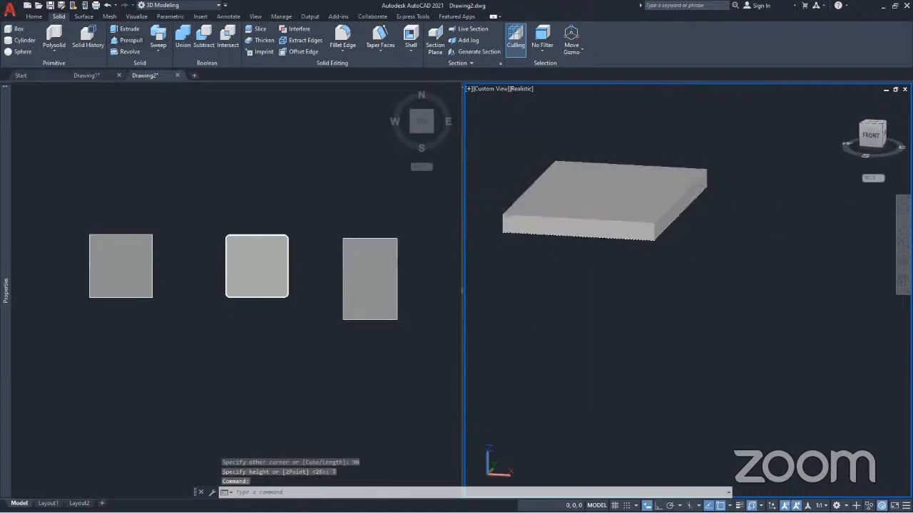
click(131, 41)
click(581, 192)
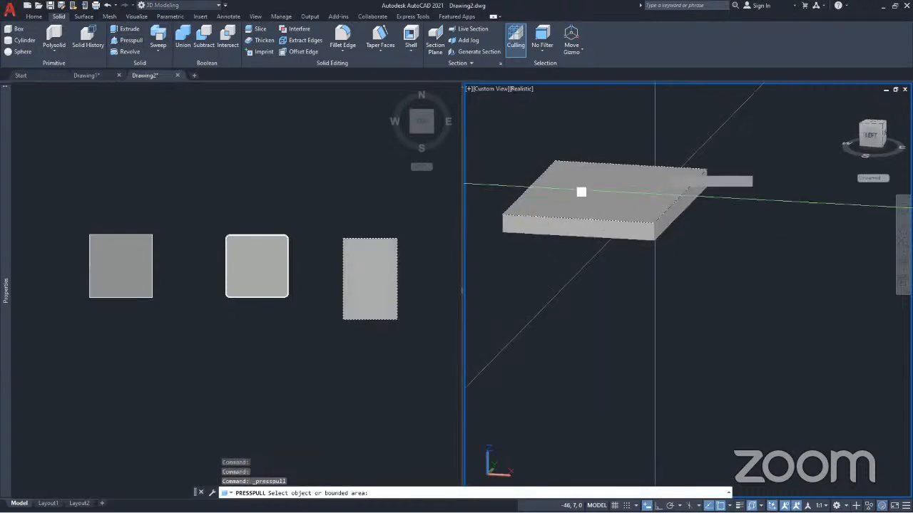
click(582, 192)
text(3)
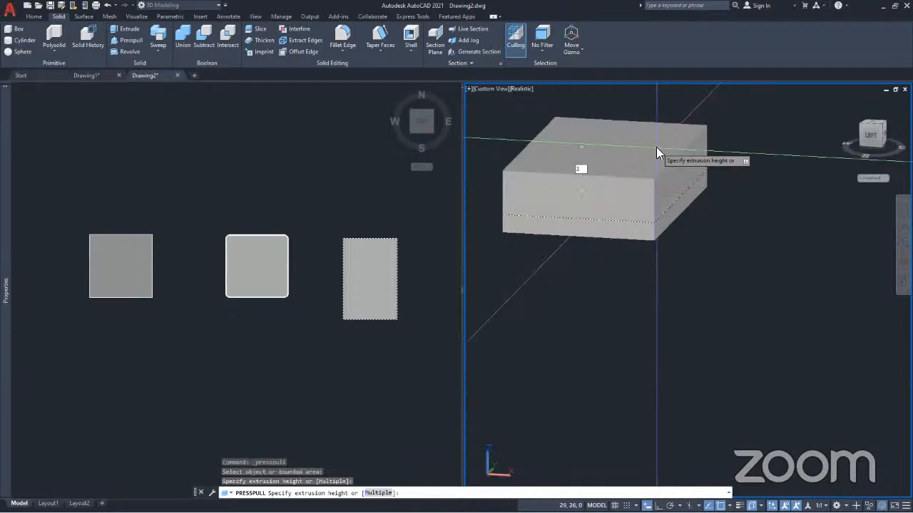
key(BackSpace)
text(5)
key(Return)
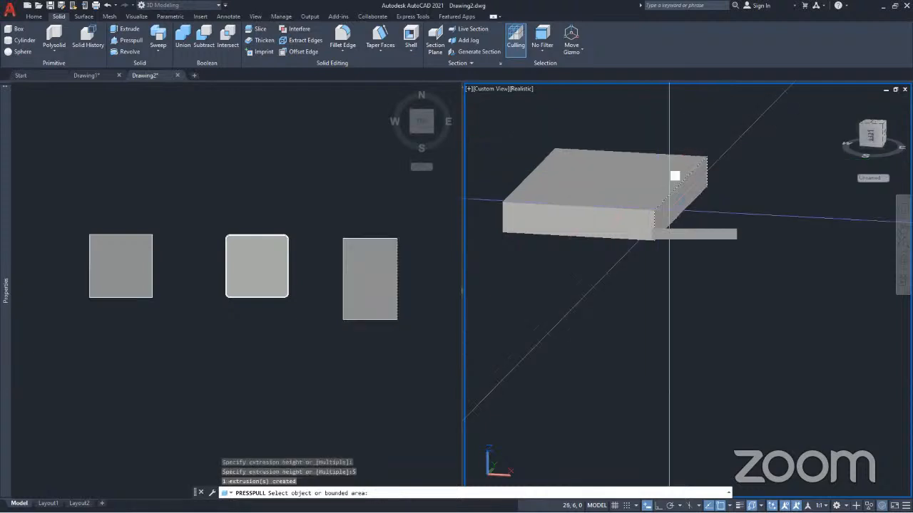
Step: Press/pull the rectangular box's long side face farthest from the rounded box inward by 10
click(672, 175)
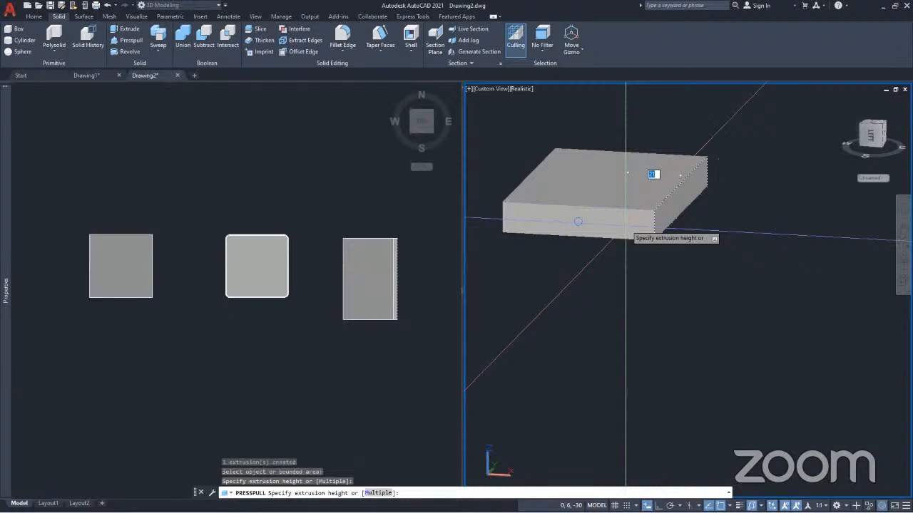
text(10)
key(Return)
Step: Copy the rectangular box along the X axis with Ortho on, placing the duplicate beside the original
shift+middle_drag(581, 275, 670, 300)
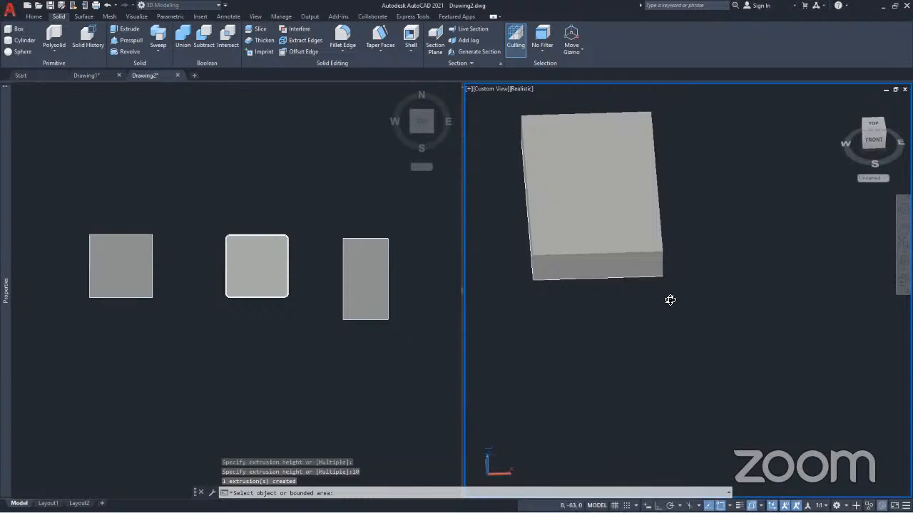
click(34, 15)
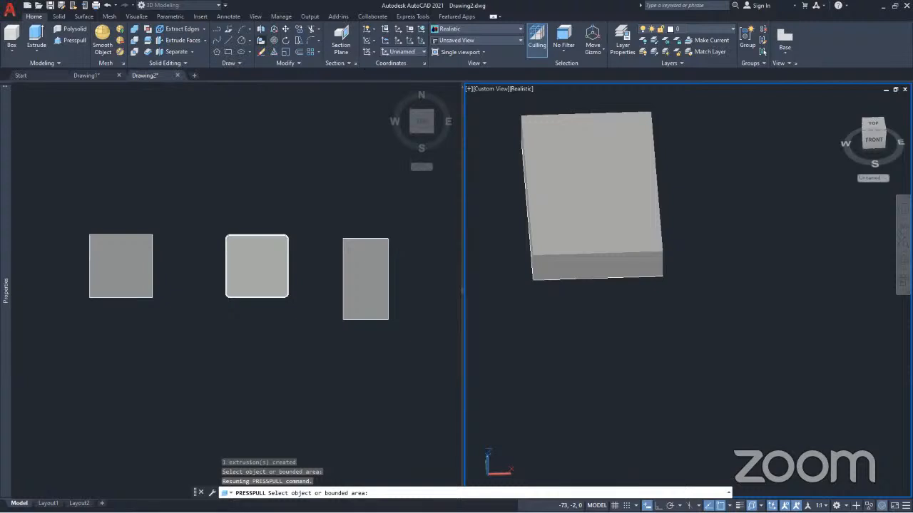
middle_drag(754, 318, 745, 337)
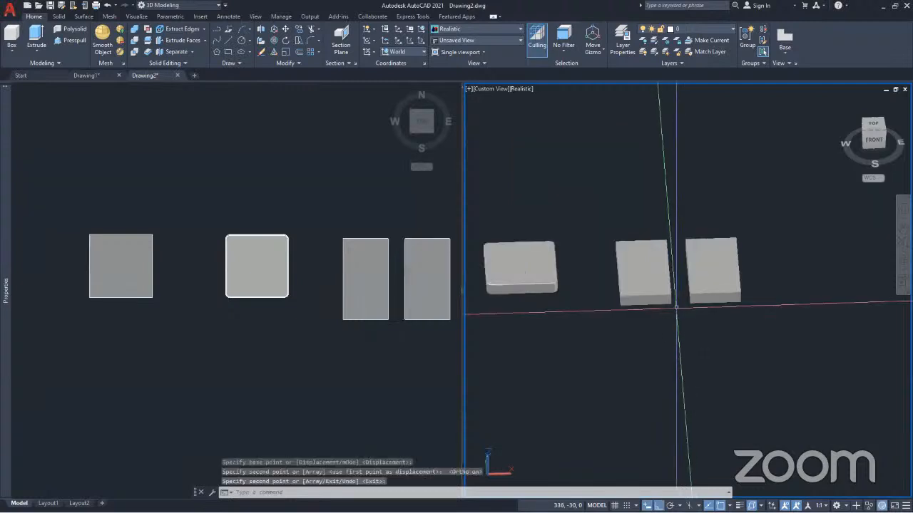
Step: Start shelling the original rectangular box and exclude its front and back end faces
scroll(677, 308, up, 2)
shift+middle_drag(635, 300, 605, 304)
key(Escape)
click(621, 273)
click(621, 276)
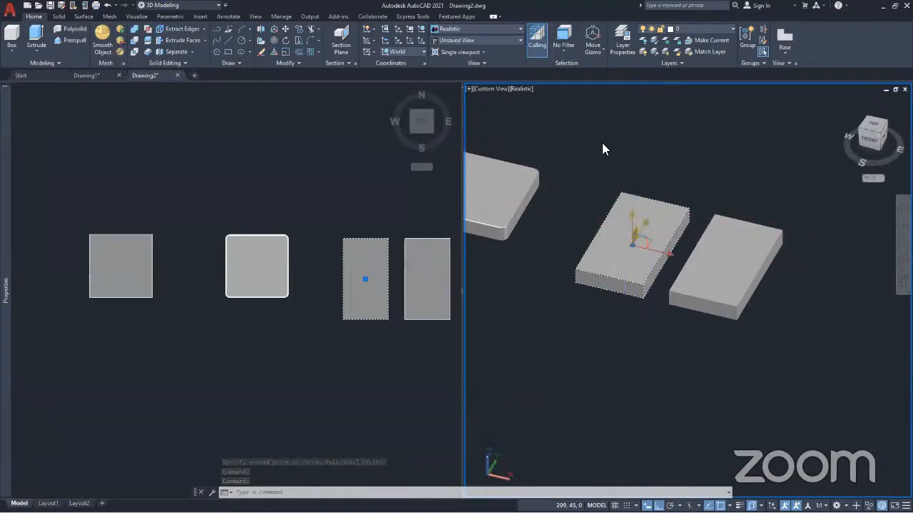
click(60, 17)
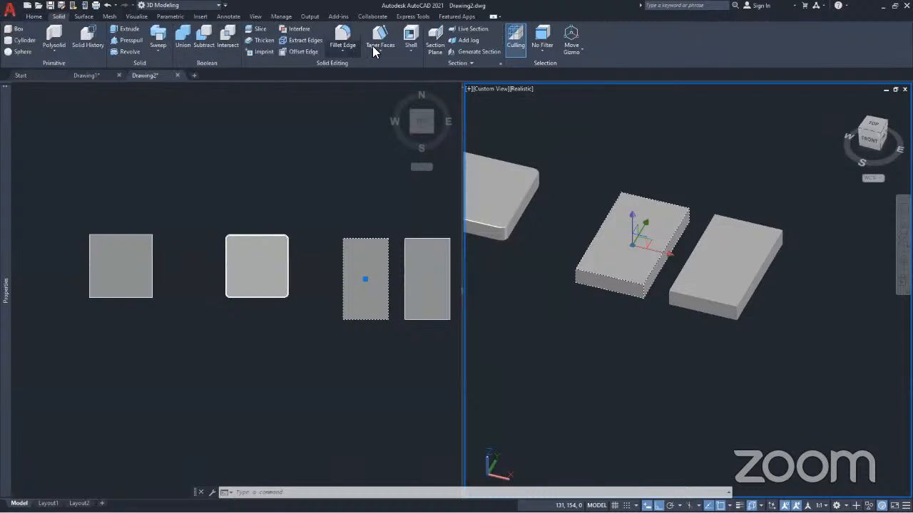
click(411, 35)
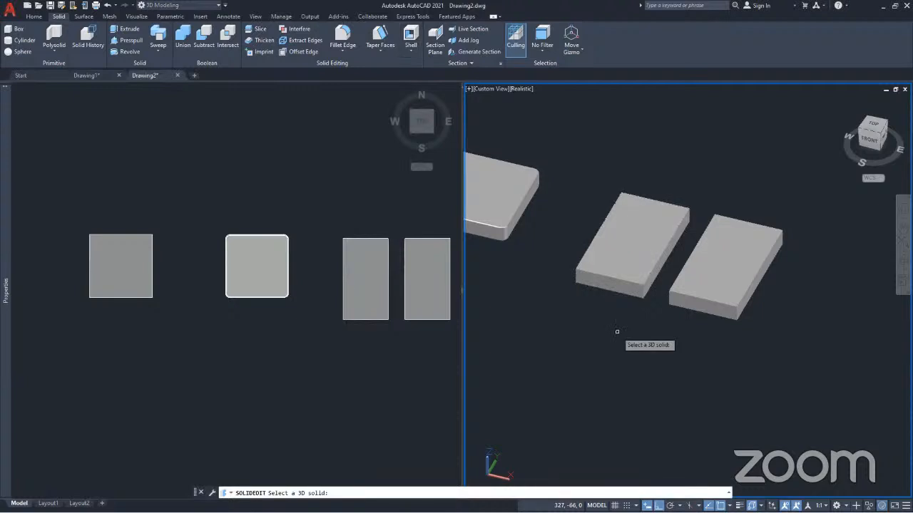
click(620, 246)
click(610, 285)
shift+middle_drag(616, 331, 469, 312)
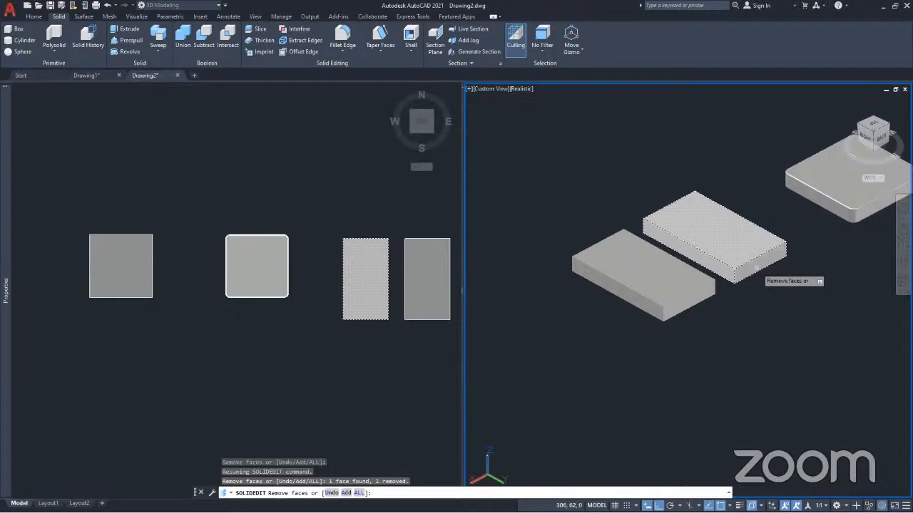
Step: Complete the rectangular box's shell with an offset distance of 0.5 and exit solid editing
key(Return)
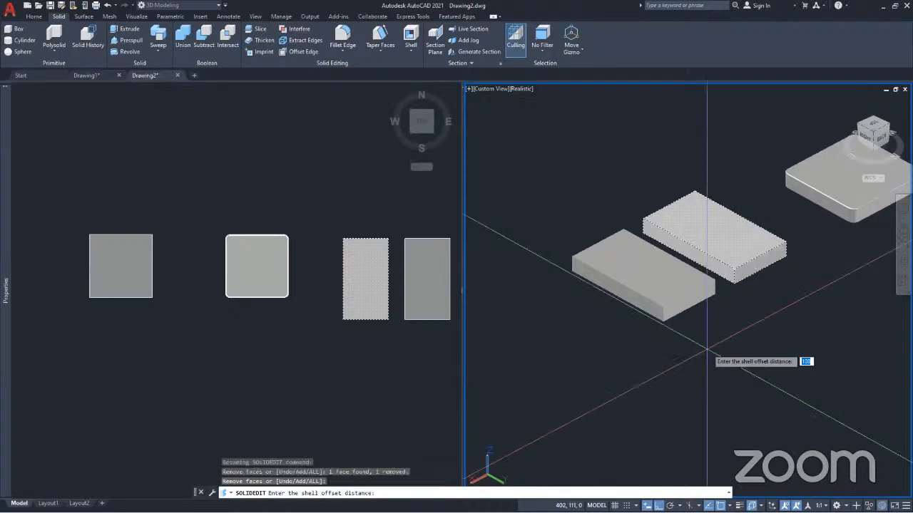
key(BackSpace)
text(.5)
key(Return)
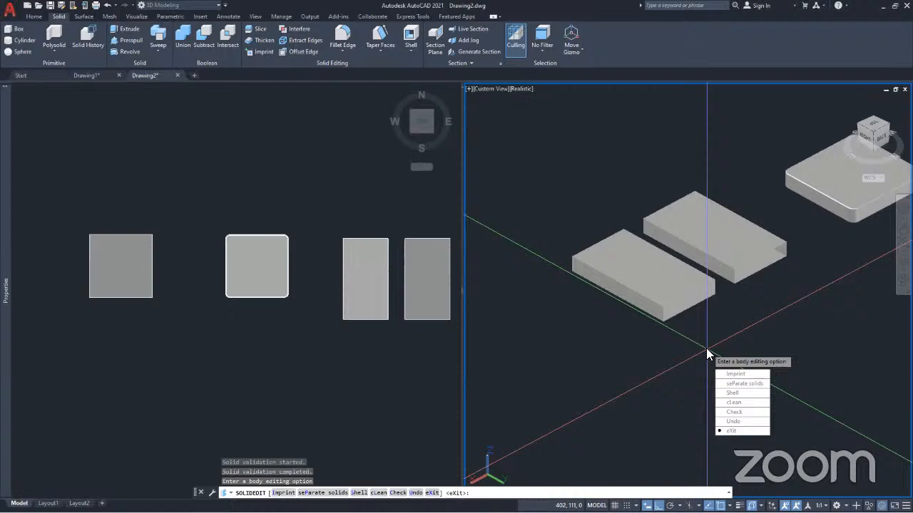
key(Return)
Step: Press/pull the copied solid box's outer long side face inward by 0.5
scroll(750, 267, up, 5)
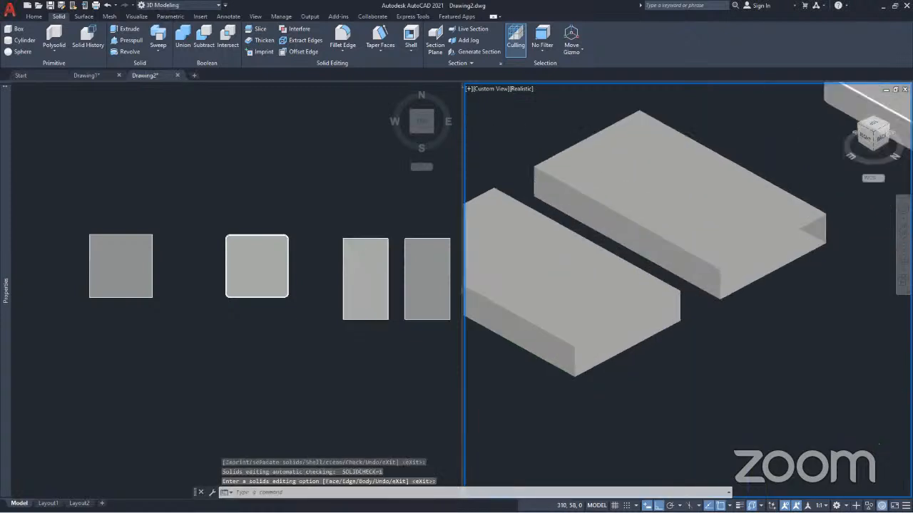
scroll(751, 268, down, 3)
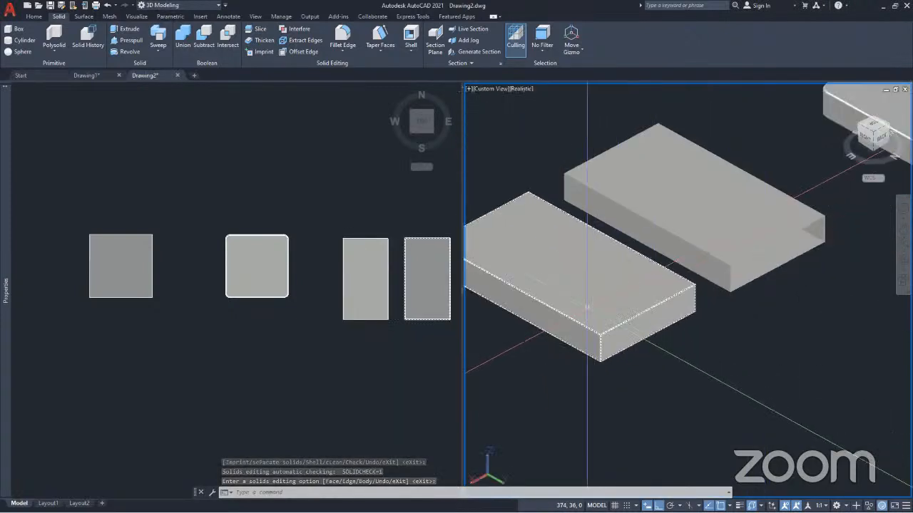
shift+middle_drag(548, 319, 700, 338)
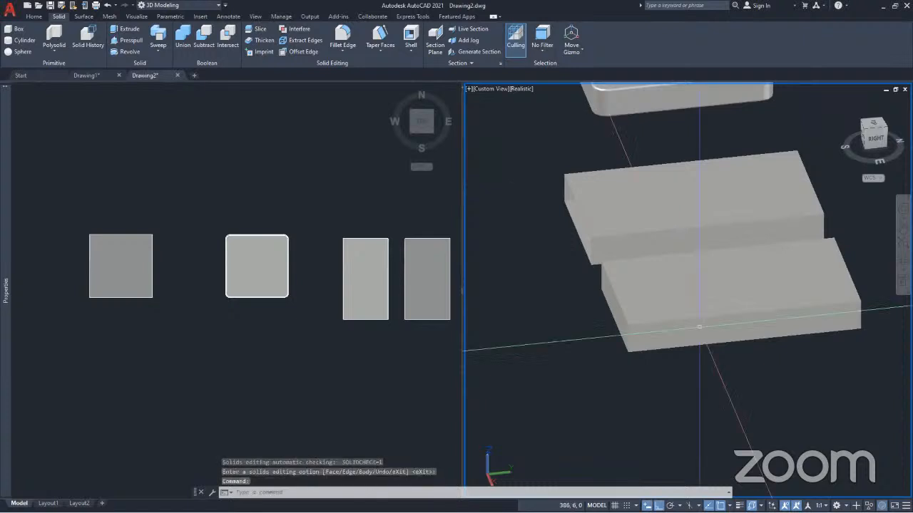
click(668, 313)
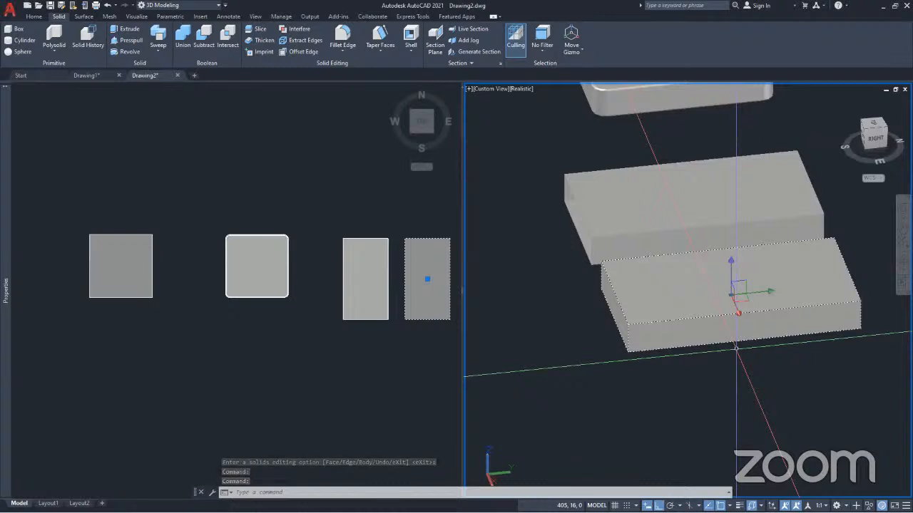
key(Escape)
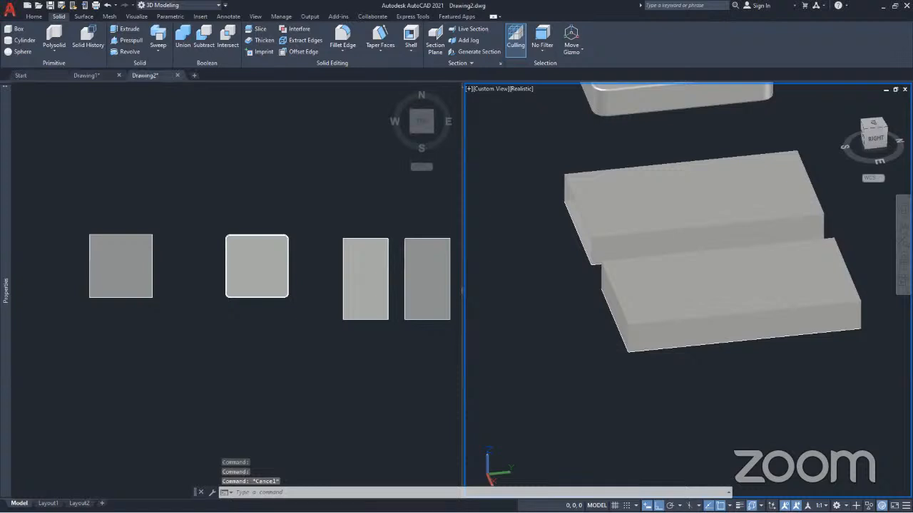
key(ctrl+shift+e)
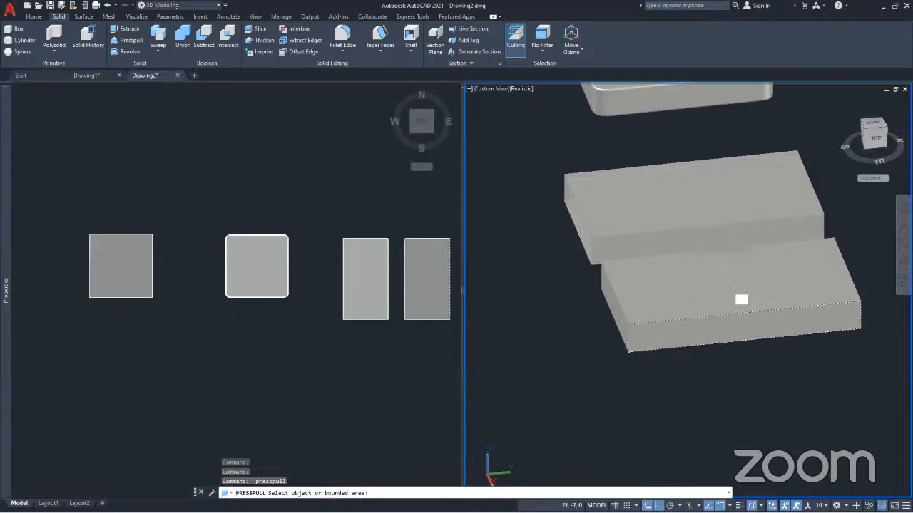
click(741, 300)
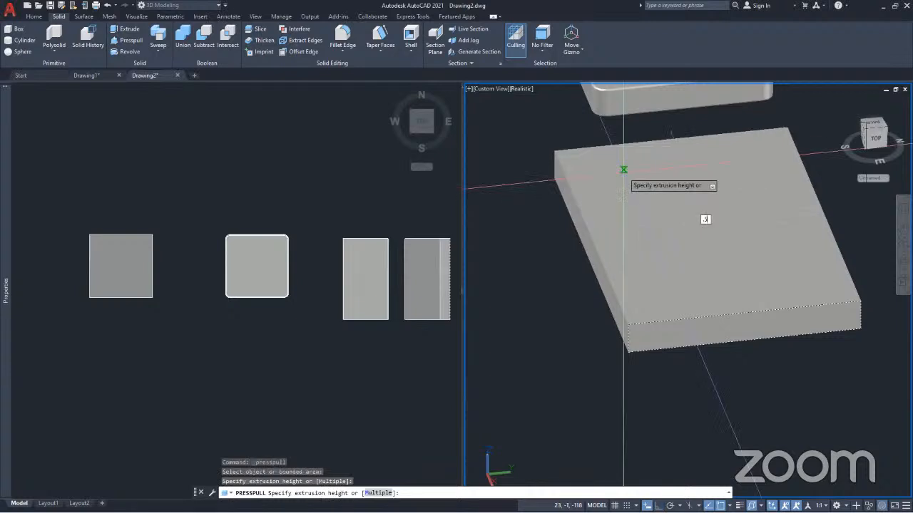
text(-5)
key(Return)
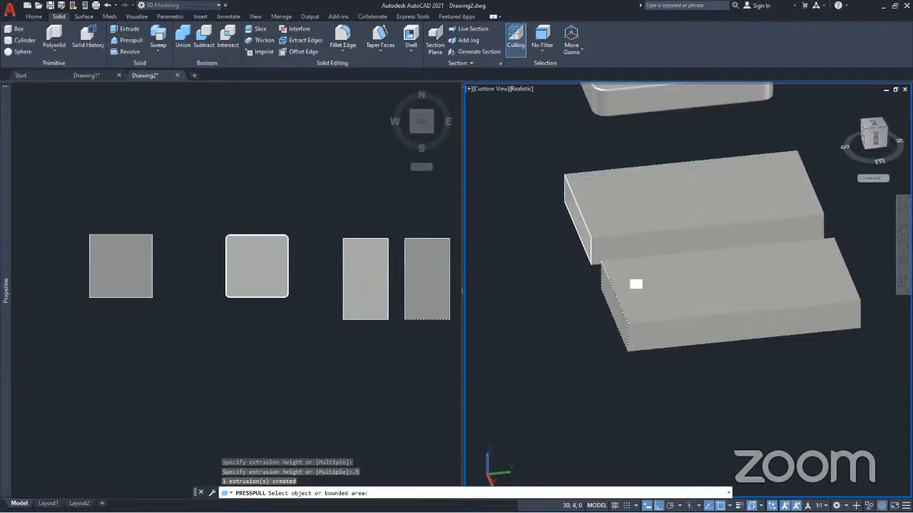
Step: Press/pull the copied box's back end face inward by 0.5
shift+middle_drag(636, 284, 563, 350)
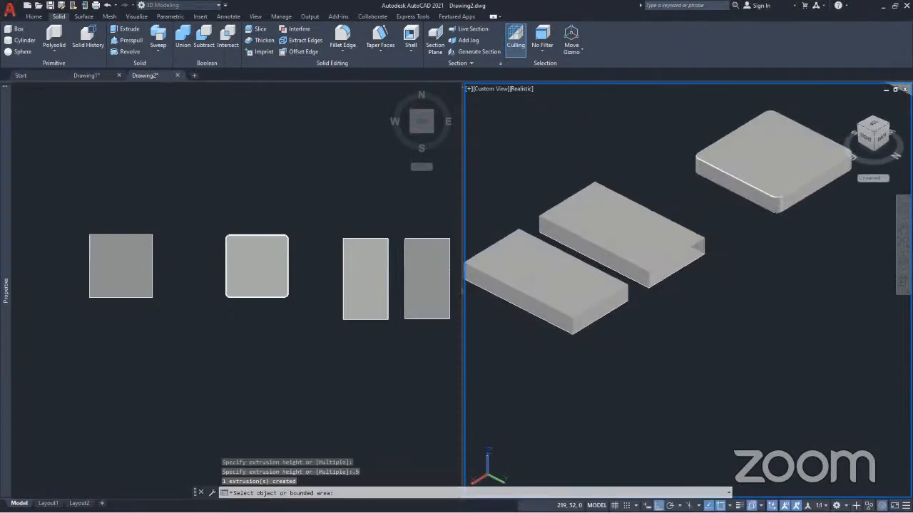
scroll(577, 335, up, 3)
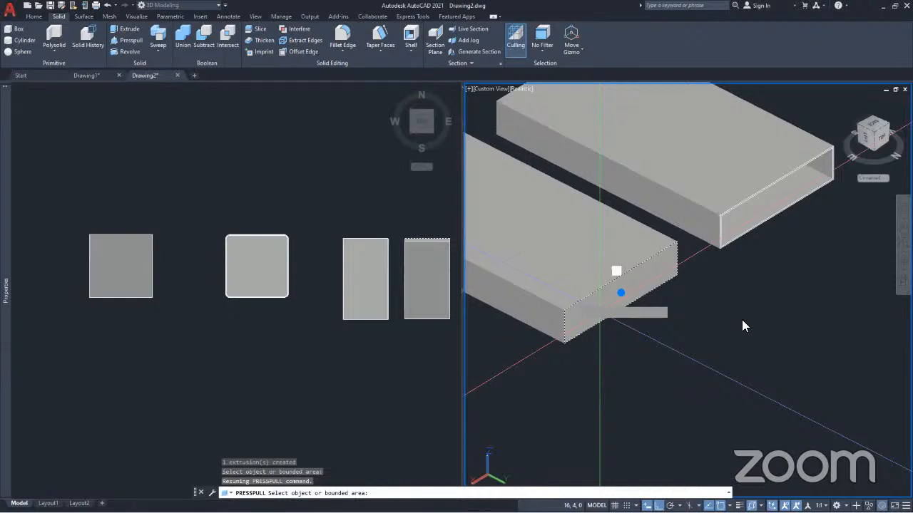
text(5)
key(Return)
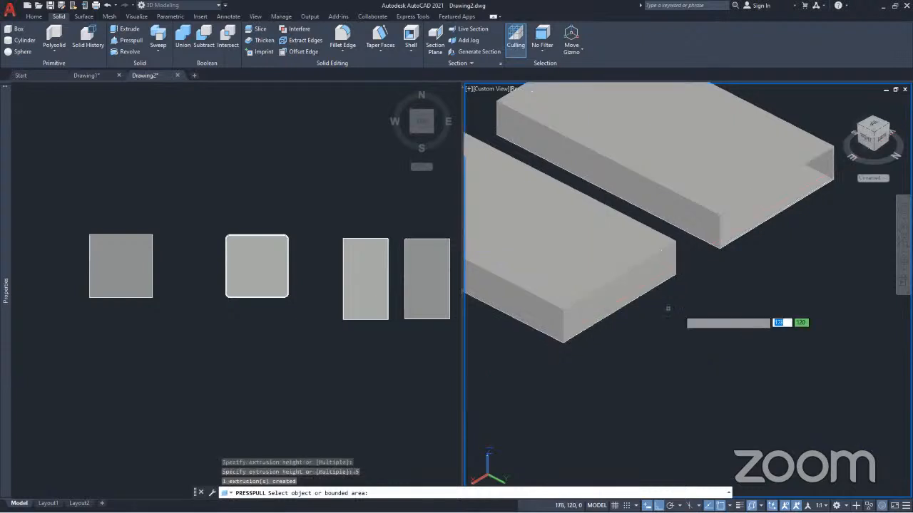
Step: Press/pull the copied box's long side face next to the shelled box inward by 0.5
shift+middle_drag(583, 363, 668, 238)
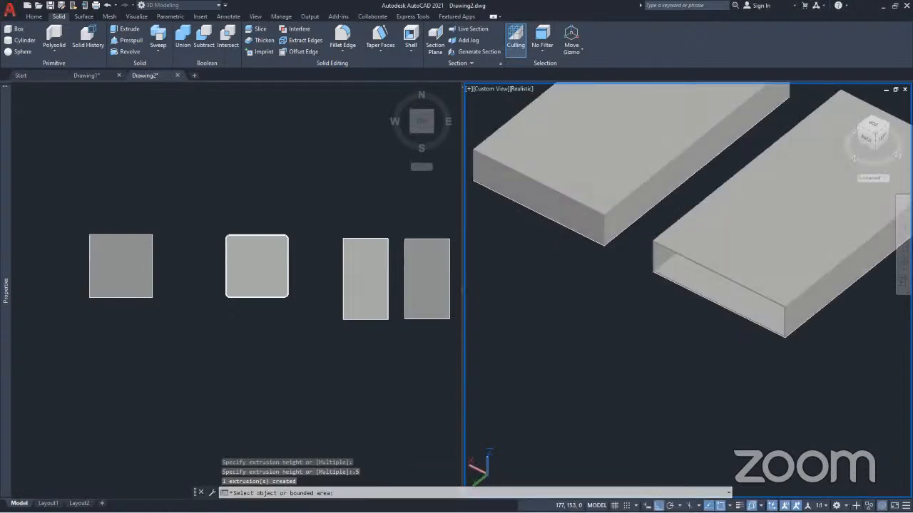
click(684, 130)
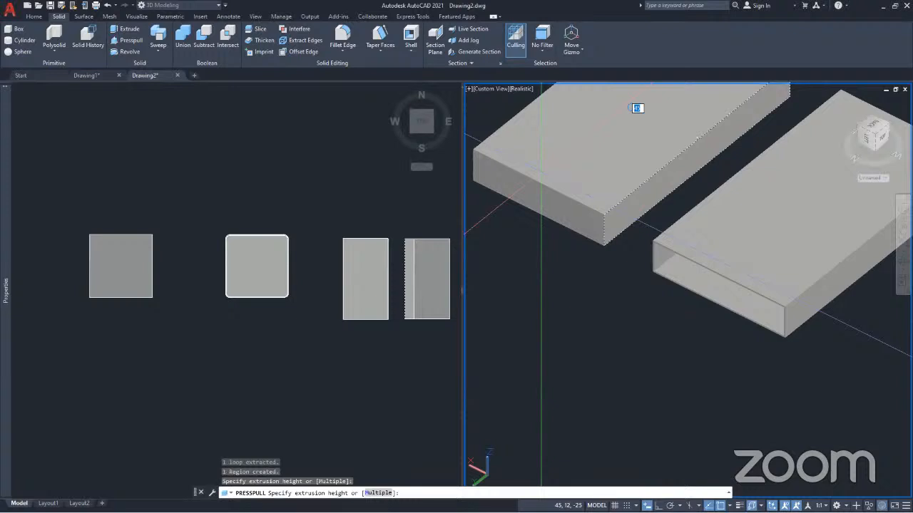
text(.5)
key(Return)
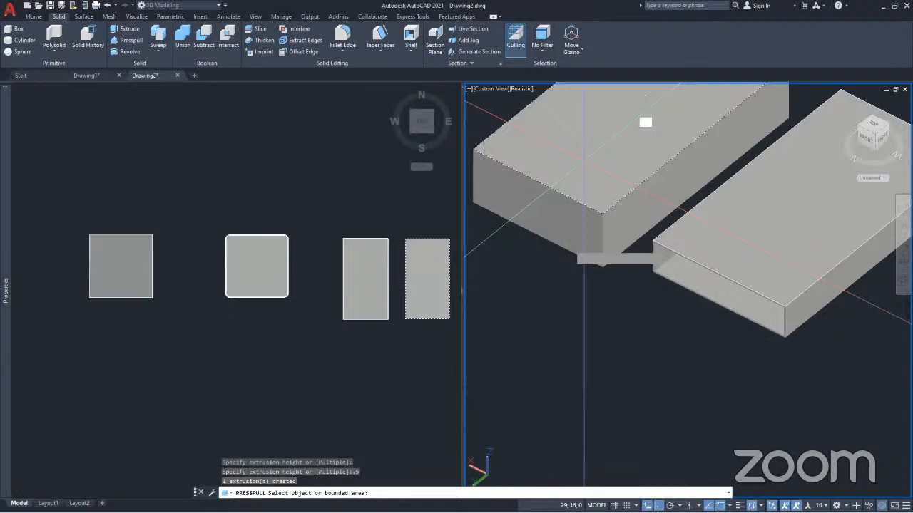
Step: Press/pull the copied box's bottom face inward by 0.5
click(876, 155)
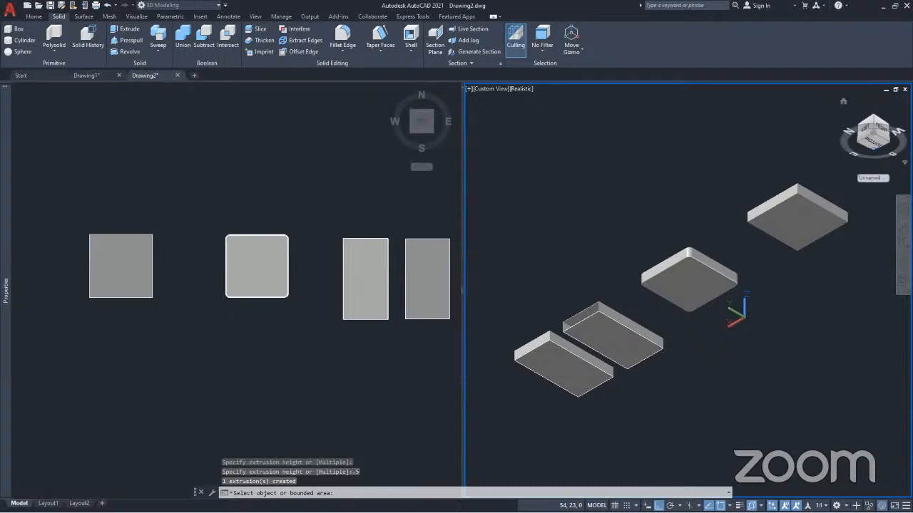
click(580, 359)
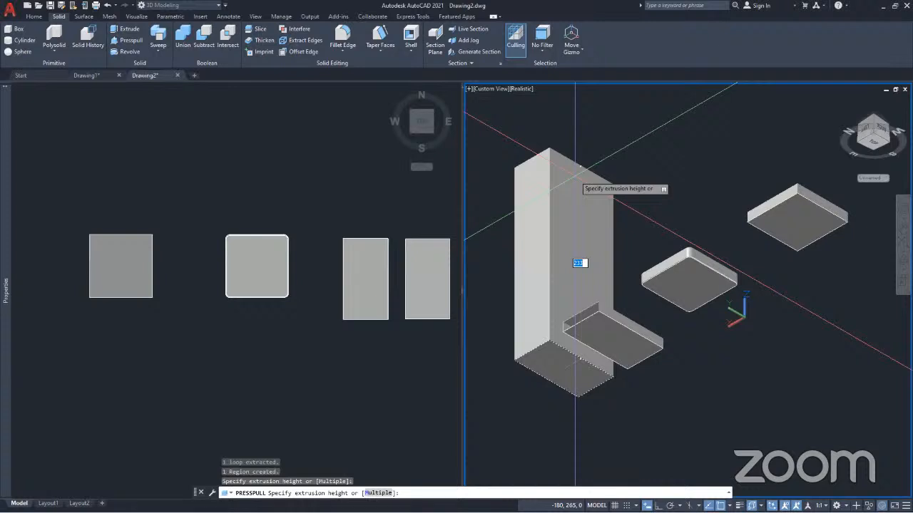
text(15)
key(Return)
Step: Finish press/pulling and extract the edges of the copied, trimmed solid box as separate lines
shift+middle_drag(750, 410, 871, 435)
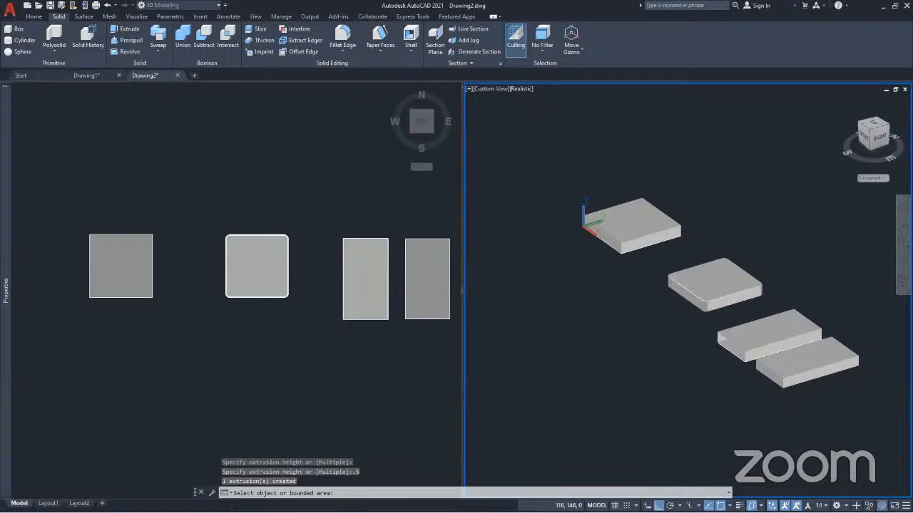
scroll(667, 259, up, 3)
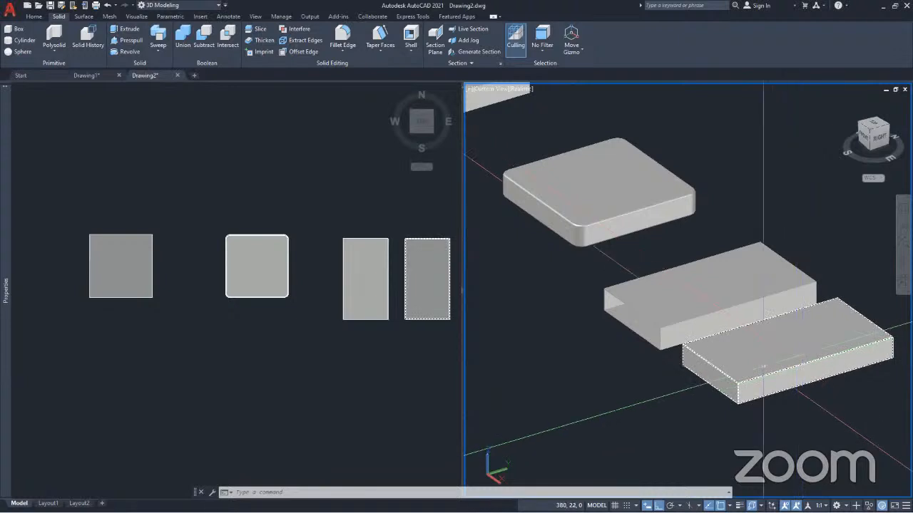
scroll(677, 333, down, 3)
scroll(756, 347, up, 4)
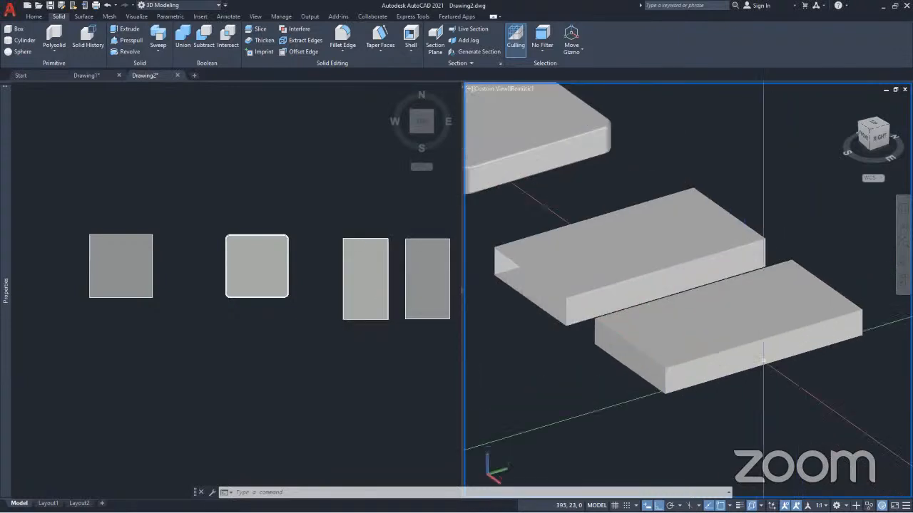
middle_drag(671, 340, 607, 294)
shift+middle_drag(652, 367, 682, 384)
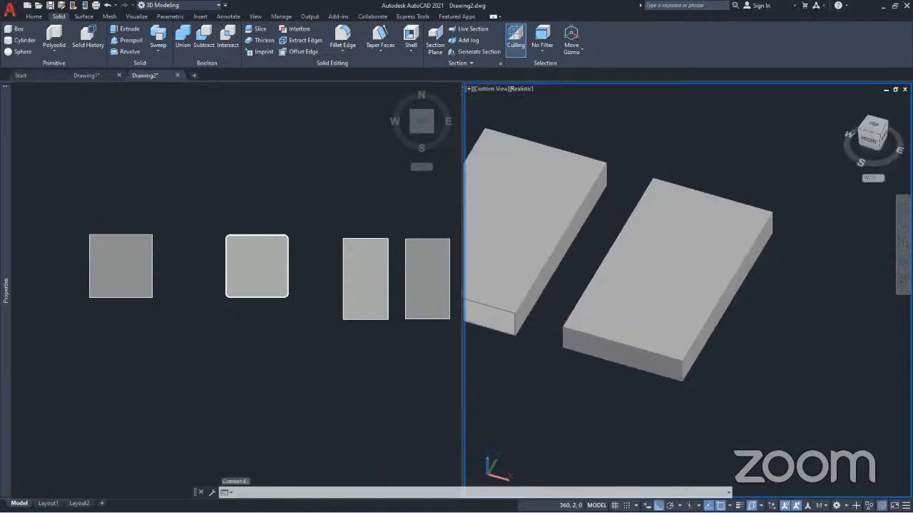
click(301, 44)
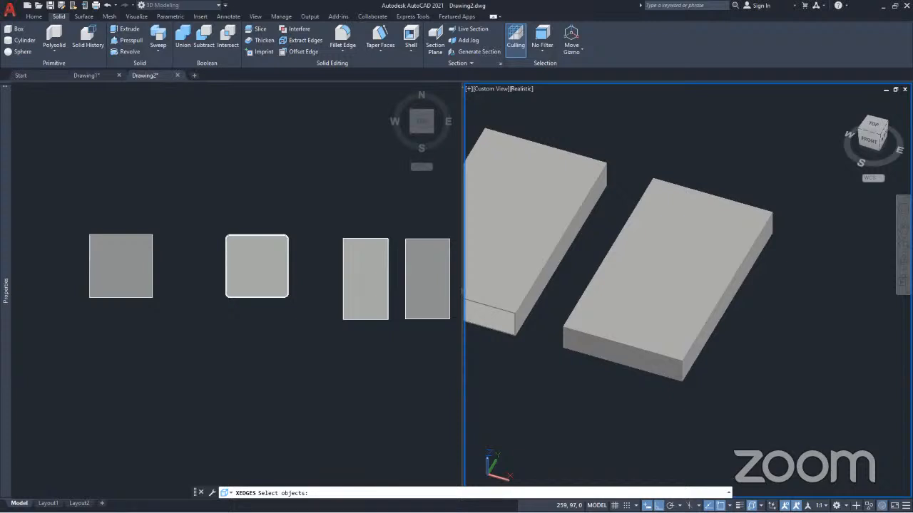
click(725, 292)
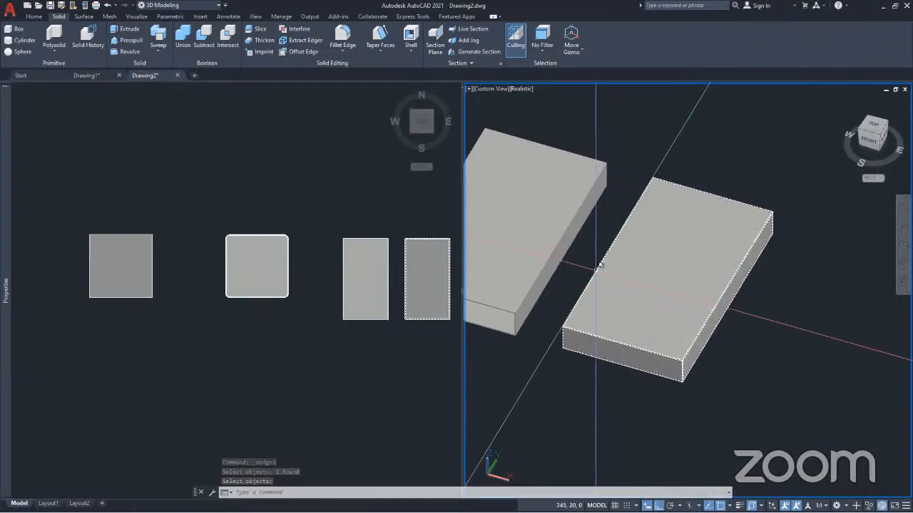
key(Return)
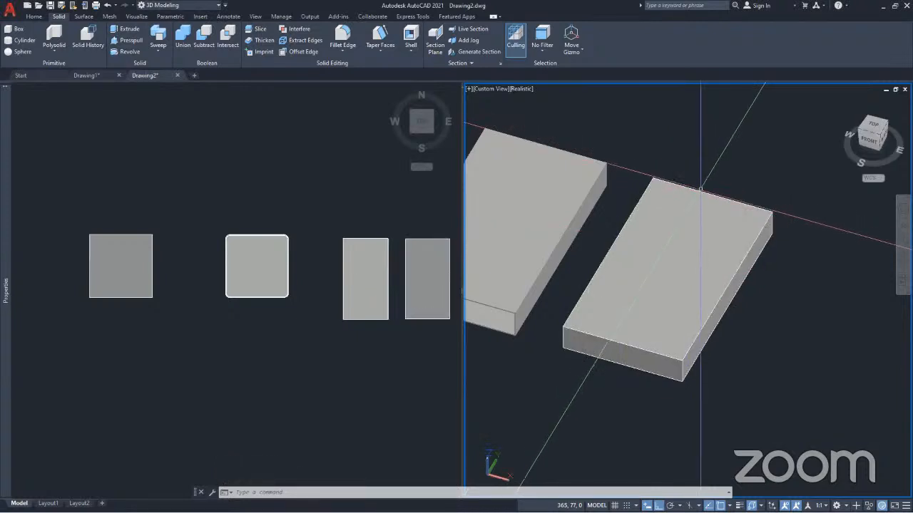
Step: Select the extracted lines, not the solid, along the two long sides and front of the copied box's top face
click(596, 272)
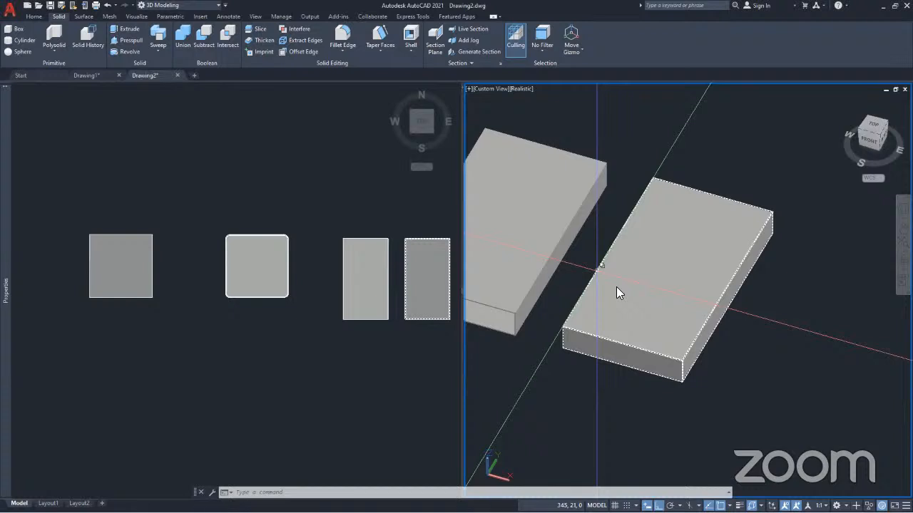
click(618, 292)
click(641, 320)
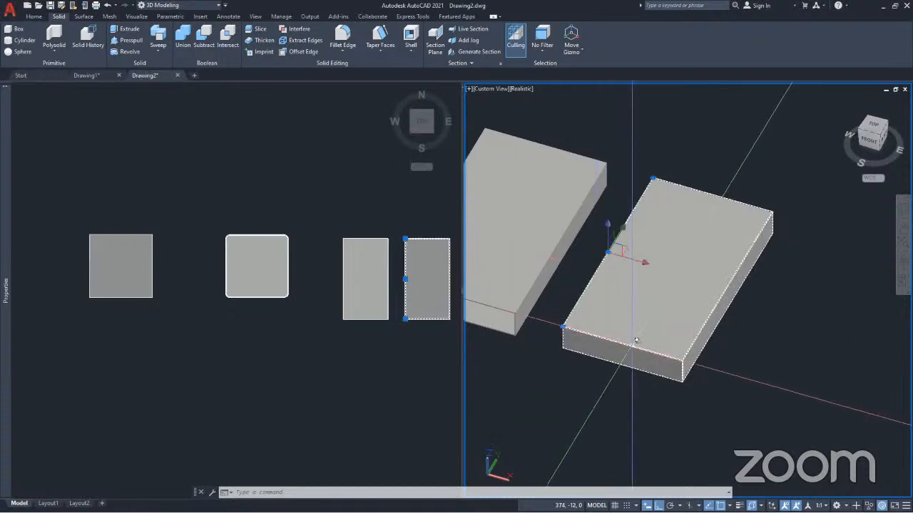
click(632, 340)
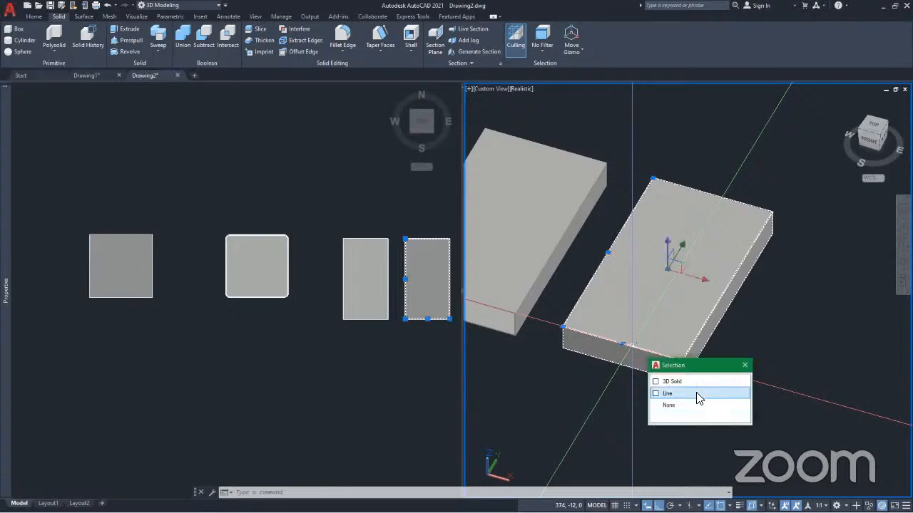
click(699, 393)
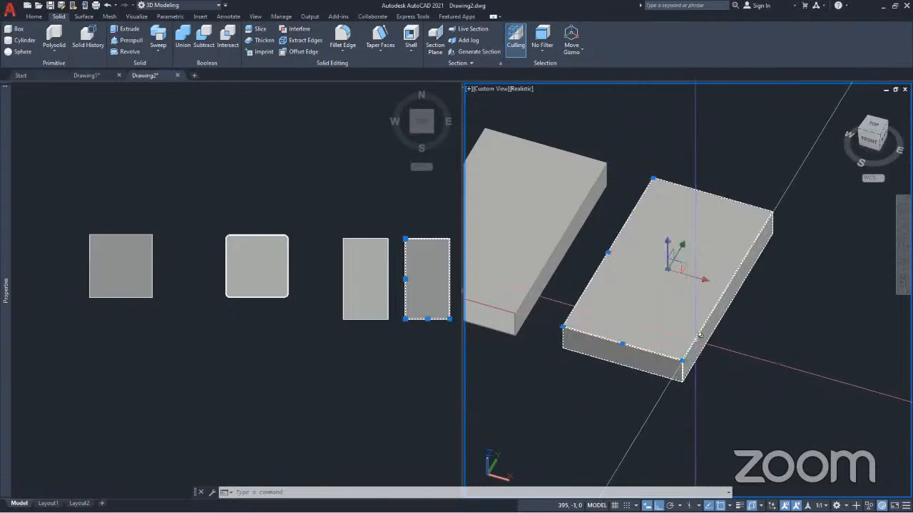
click(696, 341)
click(731, 389)
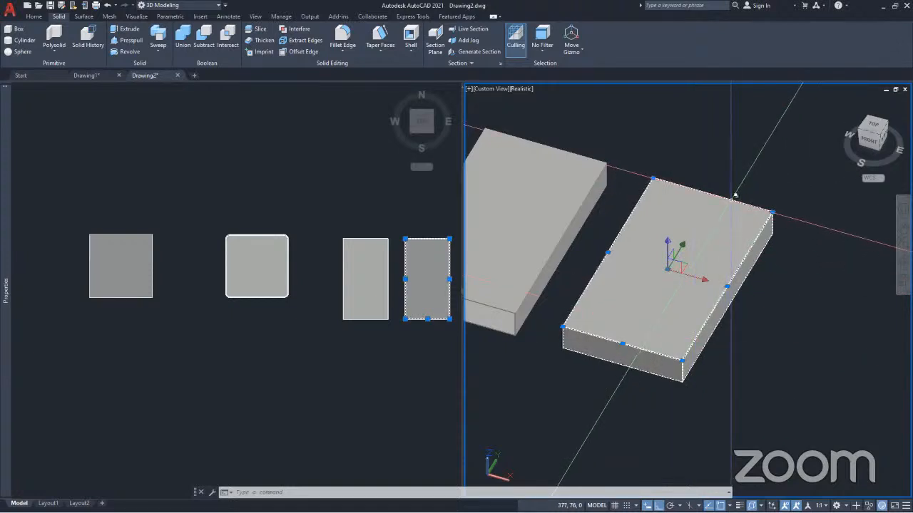
Step: Join the four edge lines around the rightmost slab's top face into a single polyline
click(776, 252)
click(775, 249)
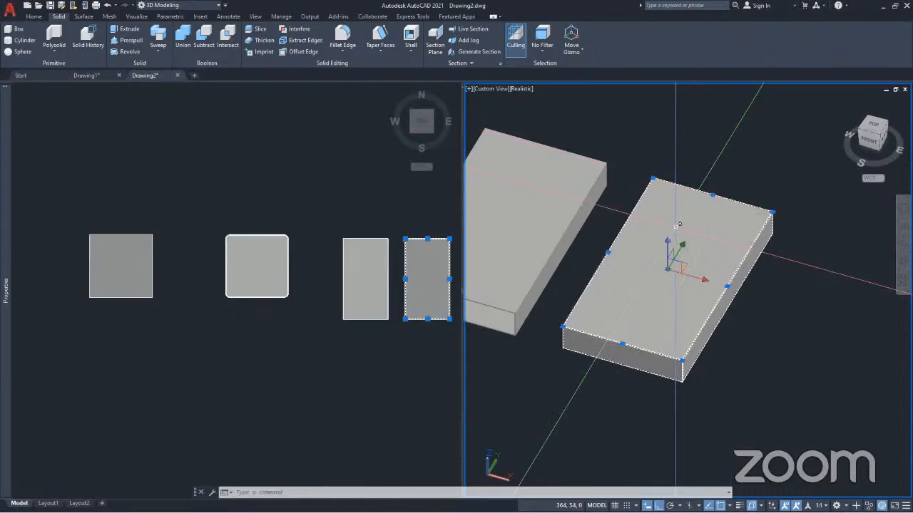
text(j)
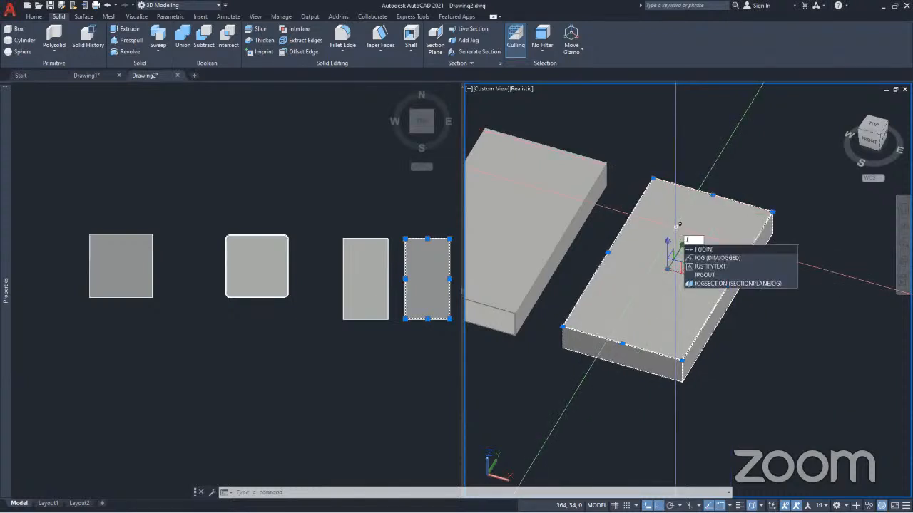
key(Return)
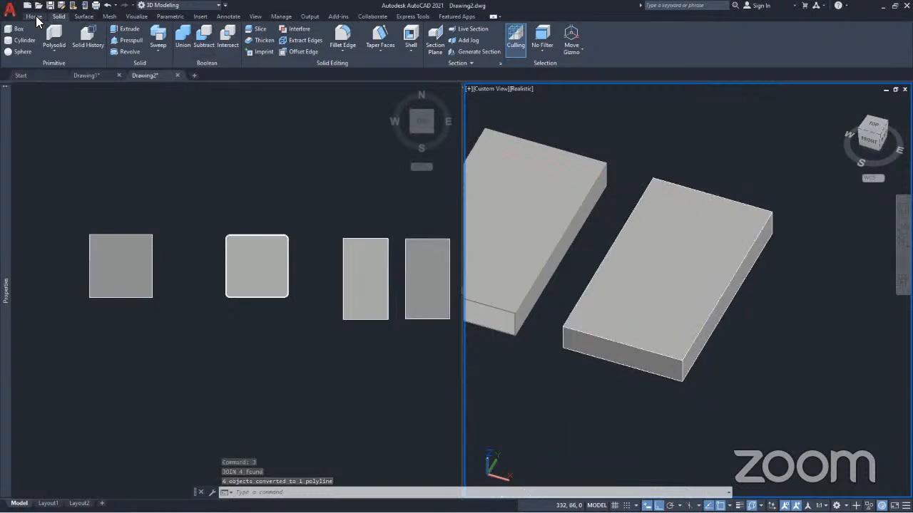
click(34, 16)
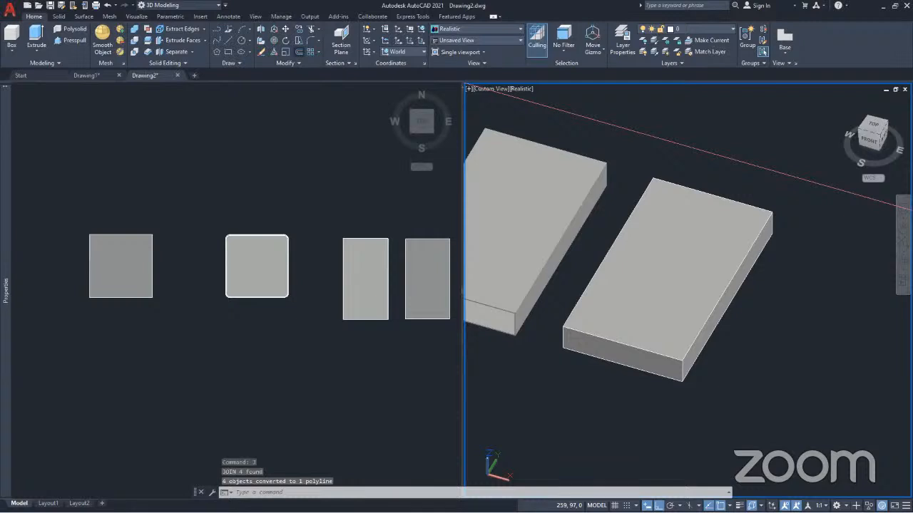
text(o)
key(Return)
text(.5)
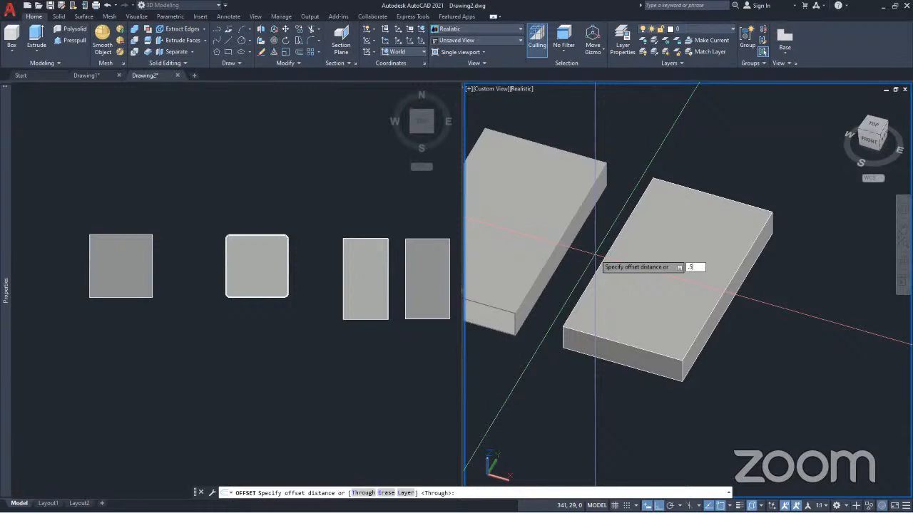
key(Return)
key(Escape)
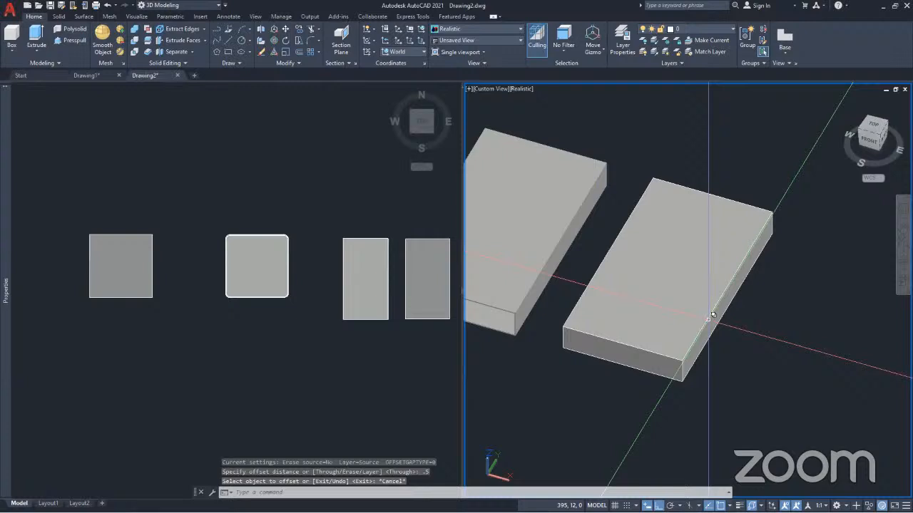
Step: Offset the outline polyline of the slab's top face inward by 0.5
click(713, 314)
click(748, 368)
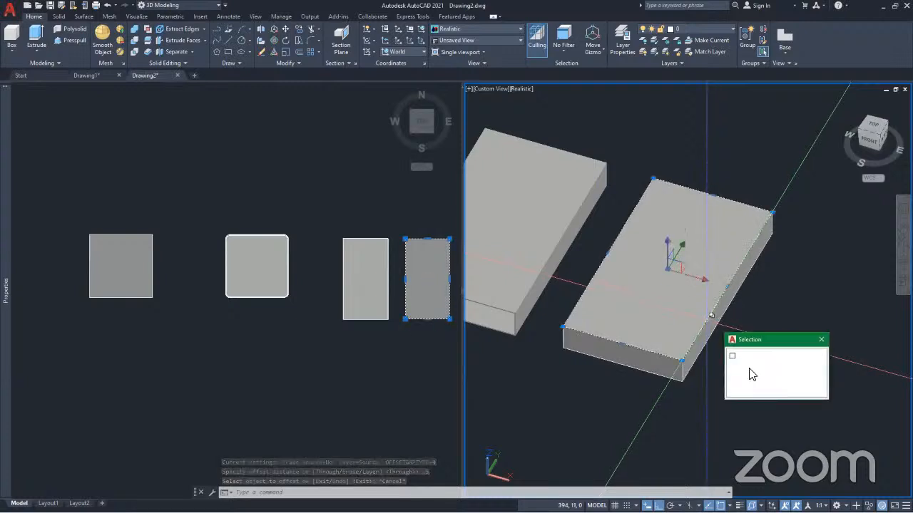
click(299, 54)
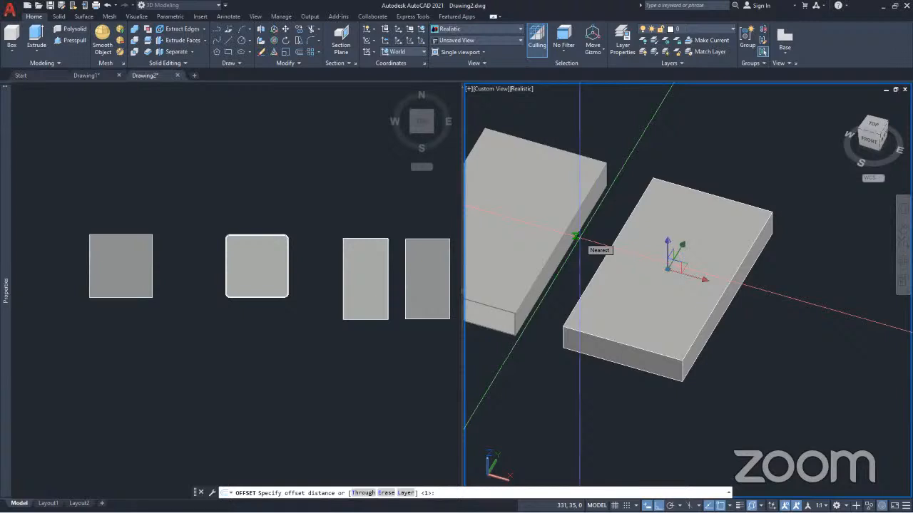
text(.5)
key(Return)
click(710, 266)
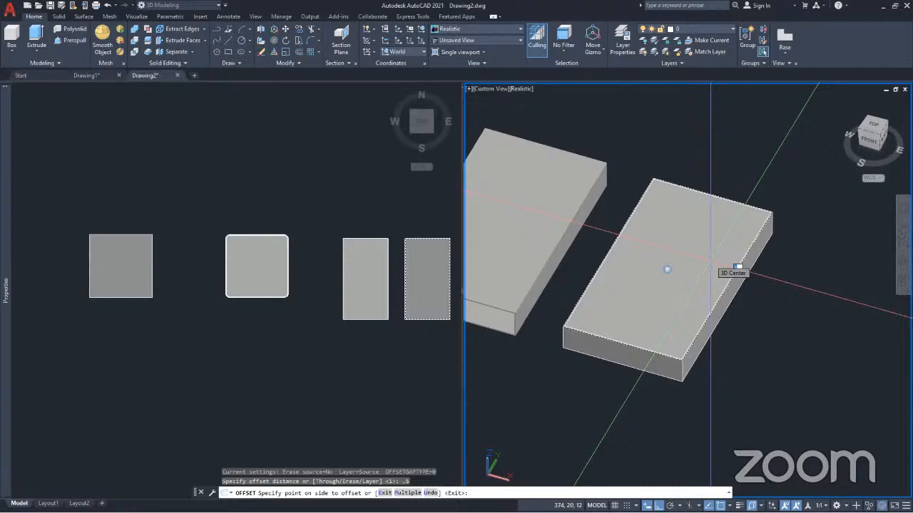
key(Escape)
Step: Examine the gap between the offset polyline and the slab's outer top edges from near and far
scroll(738, 267, up, 5)
scroll(740, 260, down, 4)
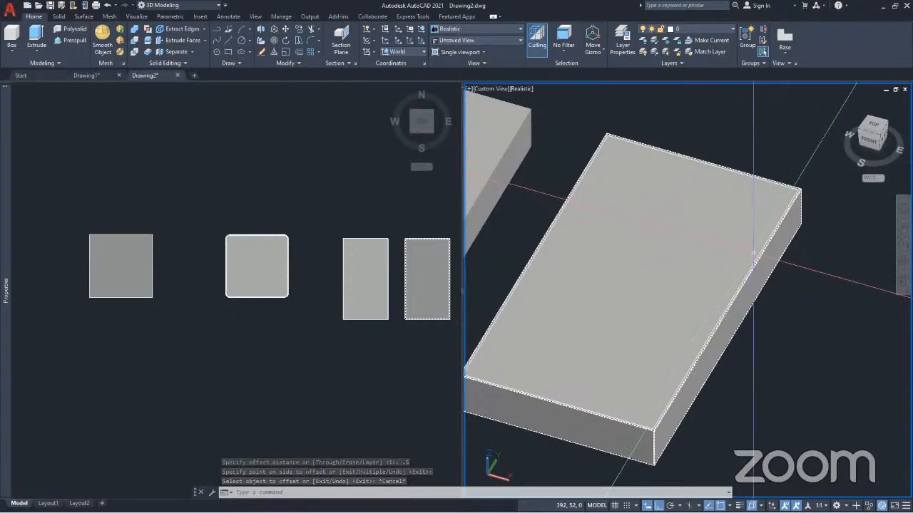
scroll(753, 253, up, 3)
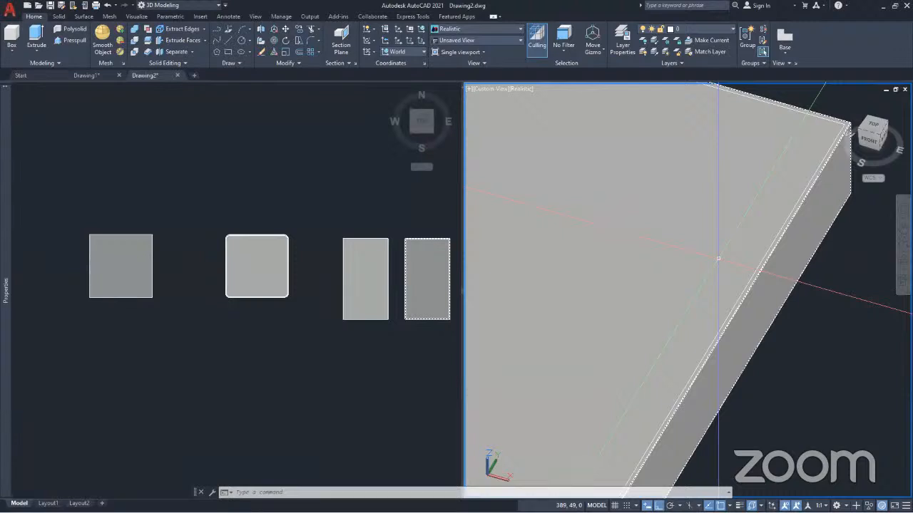
scroll(721, 257, down, 3)
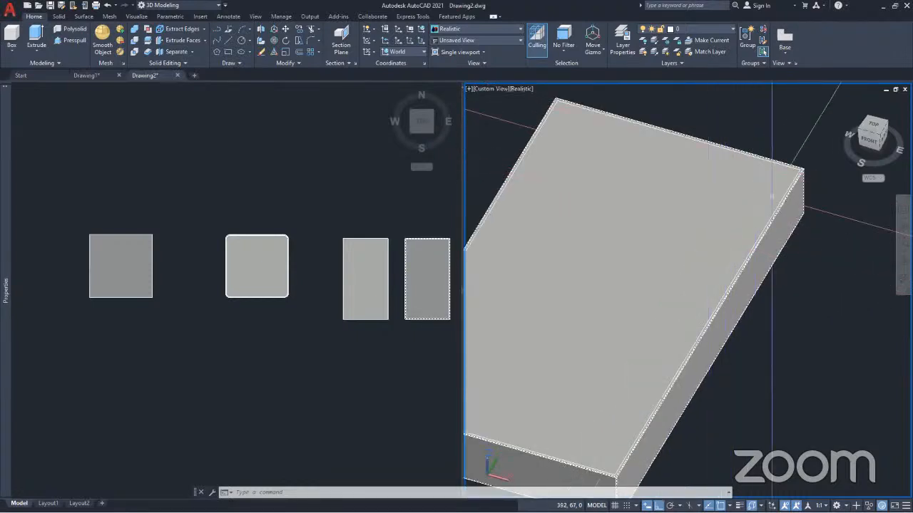
scroll(777, 191, up, 3)
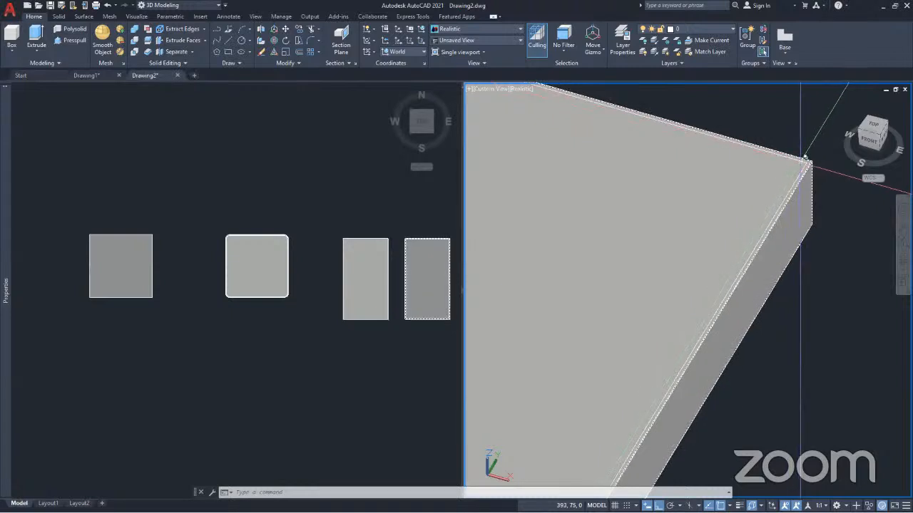
scroll(802, 157, down, 5)
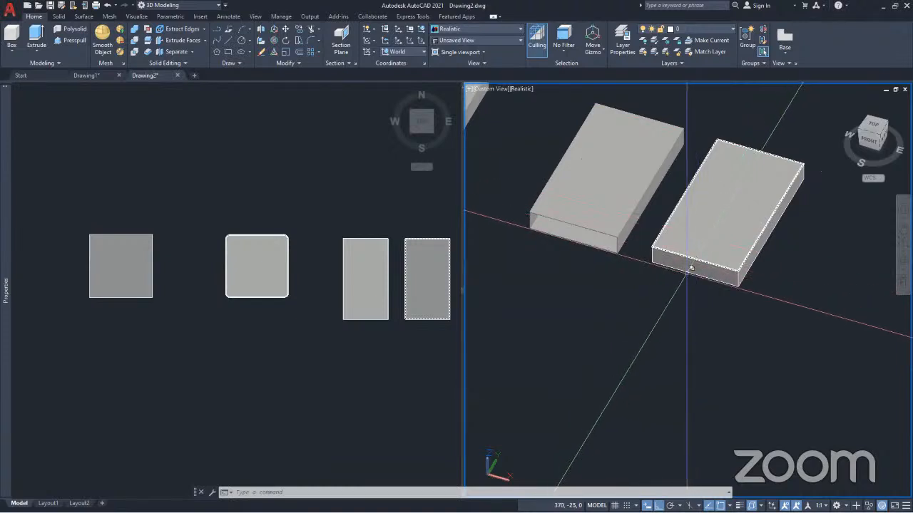
scroll(691, 250, up, 2)
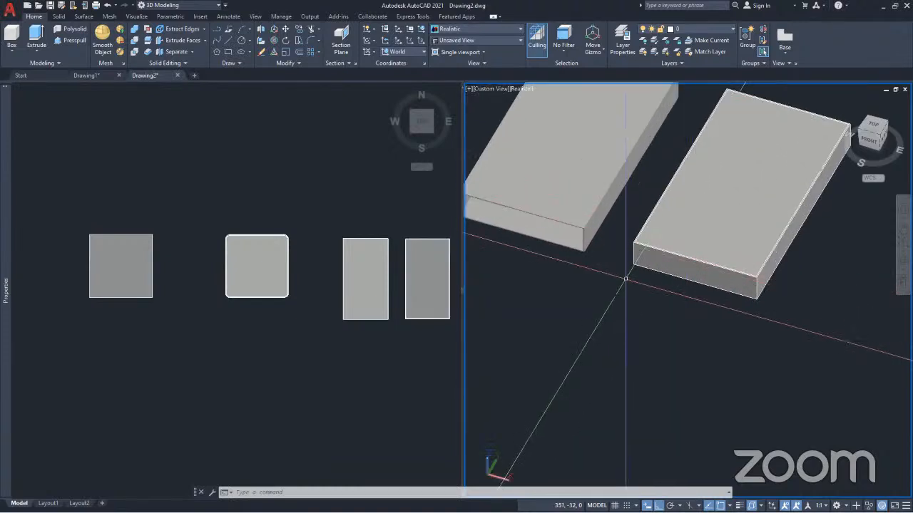
Step: Erase the leftover extracted edges and outer outline around the rightmost slab, keeping the solid and the inset polyline
shift+middle_drag(623, 275, 656, 320)
scroll(643, 313, down, 4)
scroll(683, 301, up, 3)
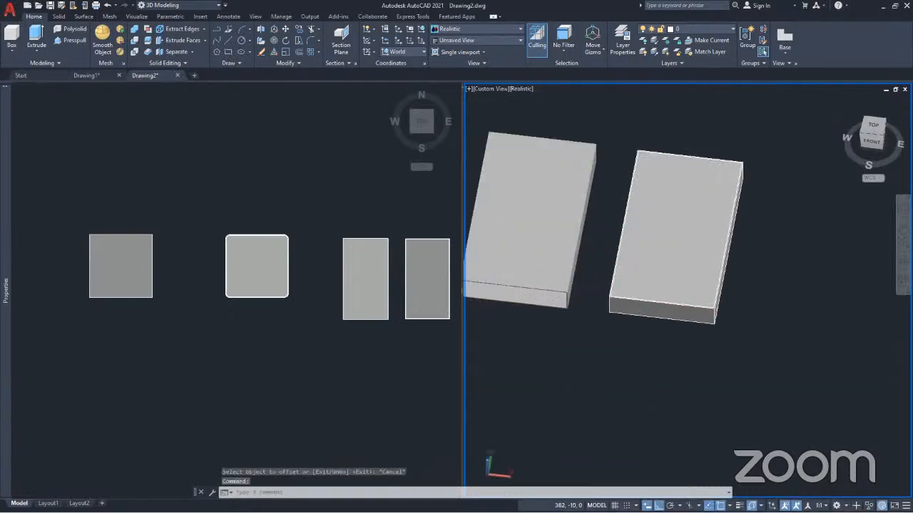
click(601, 131)
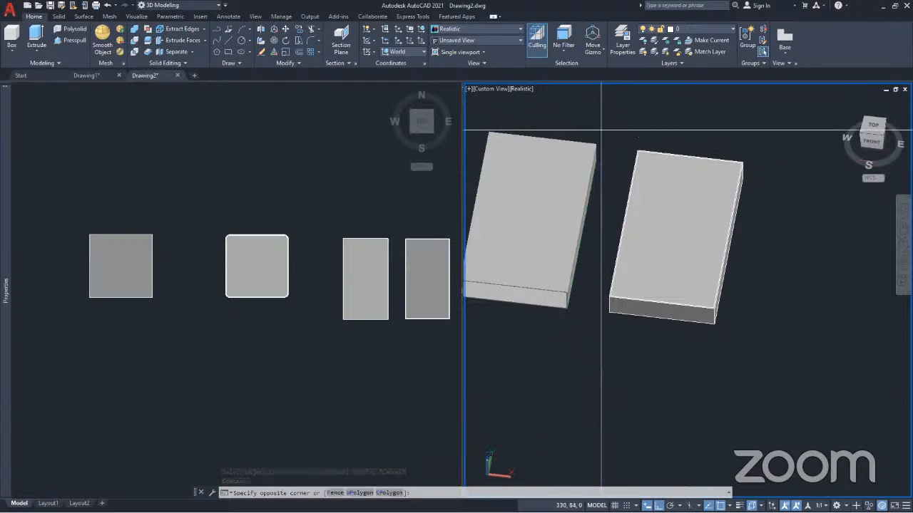
click(756, 338)
scroll(719, 294, up, 7)
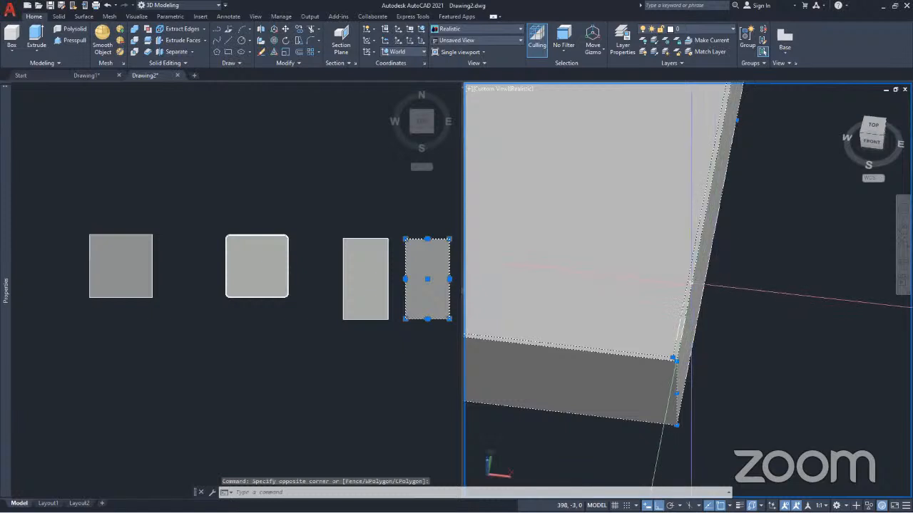
scroll(685, 291, up, 2)
scroll(686, 281, up, 2)
shift+click(684, 280)
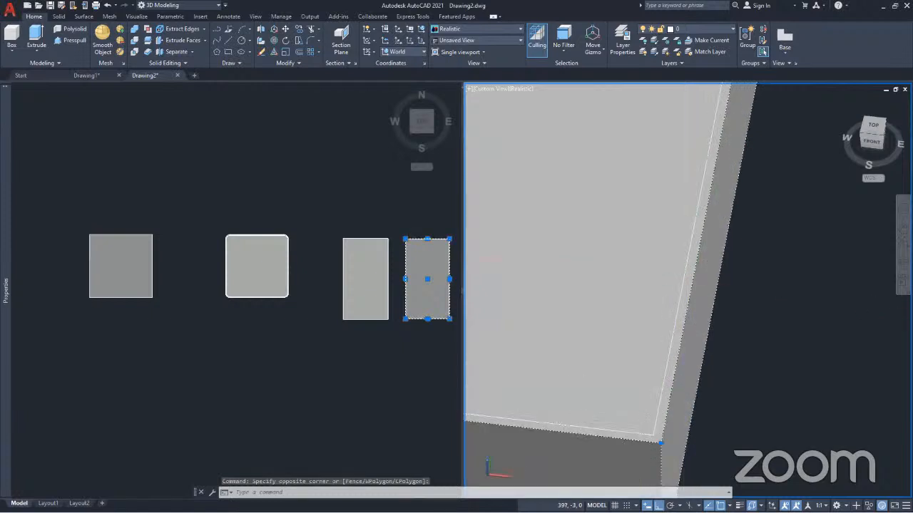
scroll(646, 278, down, 3)
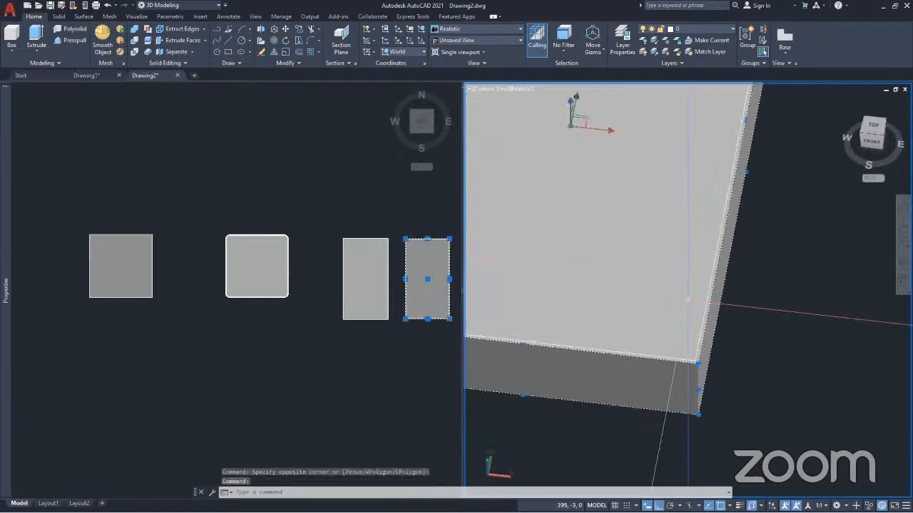
click(623, 274)
shift+middle_drag(749, 409, 749, 410)
key(Delete)
Step: Examine the slab and its inset polyline along the top face's edges and corners
scroll(749, 410, down, 4)
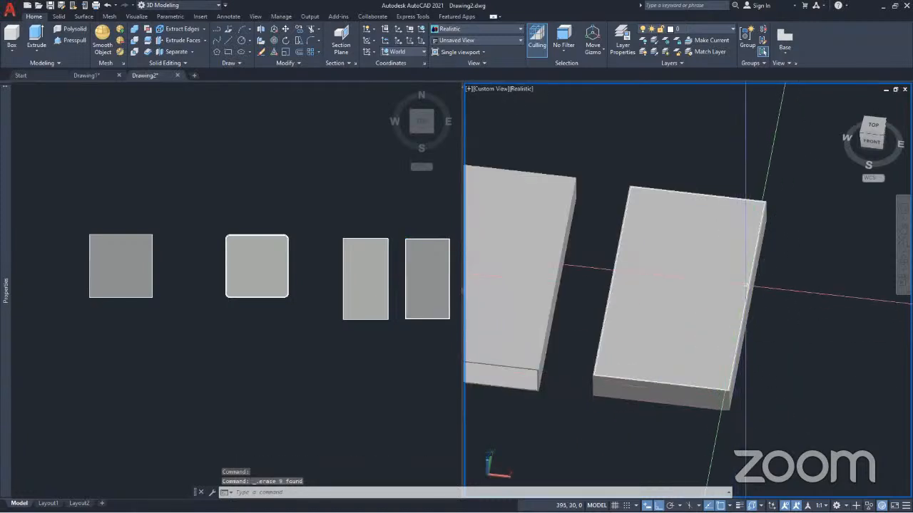
scroll(755, 197, up, 3)
scroll(755, 197, up, 4)
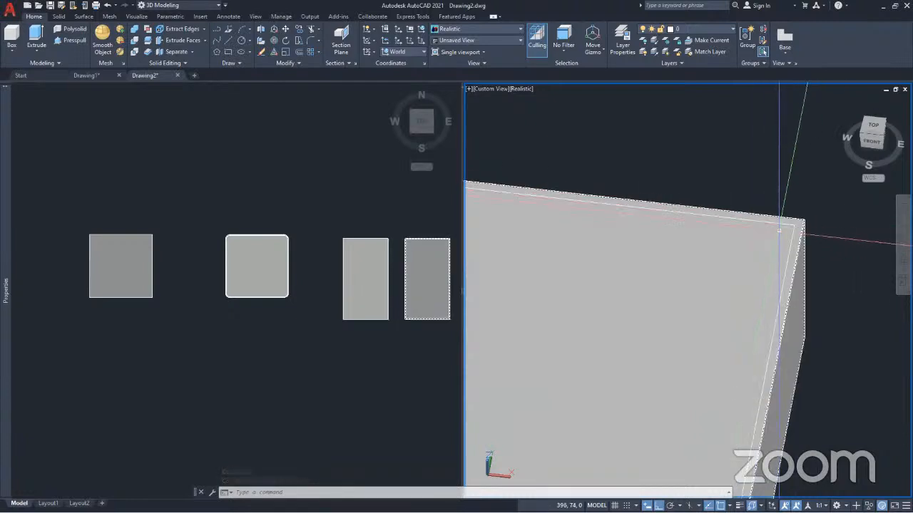
scroll(755, 228, down, 4)
scroll(770, 218, down, 1)
scroll(760, 239, up, 5)
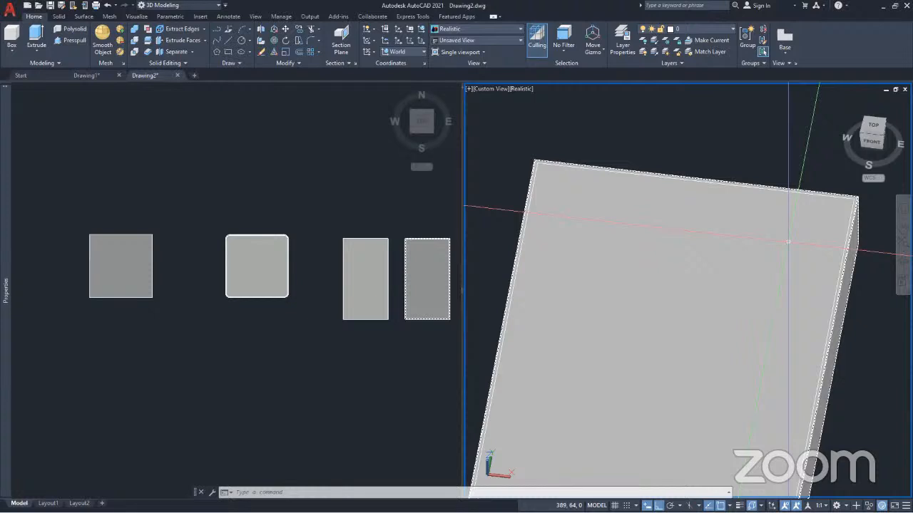
scroll(666, 265, down, 3)
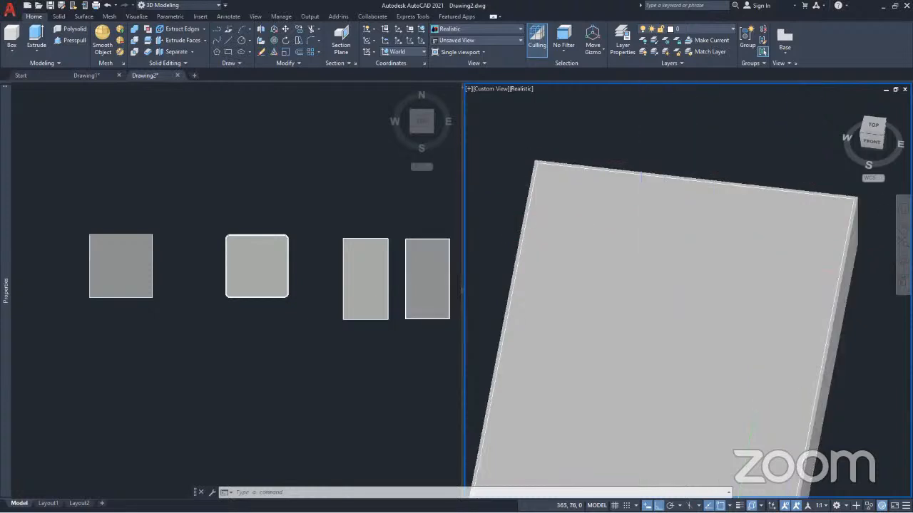
scroll(772, 214, up, 3)
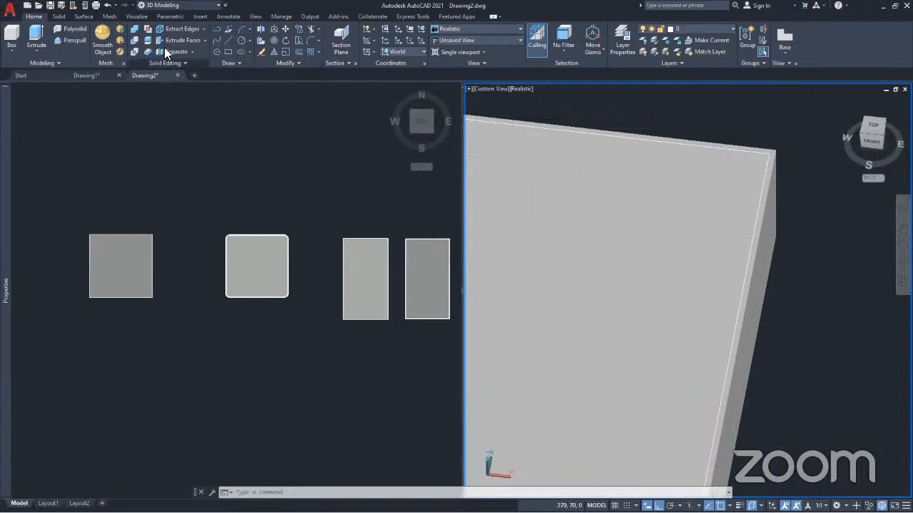
Step: Imprint the inset polyline onto the slab's top face, deleting the source object
click(204, 28)
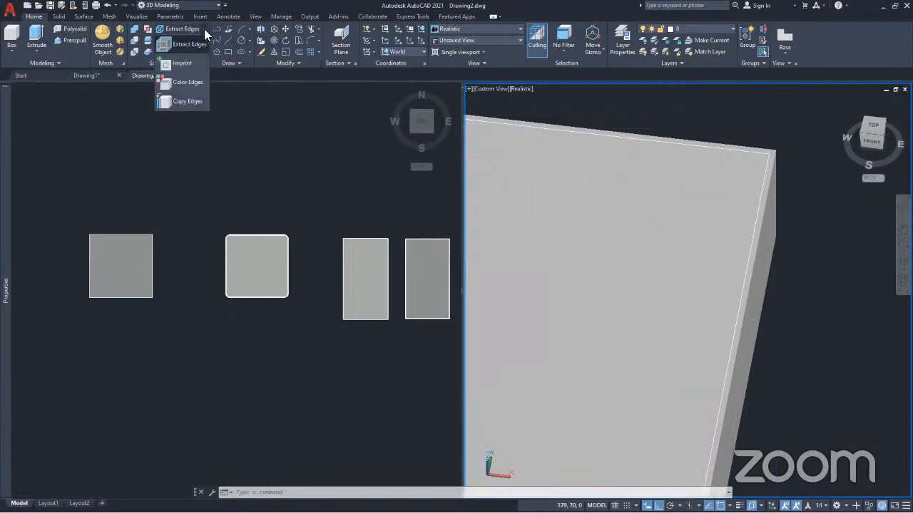
click(182, 64)
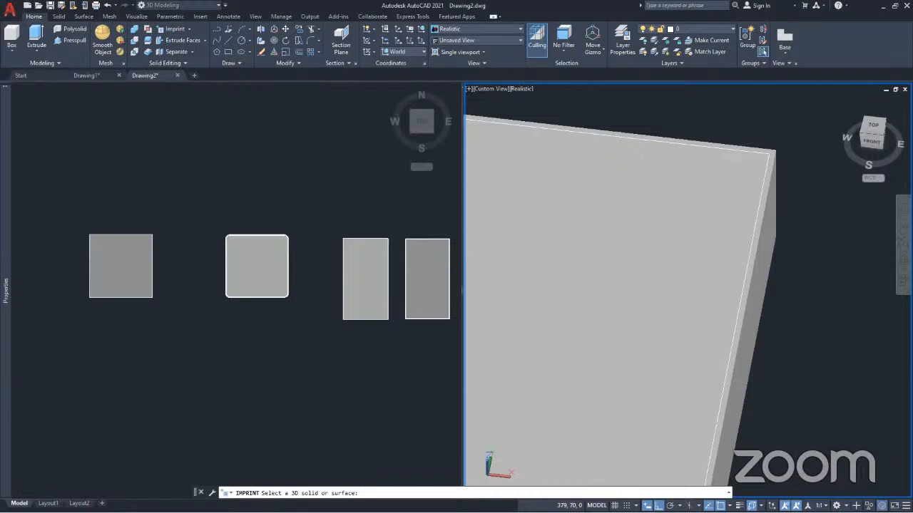
scroll(766, 166, up, 3)
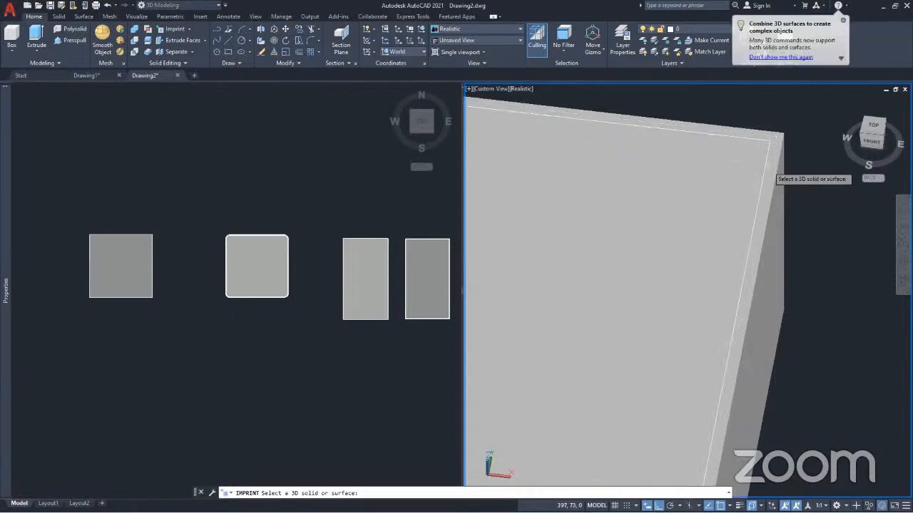
click(767, 166)
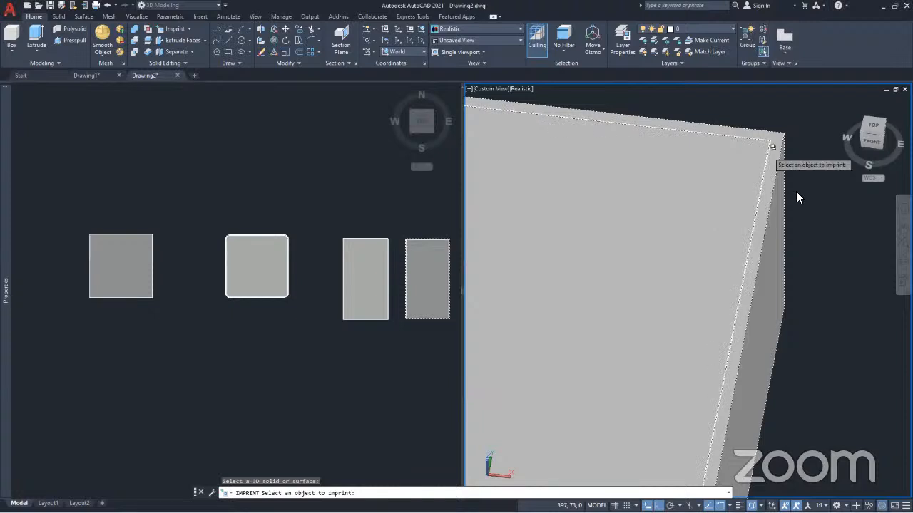
click(772, 146)
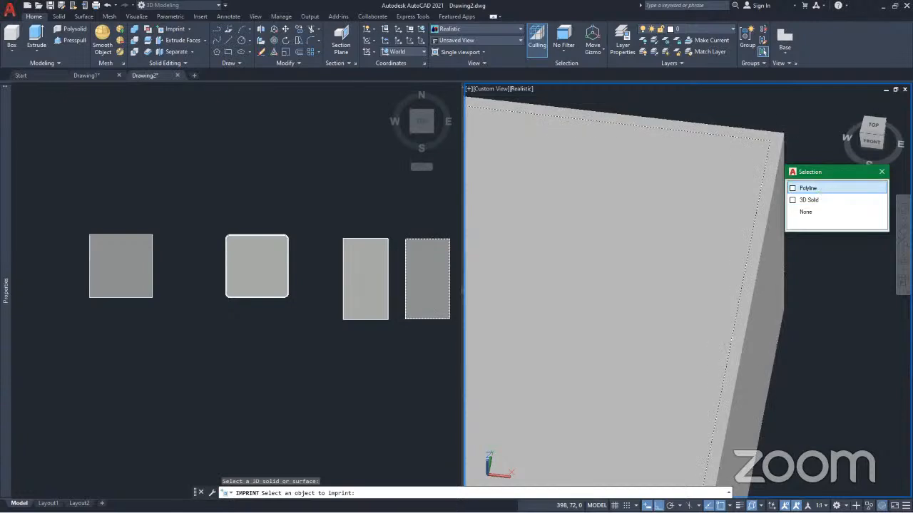
click(809, 189)
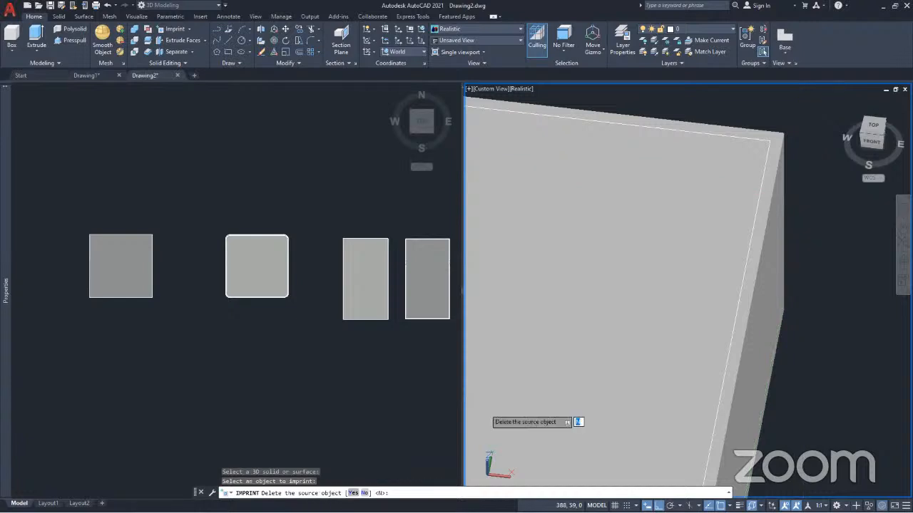
click(352, 492)
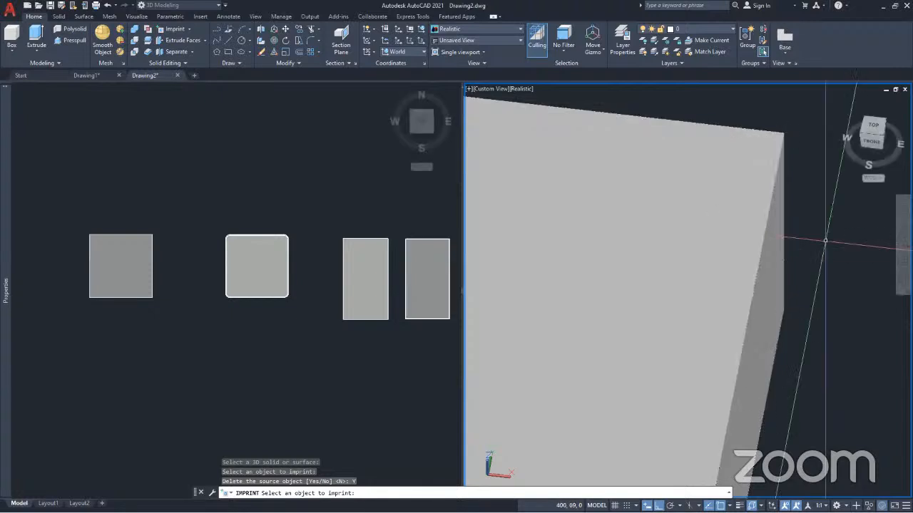
key(Return)
Step: Inspect the imprinted inset outline at the corner of the slab's top face
scroll(754, 150, up, 4)
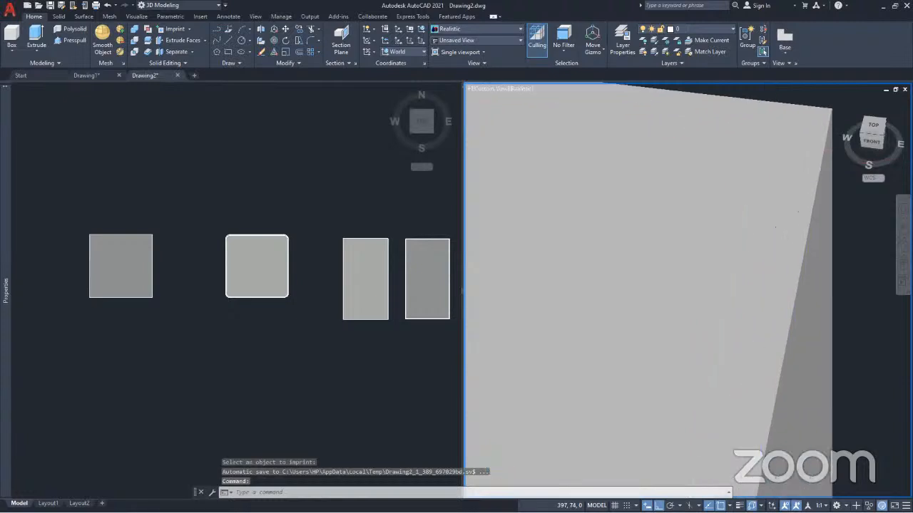
scroll(761, 151, down, 1)
click(739, 214)
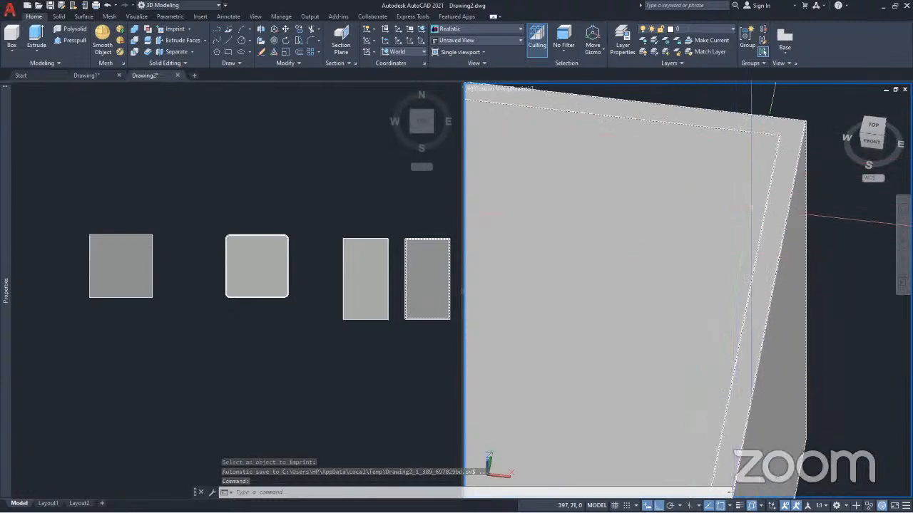
scroll(760, 178, down, 5)
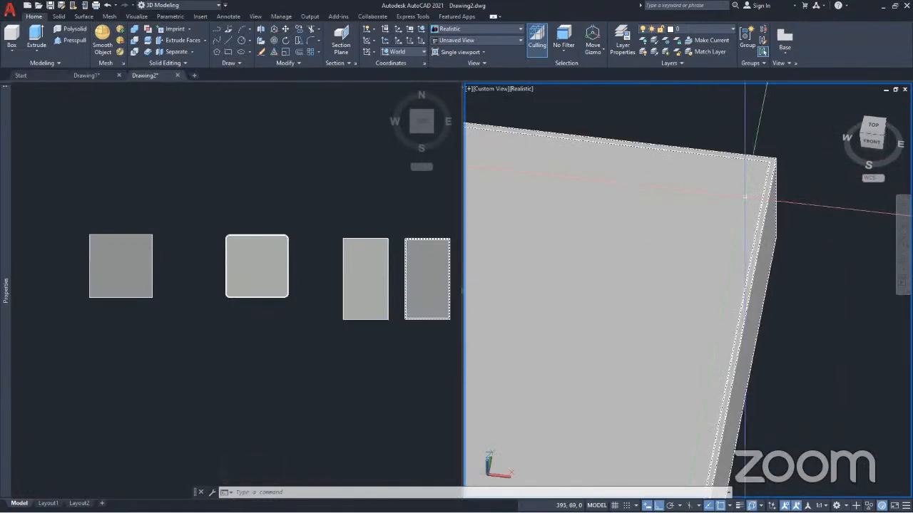
Step: Examine the imprinted slab from above and from the front, checking its top face, edges and front corner
key(Escape)
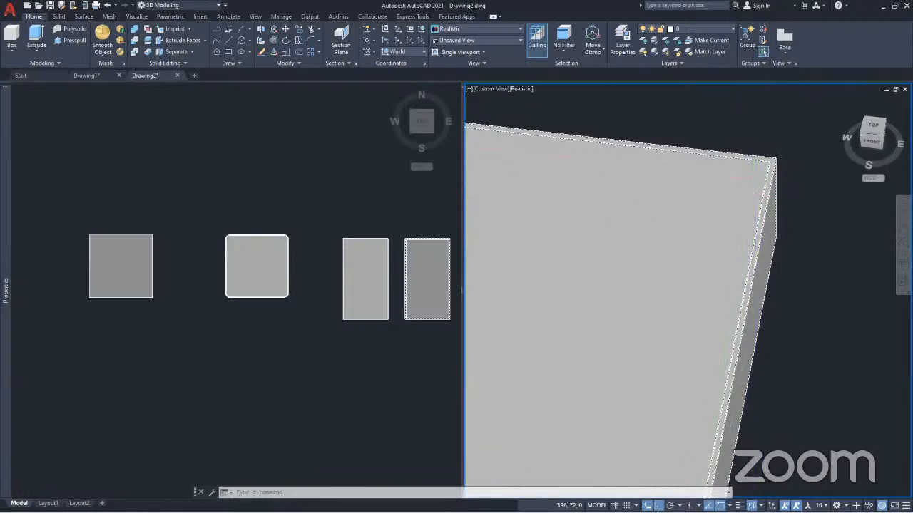
scroll(774, 181, down, 3)
click(706, 282)
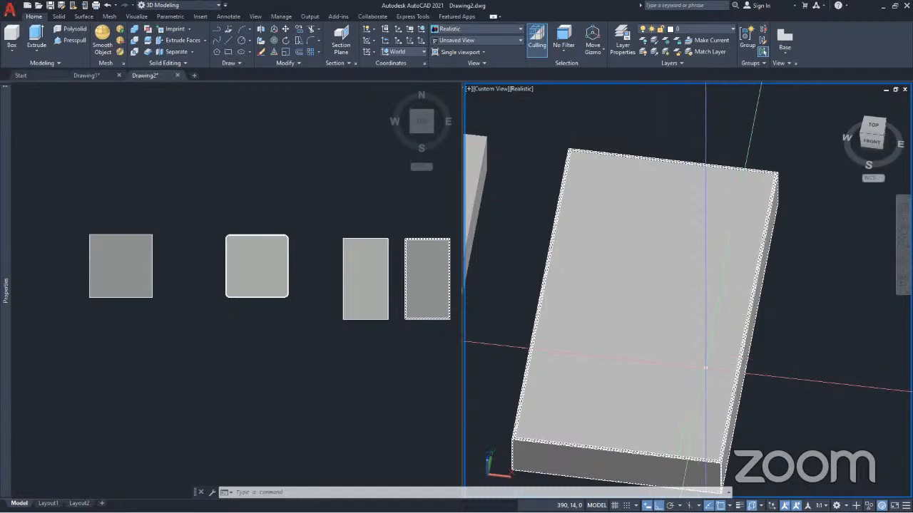
shift+middle_drag(645, 321, 668, 345)
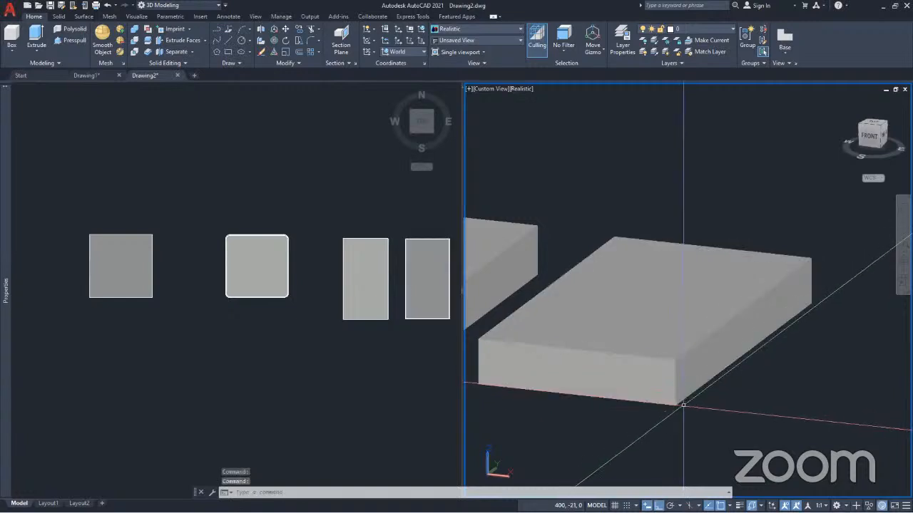
click(682, 401)
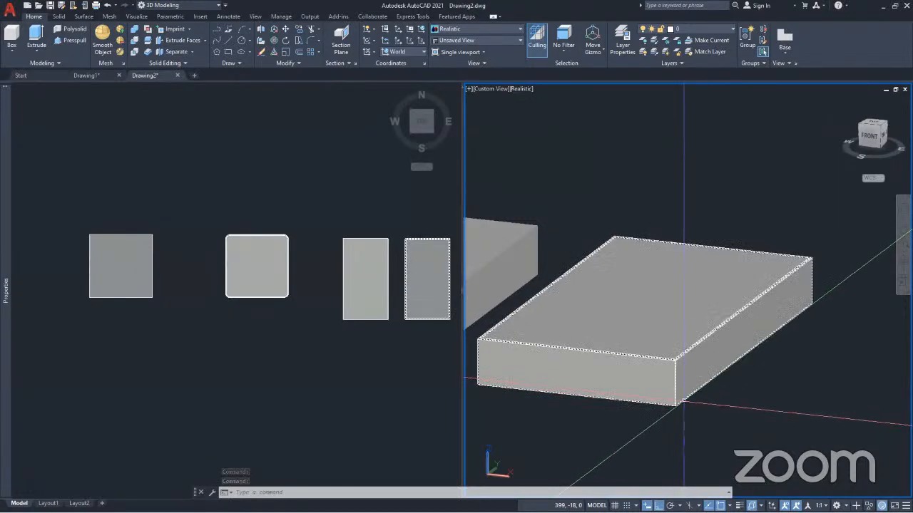
key(Escape)
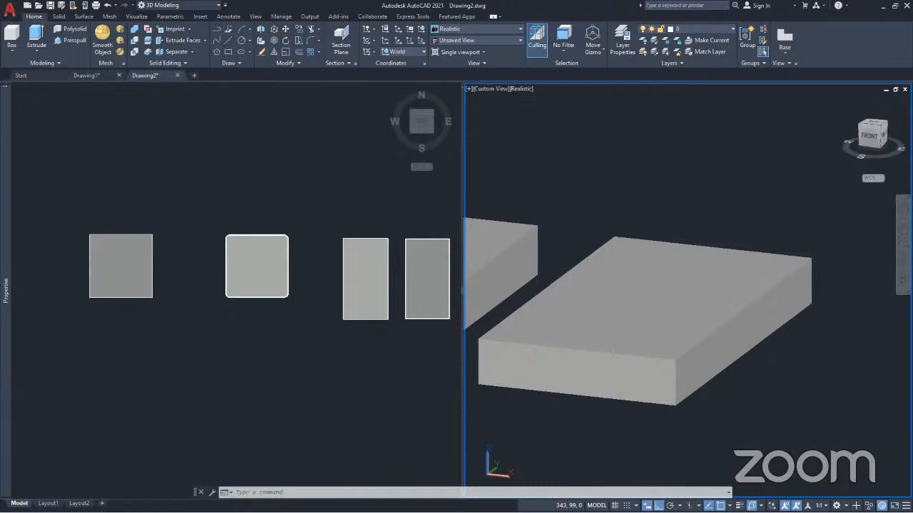
click(674, 360)
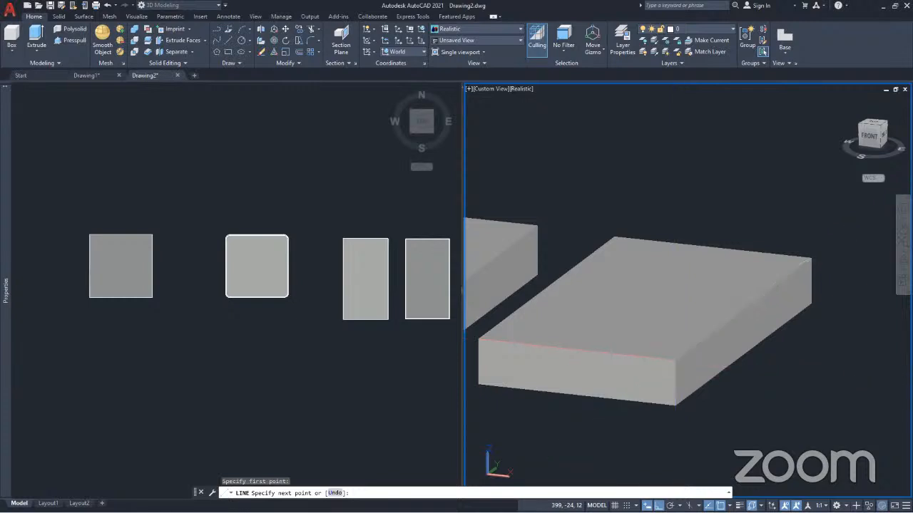
key(Escape)
scroll(643, 371, up, 4)
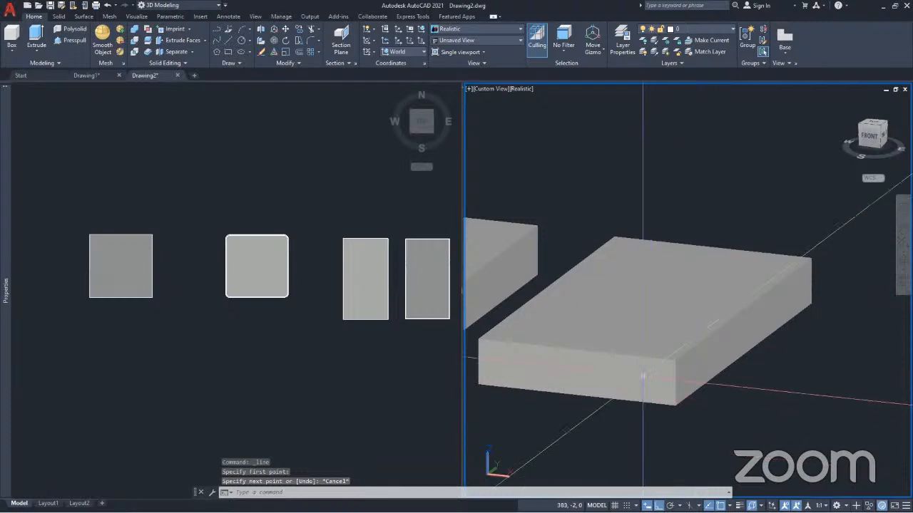
click(648, 333)
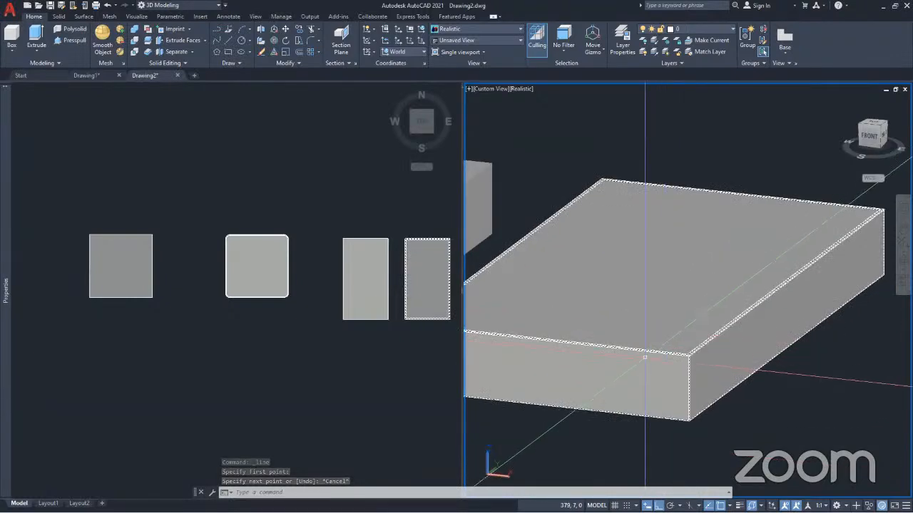
scroll(647, 335, down, 2)
middle_drag(648, 335, 648, 340)
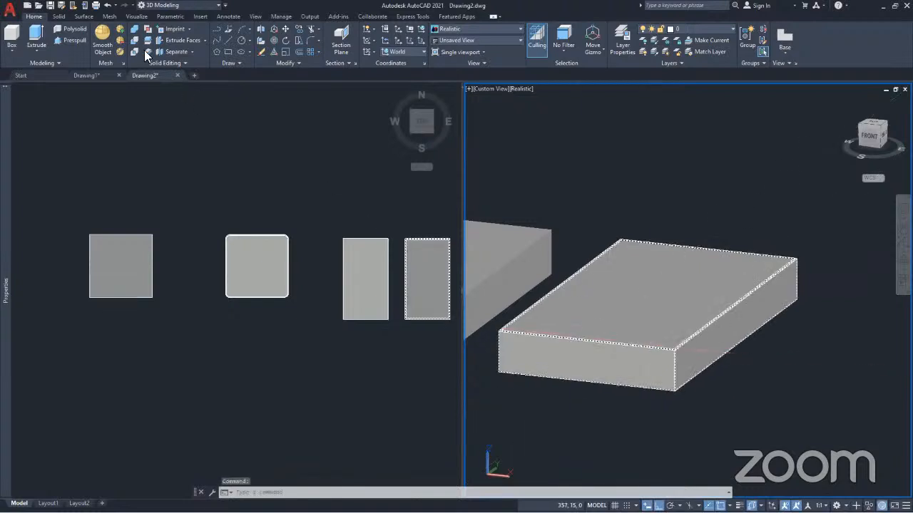
Step: Try to press-pull the area inside the imprinted outline down into the slab by 11
click(70, 40)
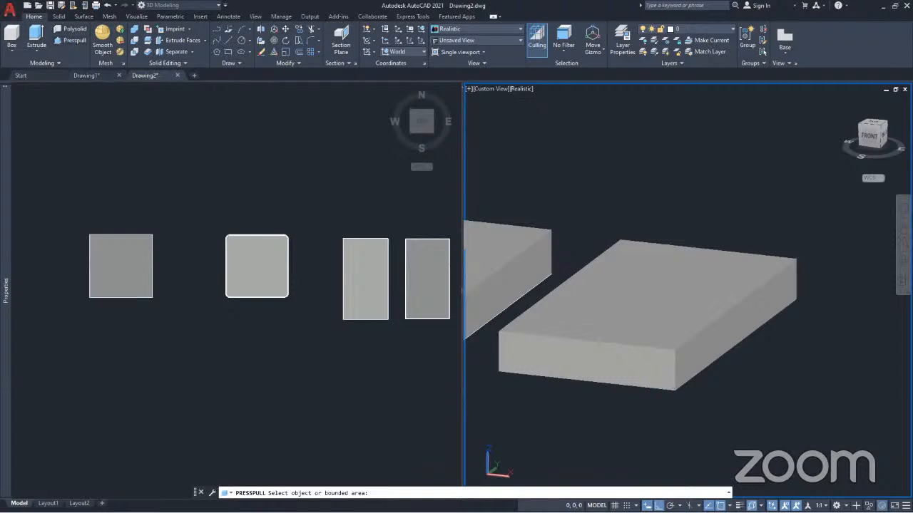
shift+middle_drag(661, 362, 648, 356)
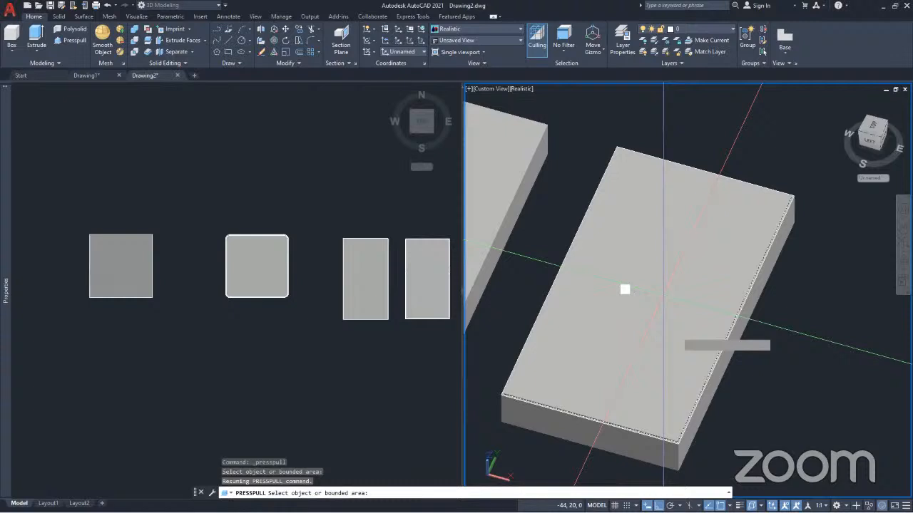
click(663, 297)
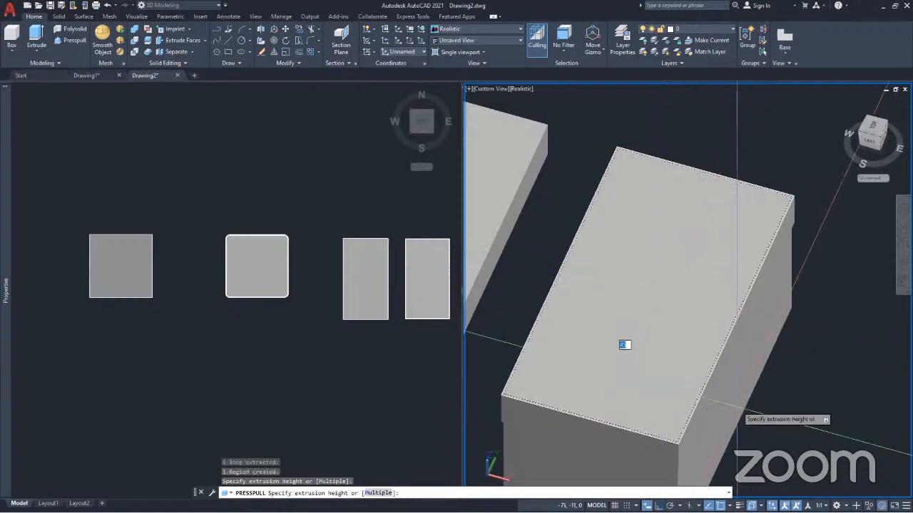
text(11)
key(Return)
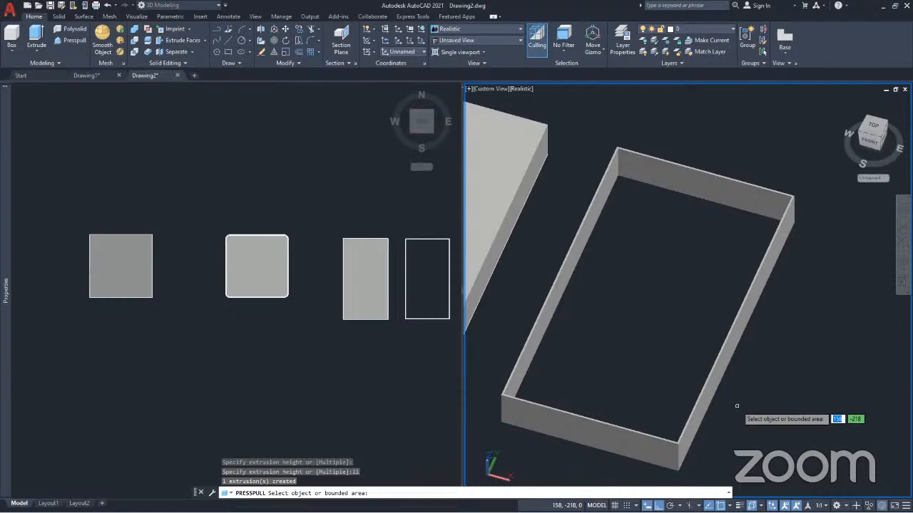
Step: Undo the press-pull on the slab and end the command
key(ctrl+z)
key(Return)
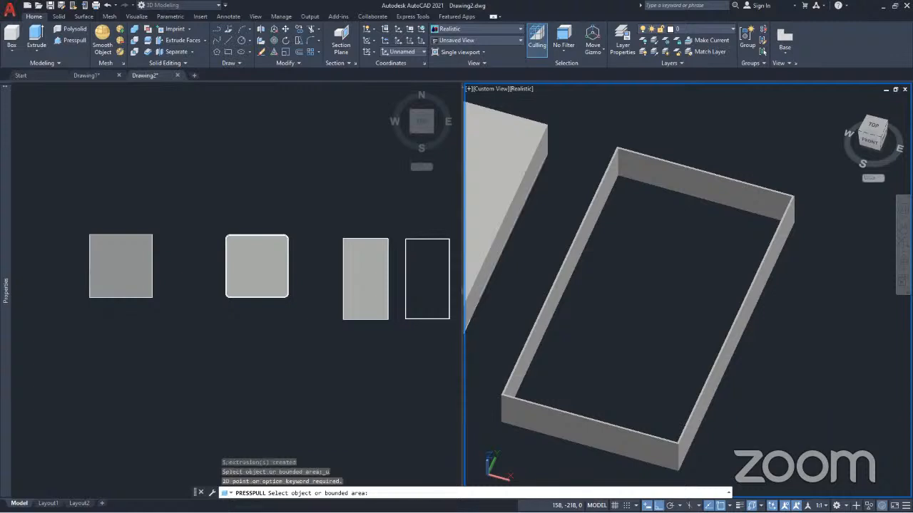
key(ctrl+z)
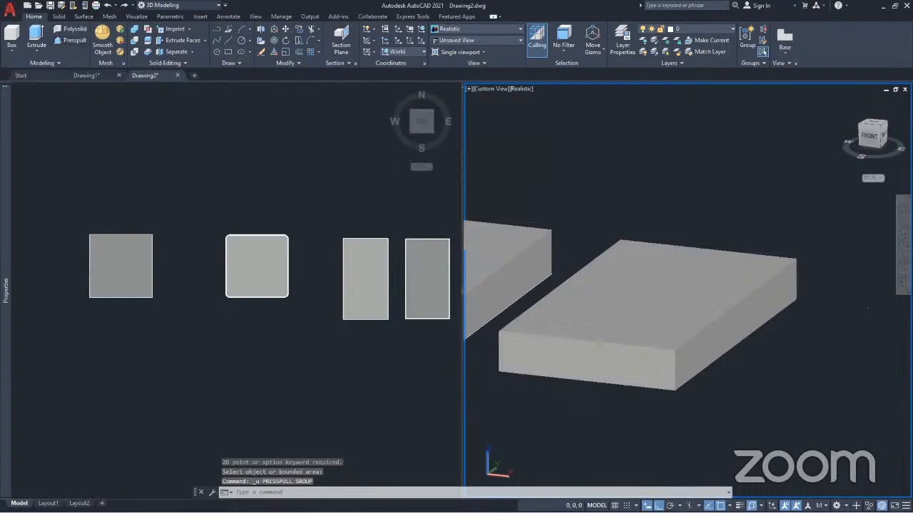
Step: Press-pull the area inside the imprinted outline down by 10.5 to hollow out the rightmost slab
key(Return)
click(664, 293)
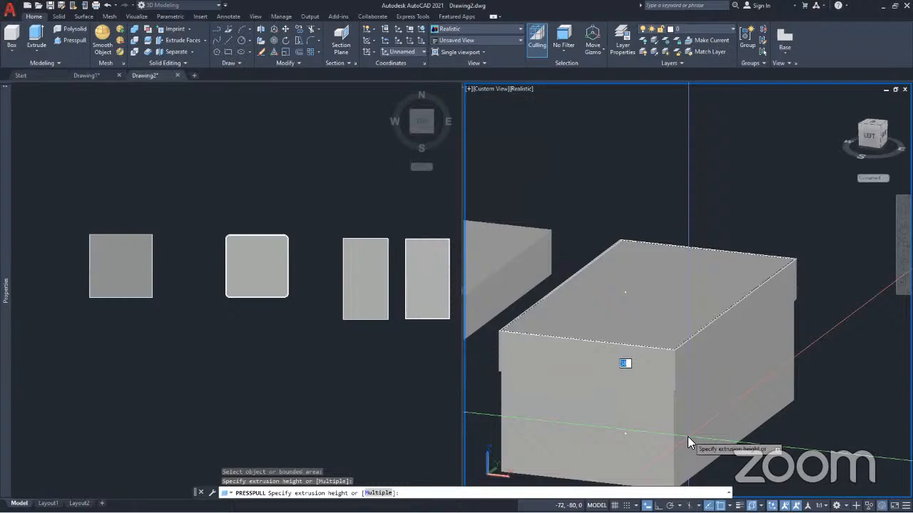
text(10.5)
key(Return)
key(Return)
scroll(671, 302, down, 2)
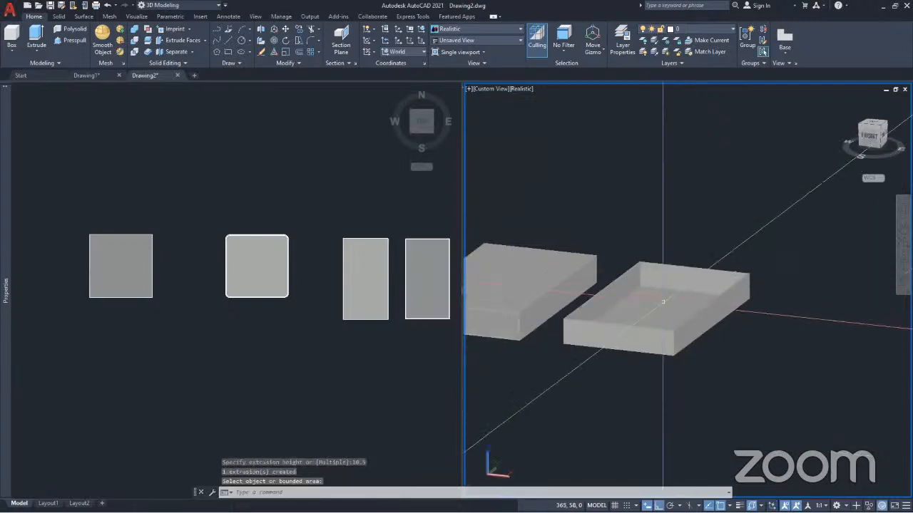
Step: Inspect the hollowed slab and the neighbouring solids, ending close to the square slab at the origin
shift+middle_drag(611, 345, 689, 332)
key(Escape)
scroll(642, 313, down, 4)
scroll(594, 311, up, 4)
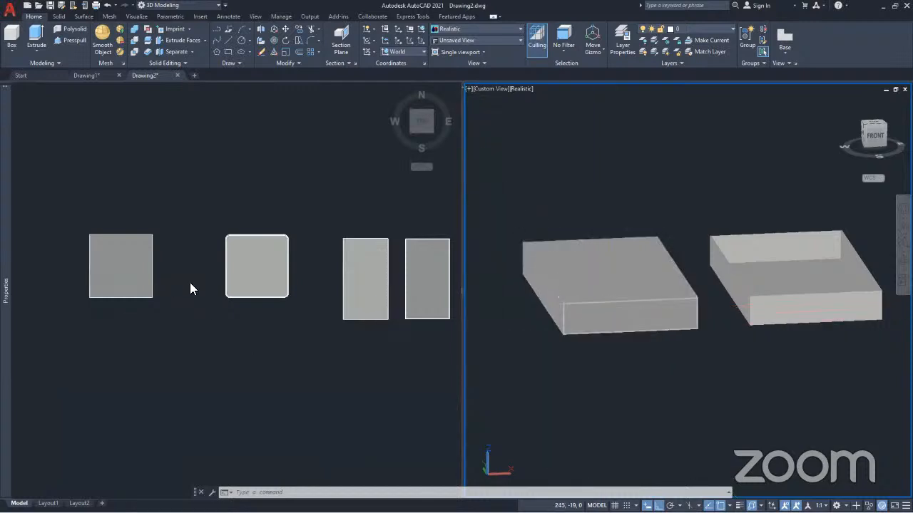
scroll(611, 330, down, 2)
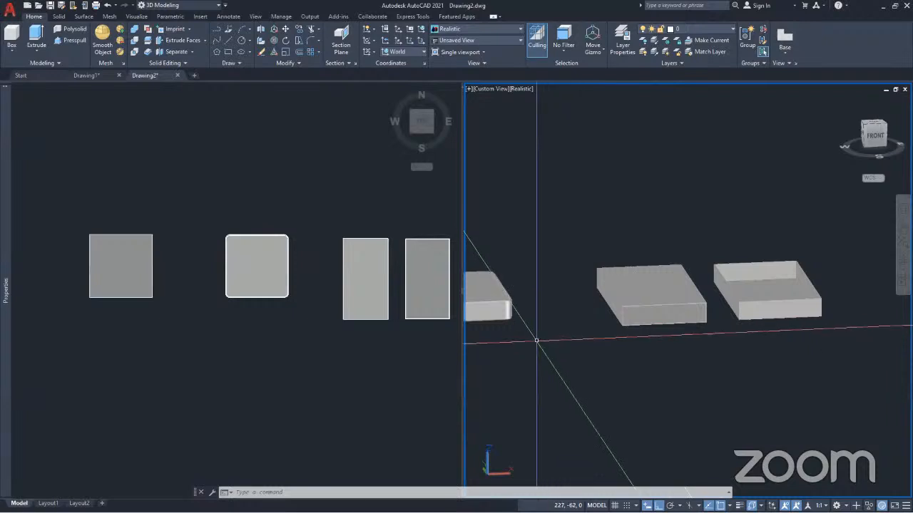
shift+middle_drag(541, 346, 897, 340)
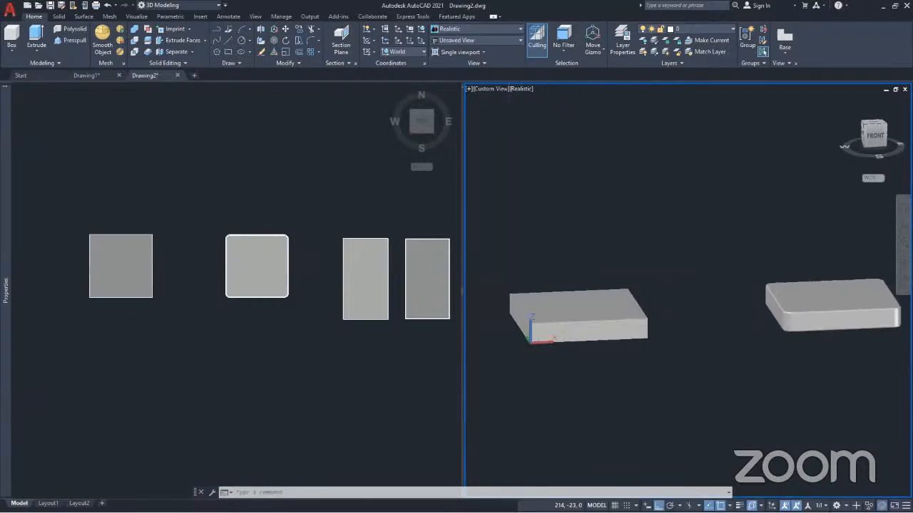
middle_drag(587, 349, 671, 364)
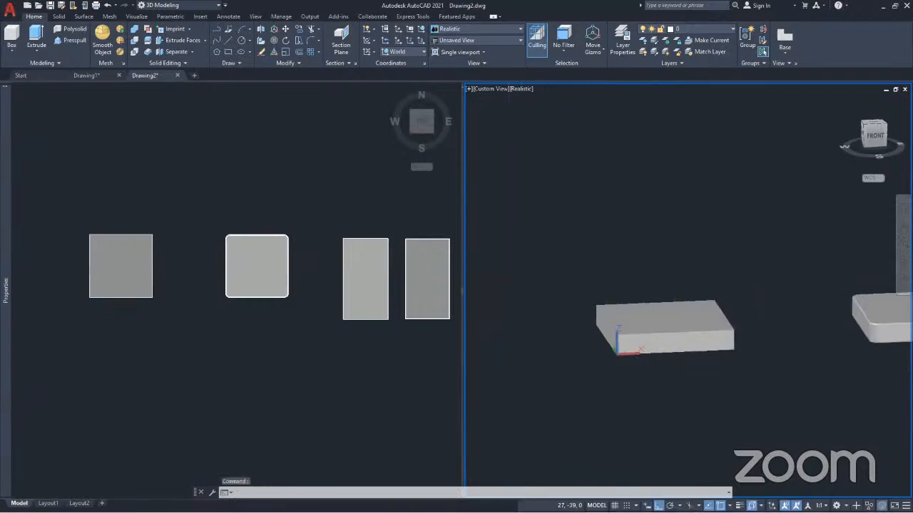
scroll(646, 270, up, 5)
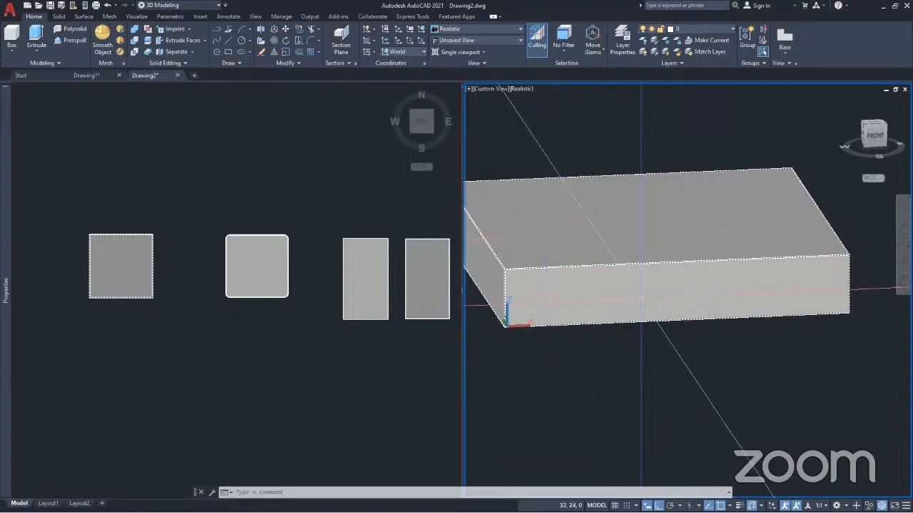
Step: Align the UCS with the front side face of the square slab at the origin, accepting the proposed orientation
key(Escape)
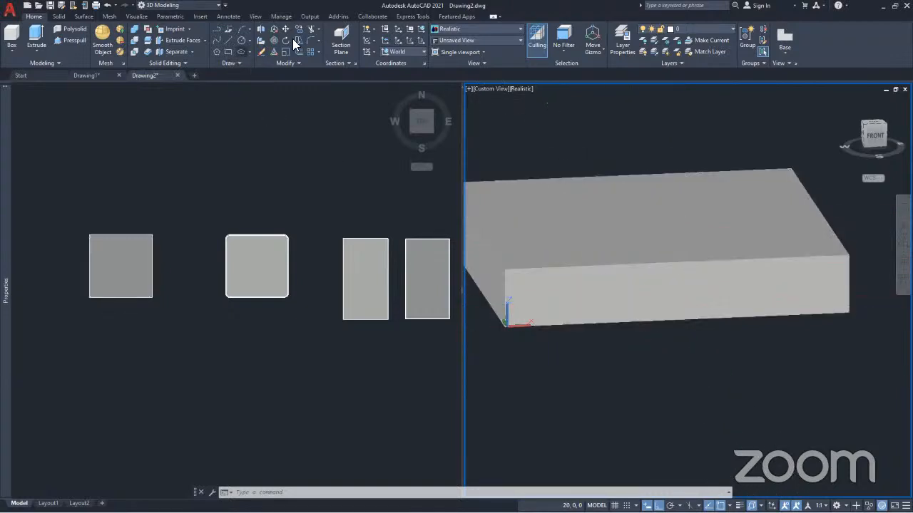
click(188, 30)
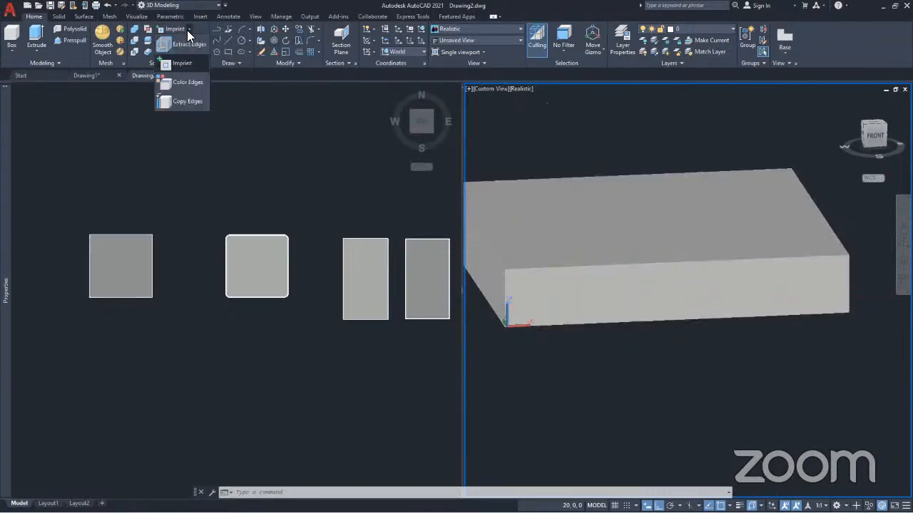
click(188, 30)
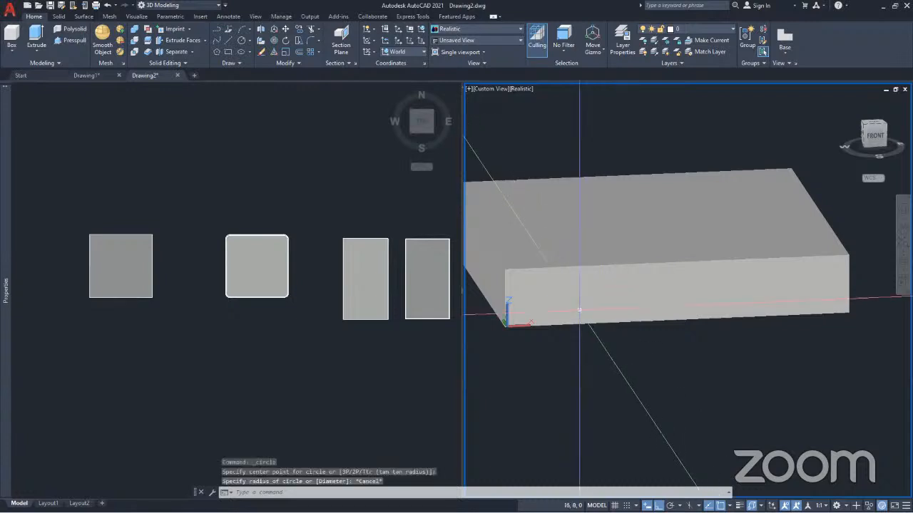
shift+middle_drag(570, 299, 736, 343)
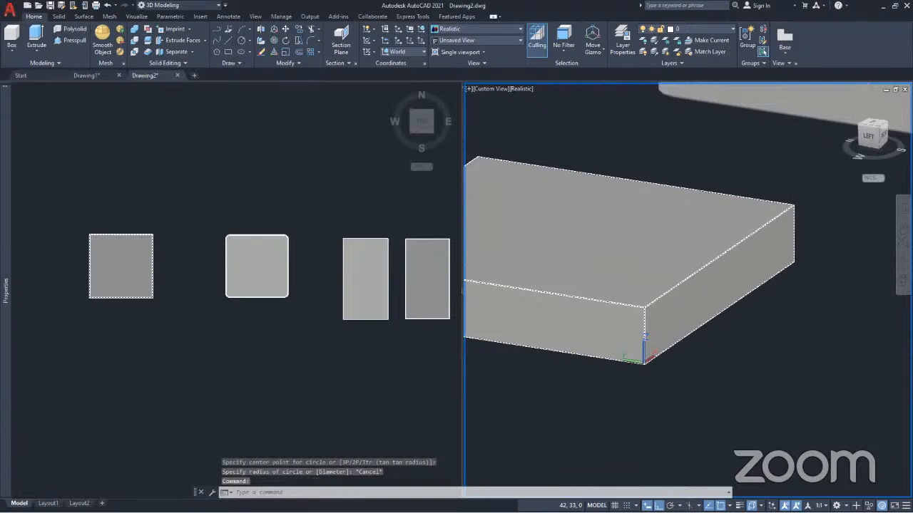
click(241, 41)
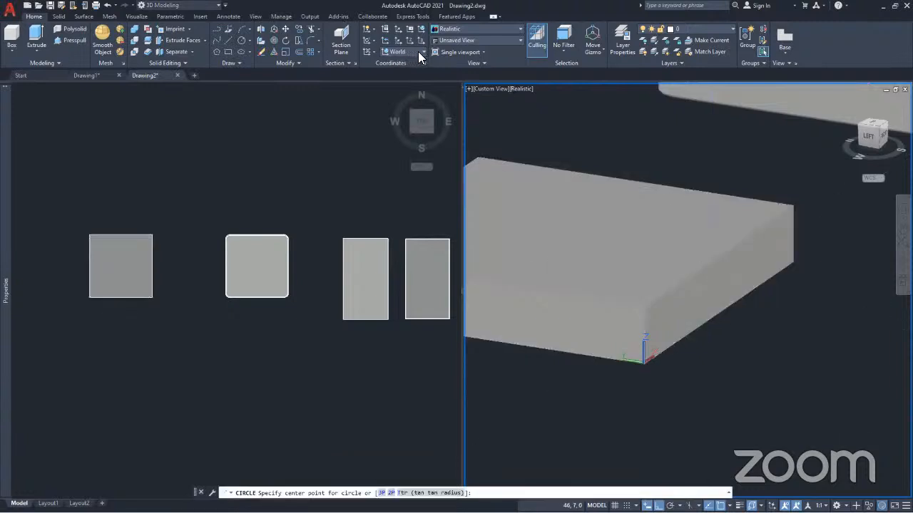
click(421, 52)
click(422, 53)
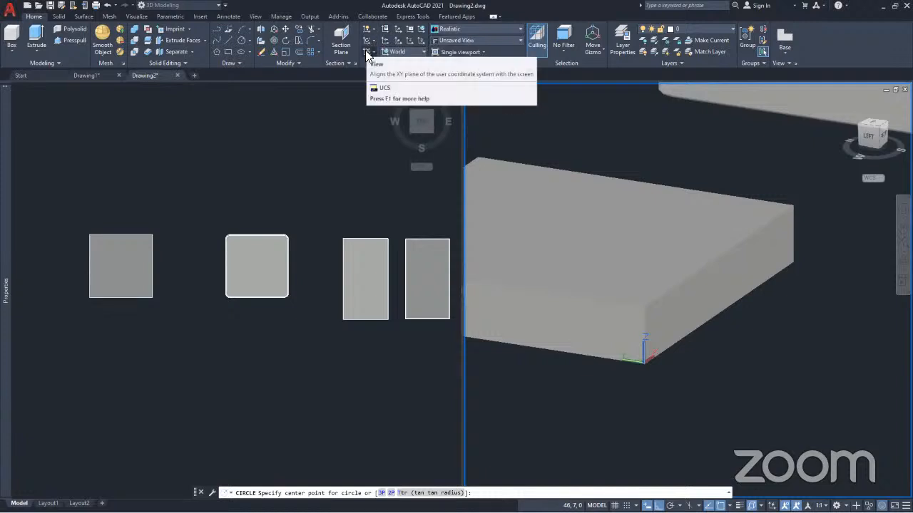
click(372, 51)
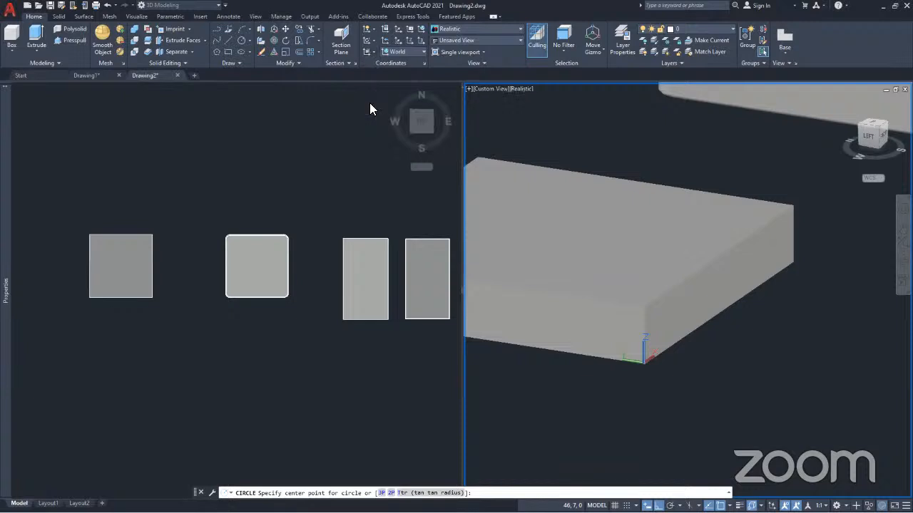
click(370, 103)
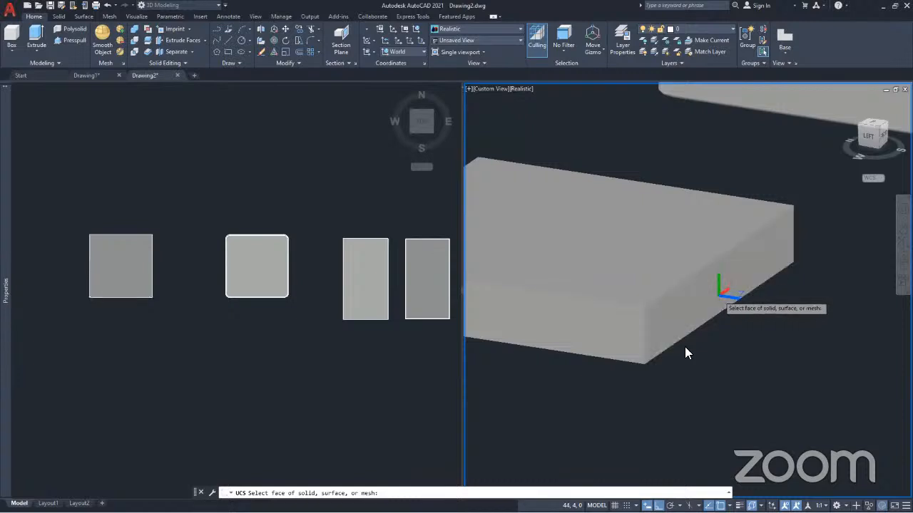
click(721, 296)
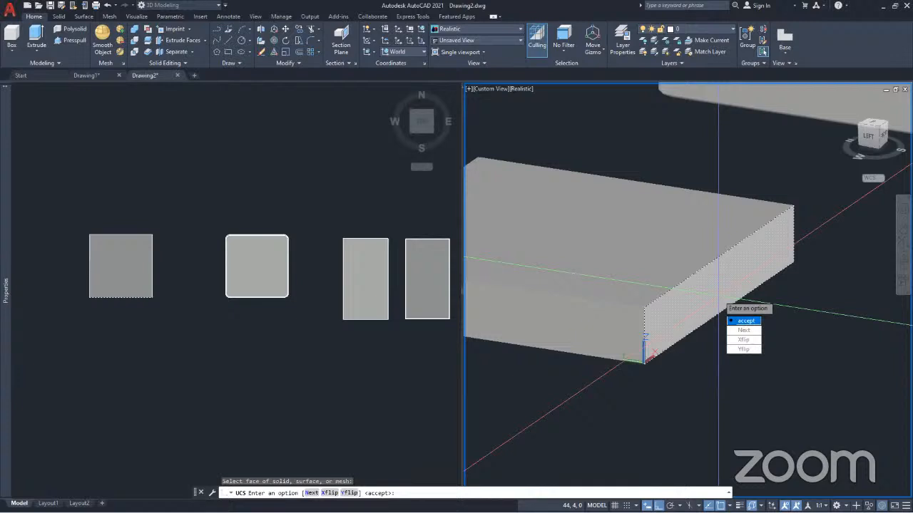
click(744, 321)
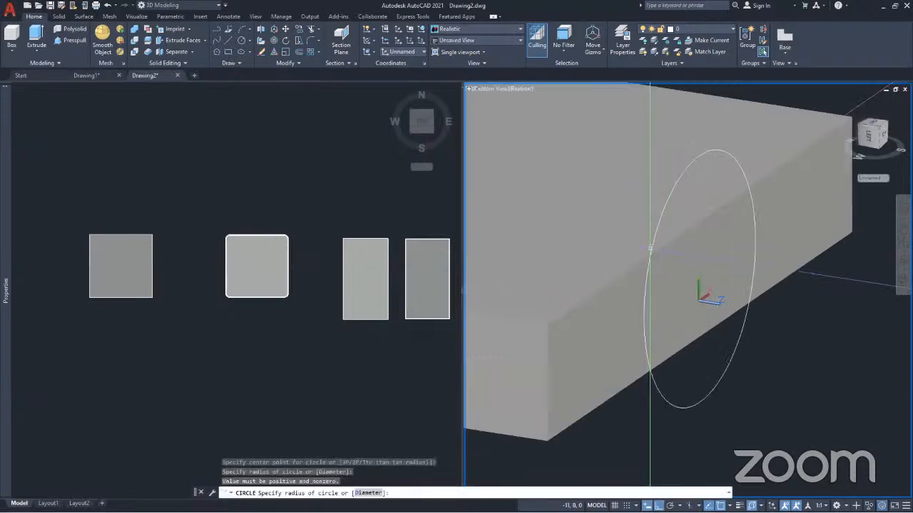
Step: Try a circle centred on the square slab's front face, reaching past its edges, and undo it
click(651, 252)
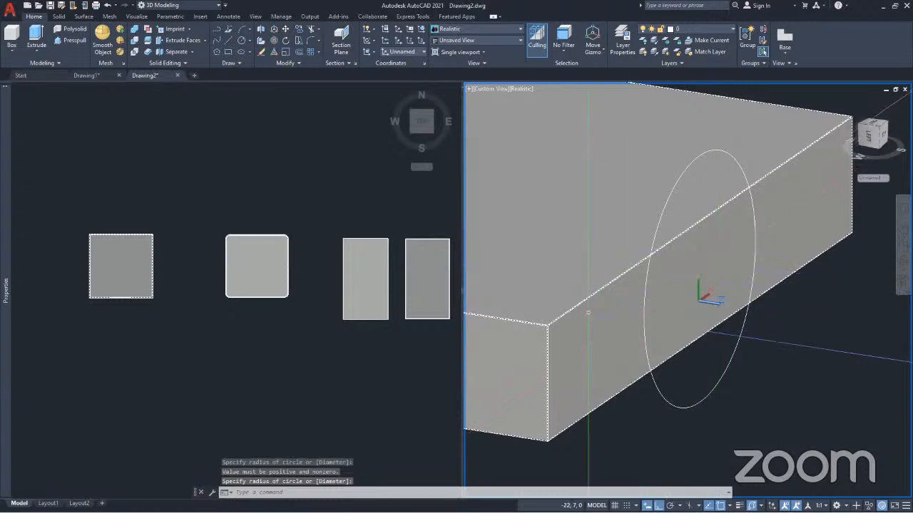
key(ctrl+z)
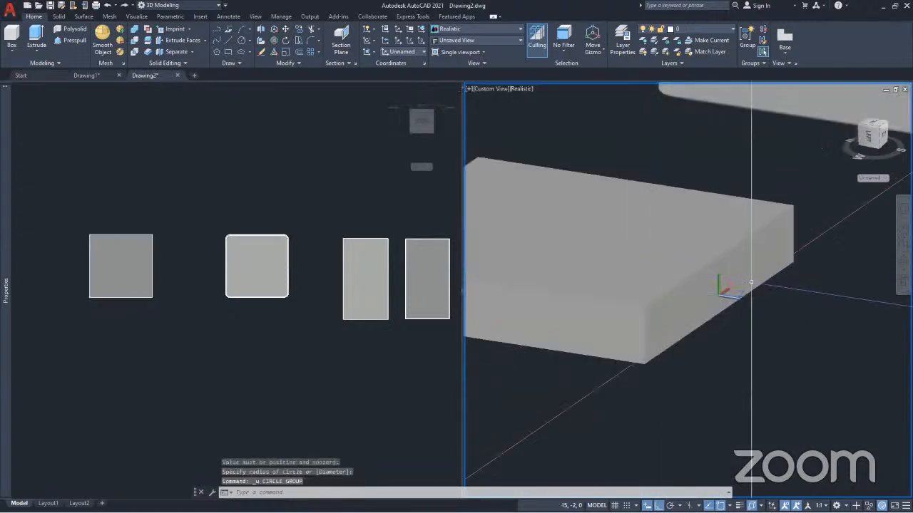
Step: Draw a circle centred on the square slab's front side face, reaching roughly to the face's upper and lower edges
scroll(754, 286, up, 3)
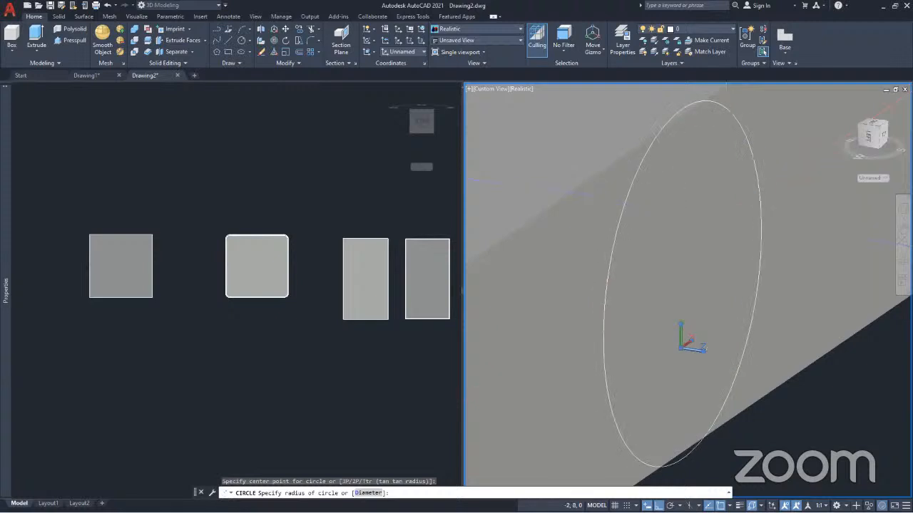
click(726, 238)
scroll(691, 282, down, 3)
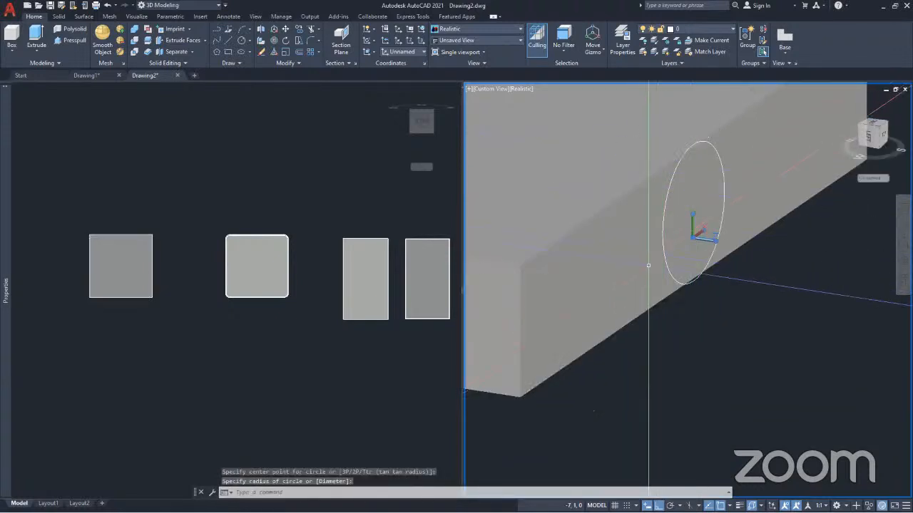
shift+middle_drag(695, 286, 582, 288)
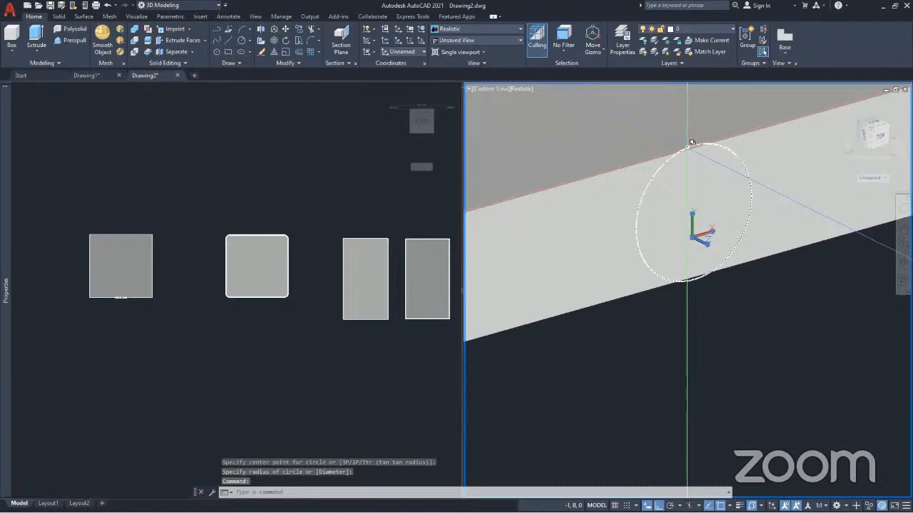
Step: Stretch the circle by its upper quadrant grip to a radius of 5
click(691, 143)
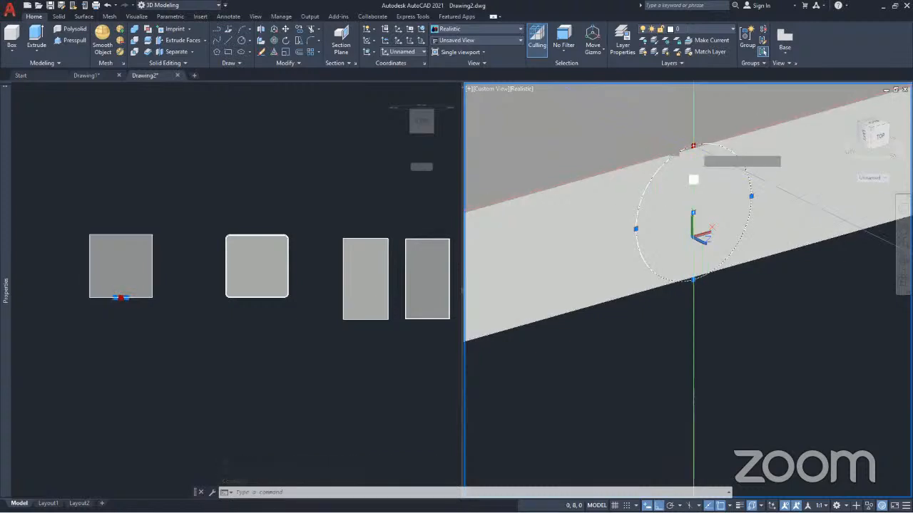
click(693, 146)
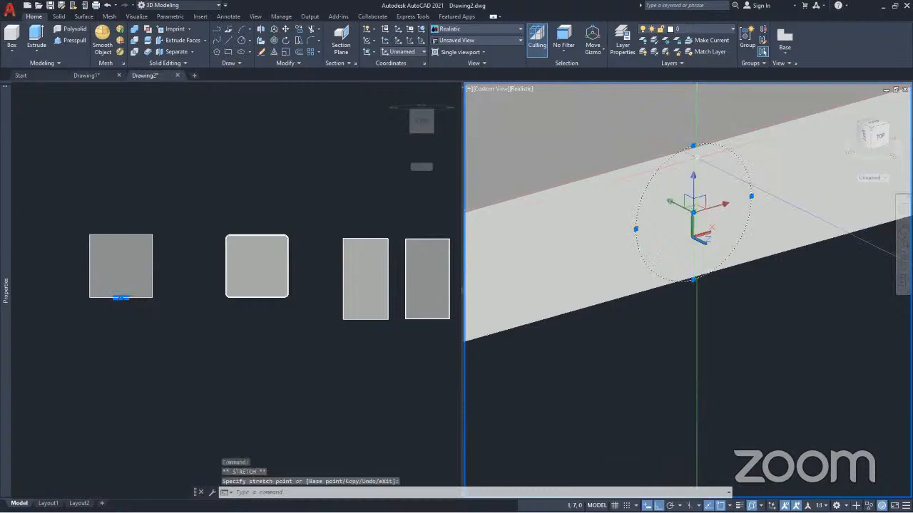
click(693, 145)
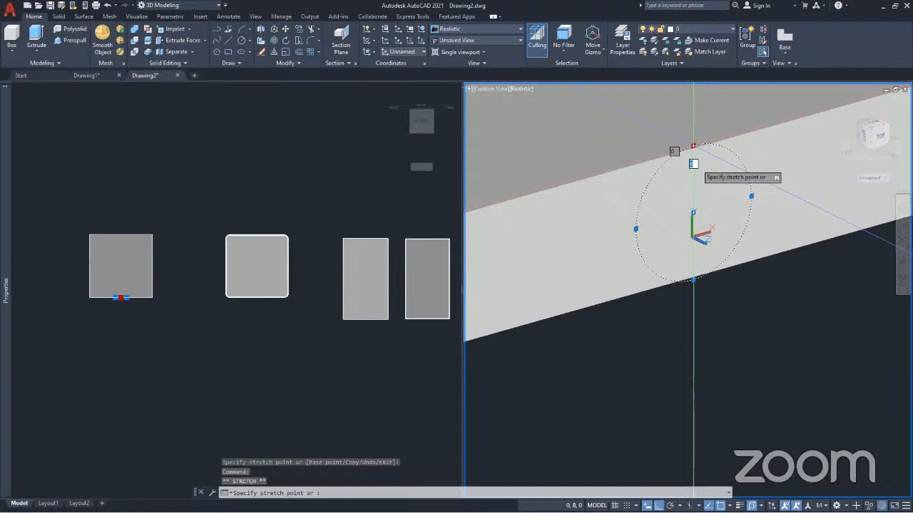
scroll(696, 171, up, 3)
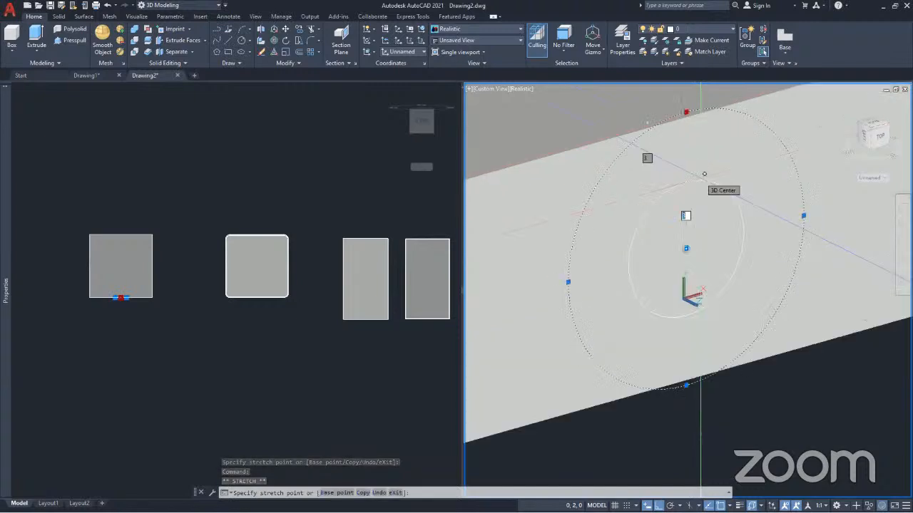
text(5)
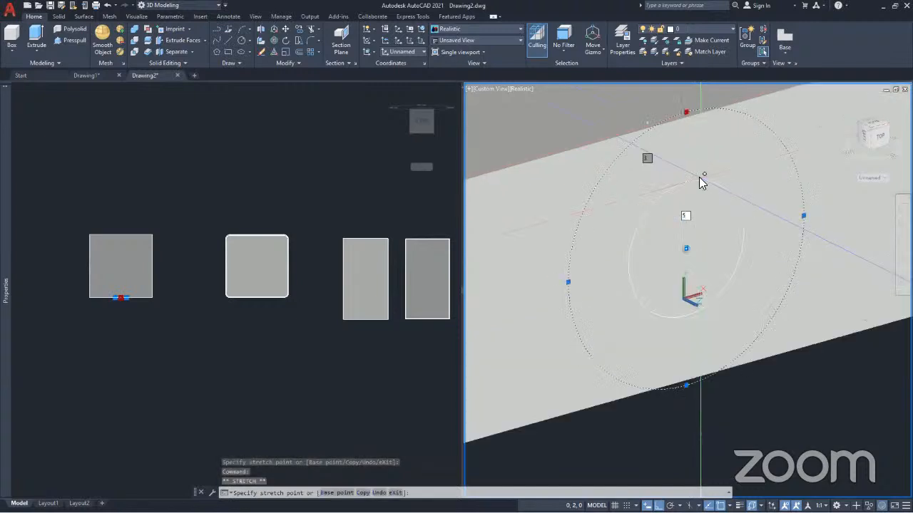
key(Return)
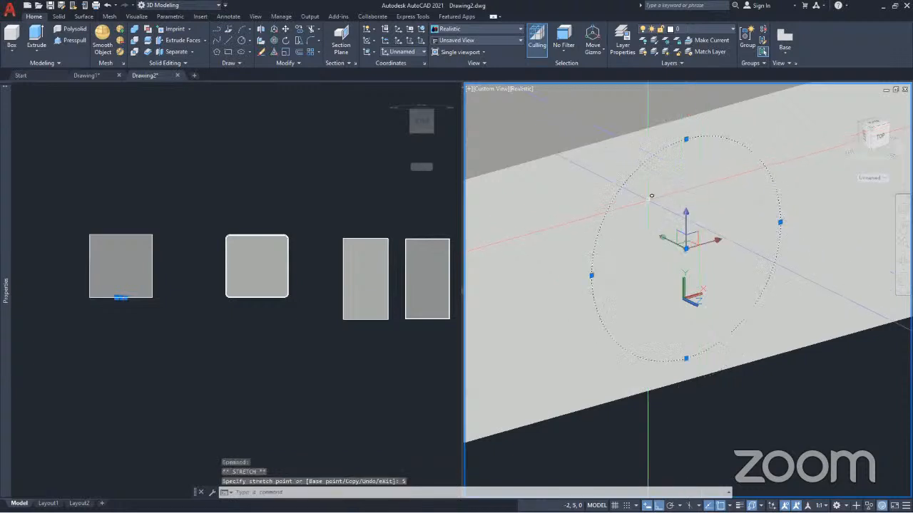
key(Escape)
scroll(668, 268, down, 5)
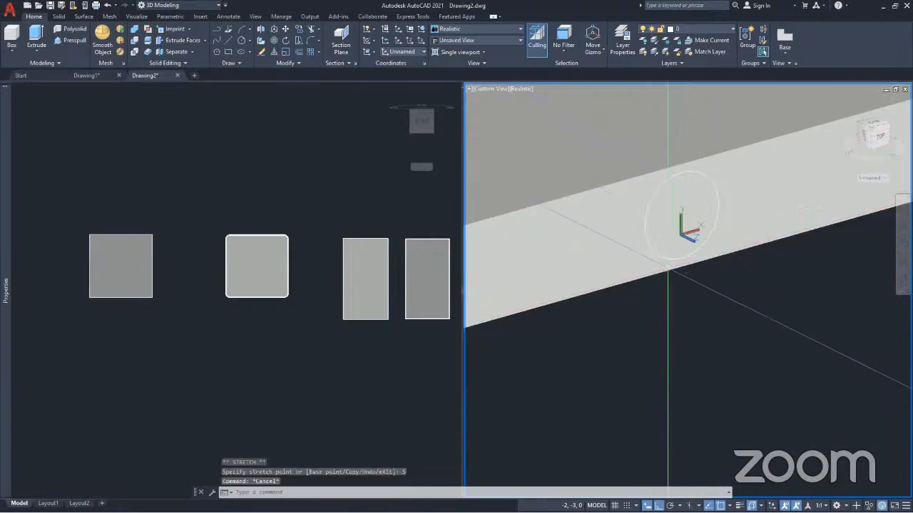
Step: Turn off the UCS icon so the circle on the front face is unobstructed
shift+middle_drag(668, 269, 753, 281)
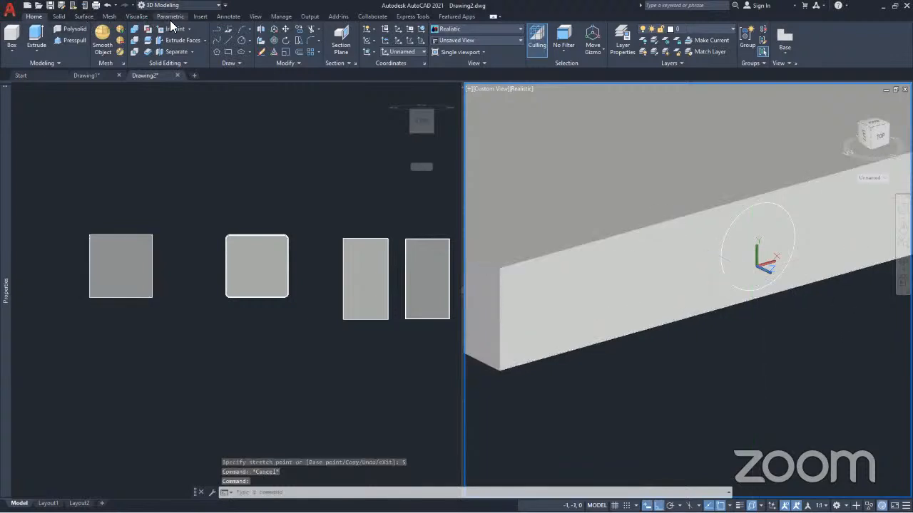
click(251, 17)
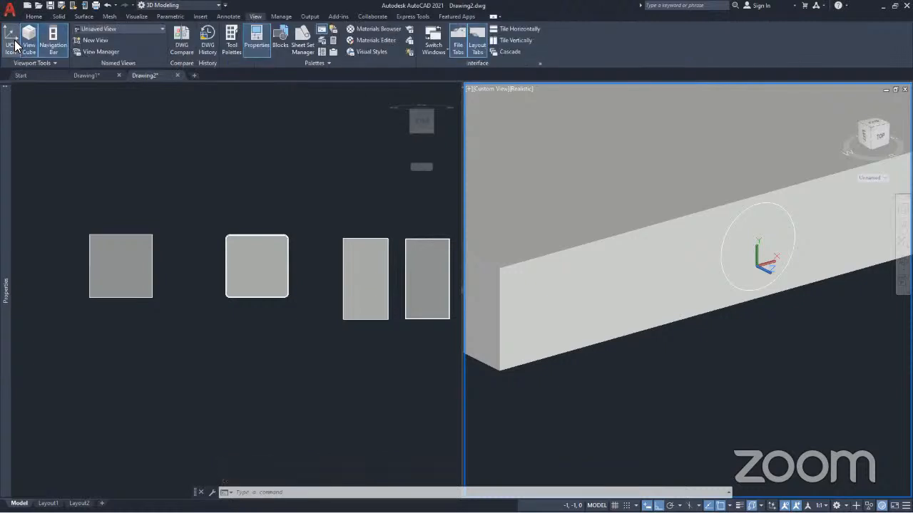
click(12, 43)
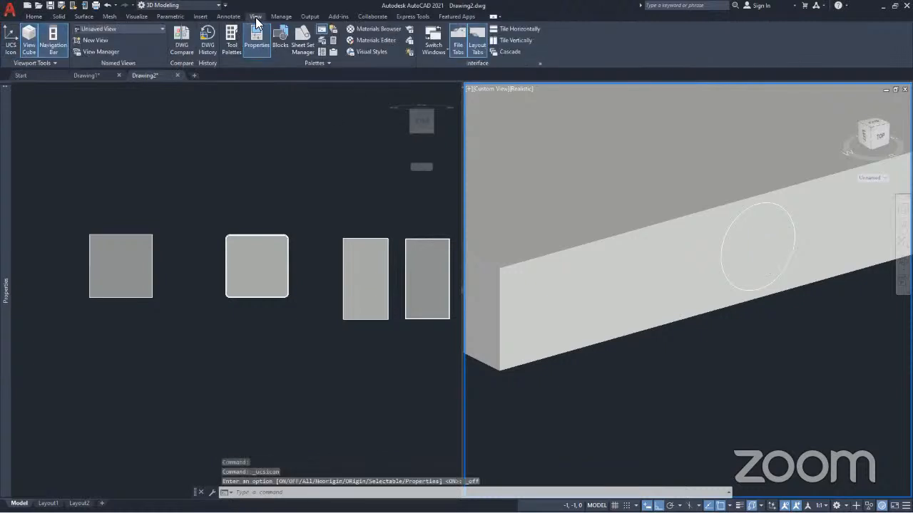
click(34, 17)
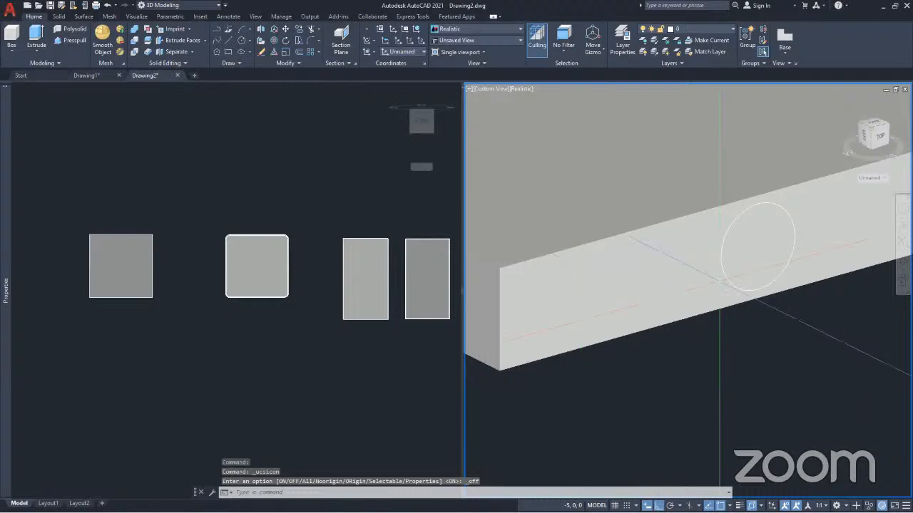
Step: Pick the circle from the overlapping objects on the front face using selection cycling, and clear the selection
scroll(808, 213, up, 3)
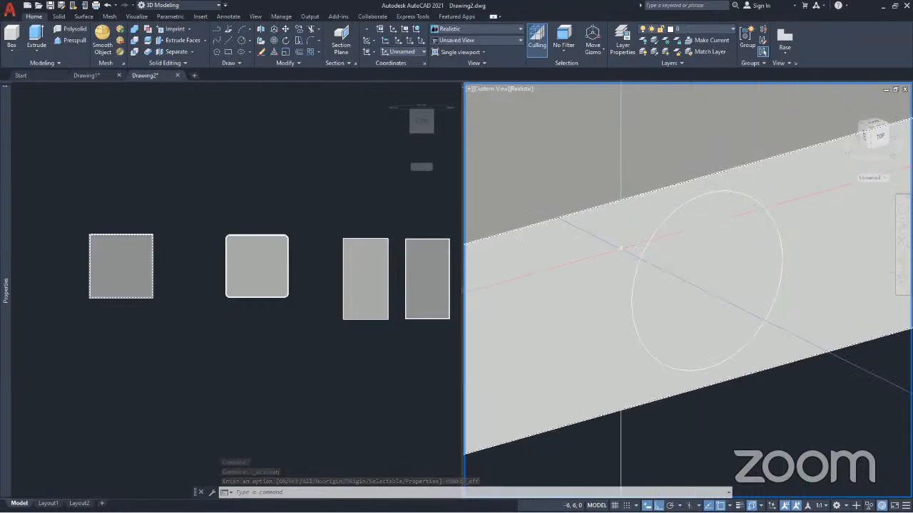
click(651, 255)
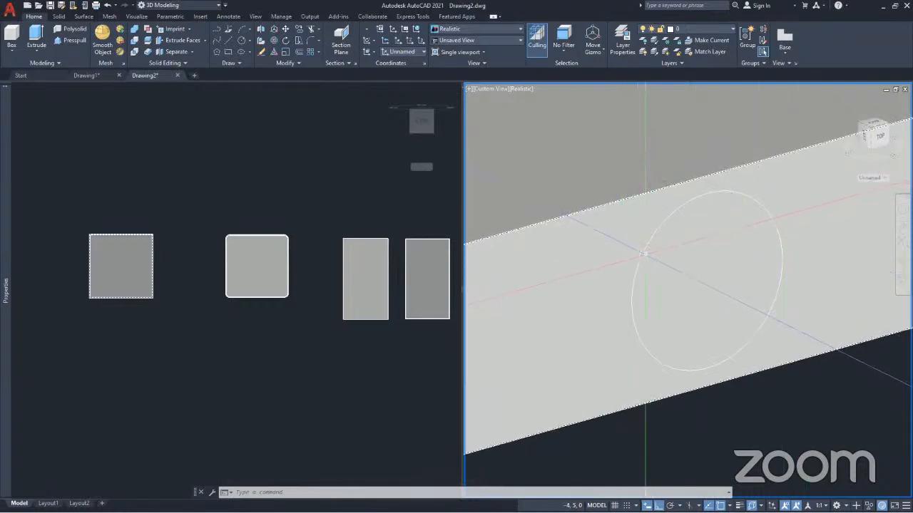
click(649, 244)
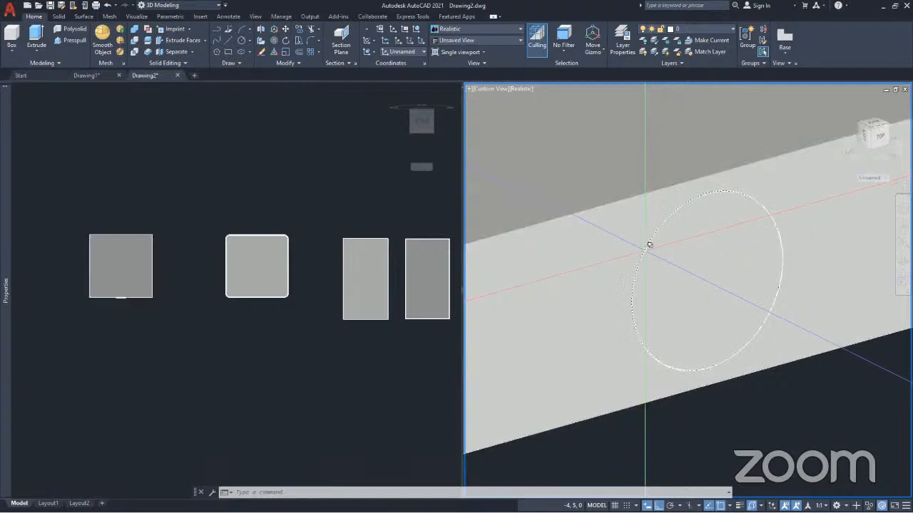
click(697, 285)
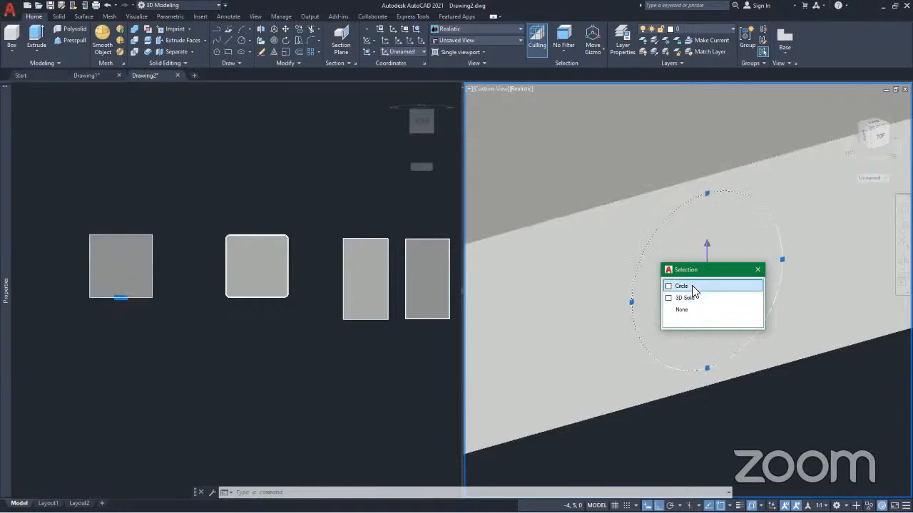
click(692, 285)
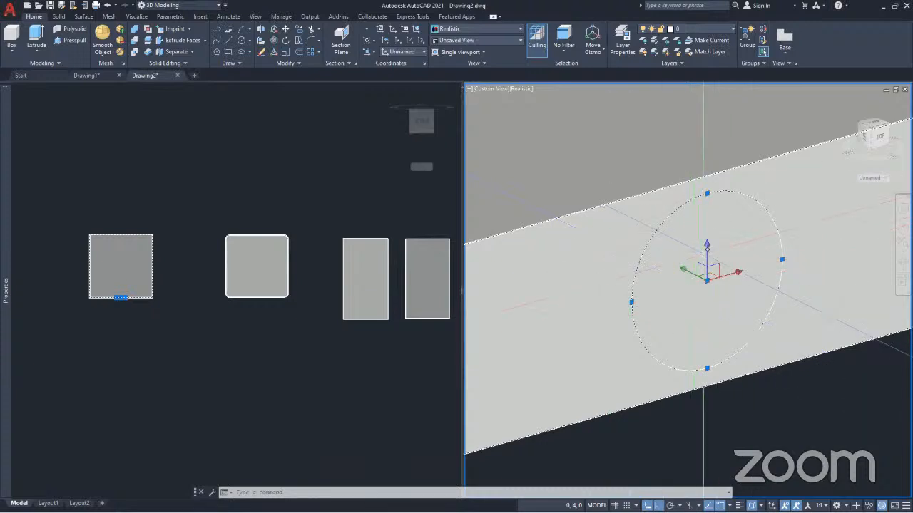
key(Escape)
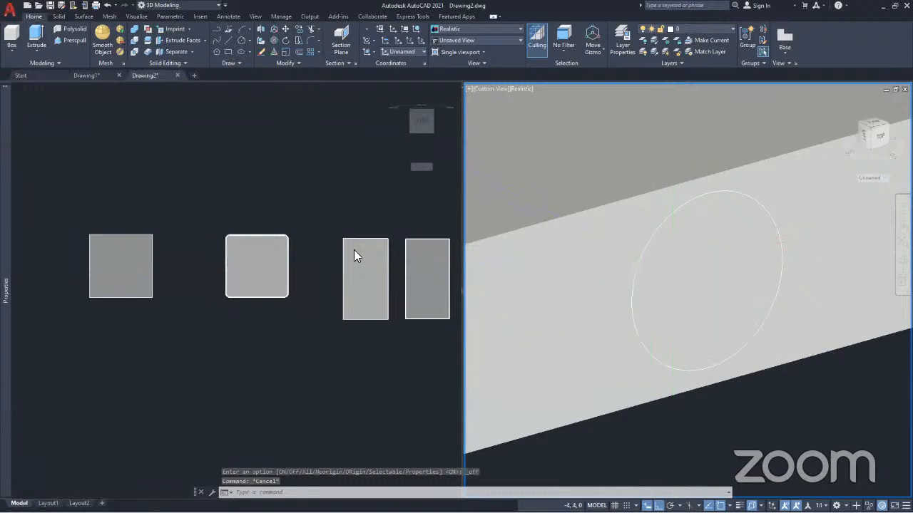
Step: Imprint the circle onto the square slab's front face, keeping the source circle
click(571, 232)
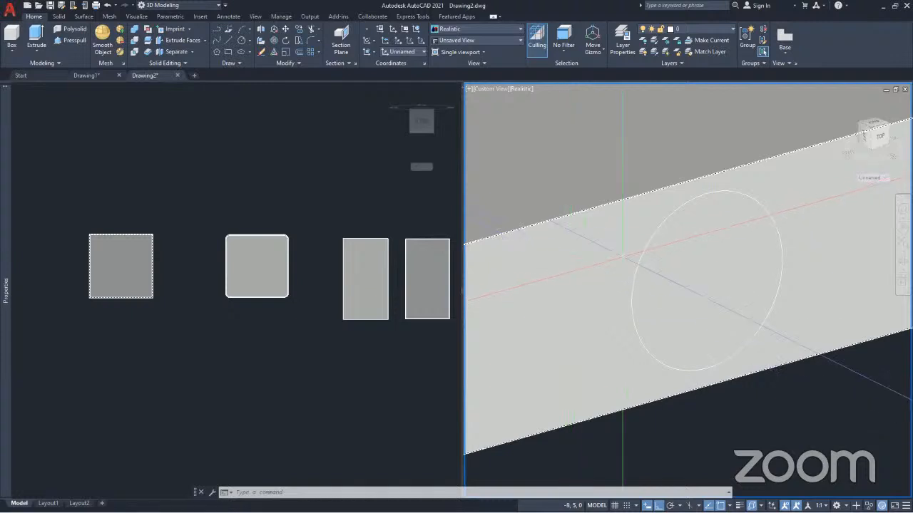
scroll(680, 270, down, 2)
scroll(681, 243, down, 1)
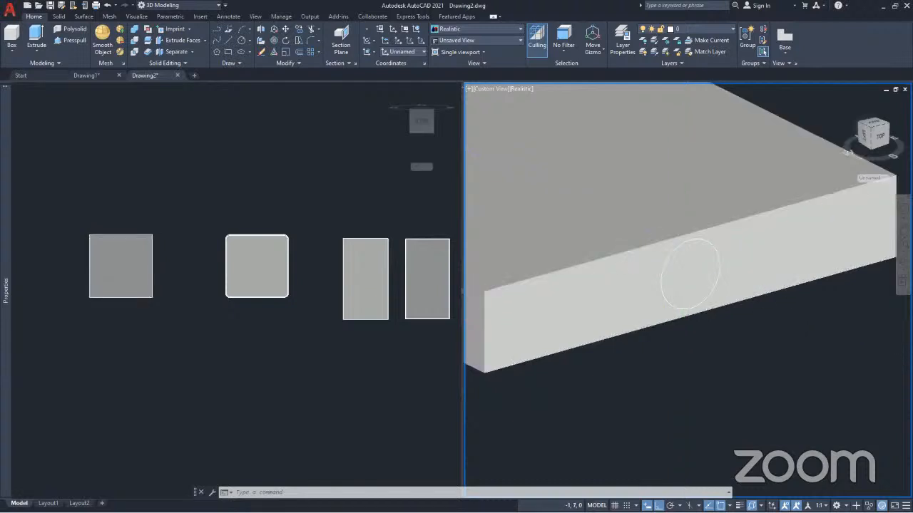
scroll(677, 242, up, 3)
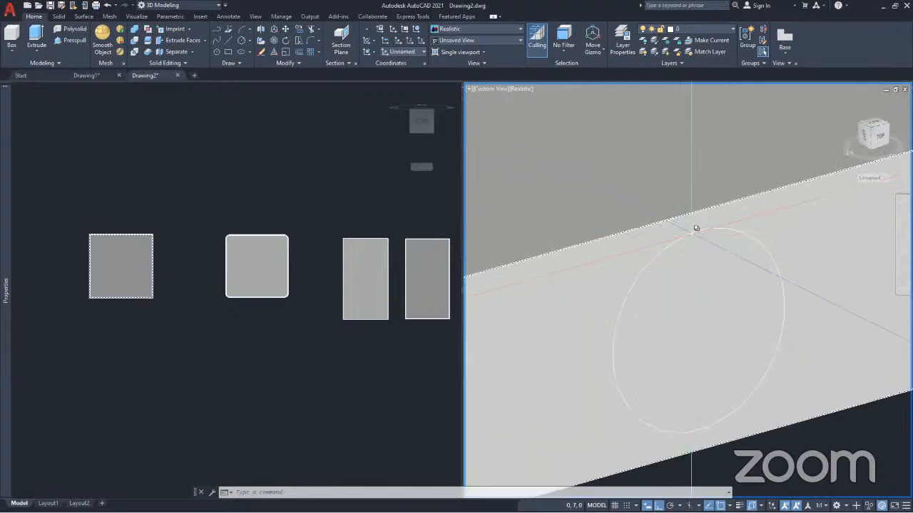
scroll(726, 274, down, 4)
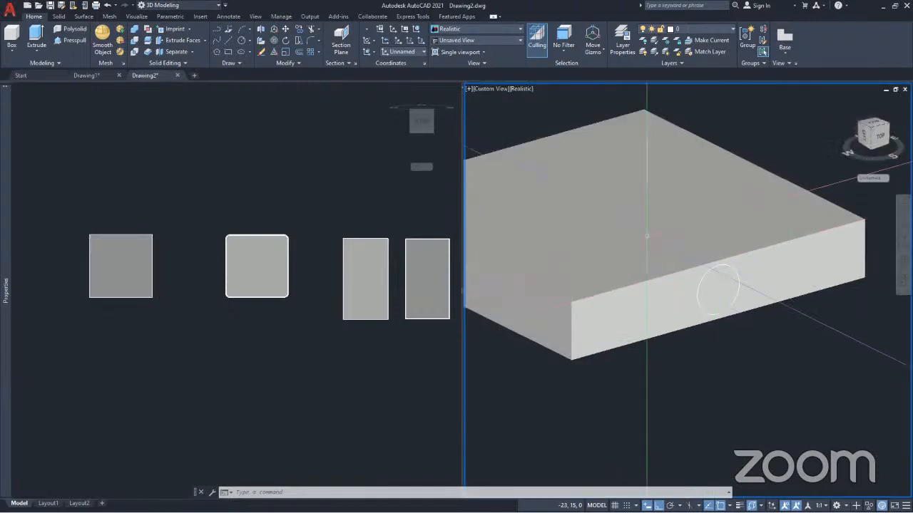
scroll(727, 281, up, 4)
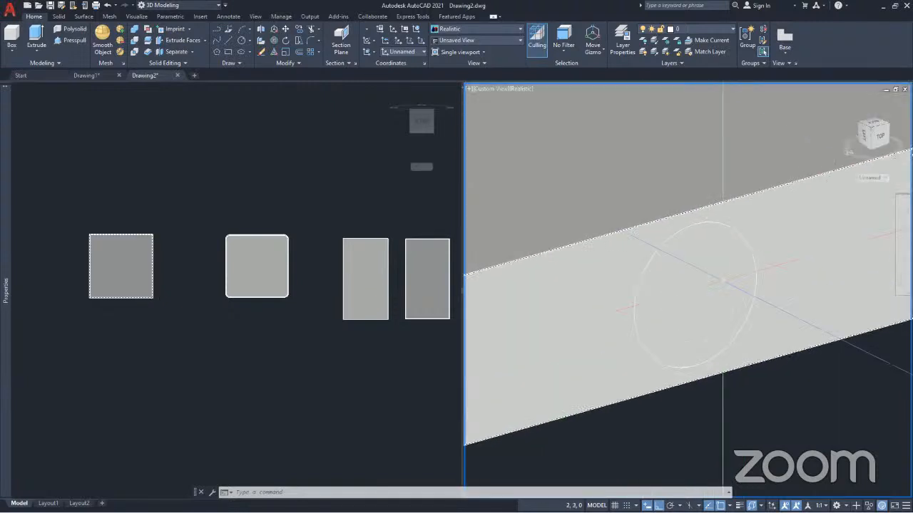
click(191, 30)
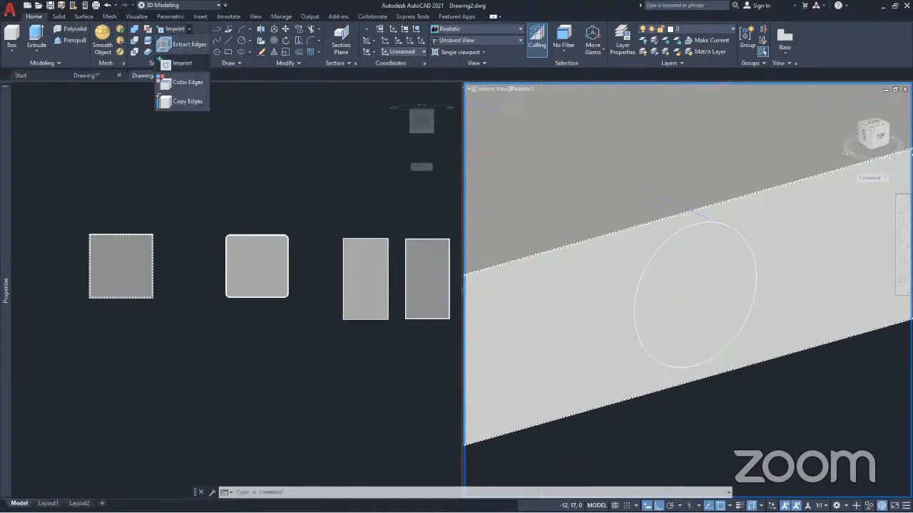
click(181, 64)
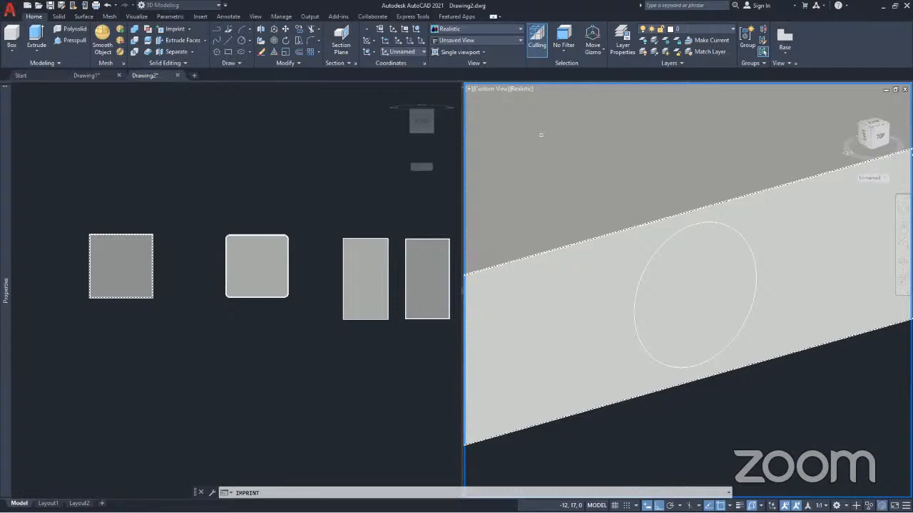
click(706, 311)
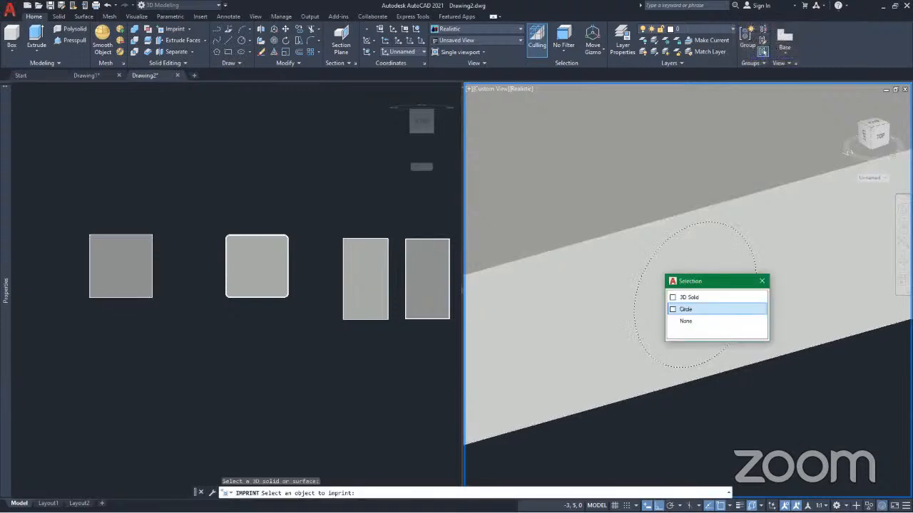
click(685, 308)
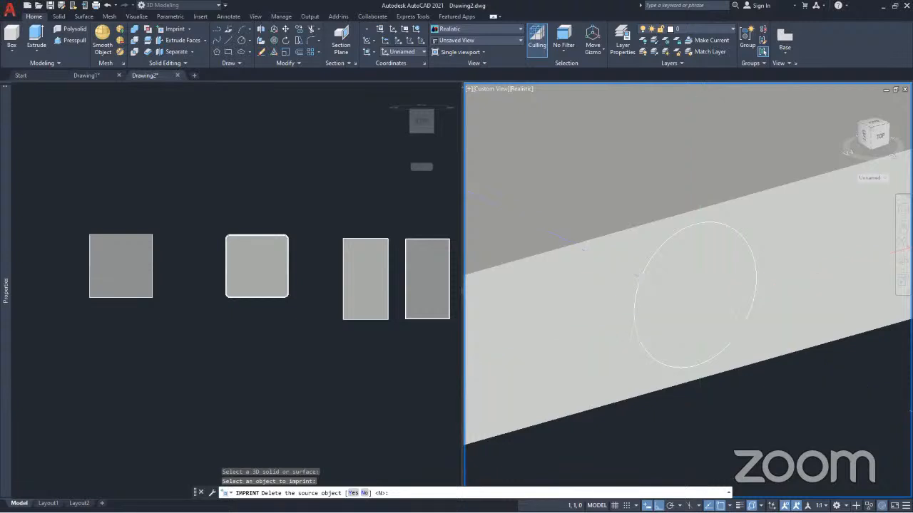
key(Return)
key(Escape)
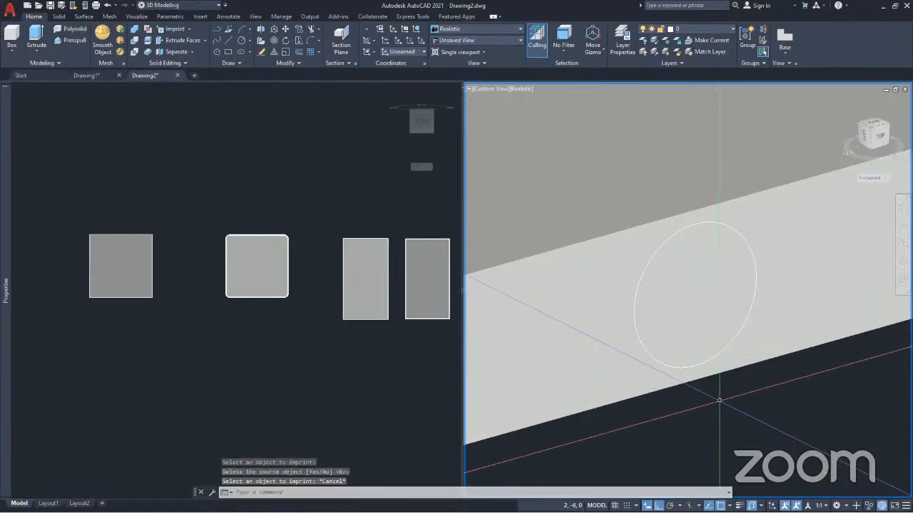
Step: Turn off selection cycling and test selecting the square slab at the edge of its imprinted circle
key(ctrl+w)
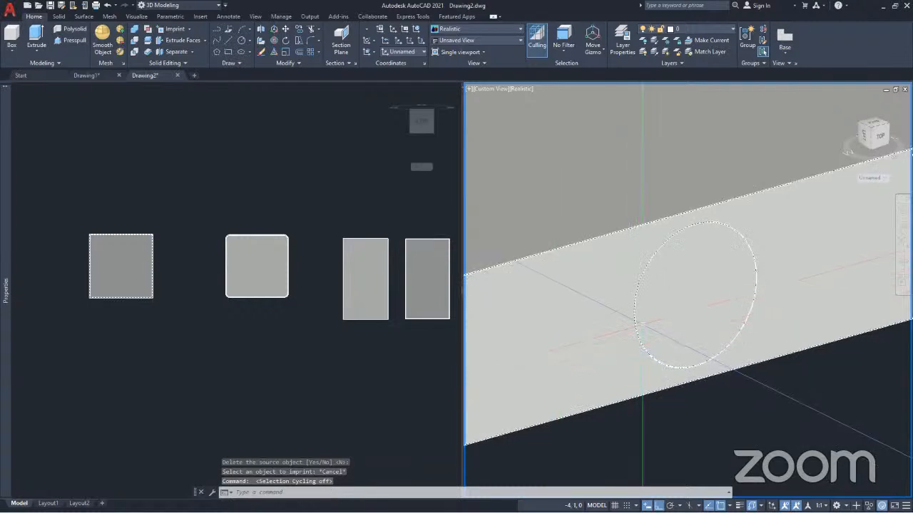
click(635, 302)
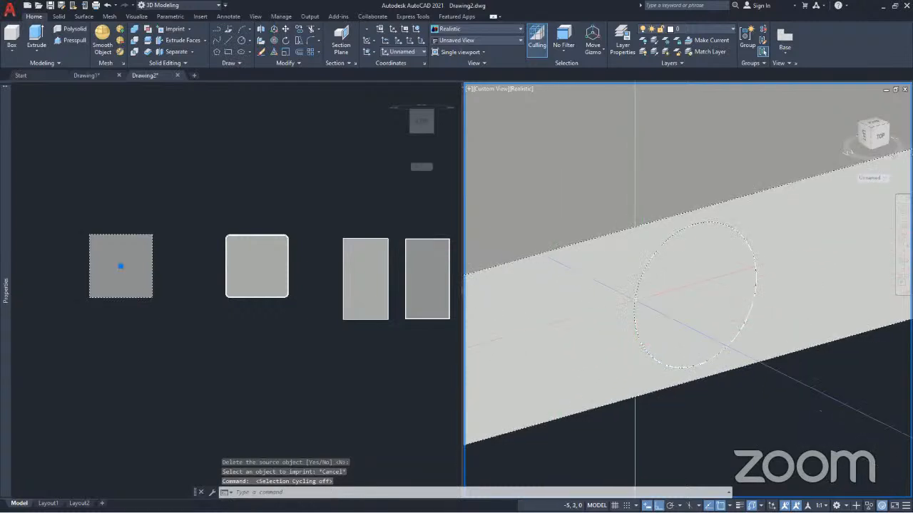
key(Escape)
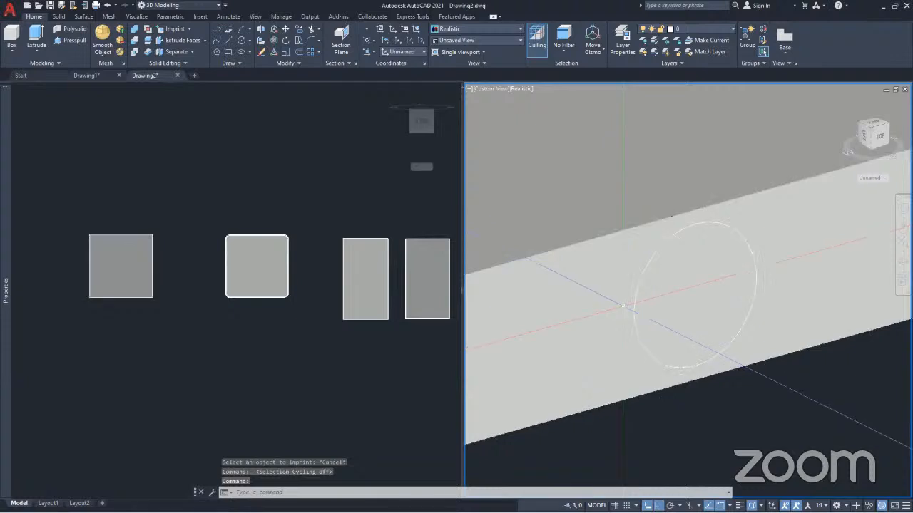
key(Escape)
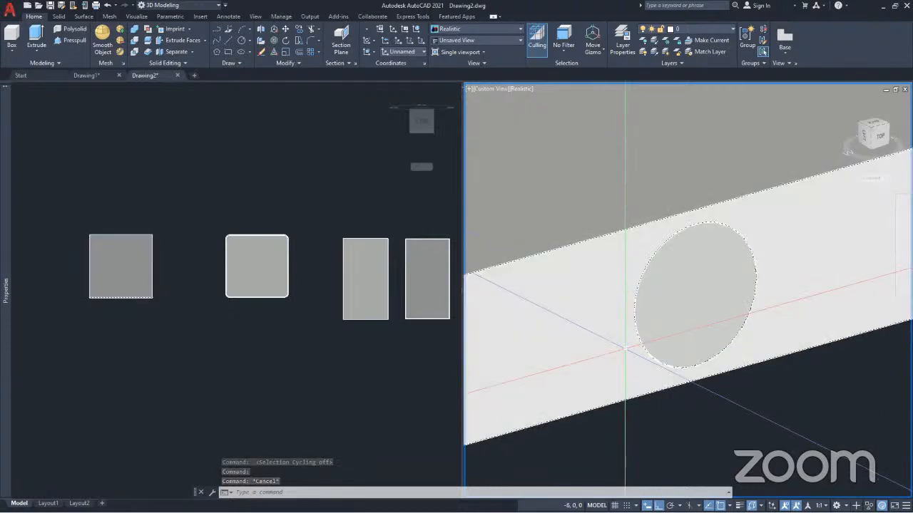
key(ctrl+w)
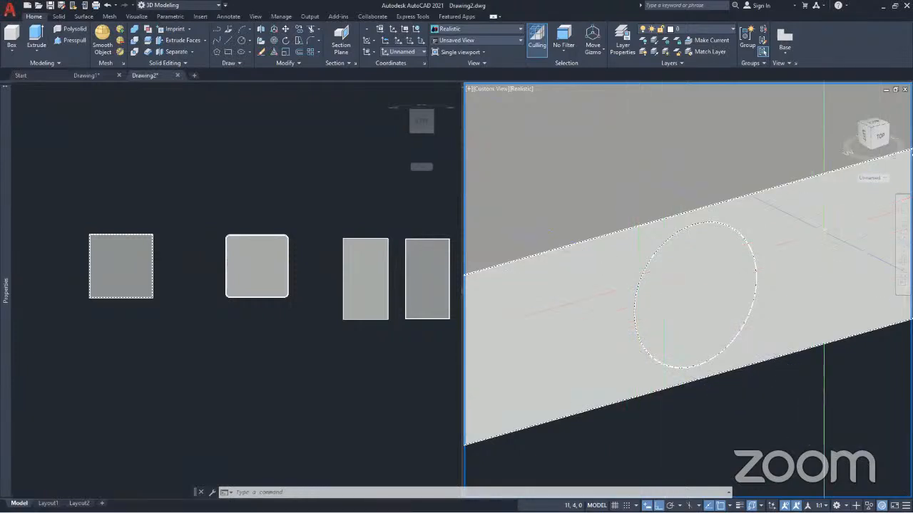
Step: Move the square slab straight back, away from the source circle in front of its imprinted face
key(Escape)
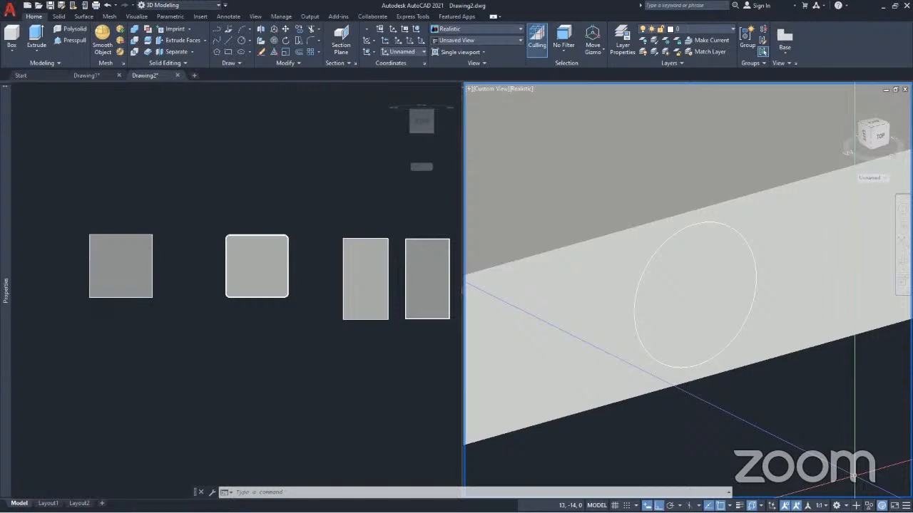
click(785, 278)
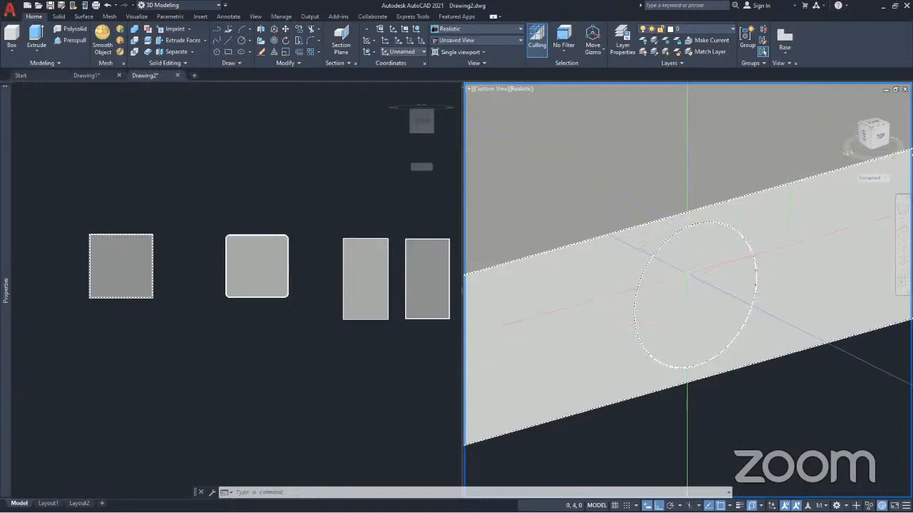
key(Escape)
scroll(650, 306, down, 5)
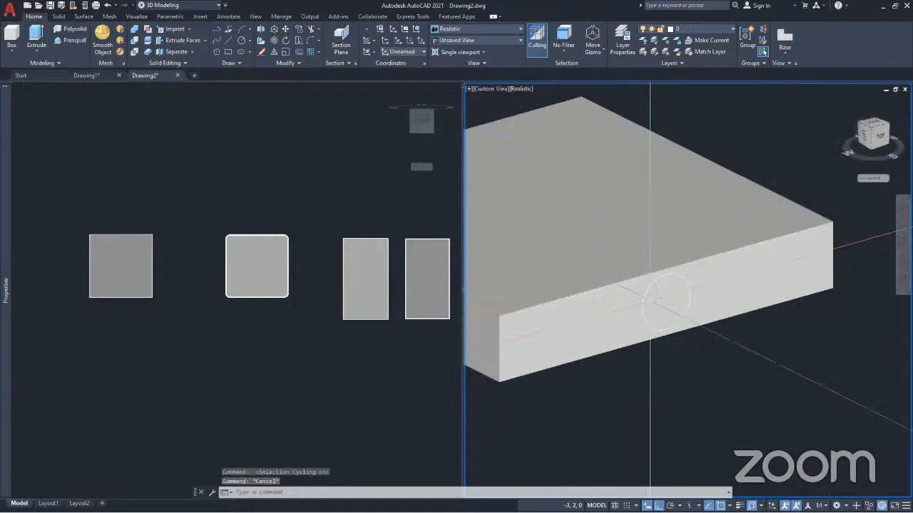
middle_drag(665, 302, 676, 348)
scroll(676, 348, down, 3)
click(745, 324)
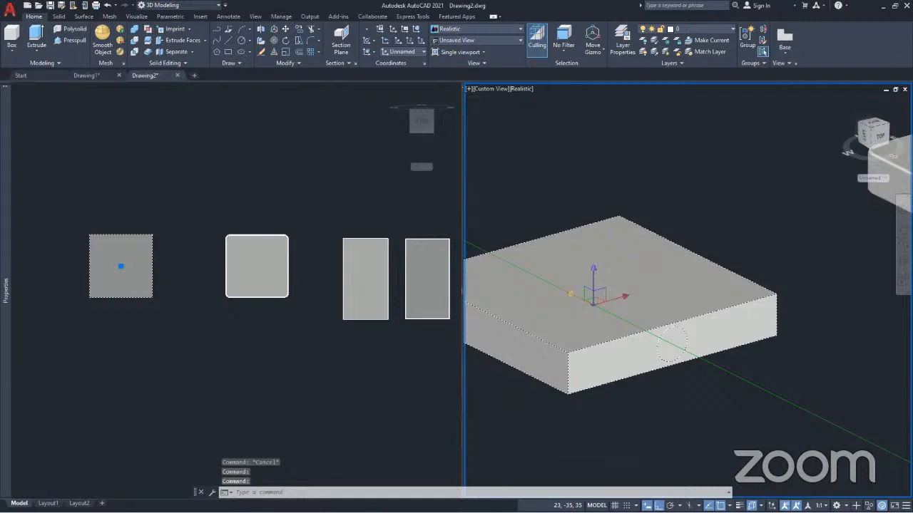
key(Escape)
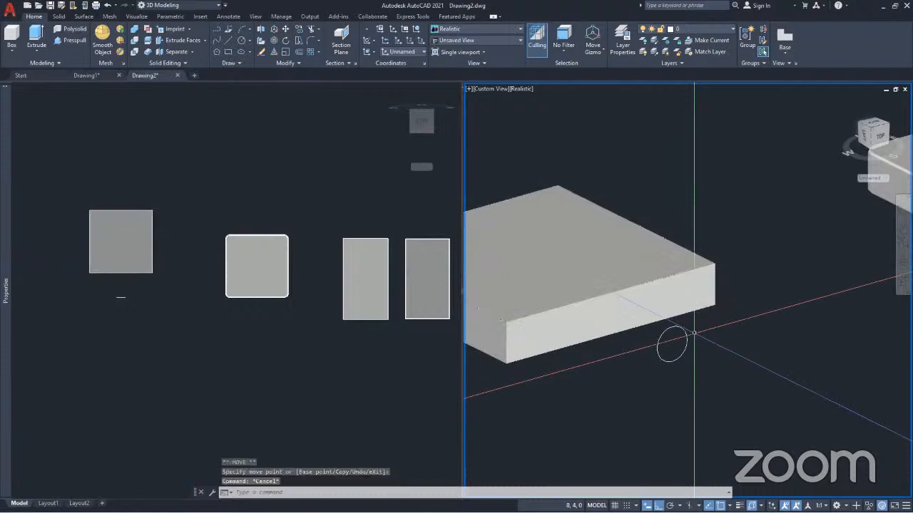
Step: Select the source circle to check that it is separate from the slab, and clear the selection
scroll(657, 356, up, 2)
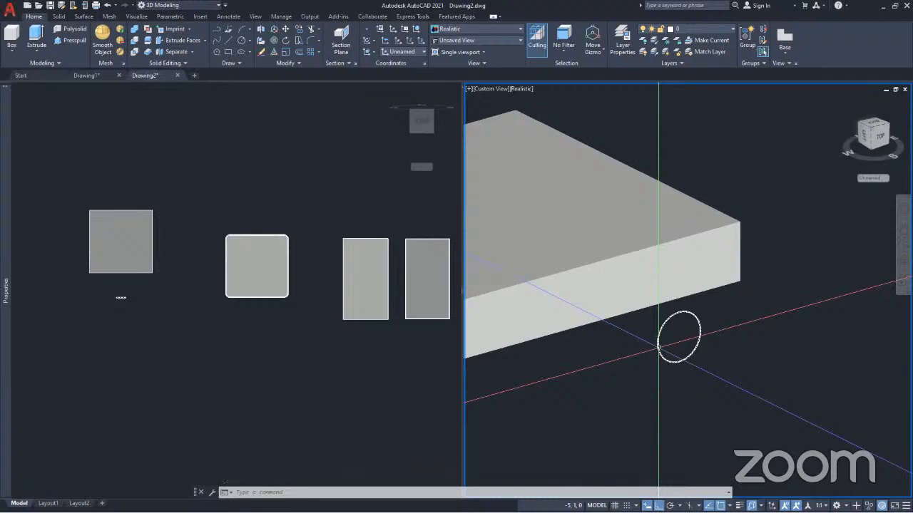
click(658, 348)
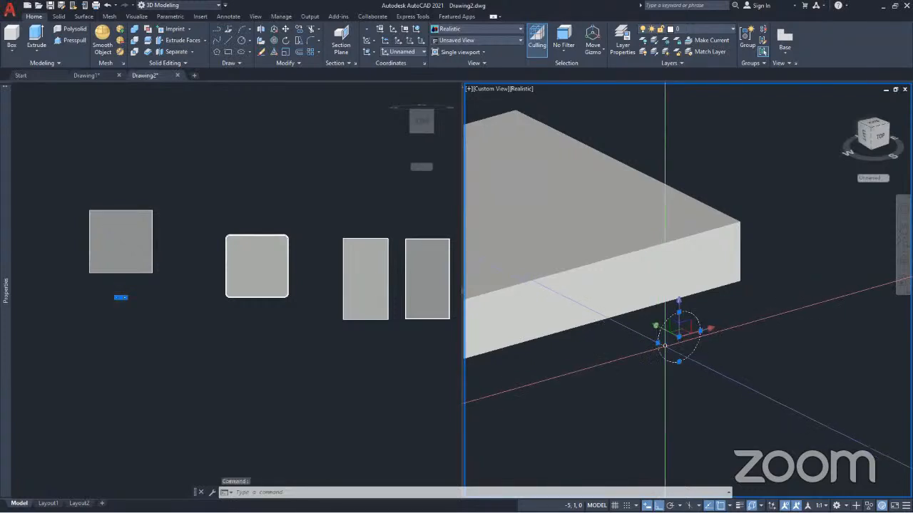
key(Escape)
key(Escape)
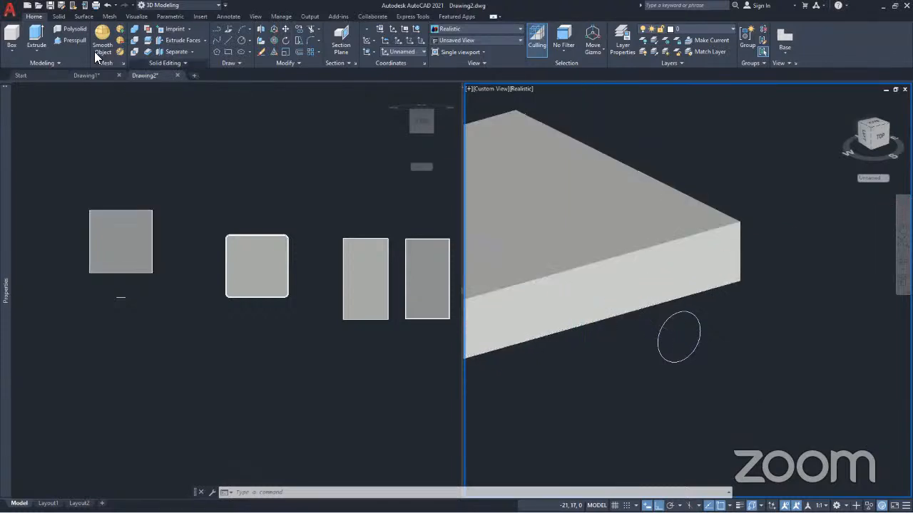
Step: Try to extrude the imprinted circular face outward with a height picked between two points in front of the slab
click(204, 39)
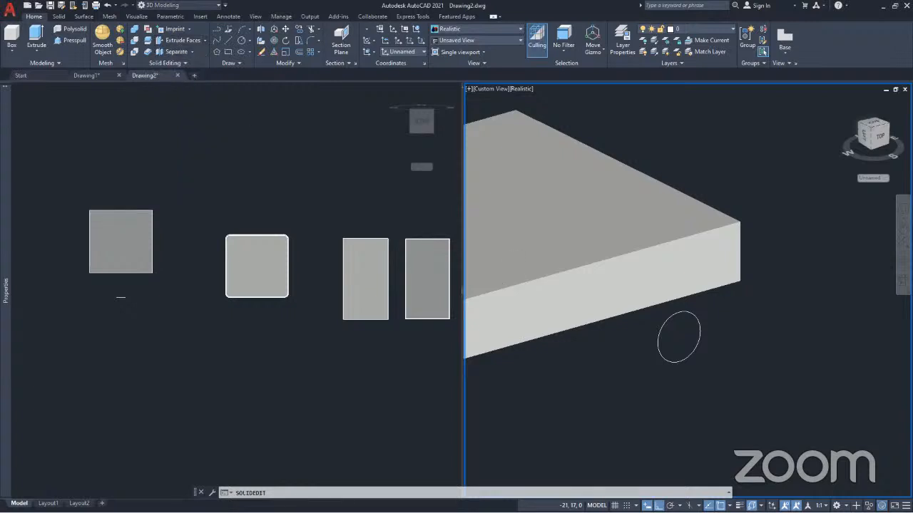
click(587, 292)
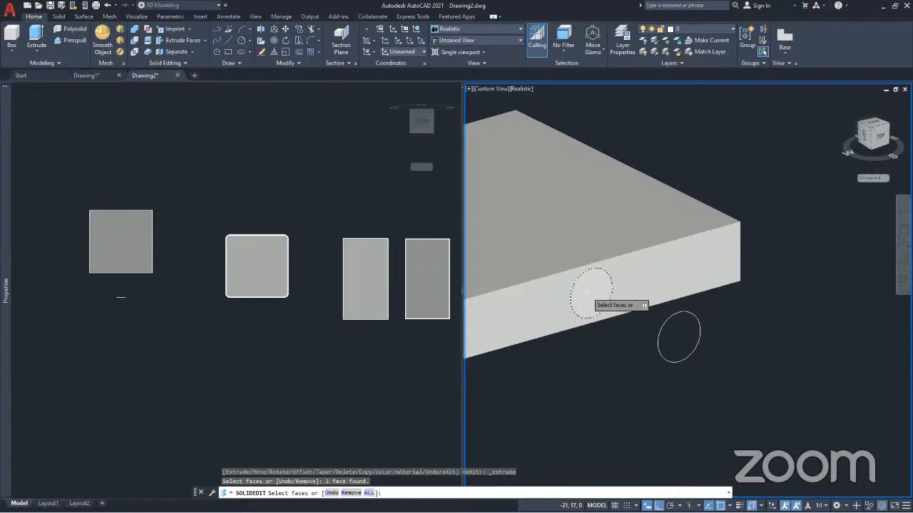
key(Return)
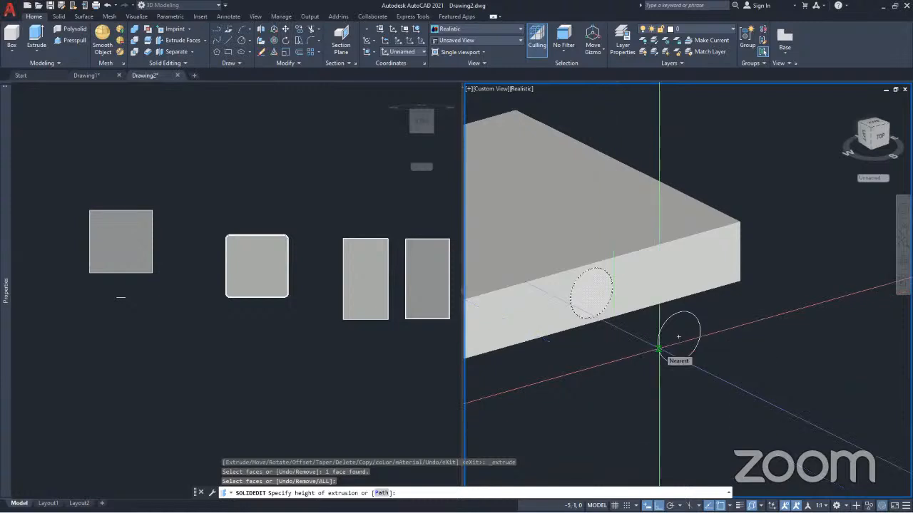
click(659, 350)
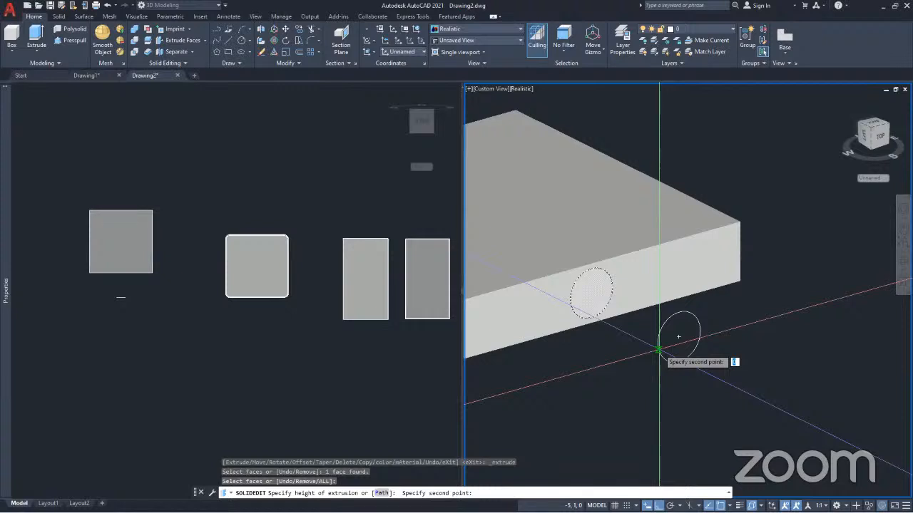
click(659, 386)
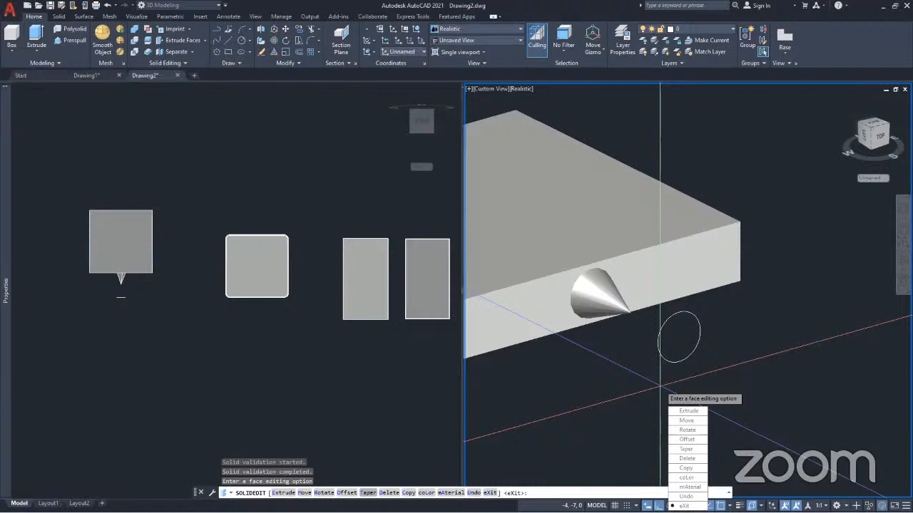
Step: Try to taper the cone's side face, cancel the command, and undo the face extrusion
click(368, 493)
click(617, 311)
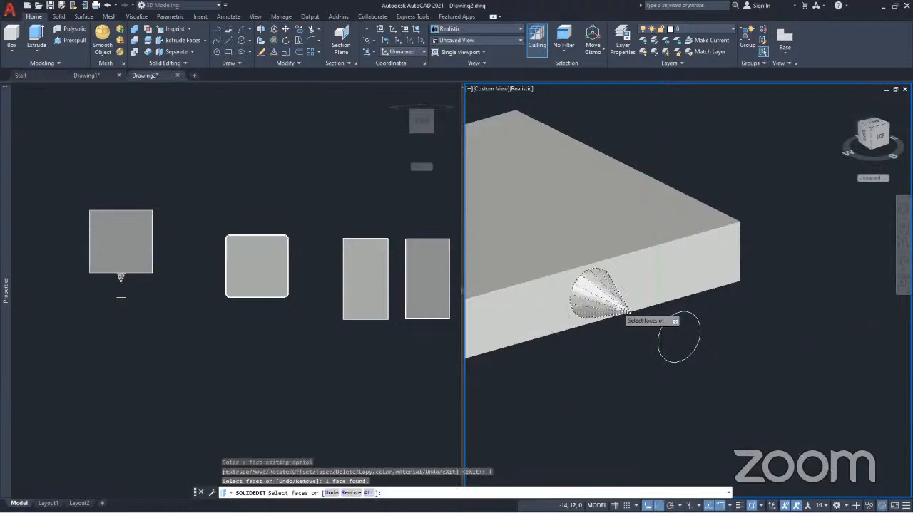
key(Escape)
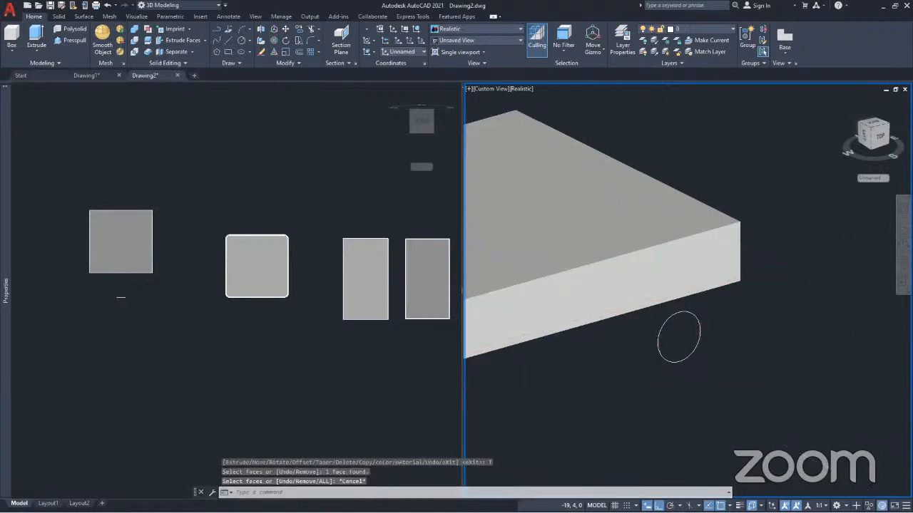
key(ctrl+z)
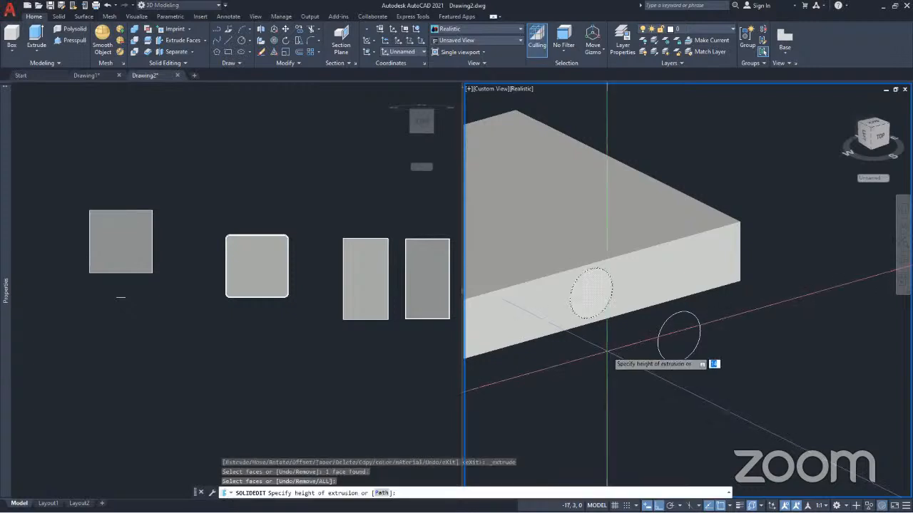
Step: Extrude the imprinted circular face outward to a height of 22 with a taper angle of 0
text(22)
key(Return)
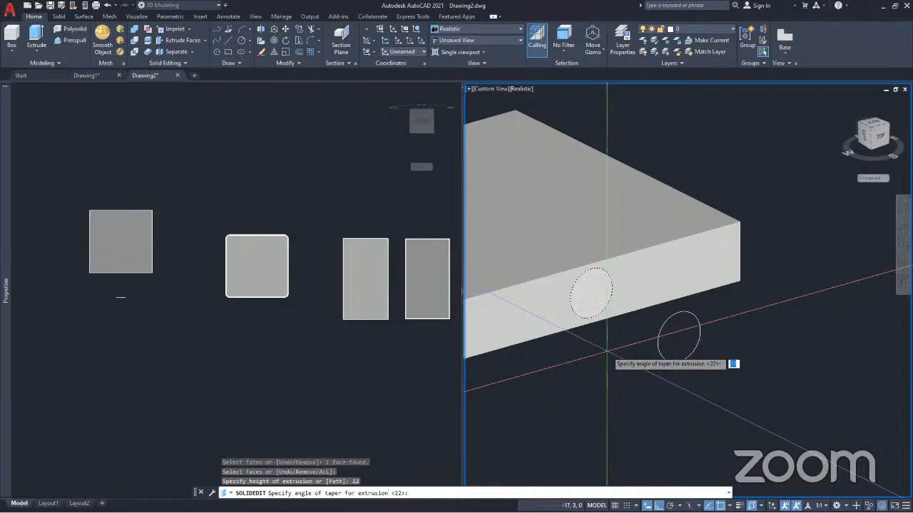
text(0)
key(Return)
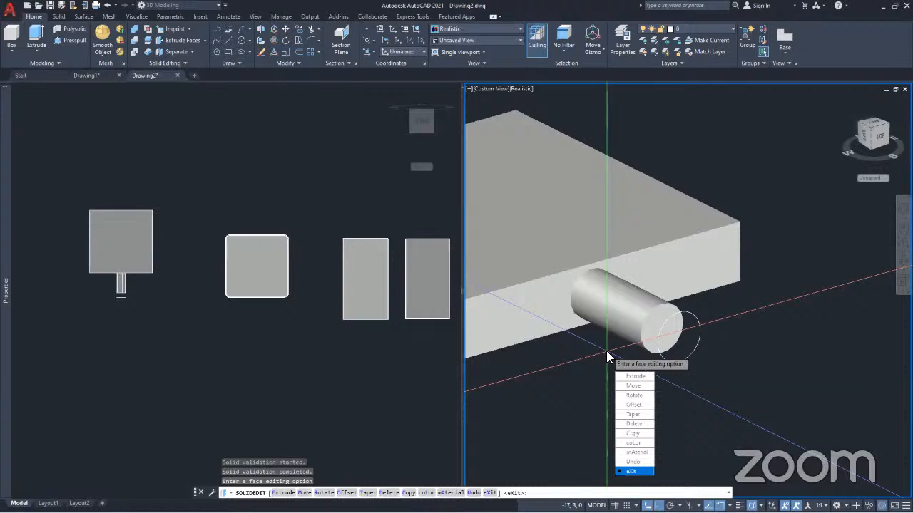
text(X)
key(Return)
text(X)
key(Return)
Step: Examine the square slab with its extruded cylinder from the side and in relation to the other slabs
scroll(601, 255, down, 3)
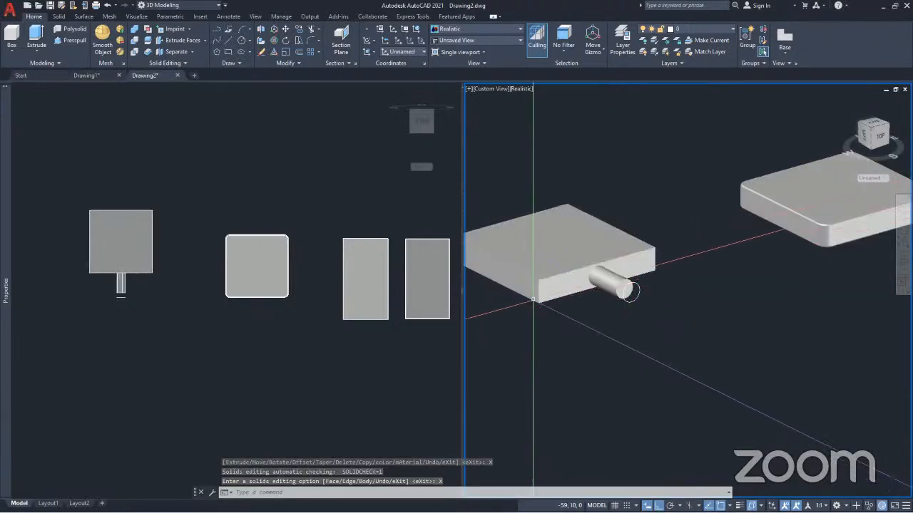
shift+middle_drag(606, 310, 703, 311)
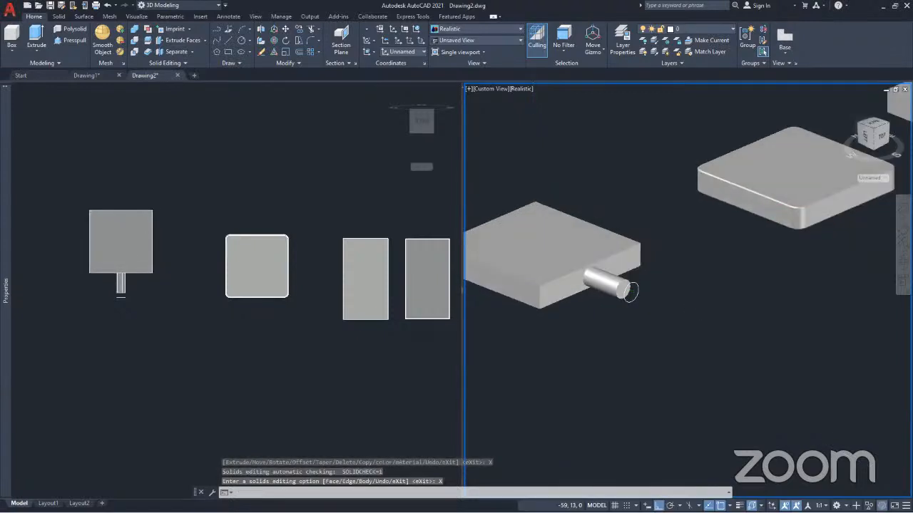
shift+middle_drag(633, 339, 686, 340)
click(688, 335)
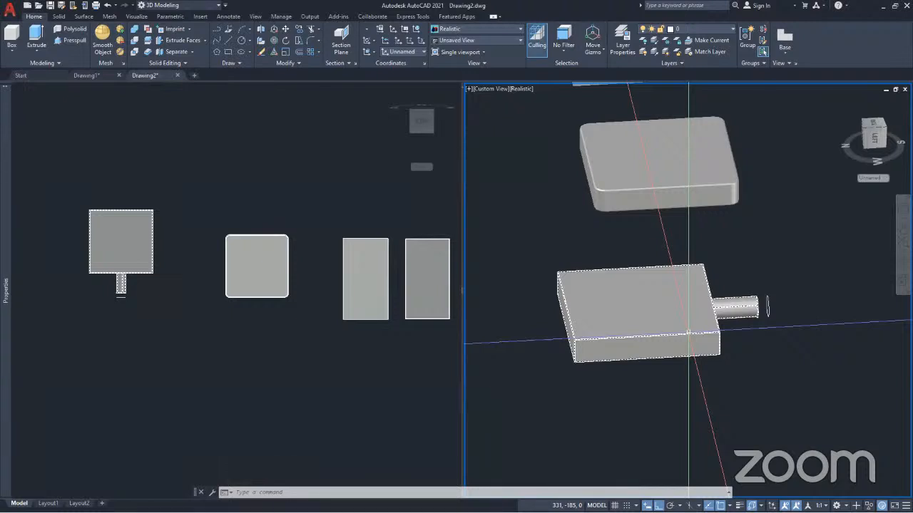
key(Escape)
click(60, 17)
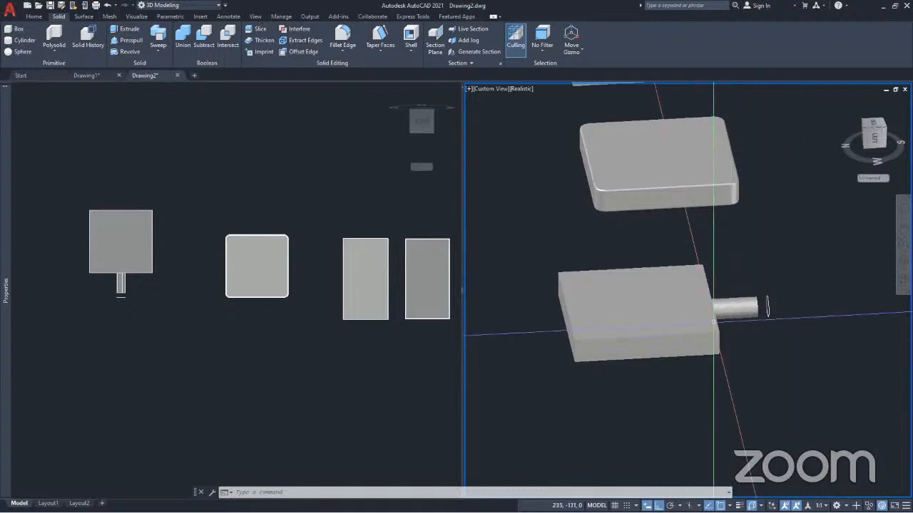
scroll(788, 354, down, 4)
scroll(722, 331, up, 5)
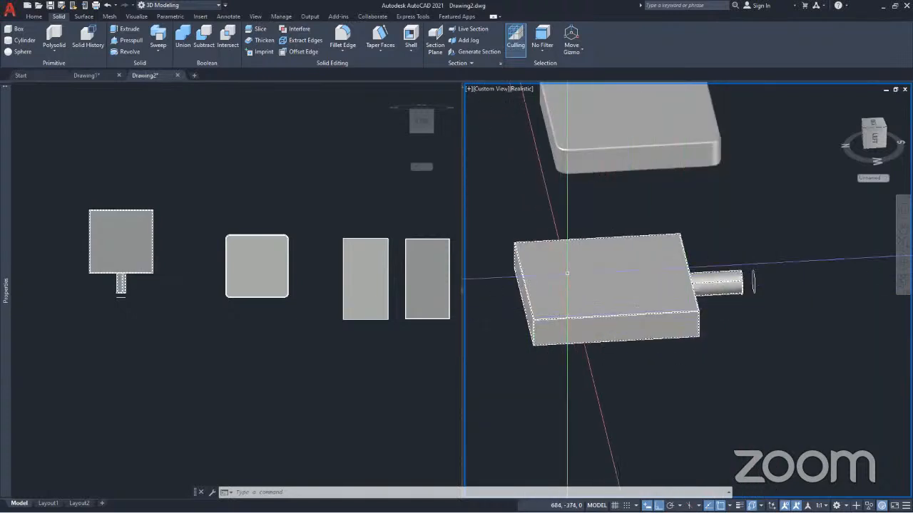
scroll(580, 302, down, 5)
middle_drag(662, 287, 620, 295)
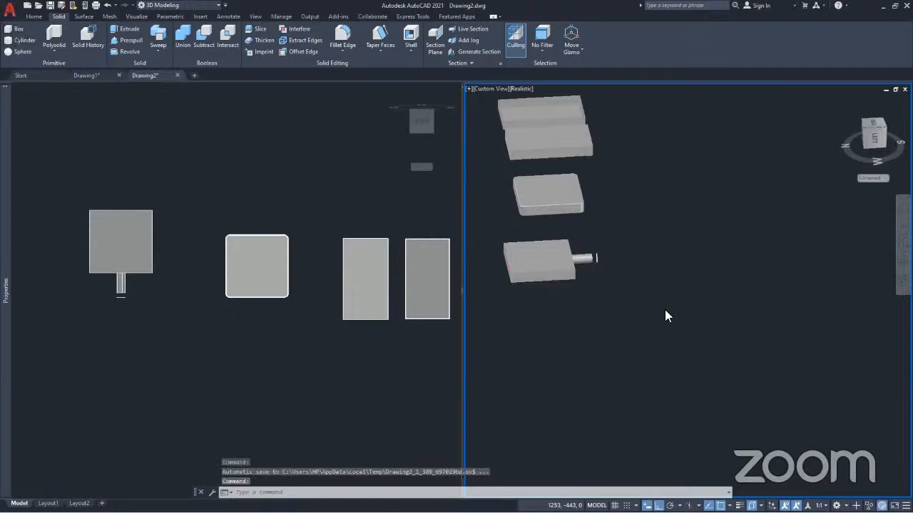
click(16, 29)
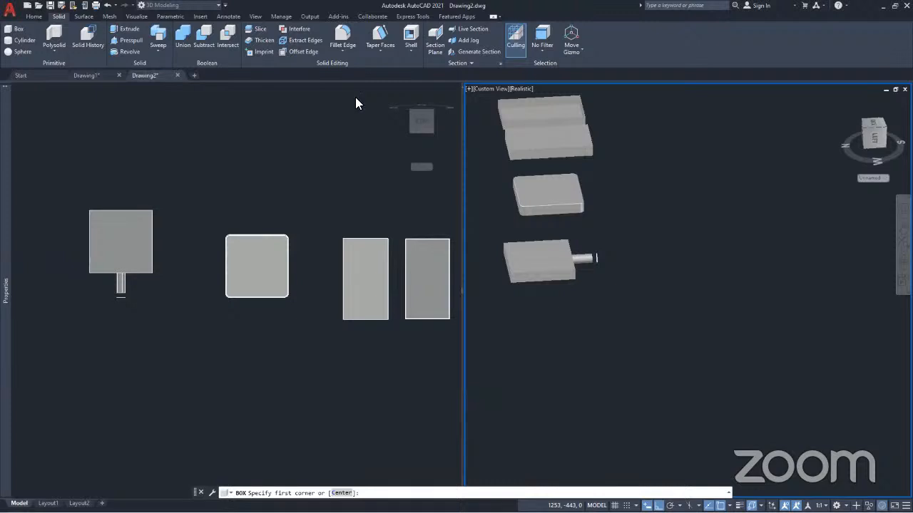
key(Escape)
click(34, 16)
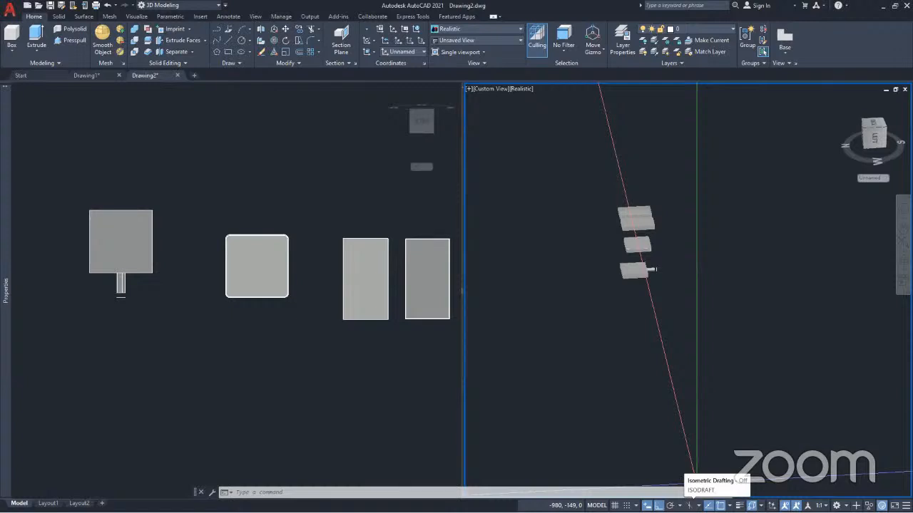
click(698, 506)
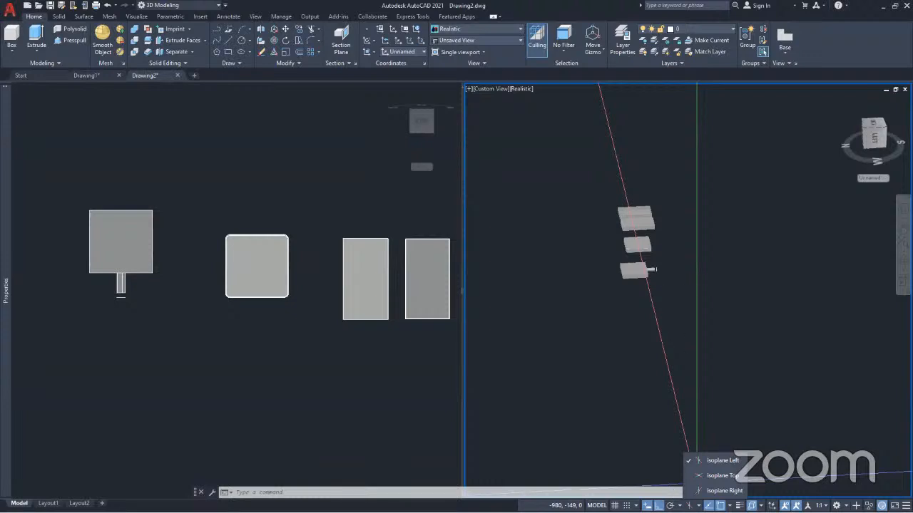
click(674, 492)
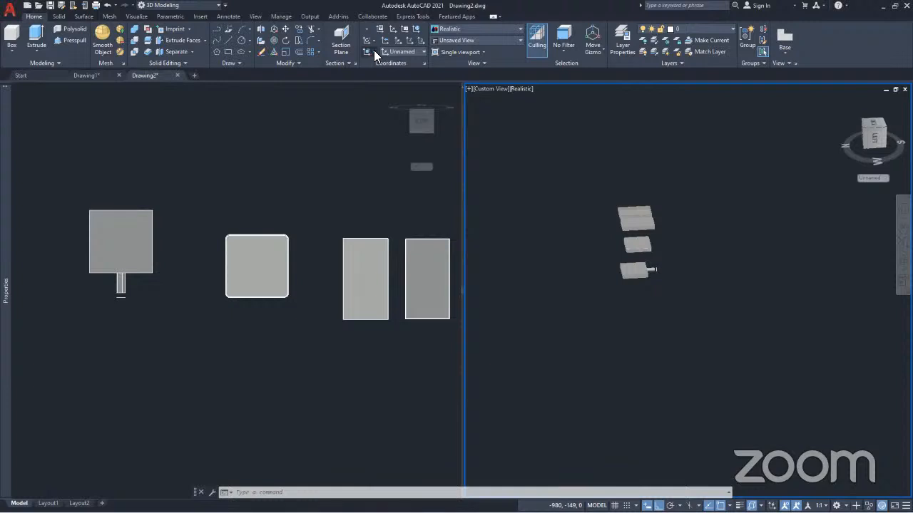
Step: Align the UCS with the current view and set the Realistic viewport to SE Isometric
click(374, 51)
click(369, 67)
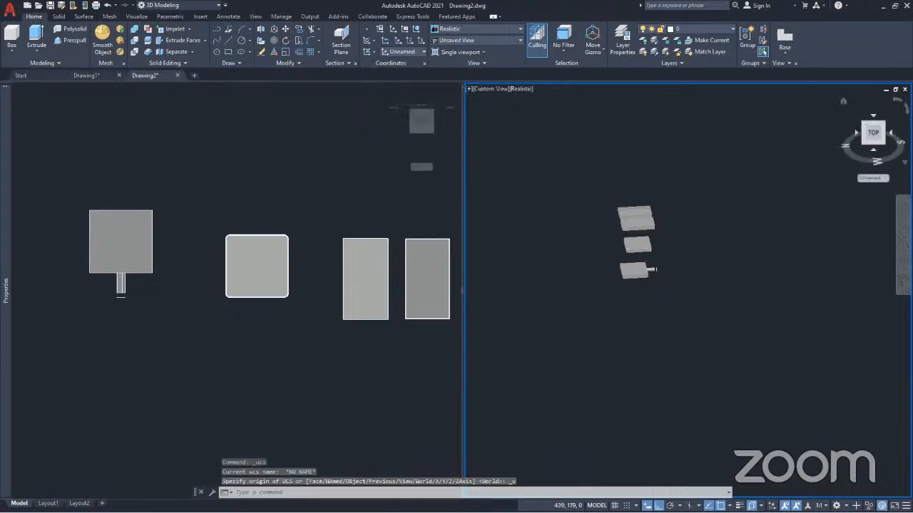
click(499, 90)
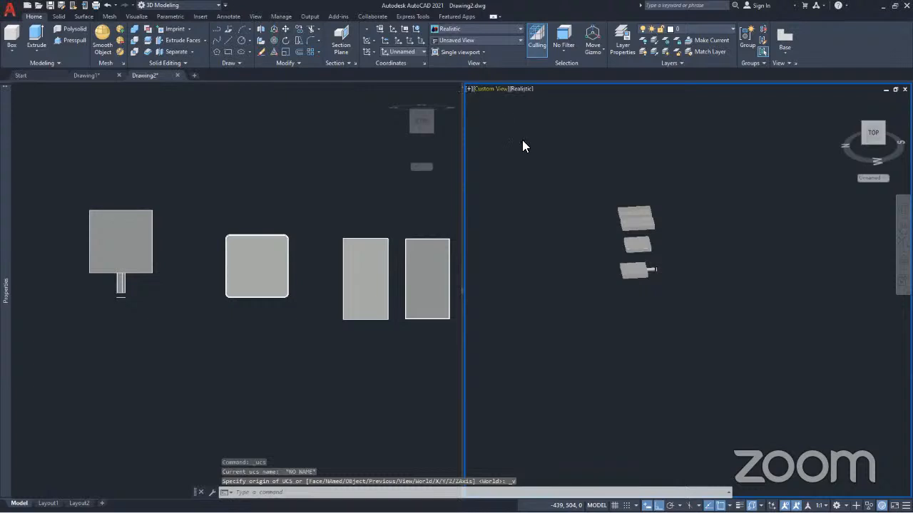
click(529, 185)
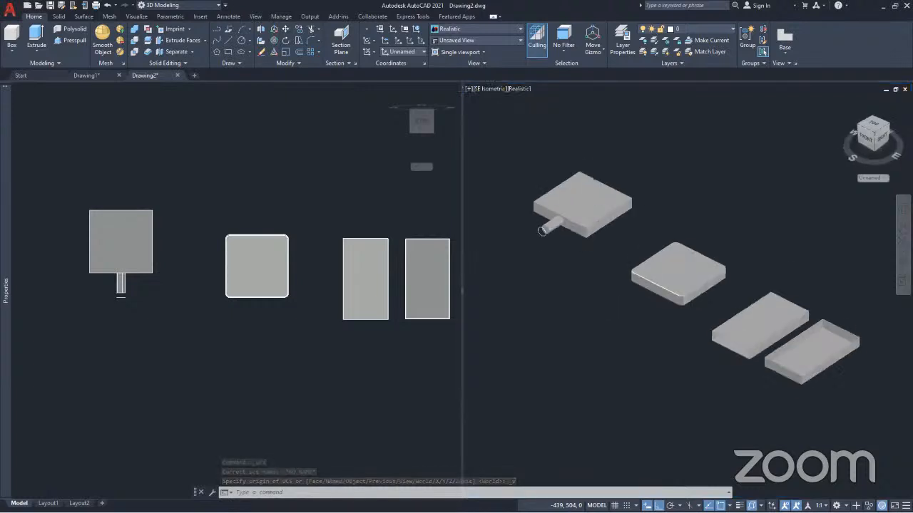
scroll(602, 196, up, 3)
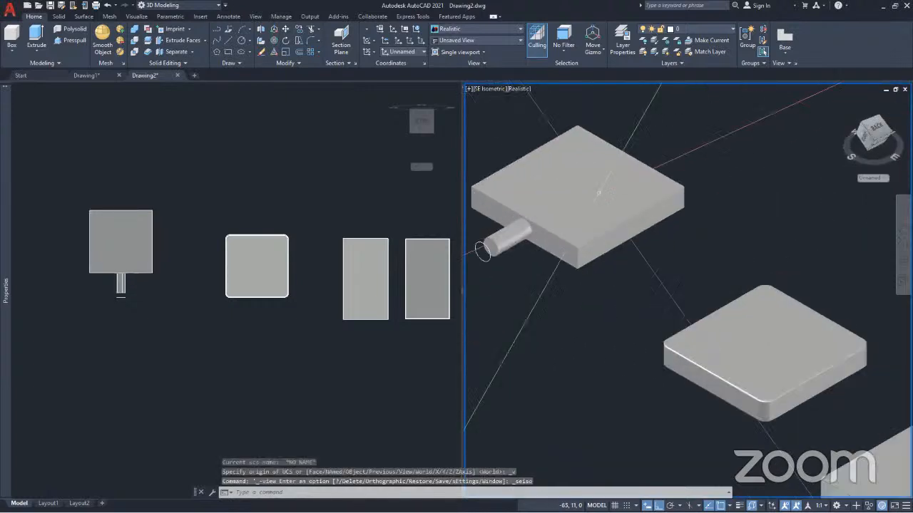
scroll(484, 182, down, 4)
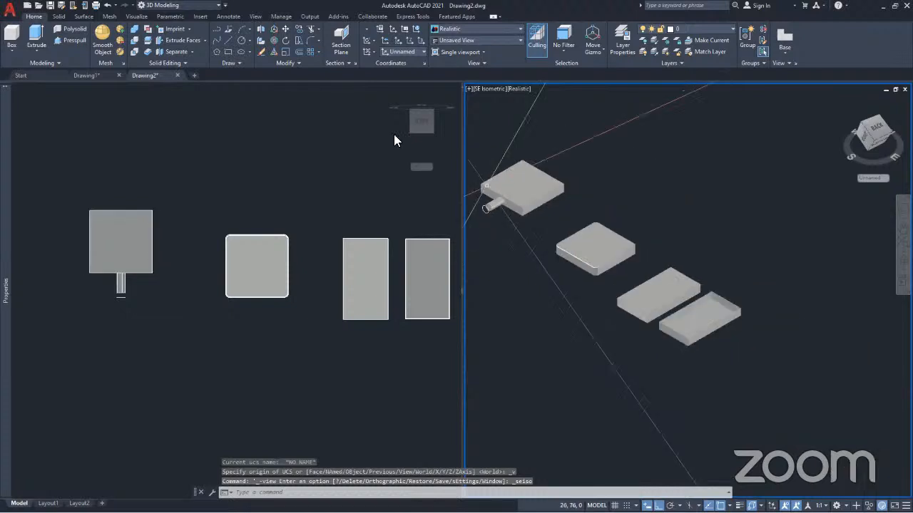
Step: Set the X-Ray viewport to SW Isometric
click(238, 190)
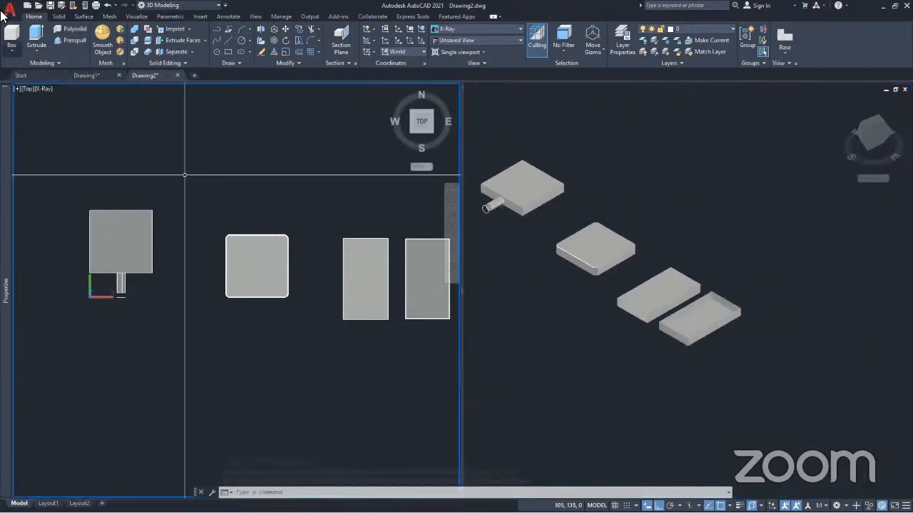
click(26, 89)
click(52, 175)
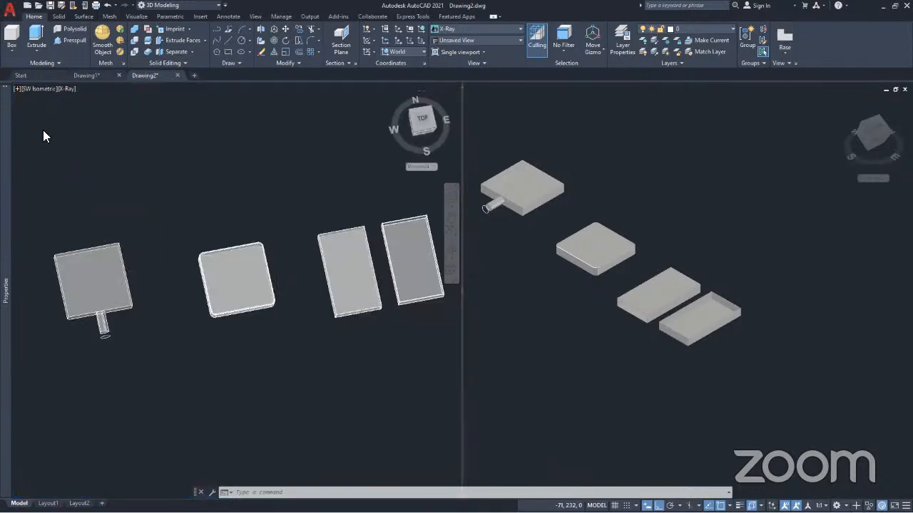
Step: Set the X-Ray viewport to the Top view
click(39, 87)
click(57, 113)
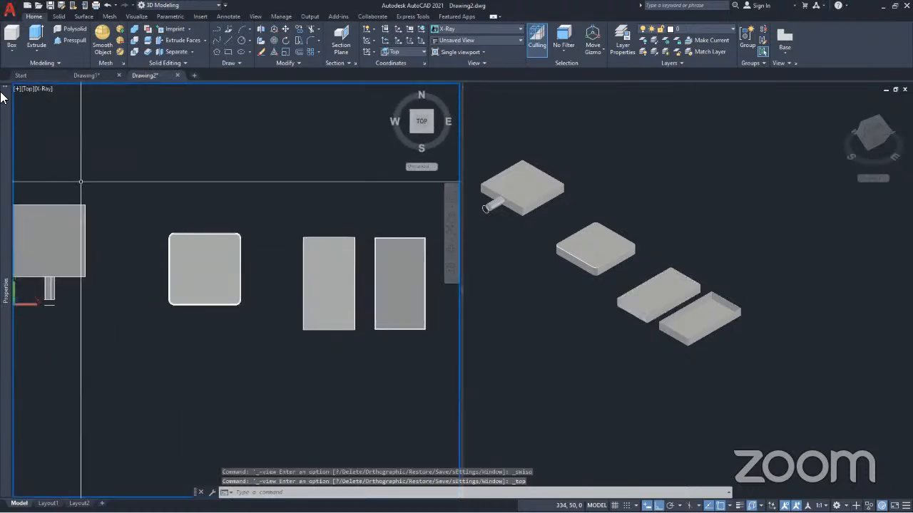
Step: Draw a trial box beyond the row of slabs in the Realistic viewport, and erase it
click(11, 36)
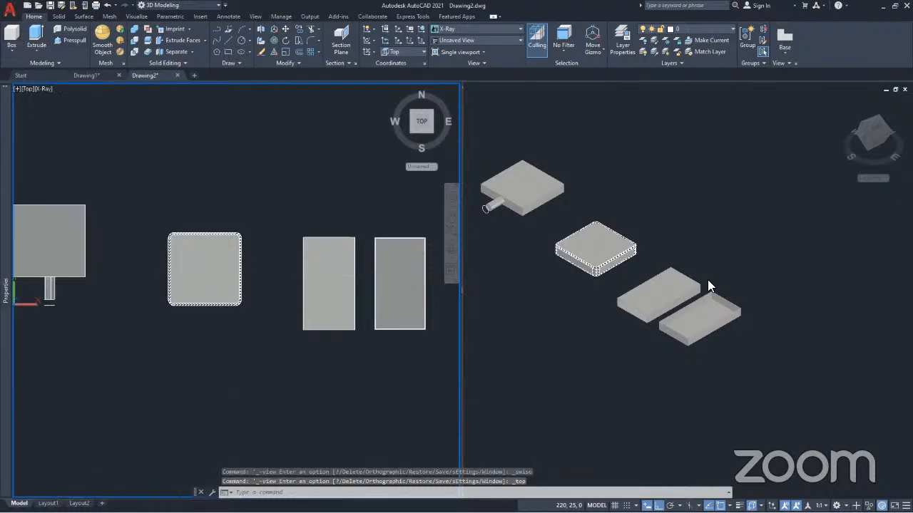
click(708, 224)
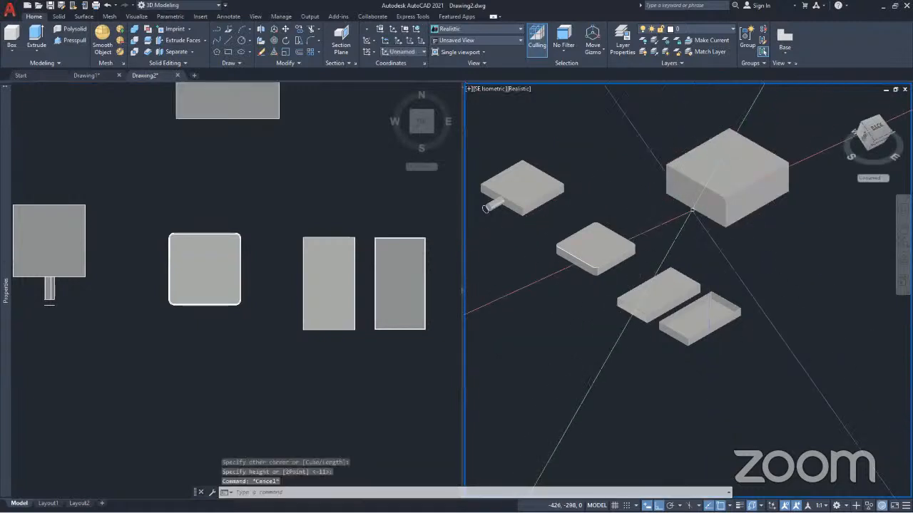
click(744, 195)
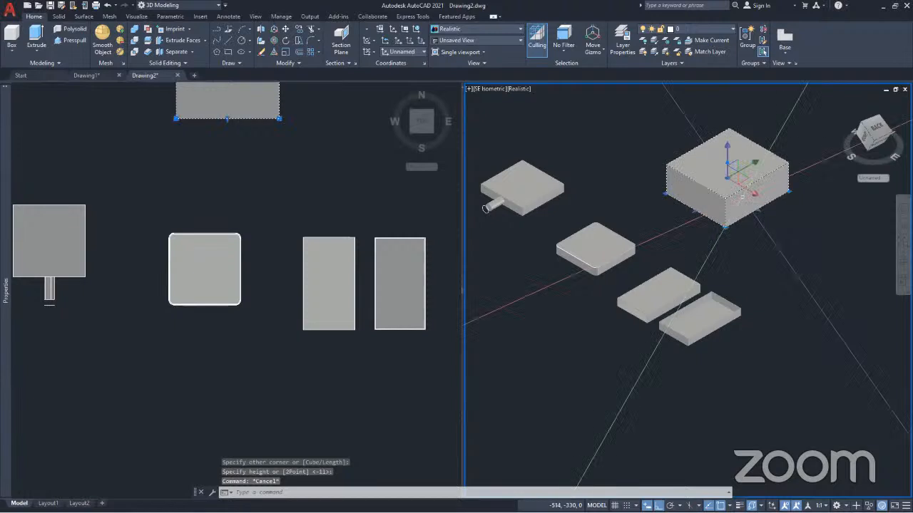
key(Delete)
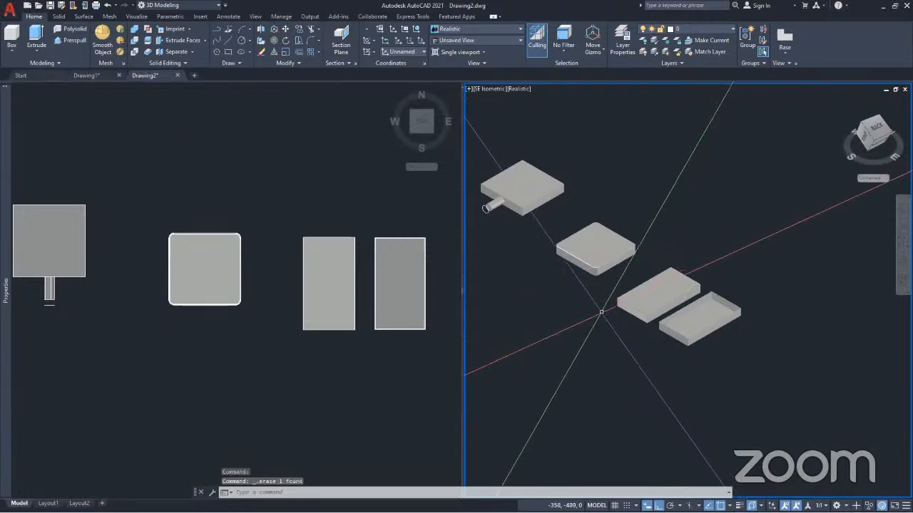
Step: Examine the square slab with the cylinder and its side faces, along with the UCS axis rotation options
shift+middle_drag(604, 309, 847, 295)
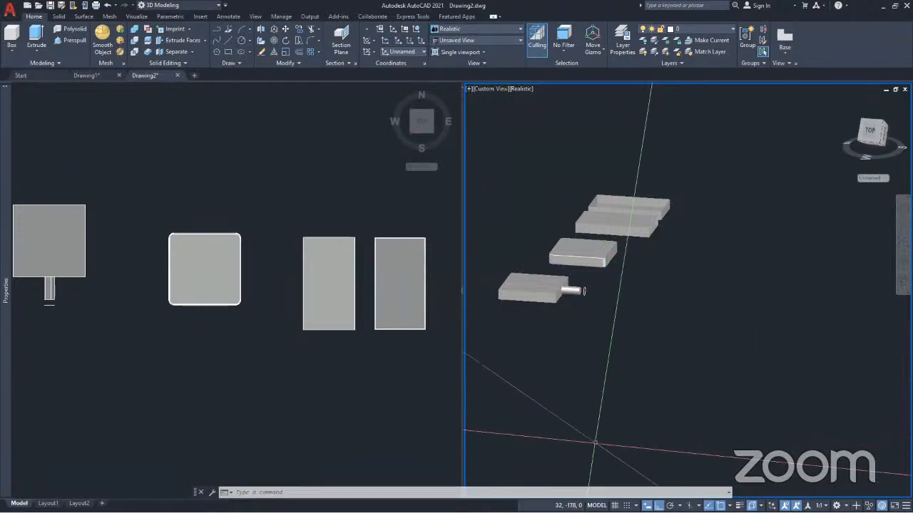
click(374, 40)
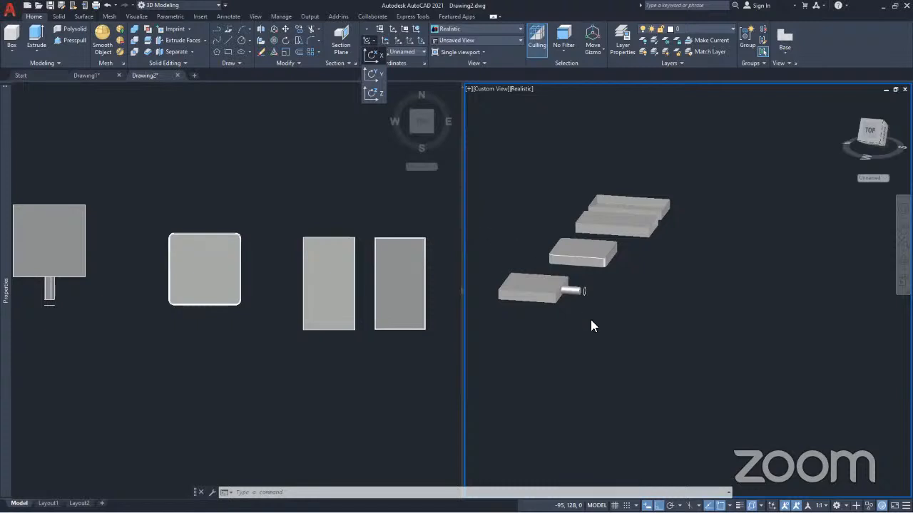
scroll(538, 283, up, 4)
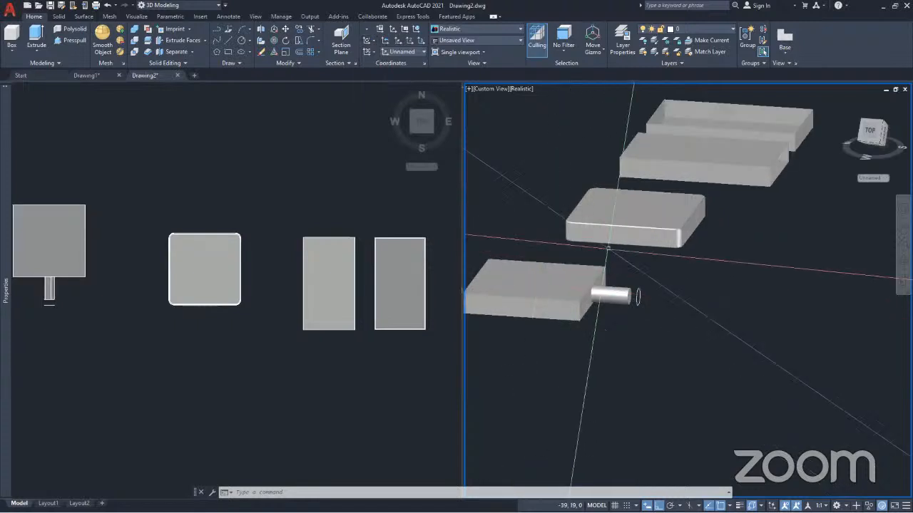
click(539, 303)
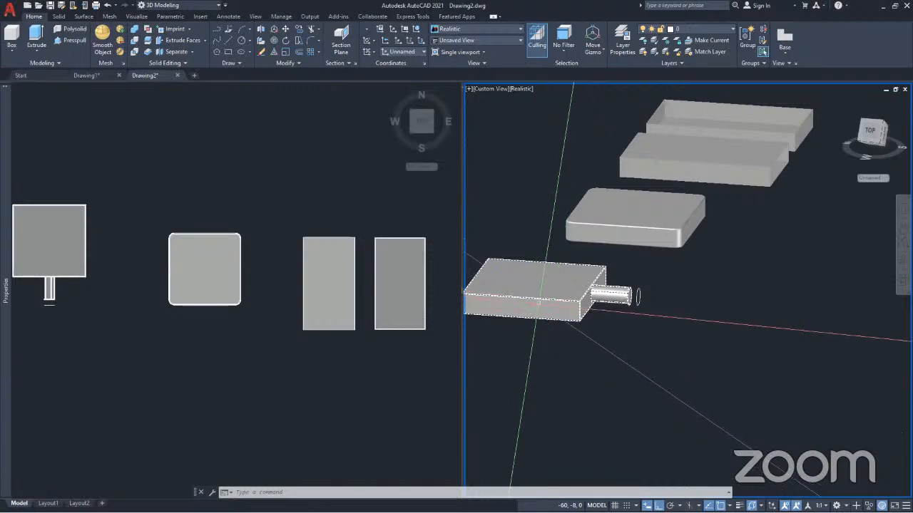
scroll(538, 303, up, 3)
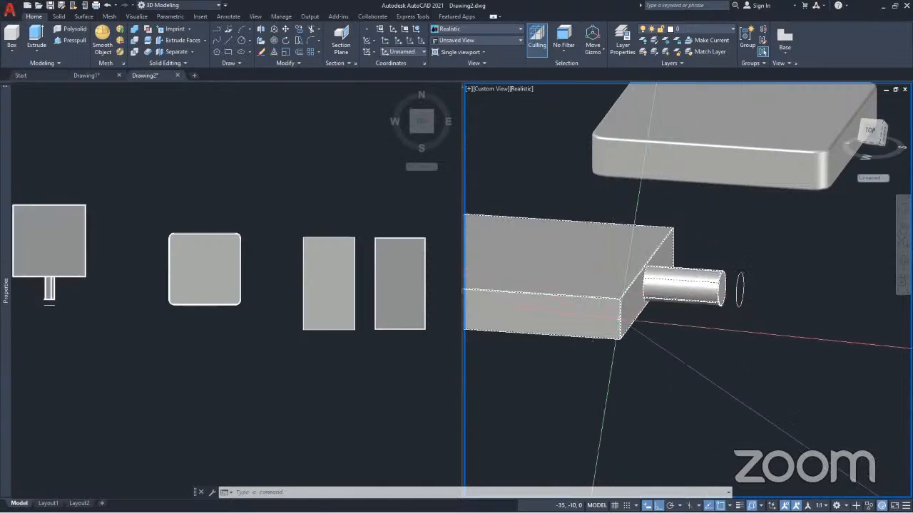
middle_drag(568, 320, 688, 324)
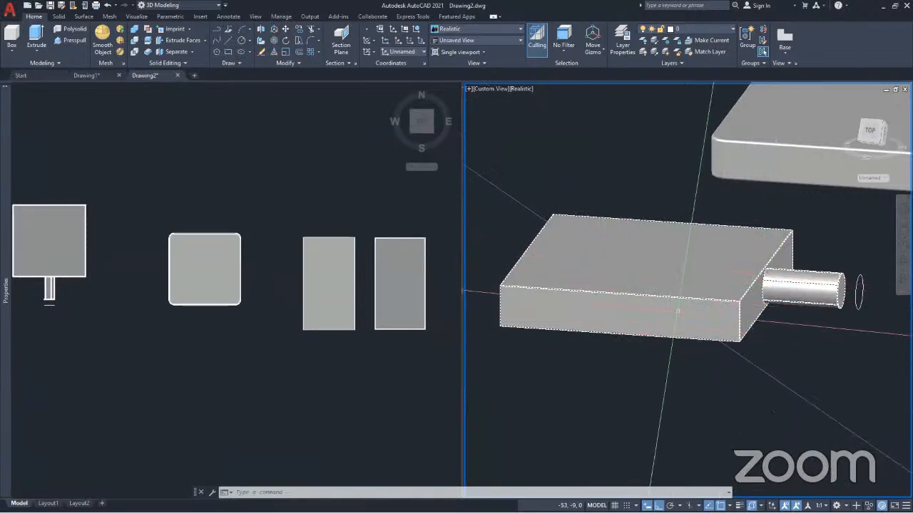
key(Escape)
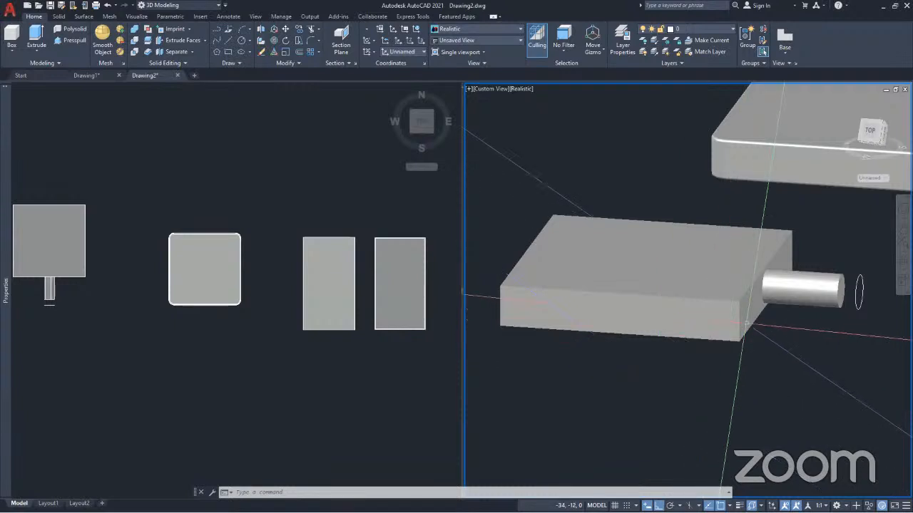
click(743, 316)
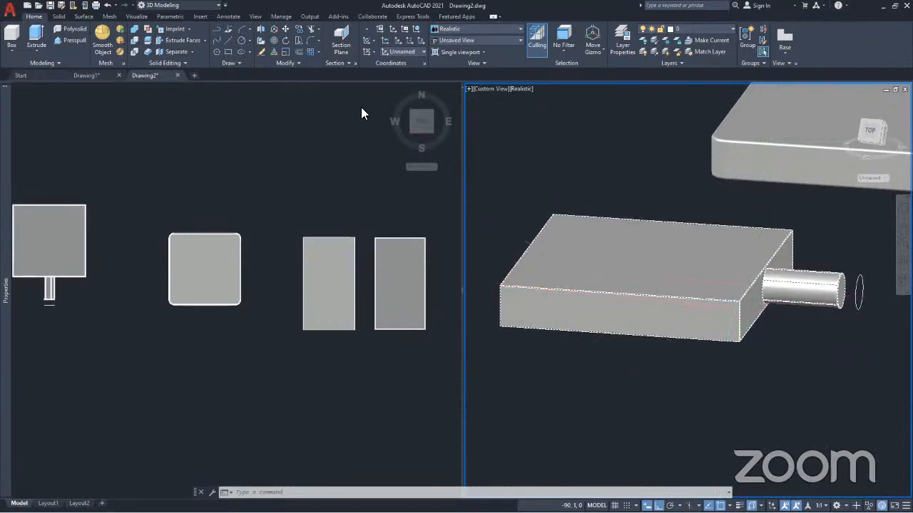
key(Escape)
Step: Align the UCS with the long flat side face of the rounded-corner slab and accept the proposed orientation
click(373, 52)
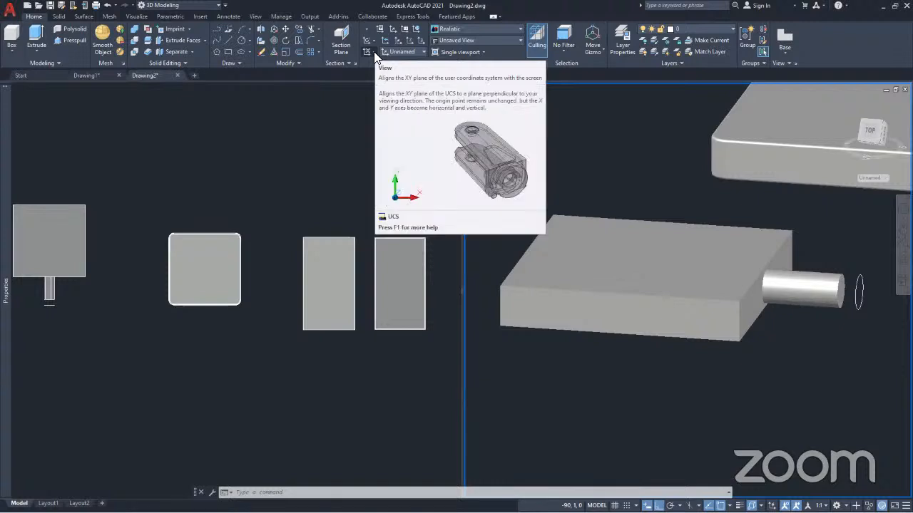
click(373, 52)
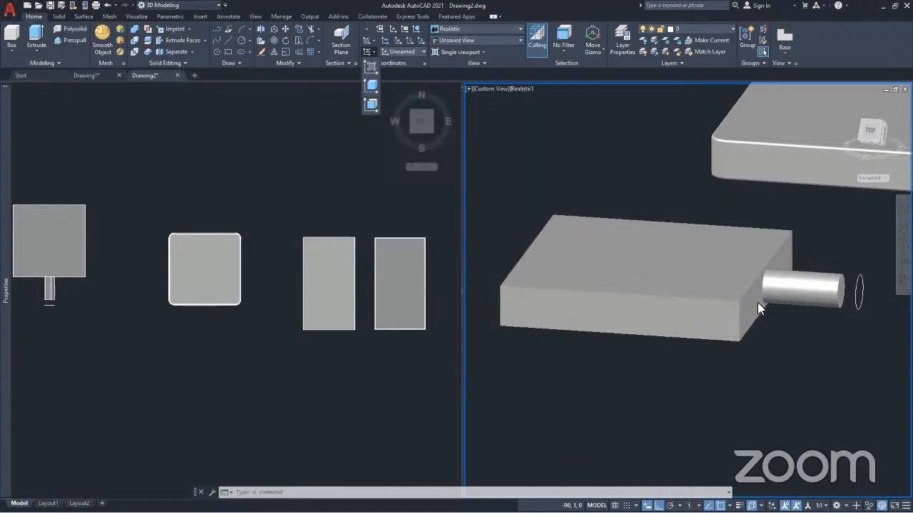
click(371, 104)
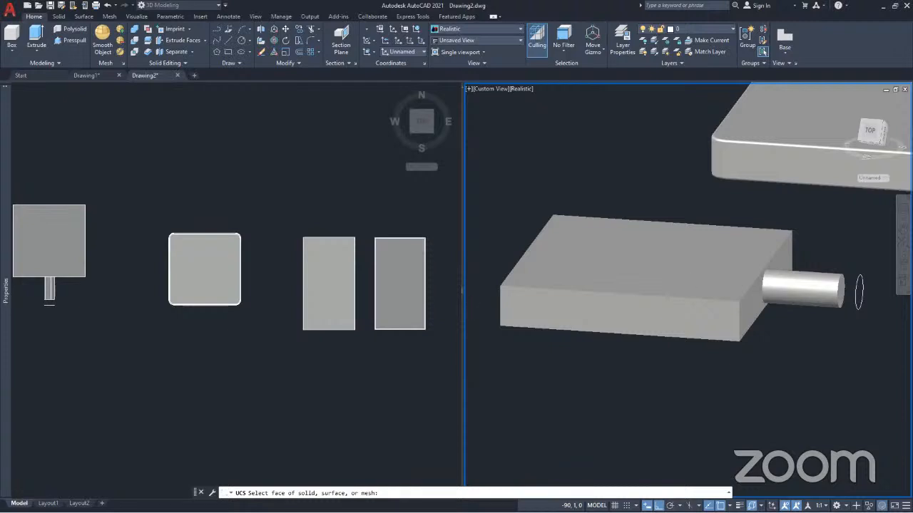
shift+middle_drag(606, 295, 529, 303)
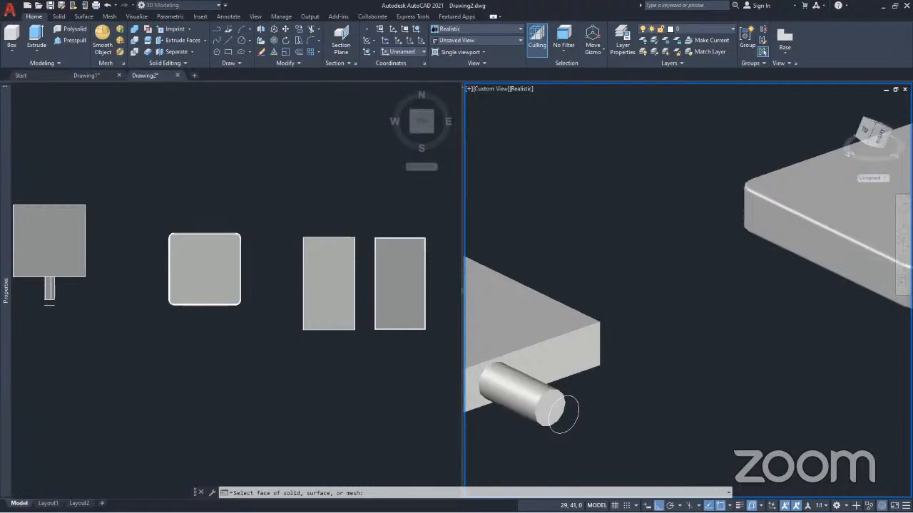
shift+middle_drag(563, 412, 738, 280)
scroll(713, 281, up, 4)
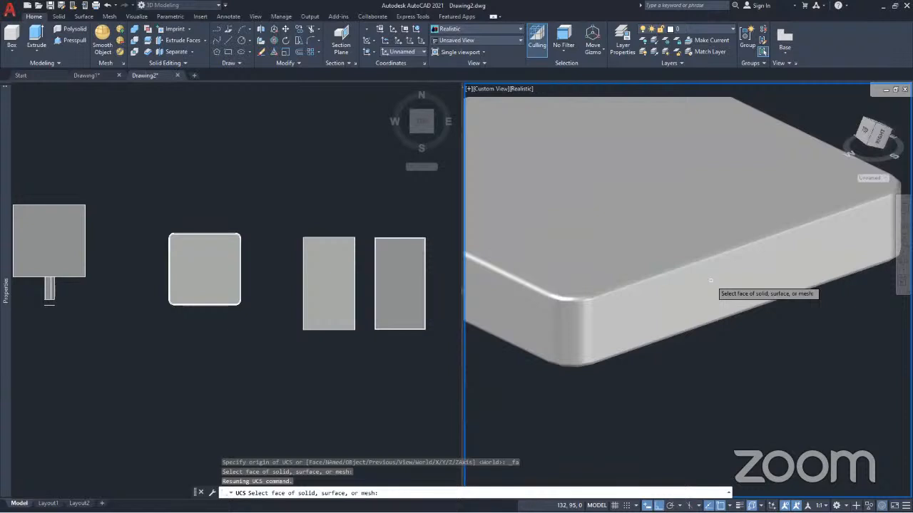
click(684, 341)
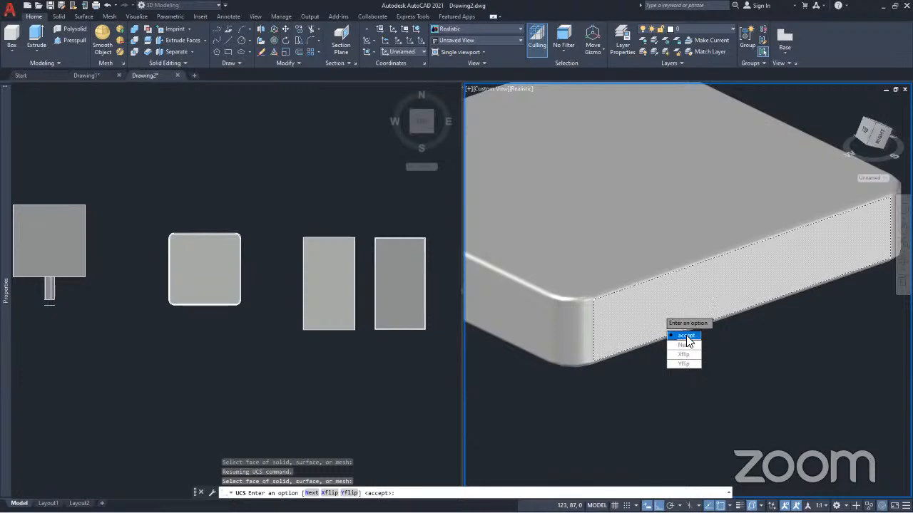
key(Return)
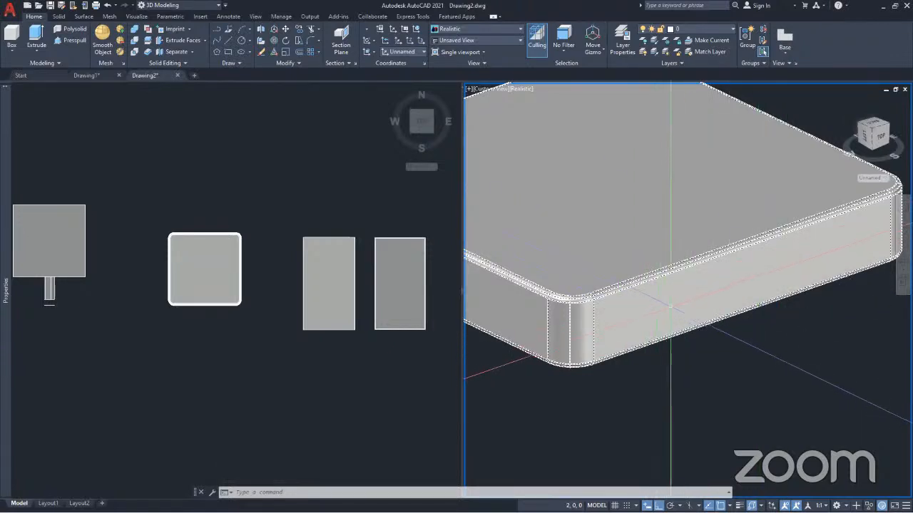
Step: Start a rectangle for the rounded slab's side face and enable the Nearest to face 3D object snap
scroll(672, 311, up, 2)
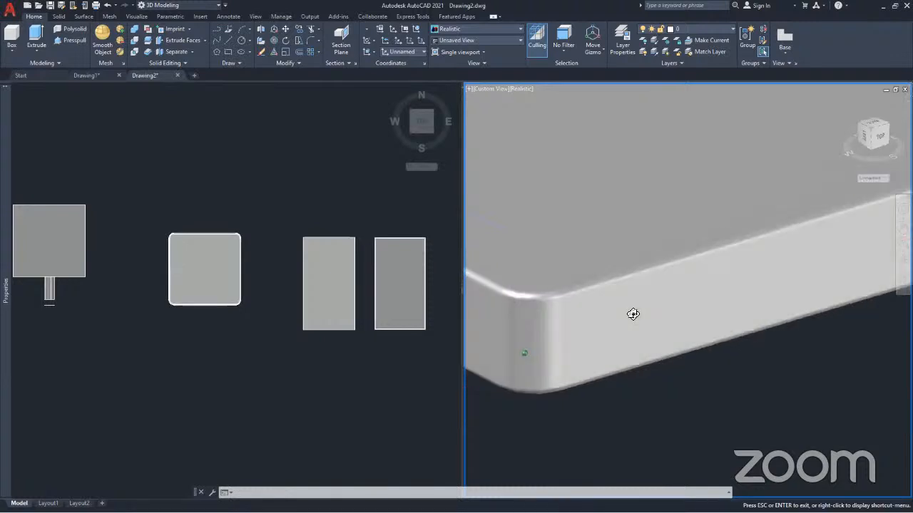
scroll(549, 303, down, 4)
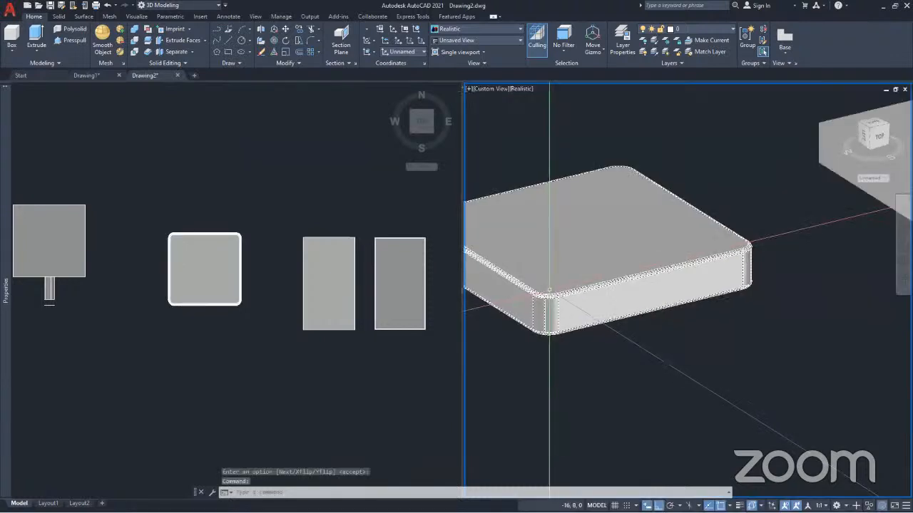
scroll(612, 315, up, 3)
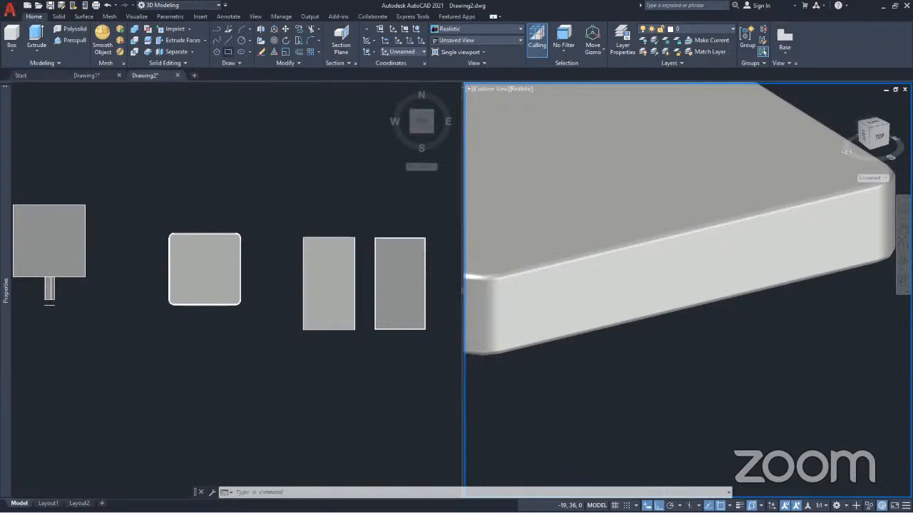
click(228, 52)
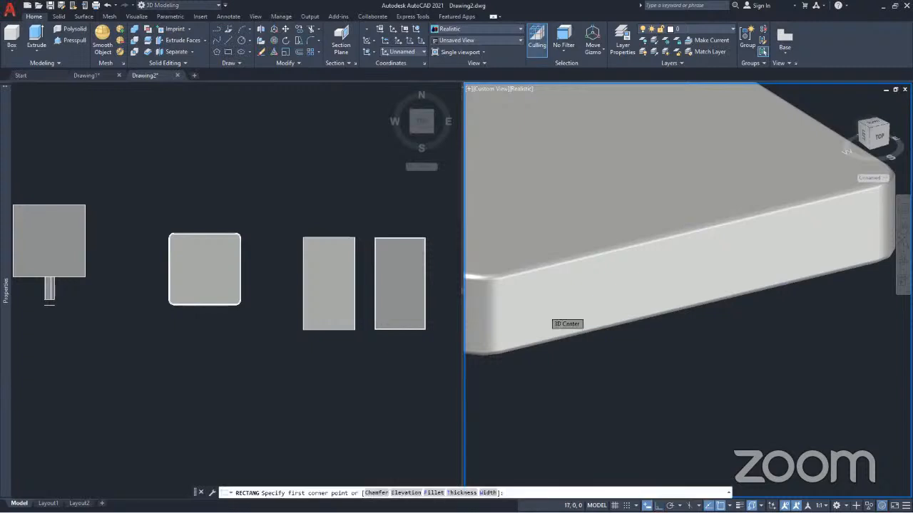
scroll(544, 313, up, 1)
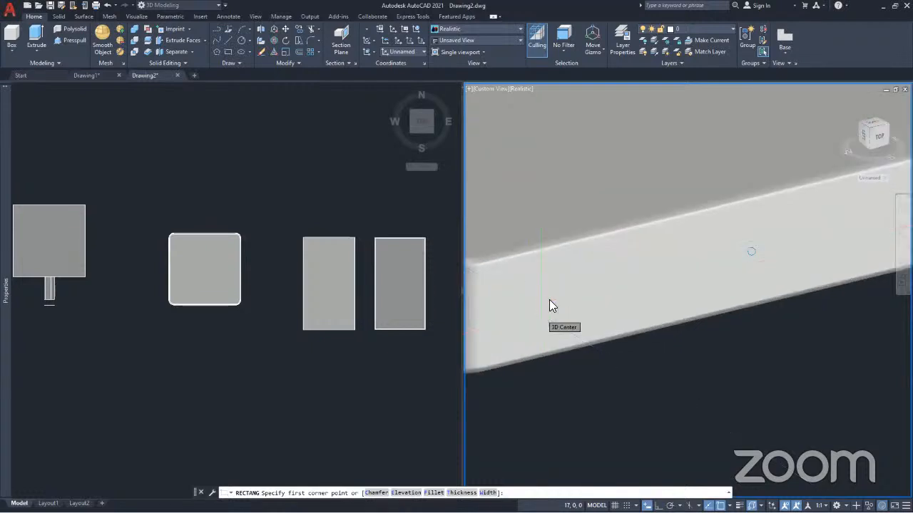
shift+right_click(572, 247)
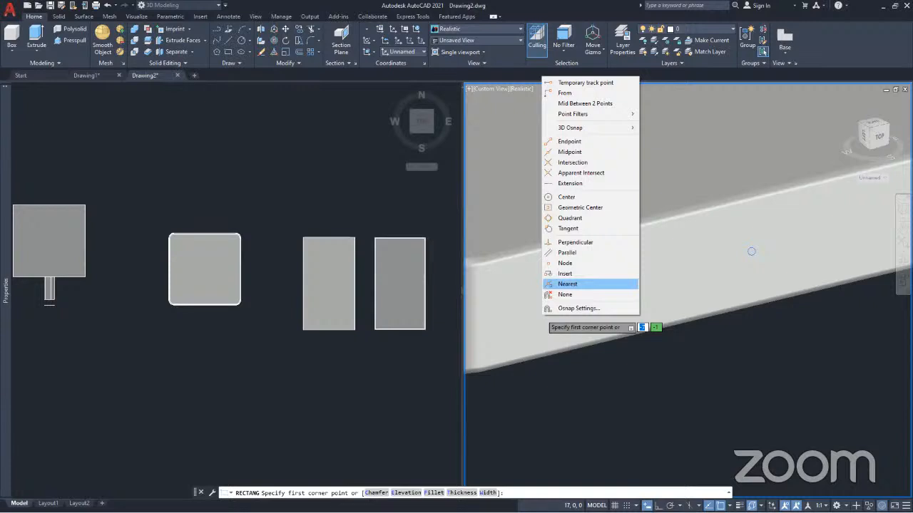
click(567, 283)
click(761, 506)
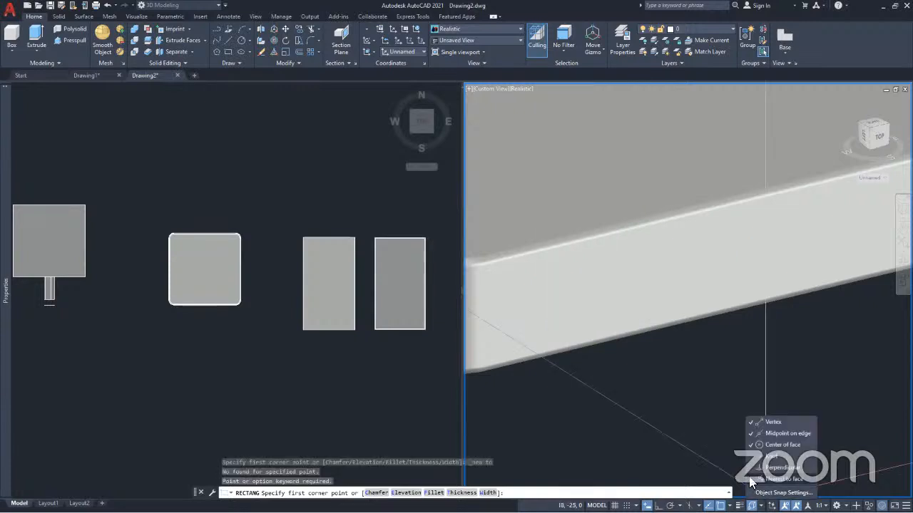
click(692, 479)
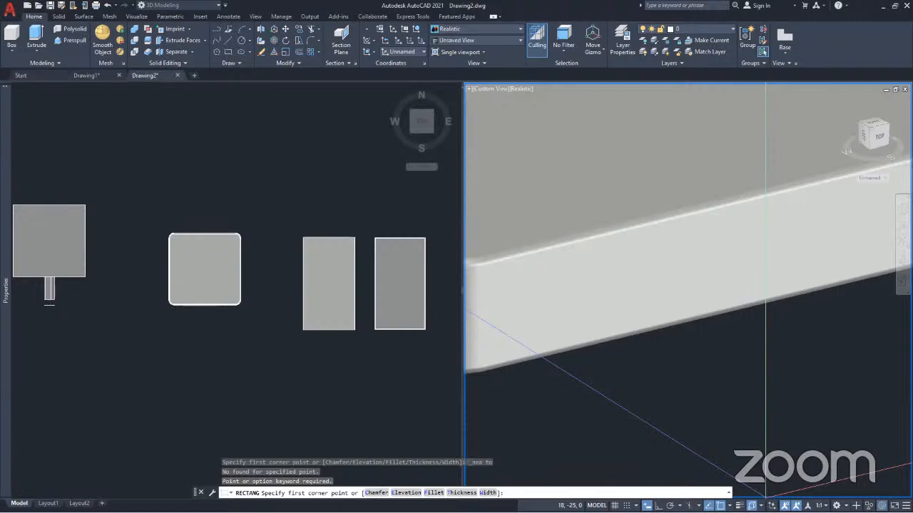
Step: Draw a rectangle 6 wide and 1.6 high on the rounded slab's long side face, near its corner
scroll(574, 311, down, 3)
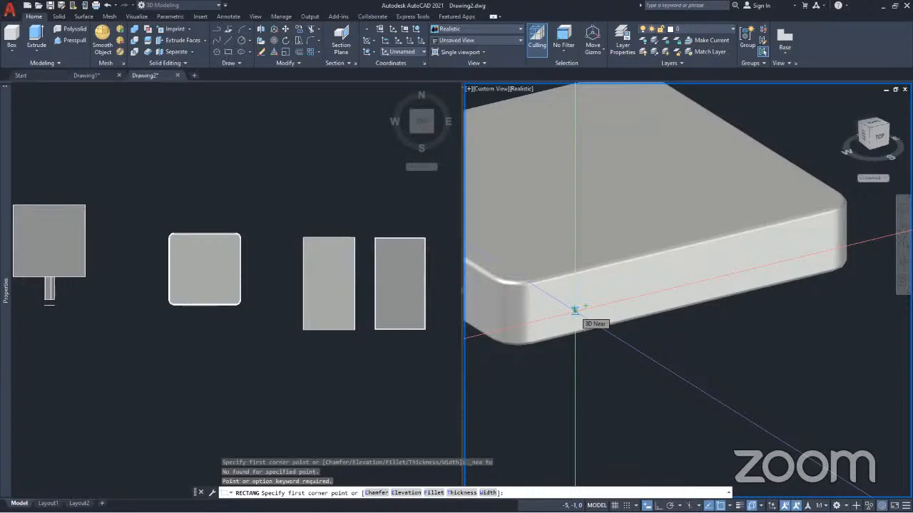
click(575, 310)
scroll(593, 294, up, 3)
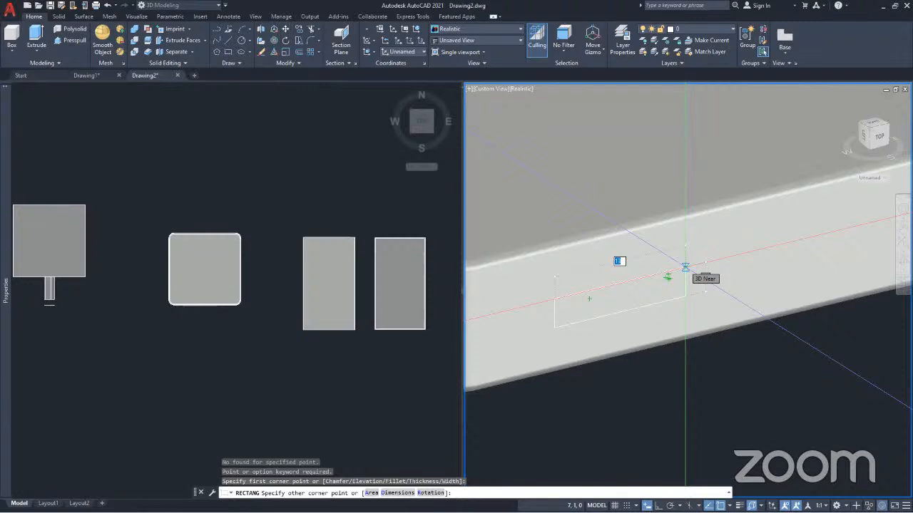
text(5)
key(Tab)
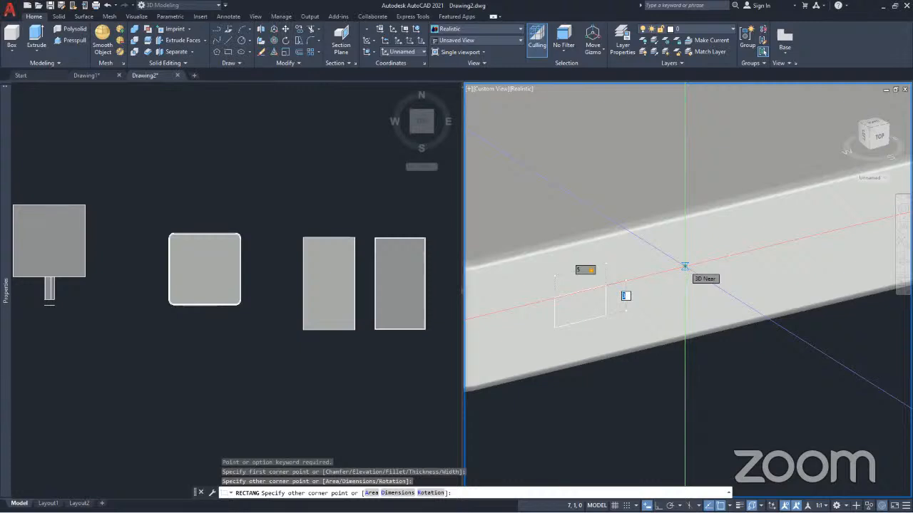
text(3)
key(Tab)
text(6)
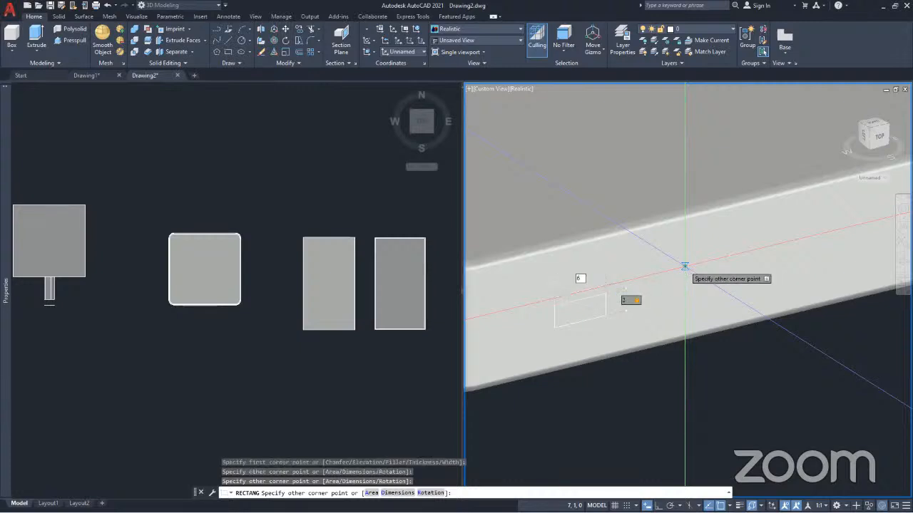
key(Tab)
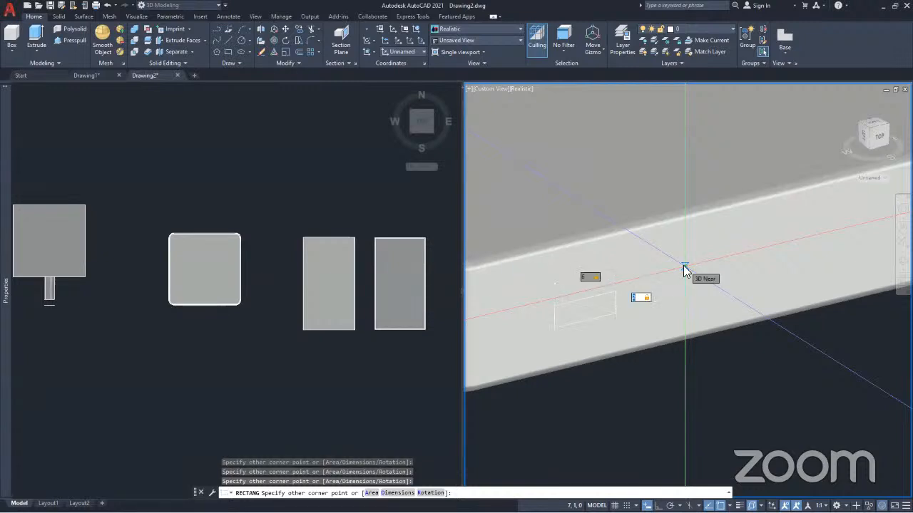
text(1.6)
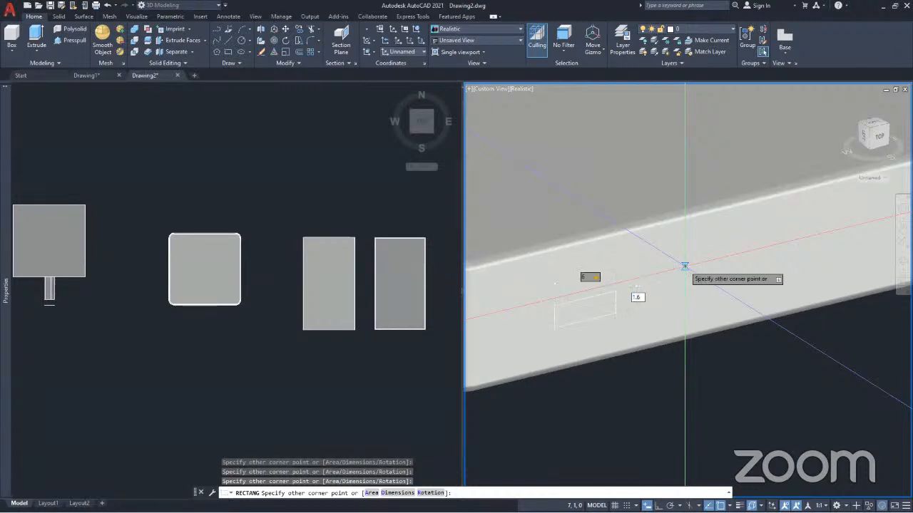
key(Tab)
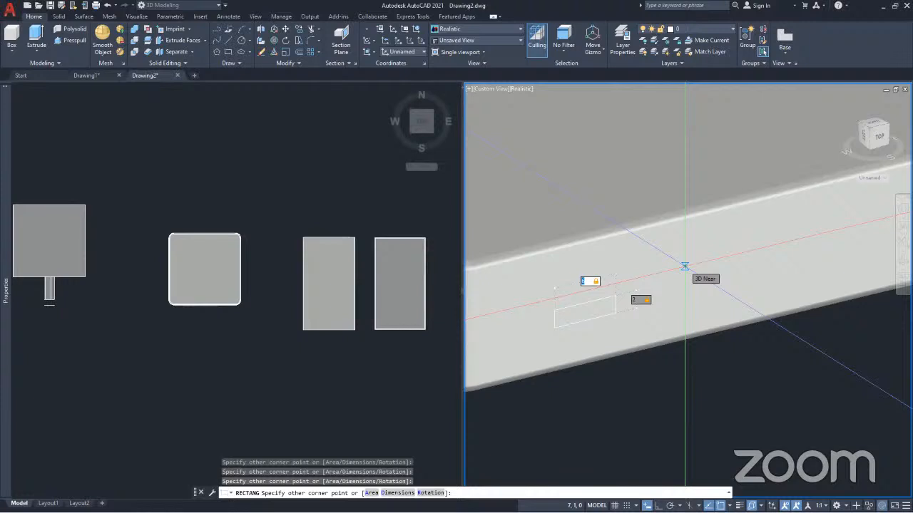
text(6)
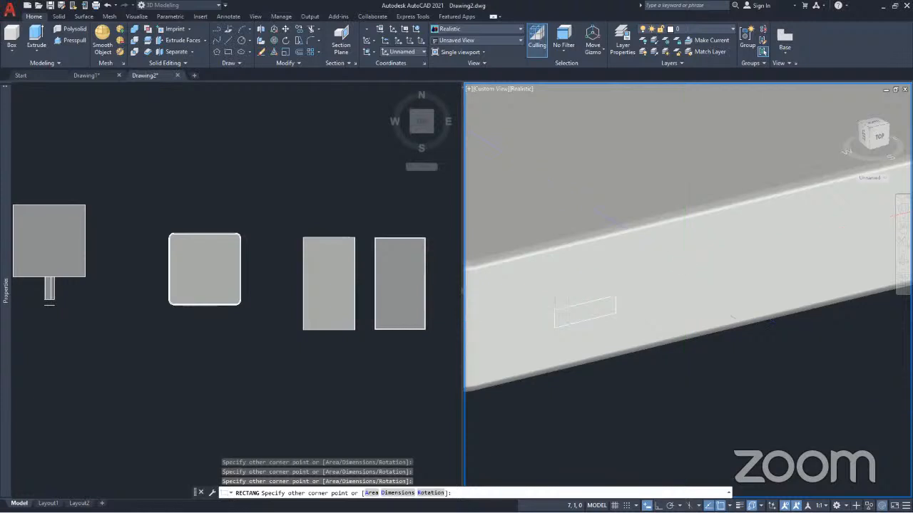
key(Return)
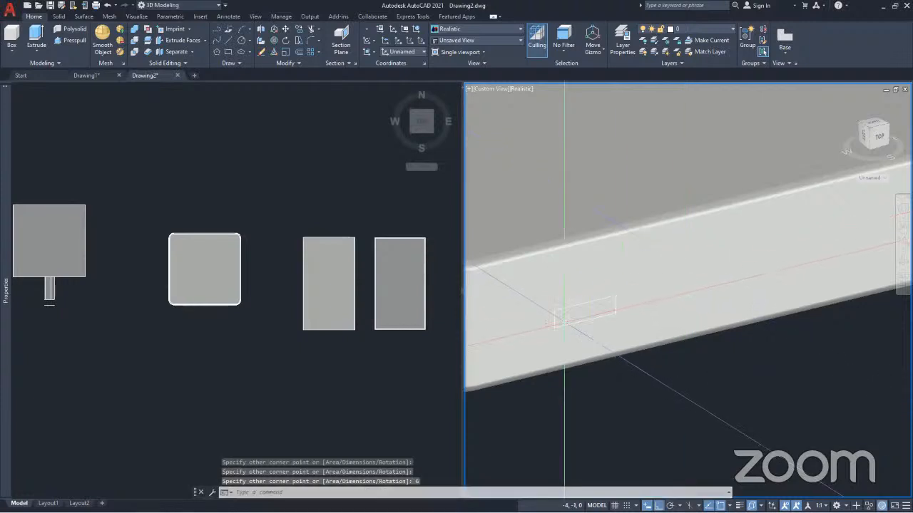
Step: Fillet all corners of the side-face rectangle as a polyline with a radius of .5
scroll(603, 315, up, 2)
scroll(587, 315, up, 2)
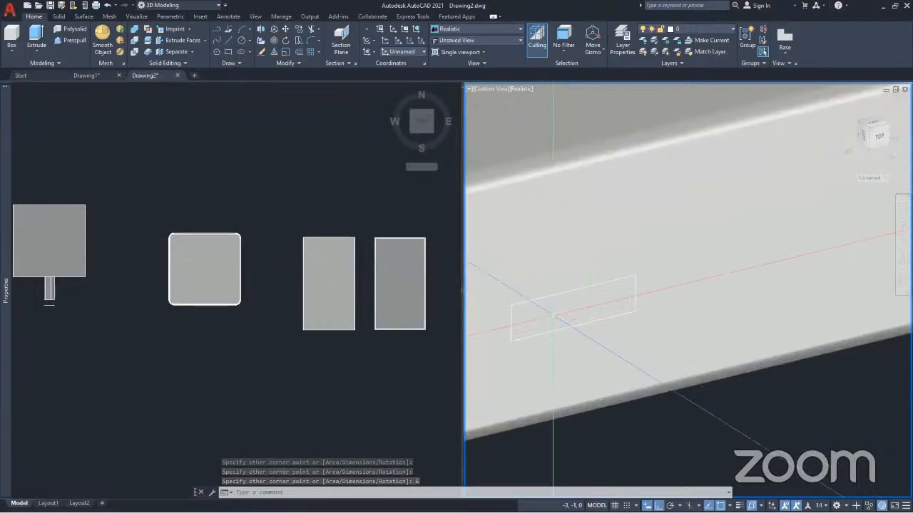
middle_drag(544, 310, 706, 230)
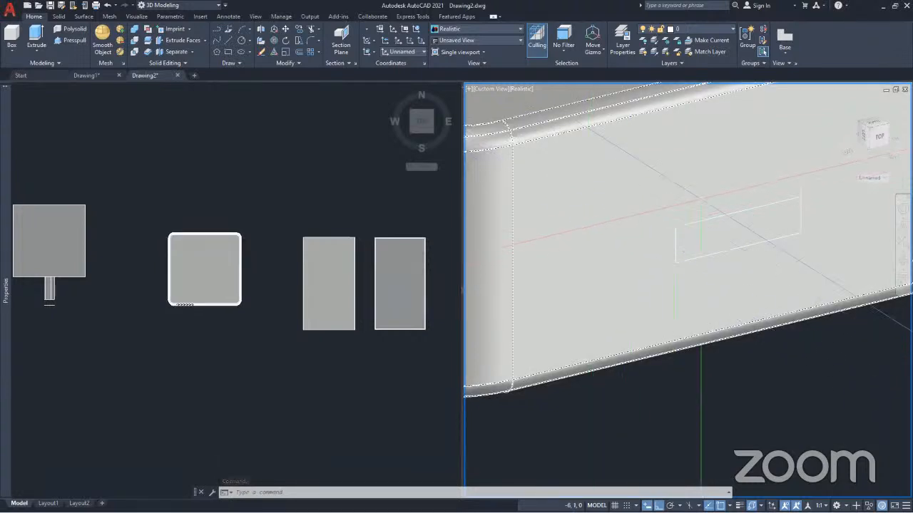
shift+middle_drag(717, 204, 620, 238)
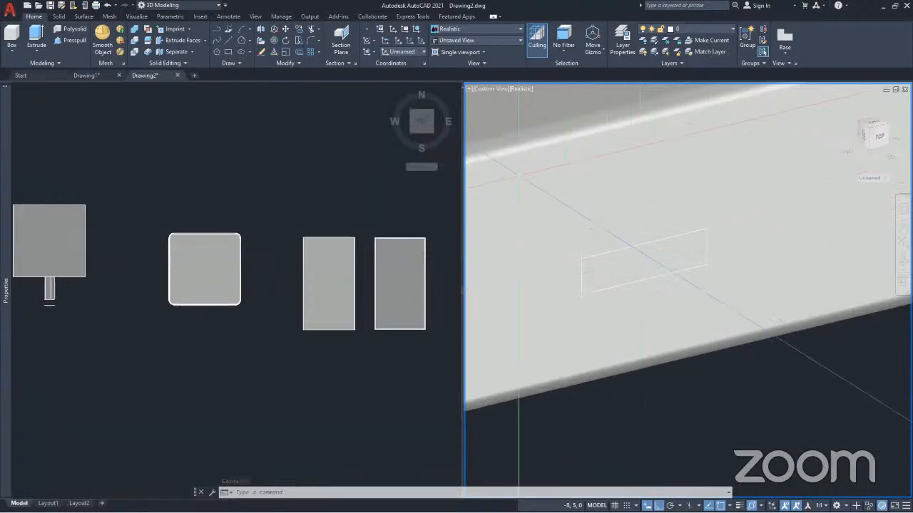
click(310, 41)
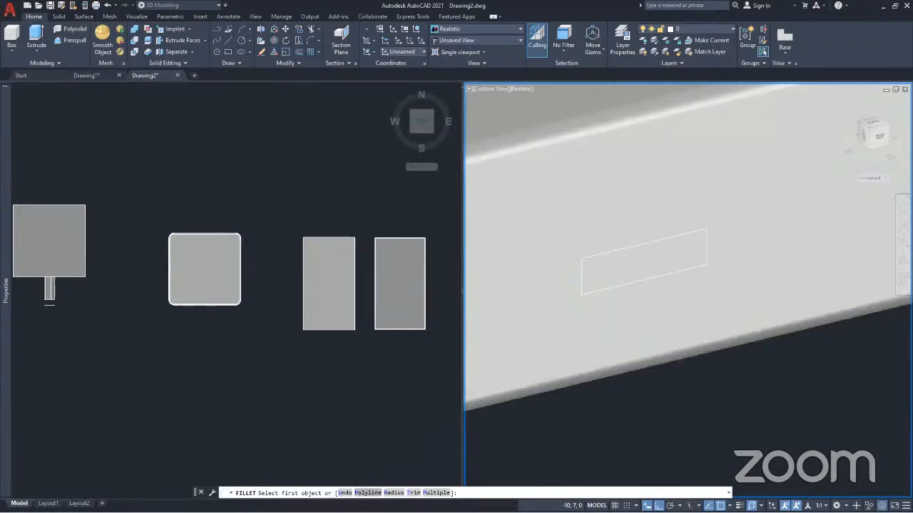
click(367, 493)
click(344, 493)
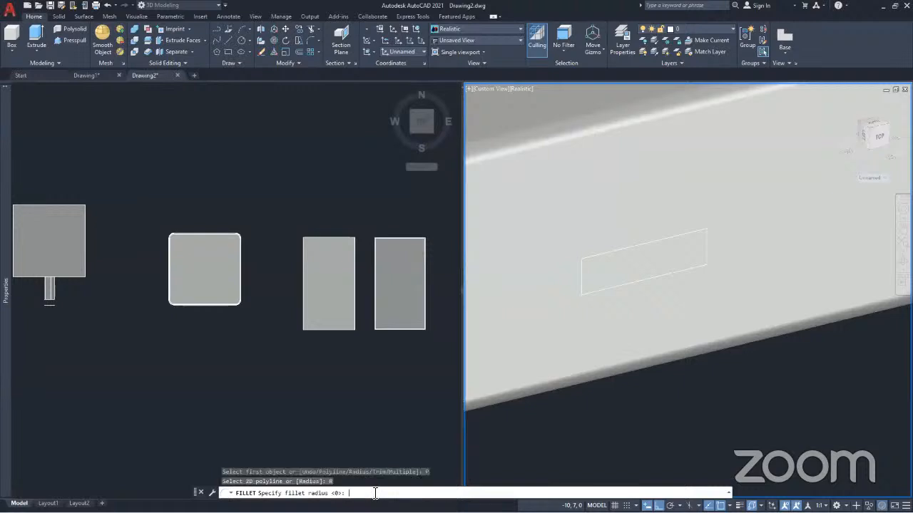
text(.5)
key(Return)
click(599, 285)
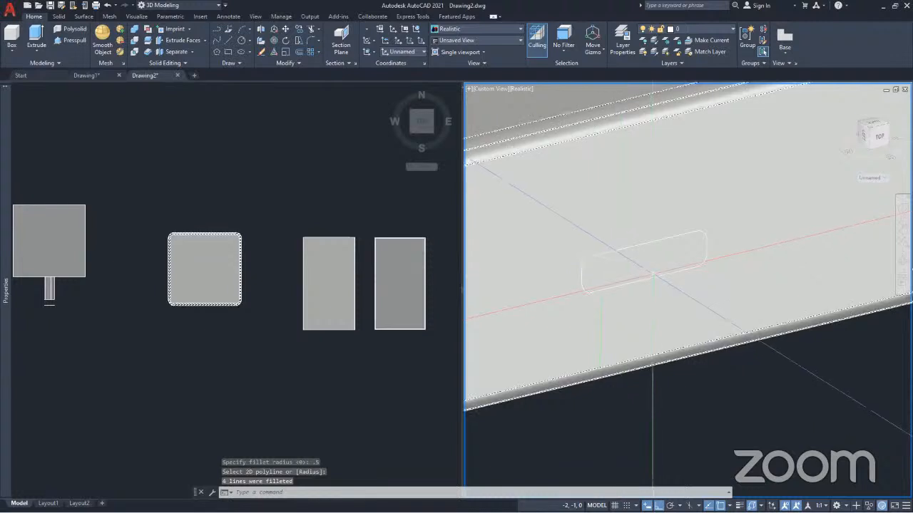
Step: Imprint the rounded rectangle polyline onto the slab's side face and delete the source object
scroll(651, 207, up, 2)
scroll(621, 299, down, 3)
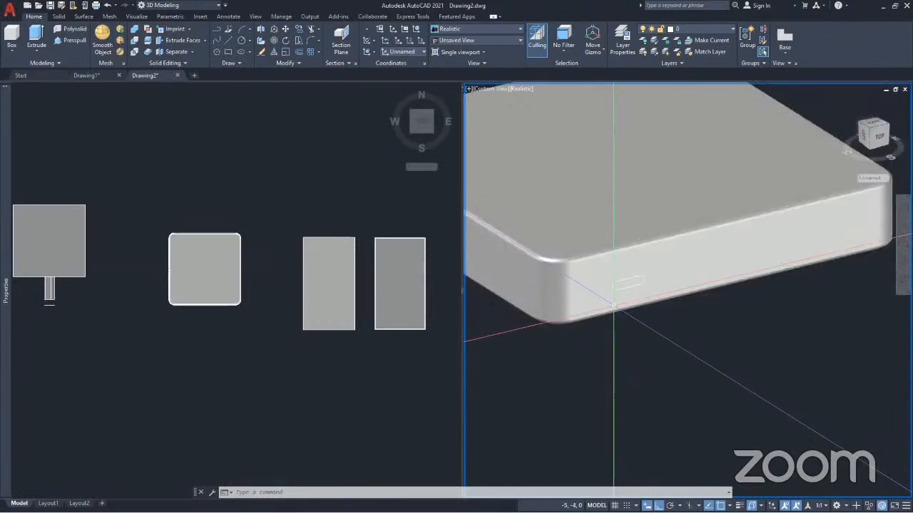
scroll(627, 287, up, 4)
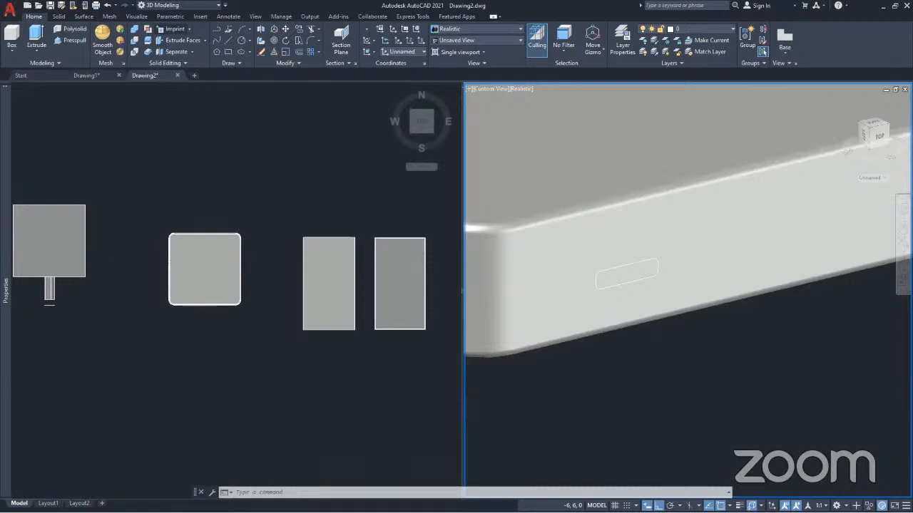
click(621, 267)
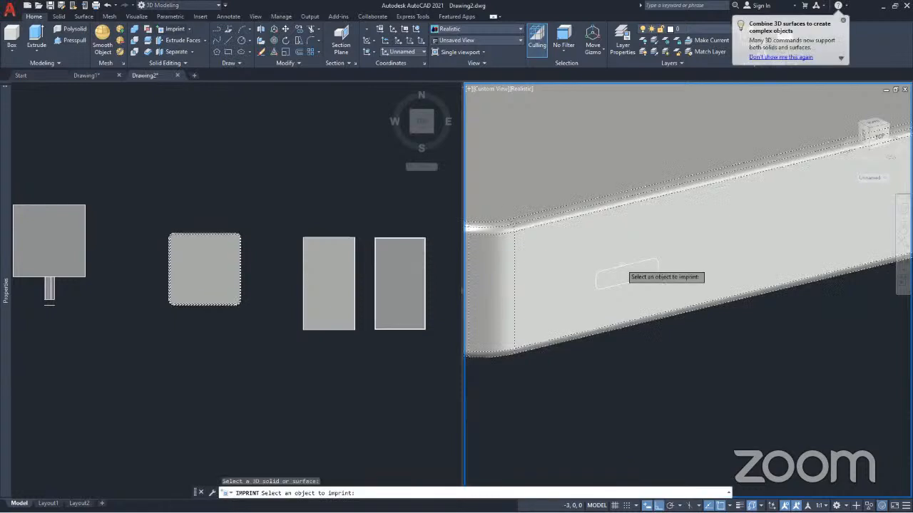
click(677, 307)
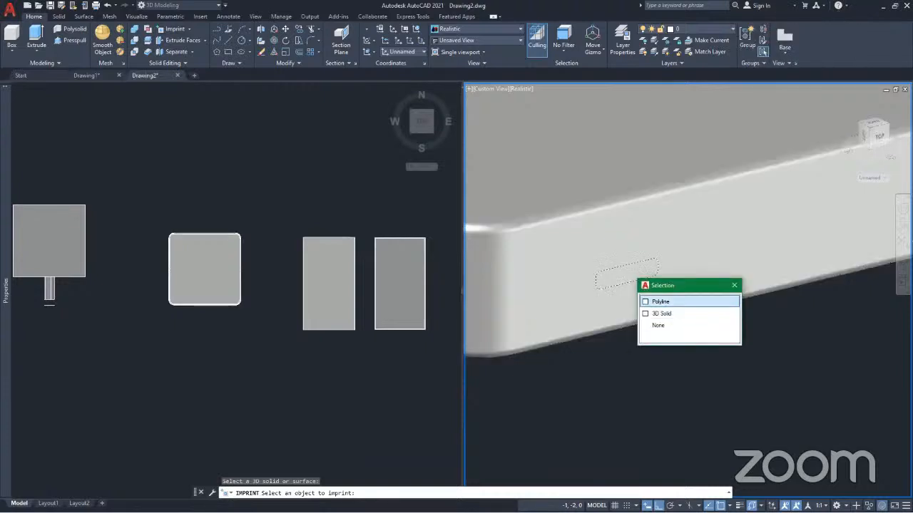
click(674, 302)
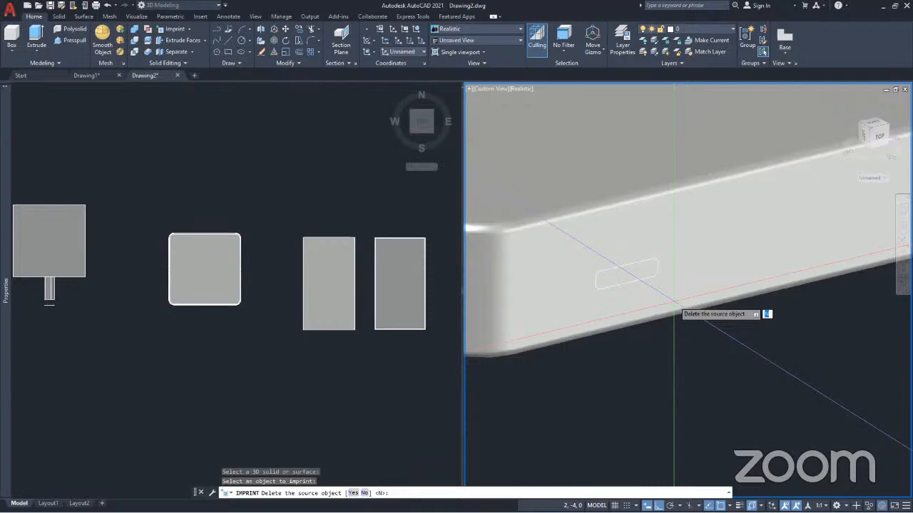
text(y)
key(Return)
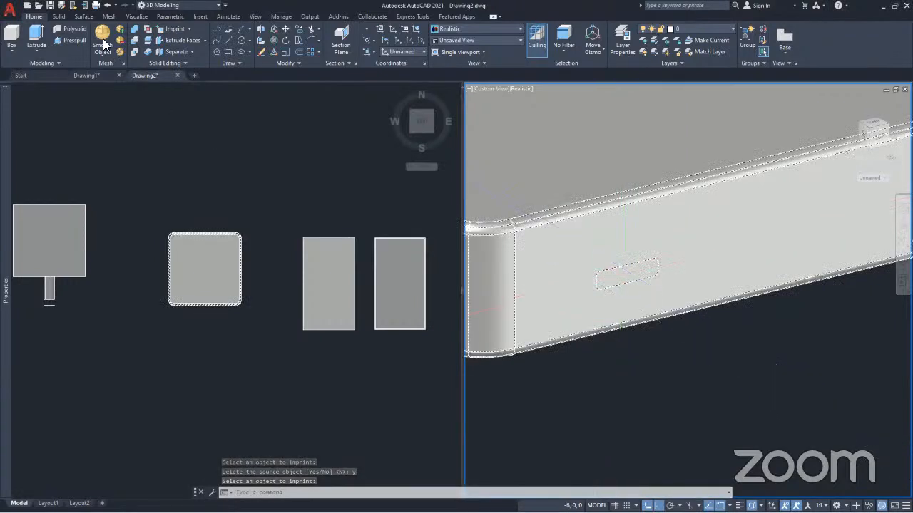
Step: Press-pull the imprinted rounded rectangle by -.5 to recess it into the slab's side face
click(74, 41)
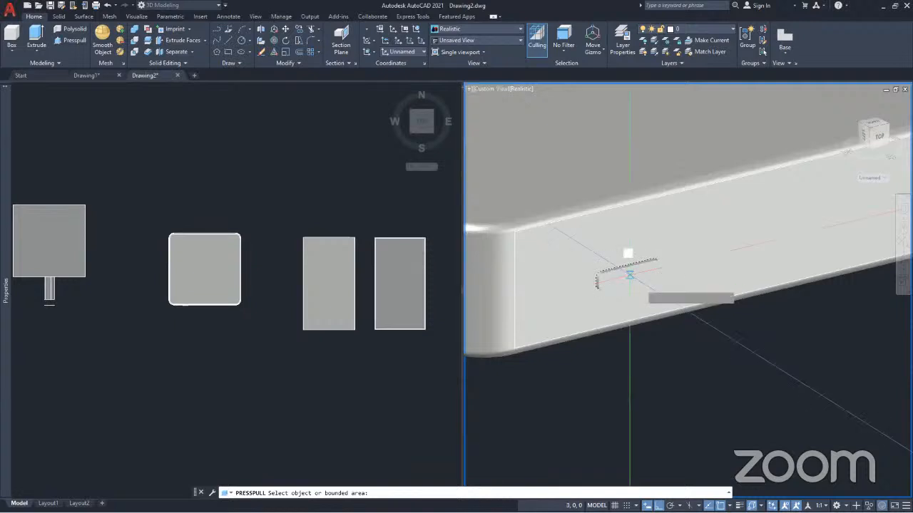
click(630, 275)
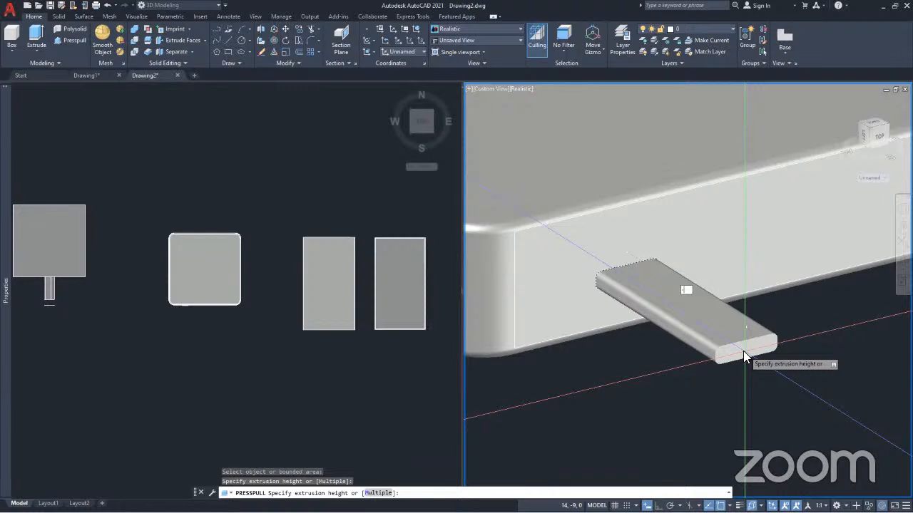
text(-.5)
key(Return)
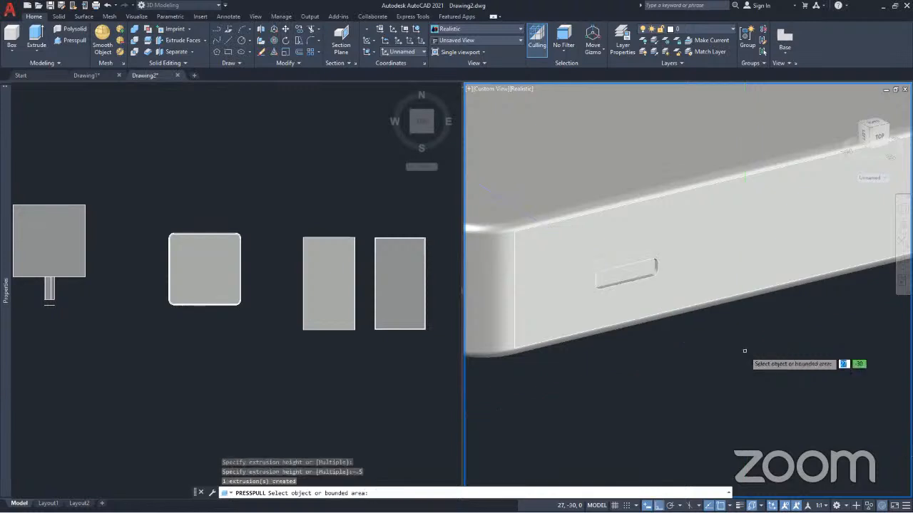
scroll(647, 282, up, 2)
shift+middle_drag(620, 237, 719, 265)
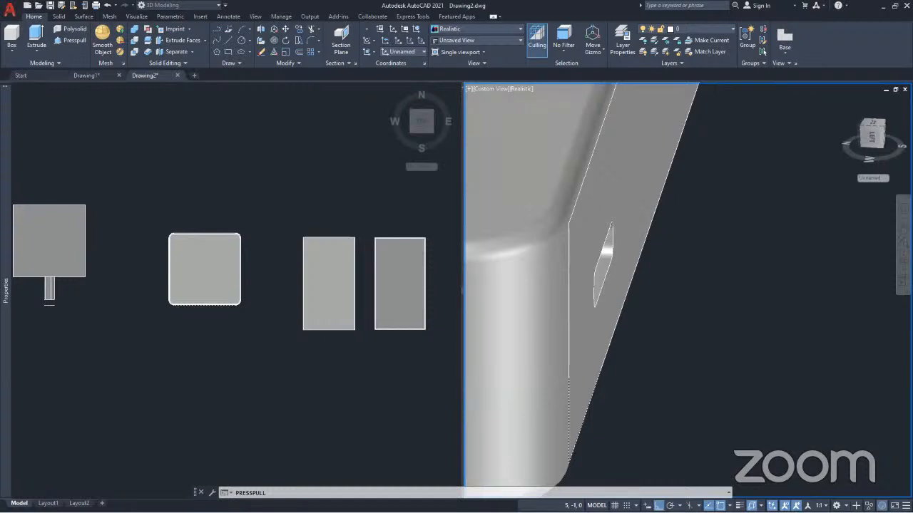
scroll(784, 342, down, 8)
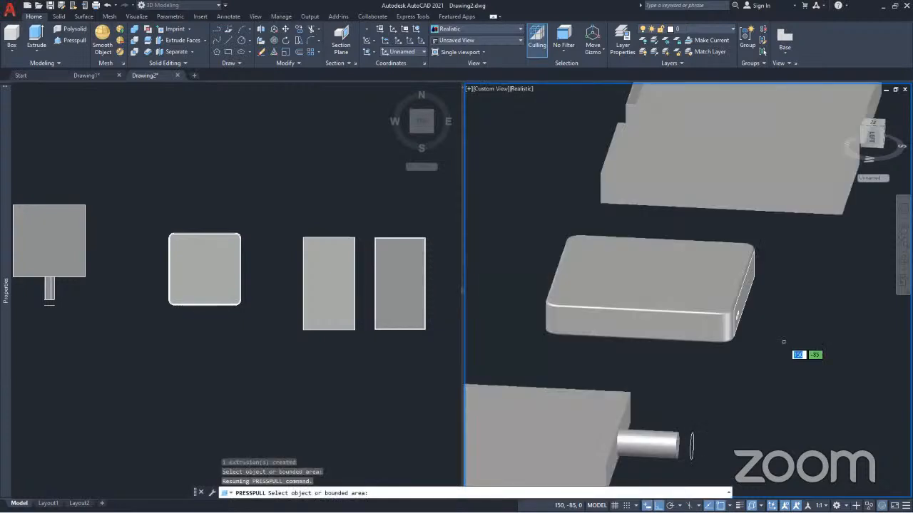
key(Return)
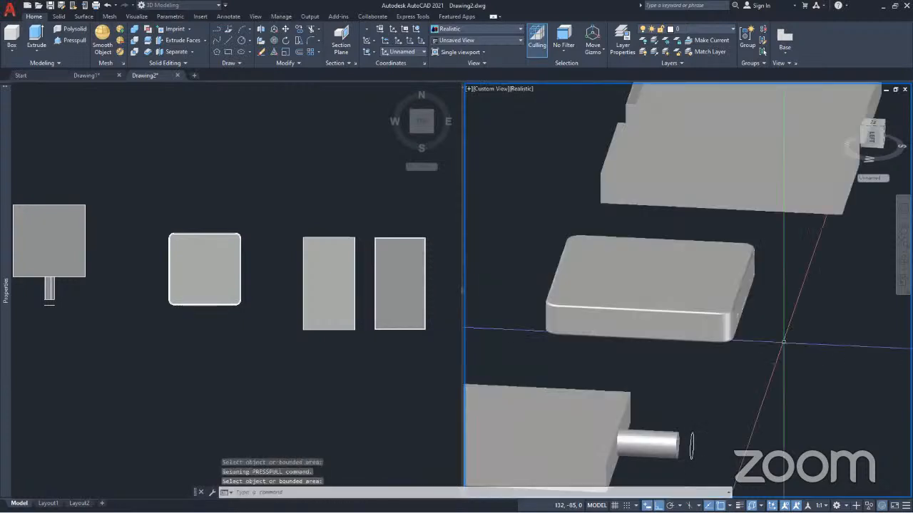
Step: Set the 3D viewport's visual style to X-Ray and inspect the recess near the rounded slab's corner
scroll(737, 321, up, 8)
scroll(713, 307, up, 5)
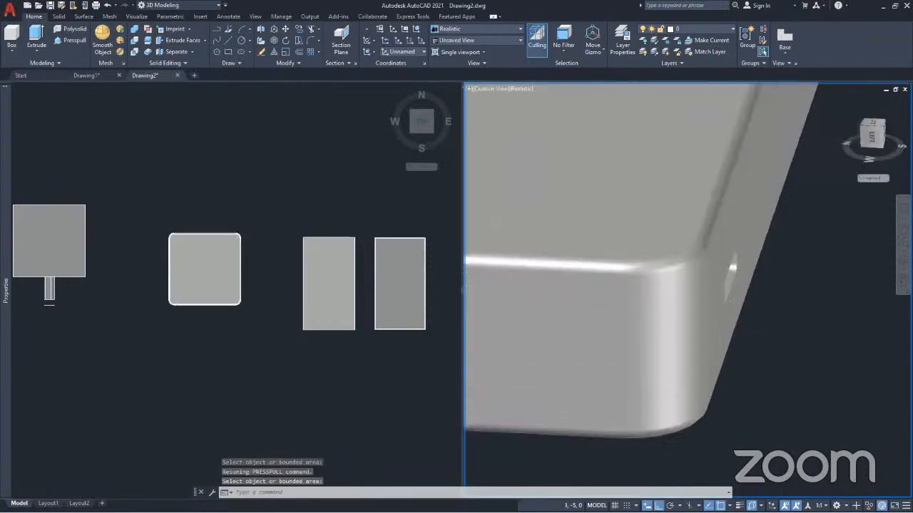
shift+middle_drag(670, 299, 711, 306)
scroll(731, 333, down, 2)
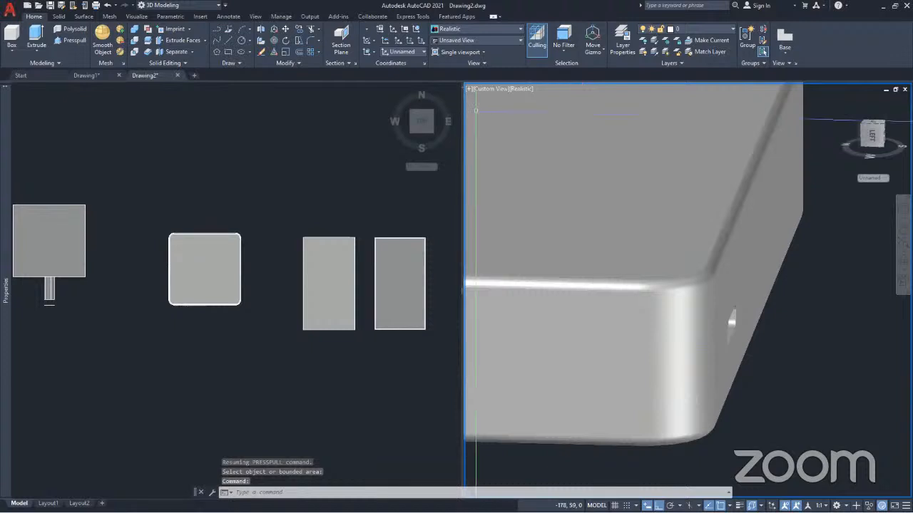
click(525, 87)
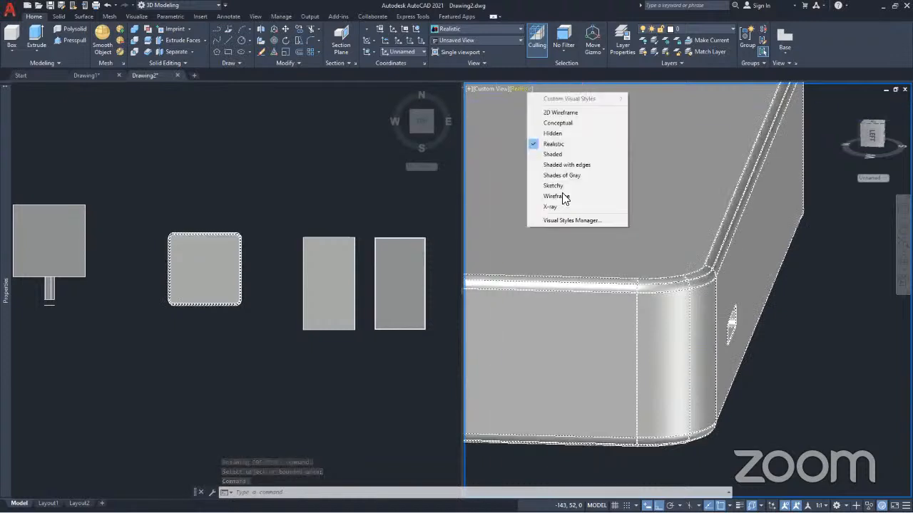
click(575, 206)
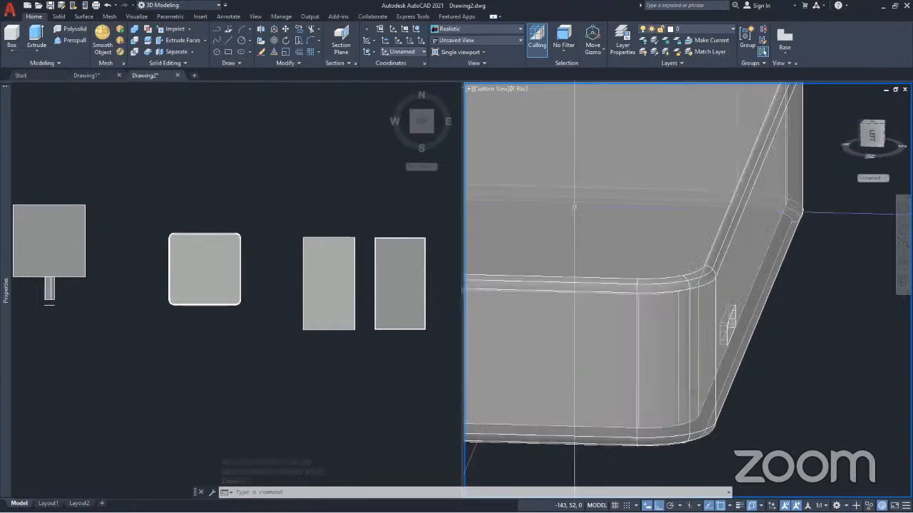
middle_drag(713, 319, 752, 414)
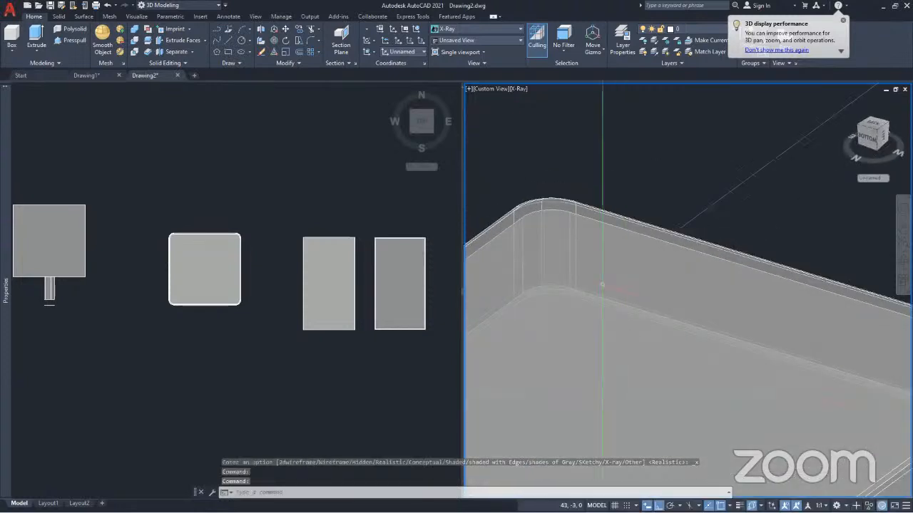
scroll(625, 339, down, 5)
scroll(787, 285, up, 5)
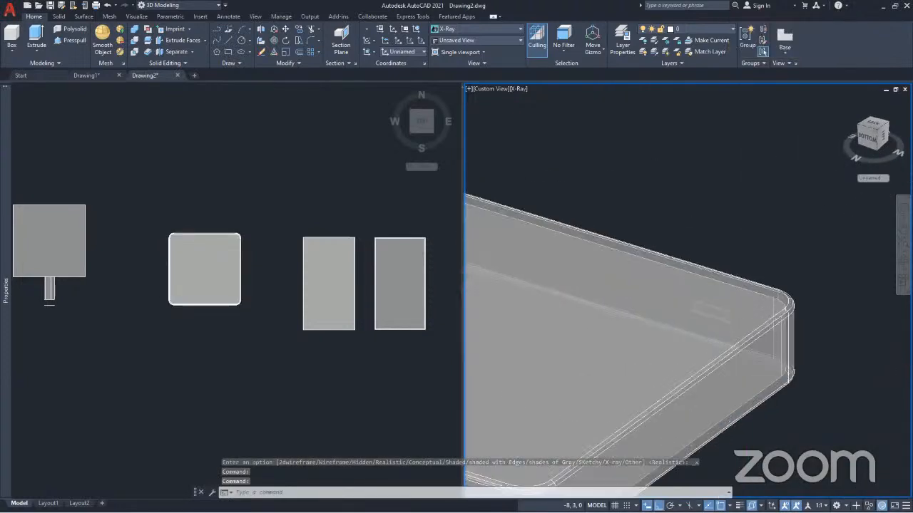
shift+middle_drag(706, 371, 609, 371)
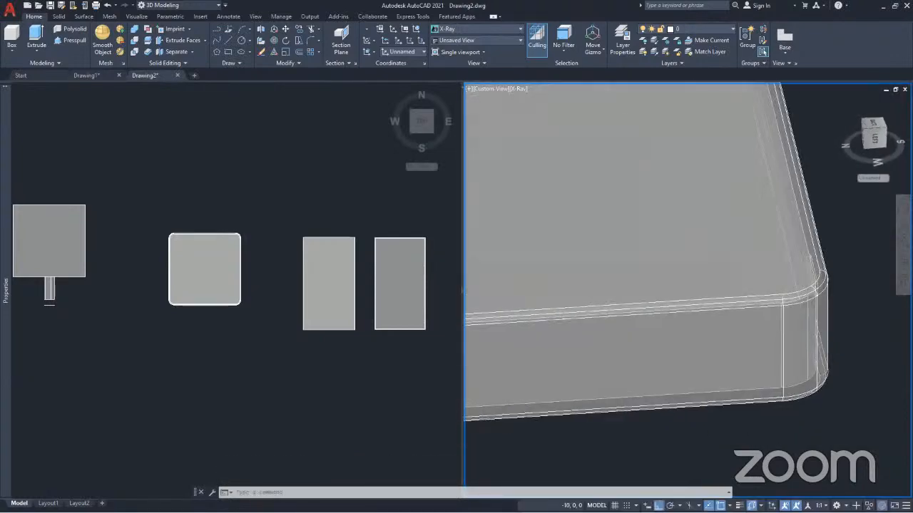
scroll(661, 362, down, 5)
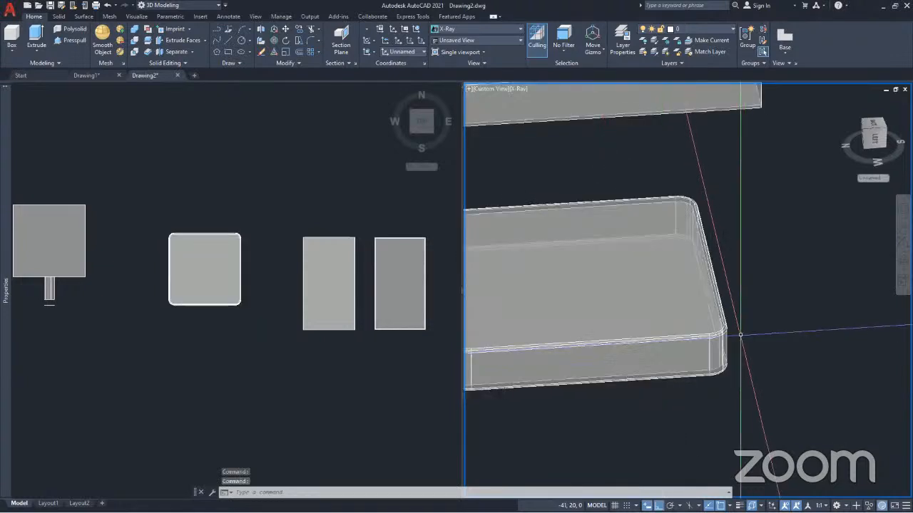
Step: Undo the last several operations and view changes around the recess in the rounded slab's side face
scroll(722, 331, up, 2)
scroll(719, 321, up, 3)
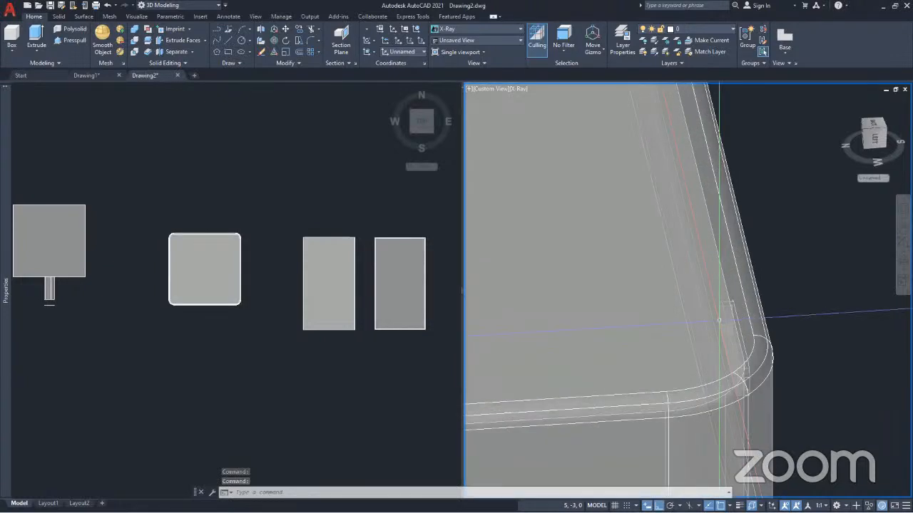
scroll(718, 321, down, 2)
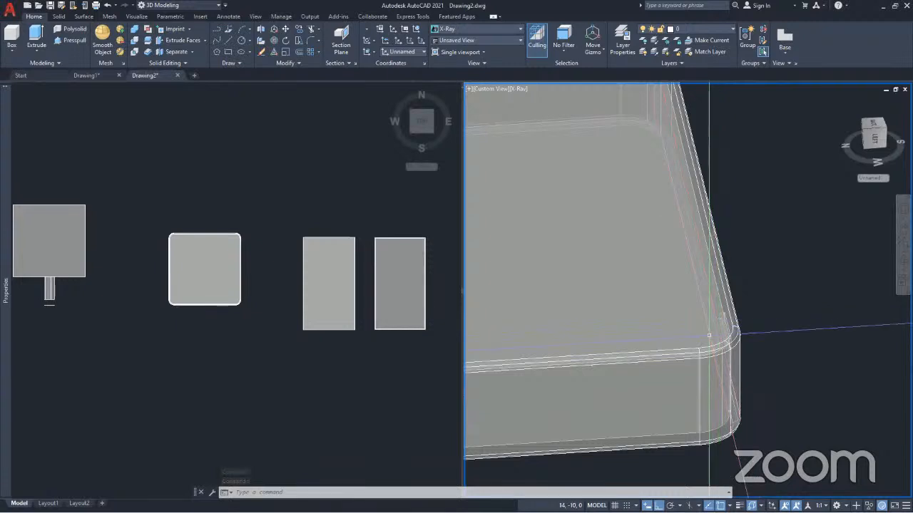
scroll(709, 335, up, 2)
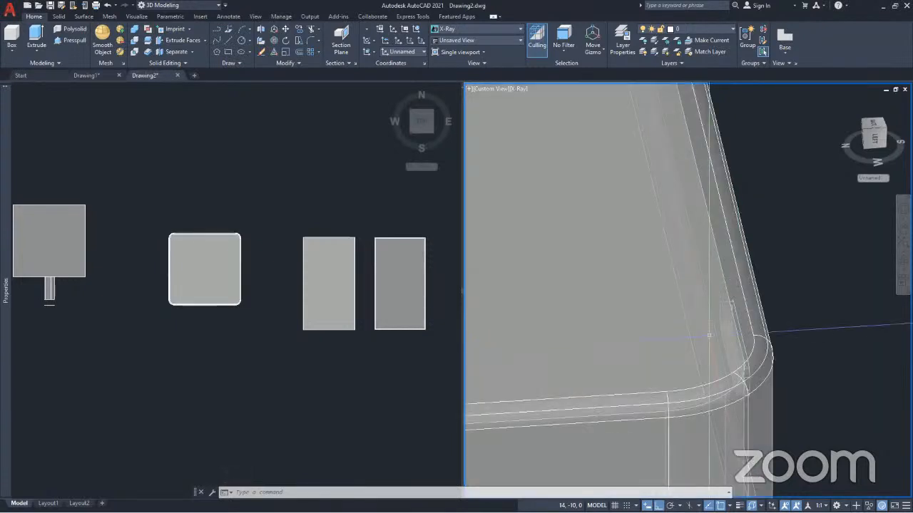
key(ctrl+z)
key(ctrl+z)
key(ctrl+z)
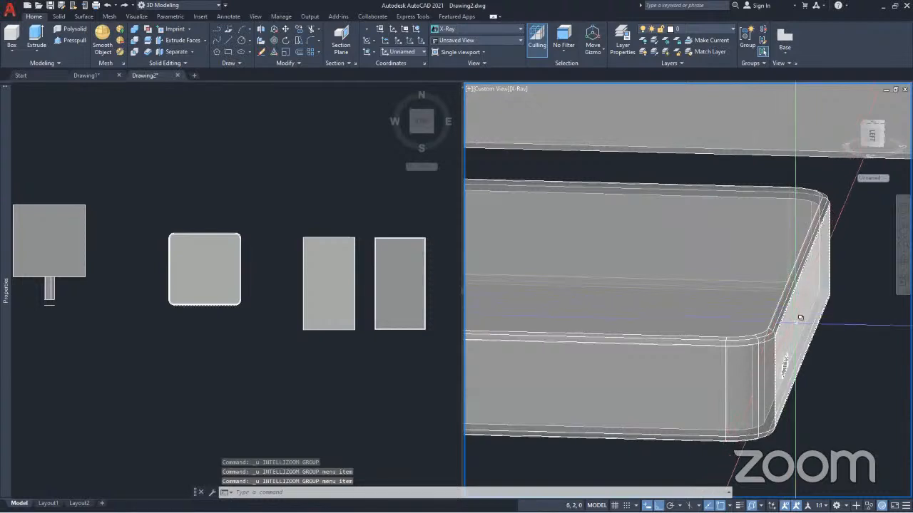
key(ctrl+z)
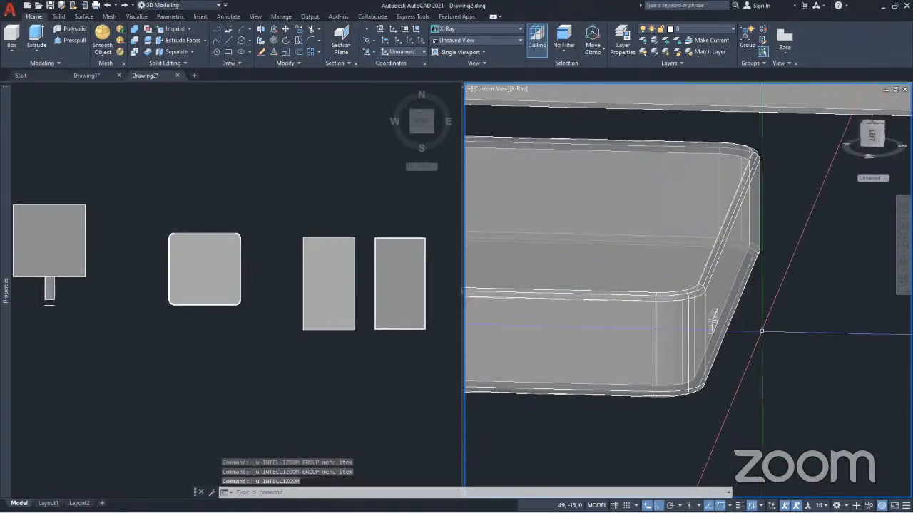
key(ctrl+z)
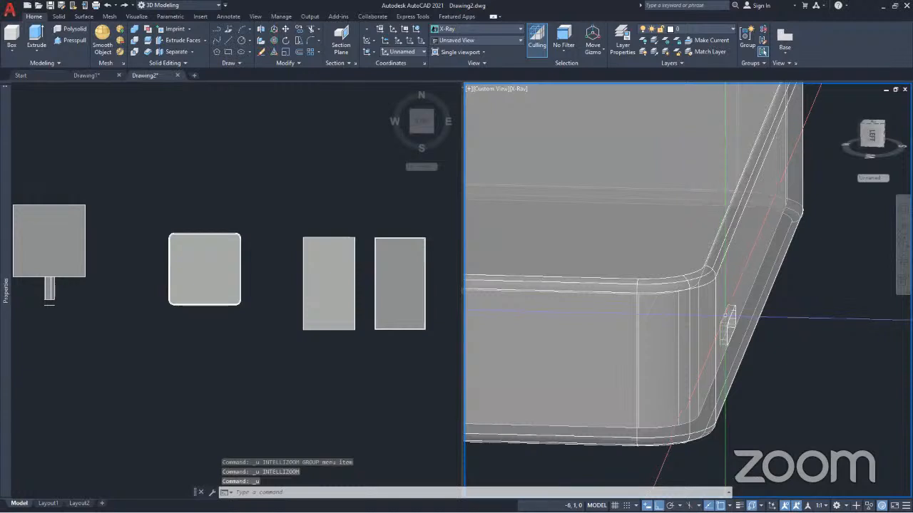
Step: Press-pull the inner end face of the recess in the rounded slab's side to change its depth
scroll(726, 318, up, 2)
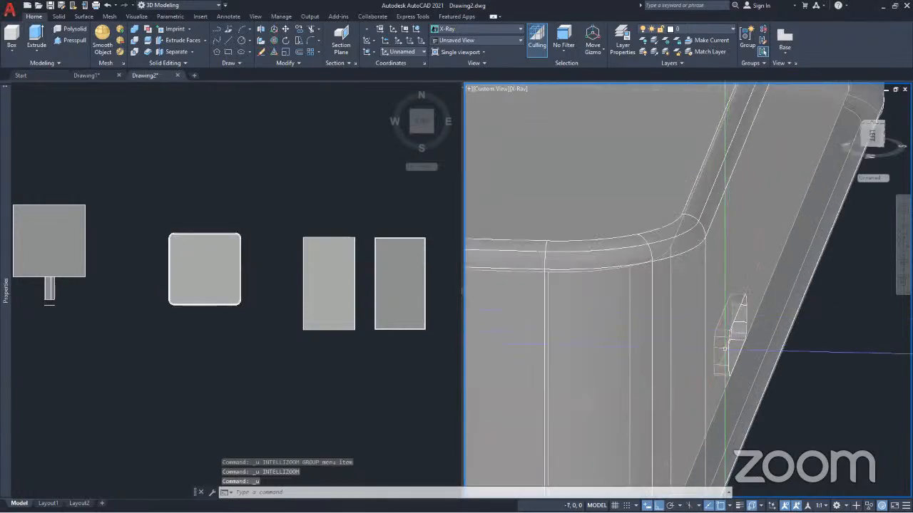
middle_drag(715, 383, 670, 384)
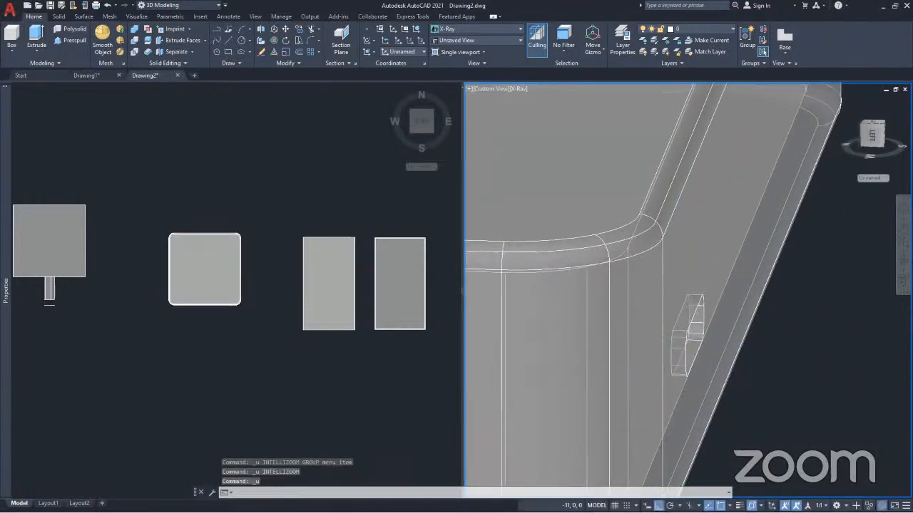
shift+middle_drag(601, 373, 606, 379)
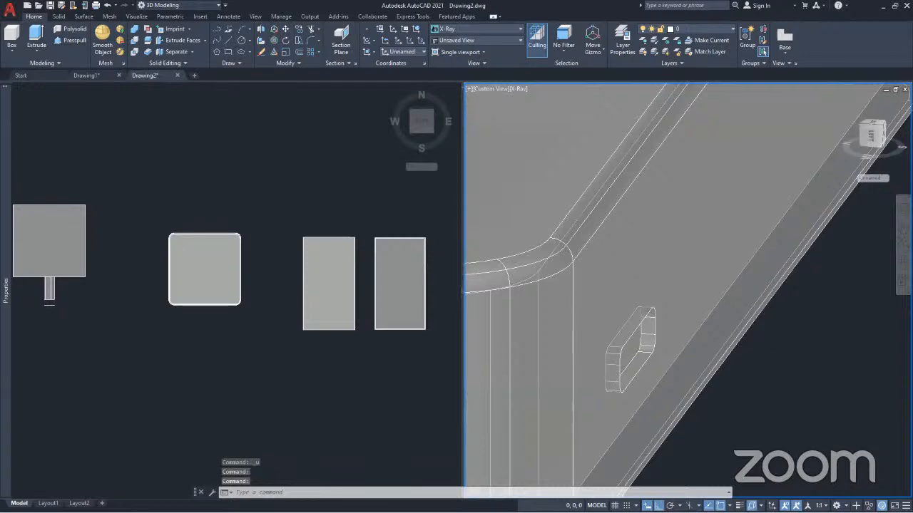
key(ctrl+shift+e)
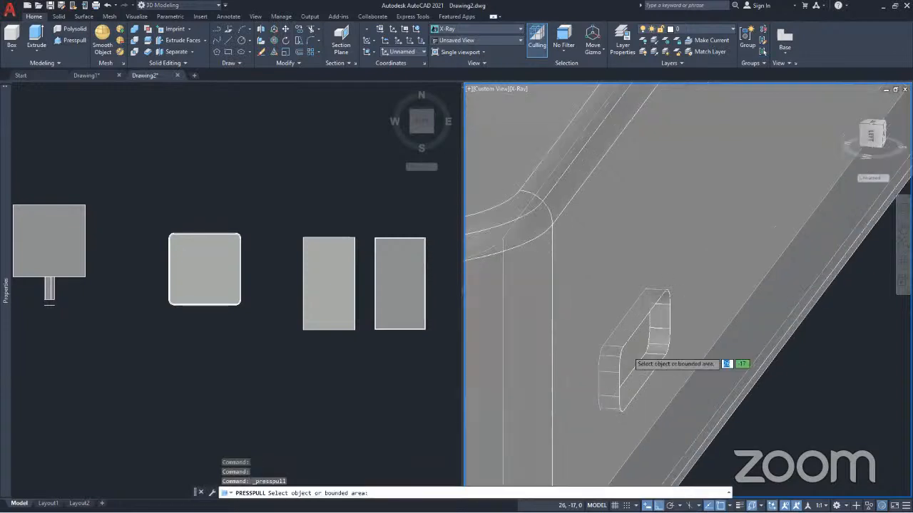
scroll(584, 351, up, 3)
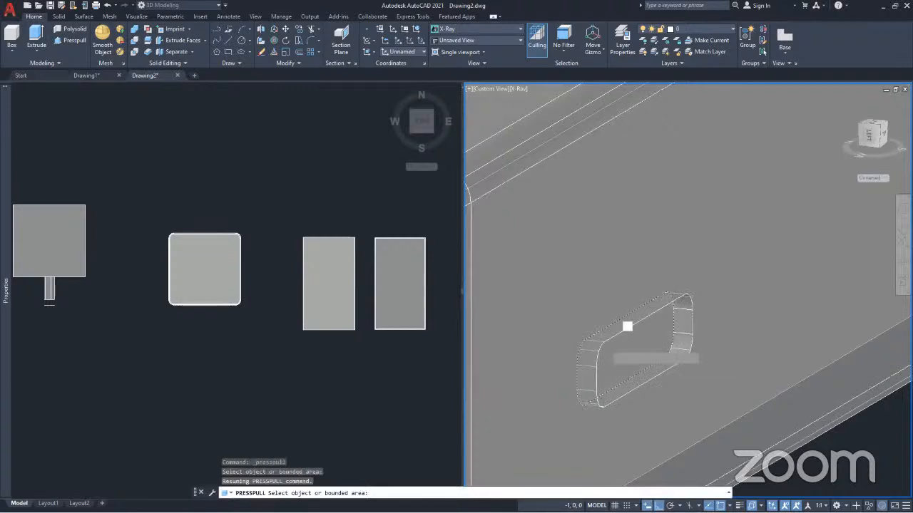
click(627, 328)
shift+middle_drag(579, 332, 663, 389)
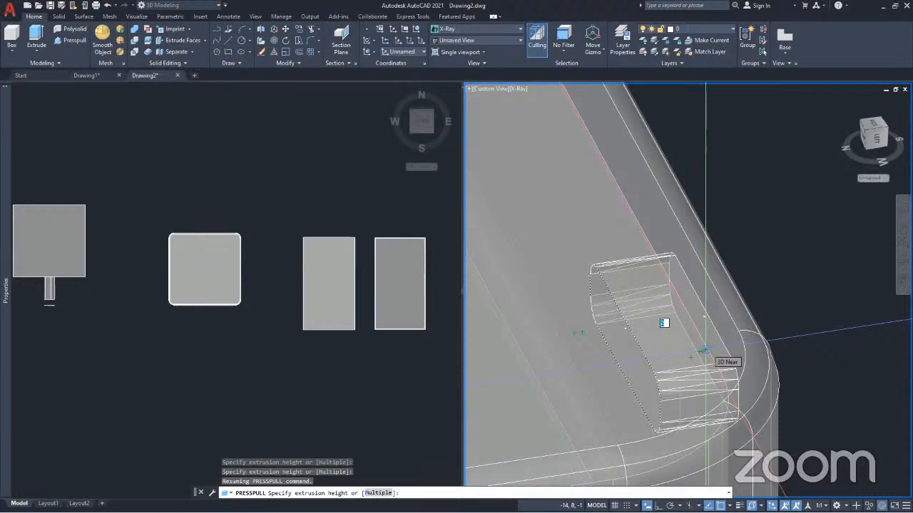
click(704, 349)
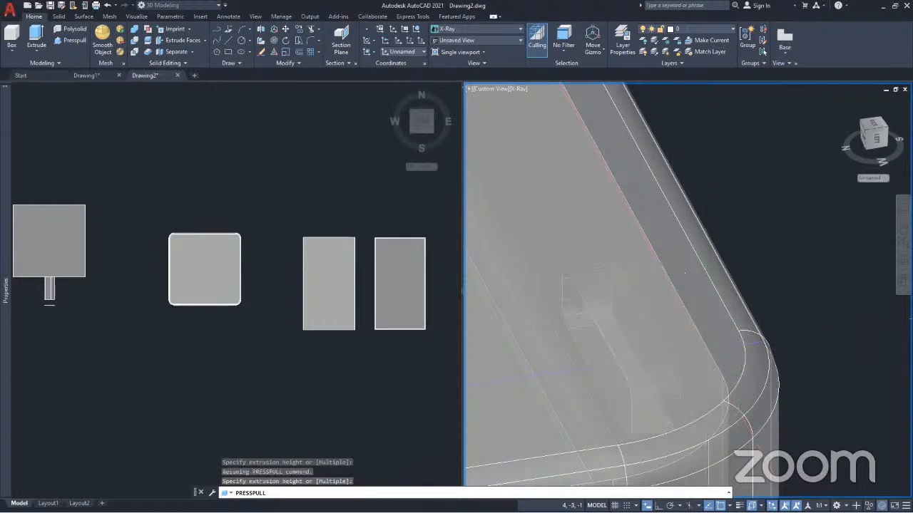
click(716, 361)
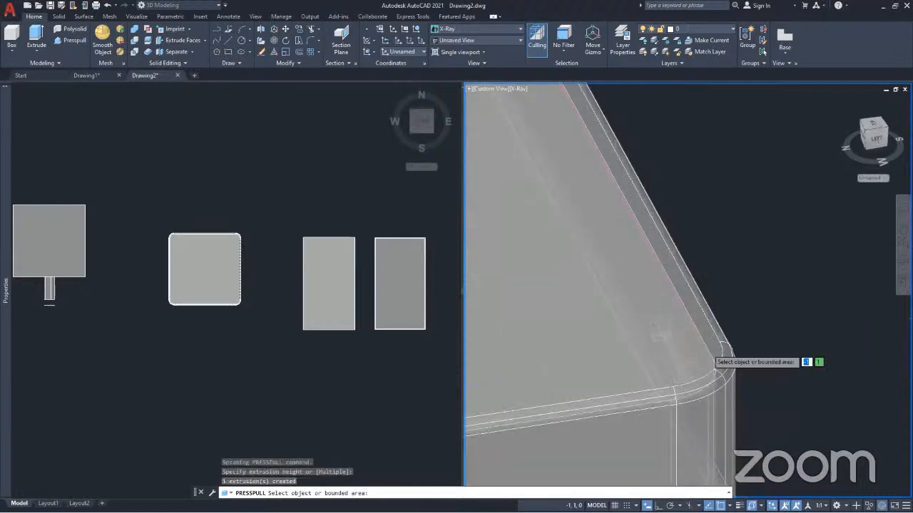
scroll(716, 362, down, 1)
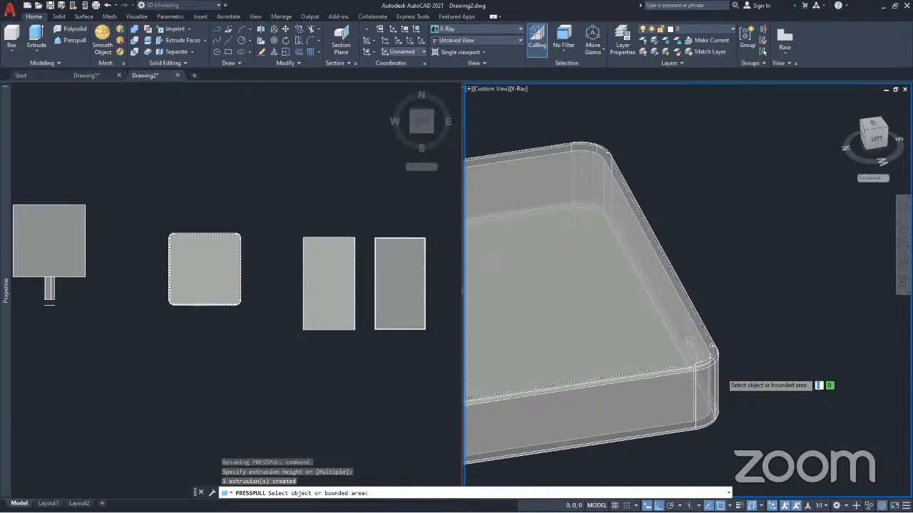
shift+middle_drag(713, 365, 592, 330)
key(Return)
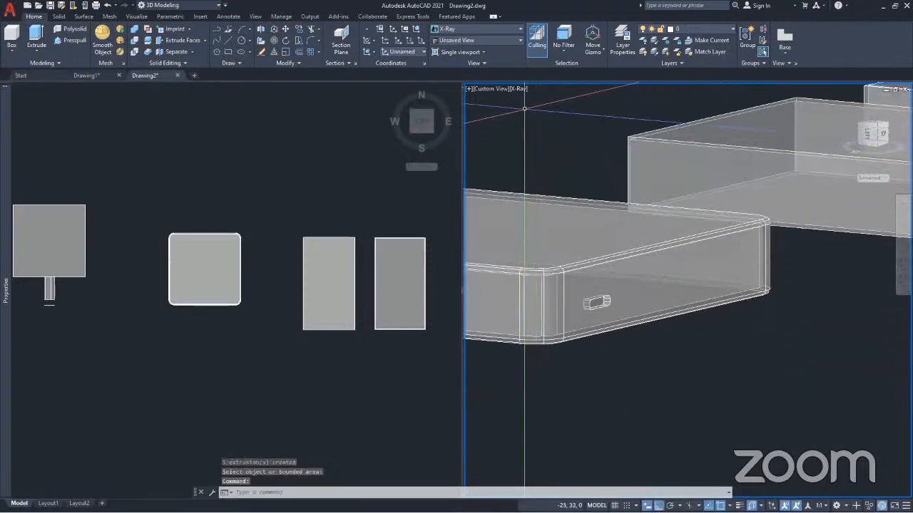
Step: Set the 3D viewport's visual style to Shaded and view the recess in the slab's side
click(519, 88)
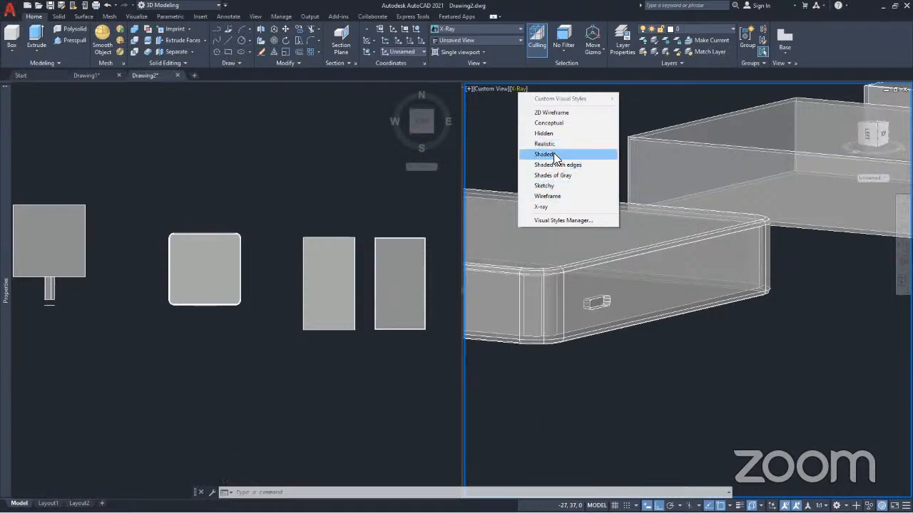
click(554, 153)
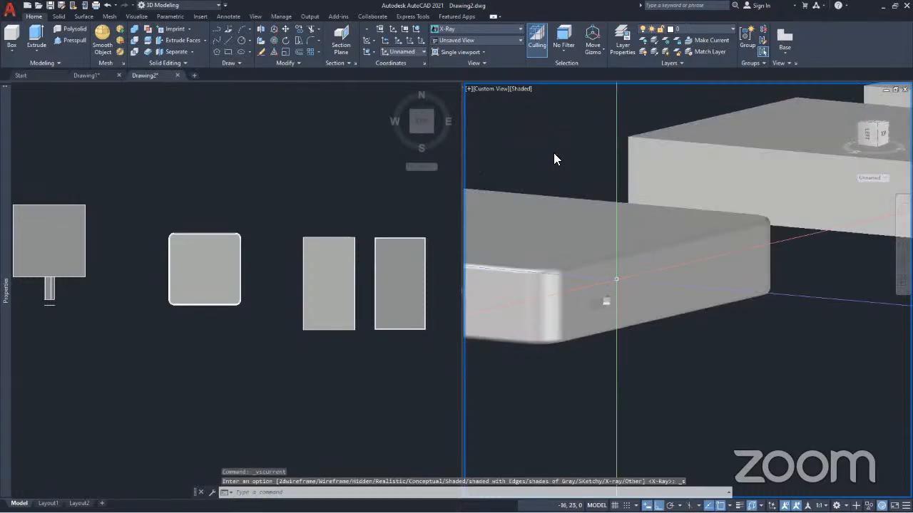
mouse_move(554, 155)
shift+middle_down()
mouse_move(571, 253)
mouse_move(564, 243)
mouse_move(563, 234)
mouse_move(580, 285)
mouse_move(663, 304)
mouse_move(633, 276)
mouse_move(628, 291)
mouse_move(625, 281)
mouse_move(641, 294)
shift+middle_up()
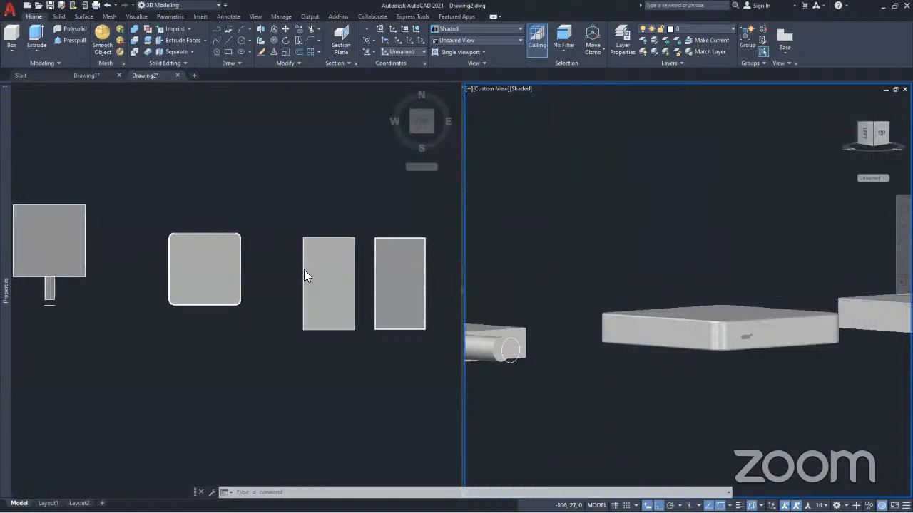
Step: Chamfer the left edge, as seen in plan, of the slab with the attached cylinder, using Distance1 of 3 and Distance2 of 2
click(57, 16)
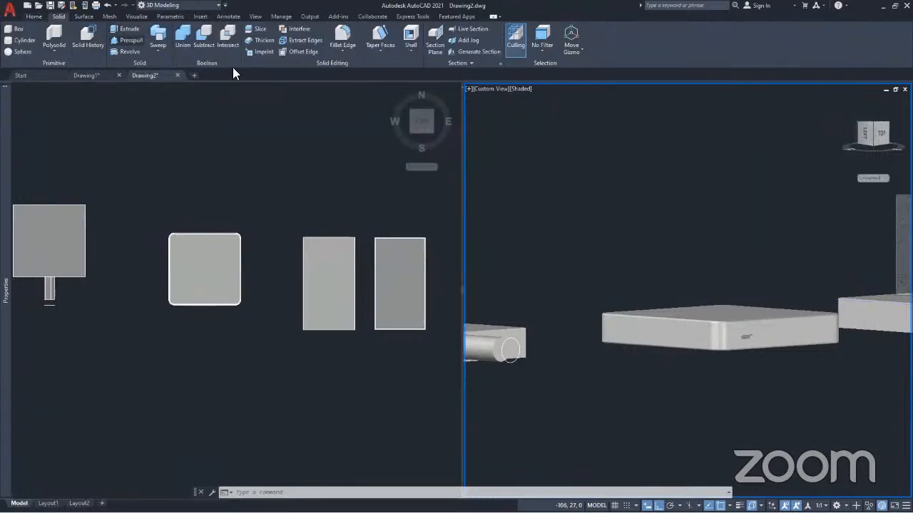
click(345, 53)
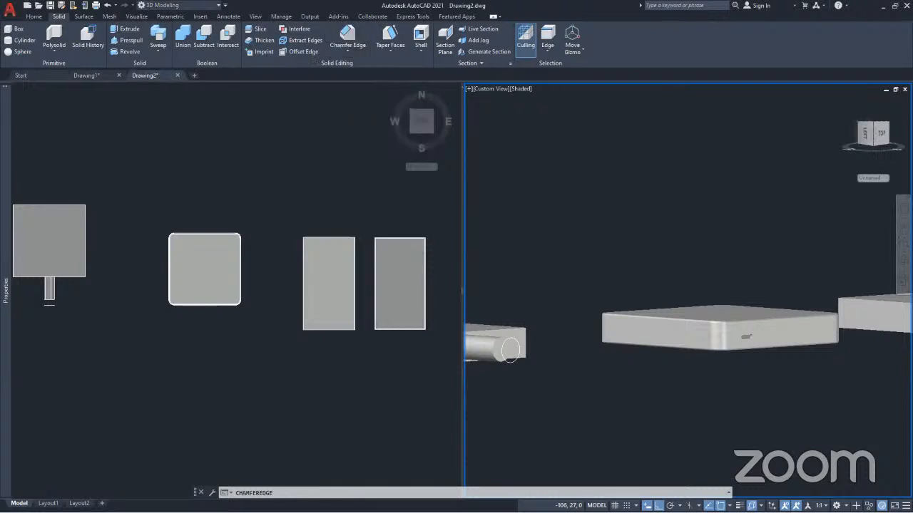
scroll(528, 333, down, 2)
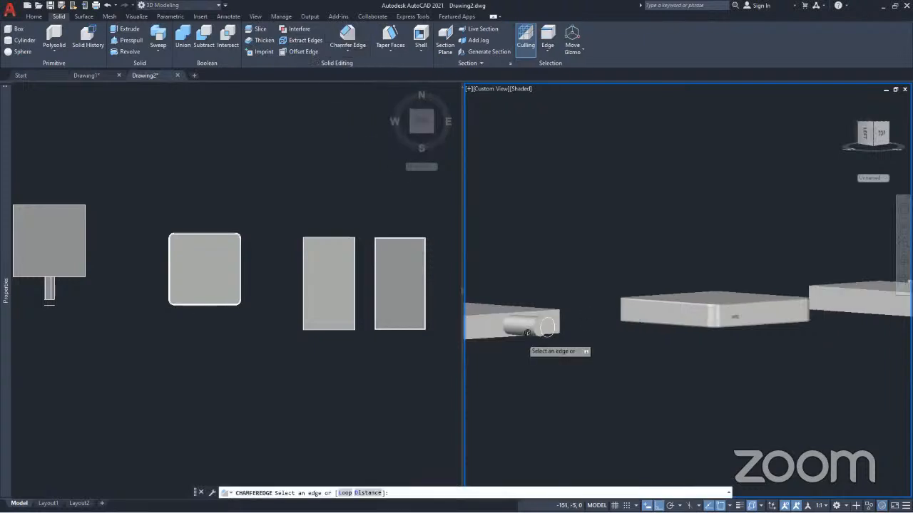
middle_drag(528, 333, 623, 387)
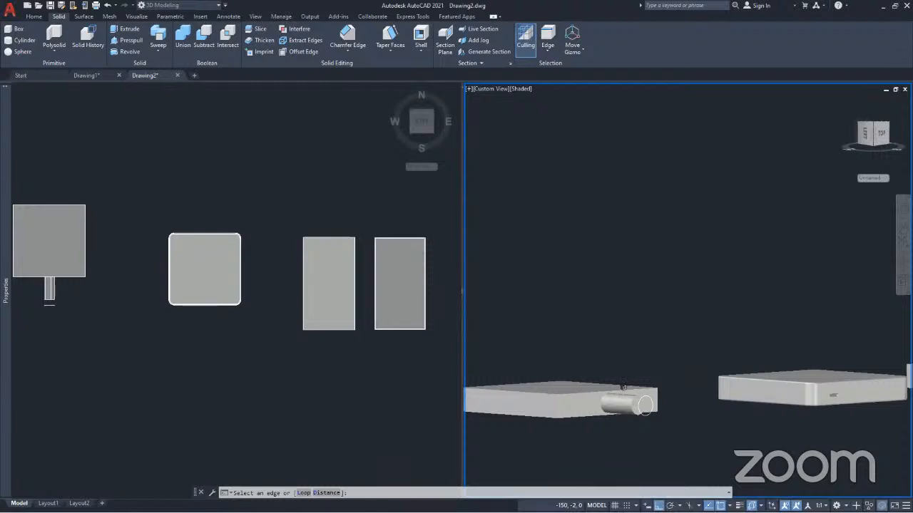
shift+middle_drag(623, 387, 649, 315)
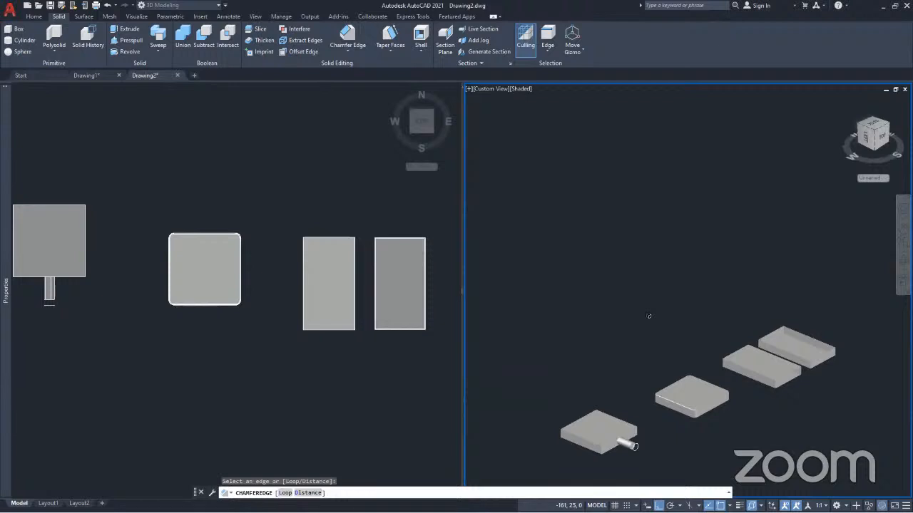
scroll(603, 425, up, 6)
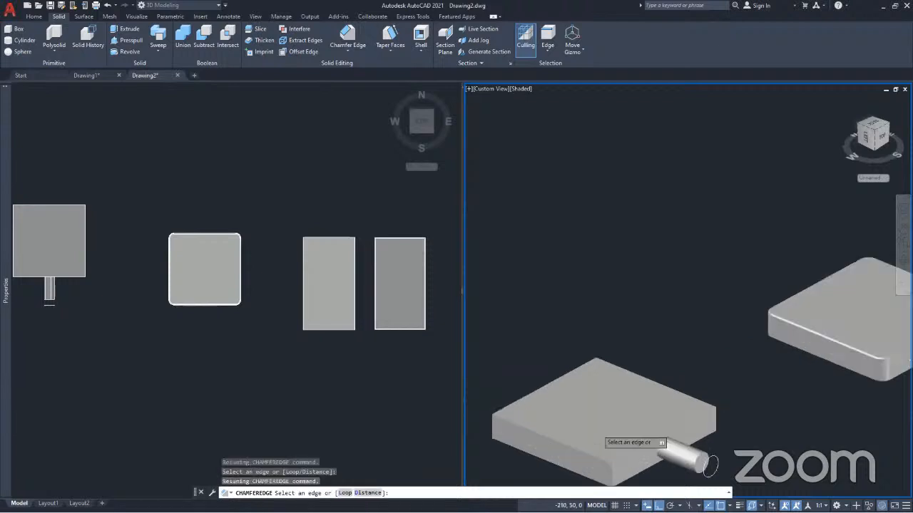
scroll(603, 425, down, 6)
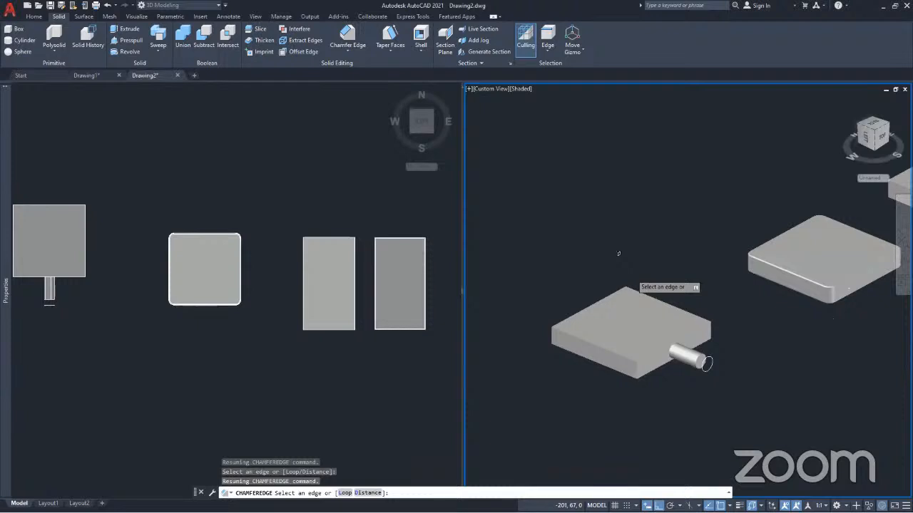
scroll(663, 349, up, 4)
shift+middle_drag(717, 383, 746, 380)
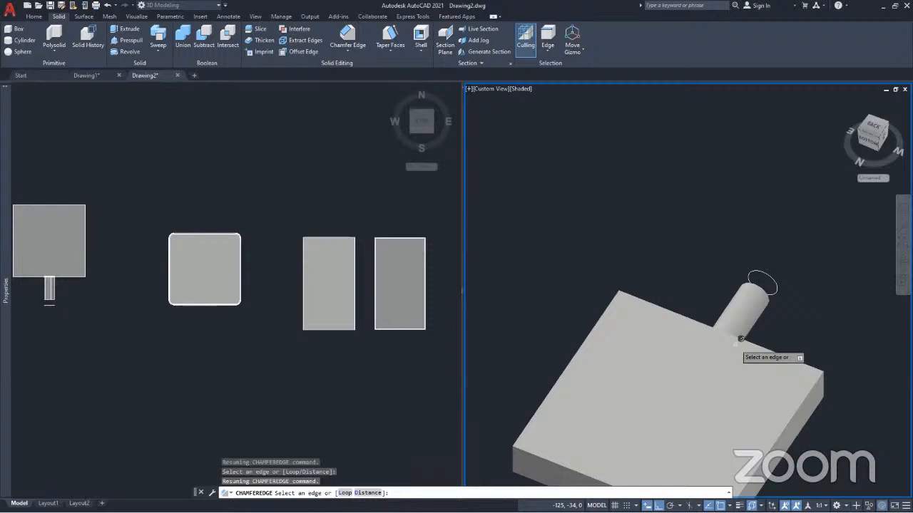
scroll(740, 298, up, 3)
scroll(731, 300, down, 3)
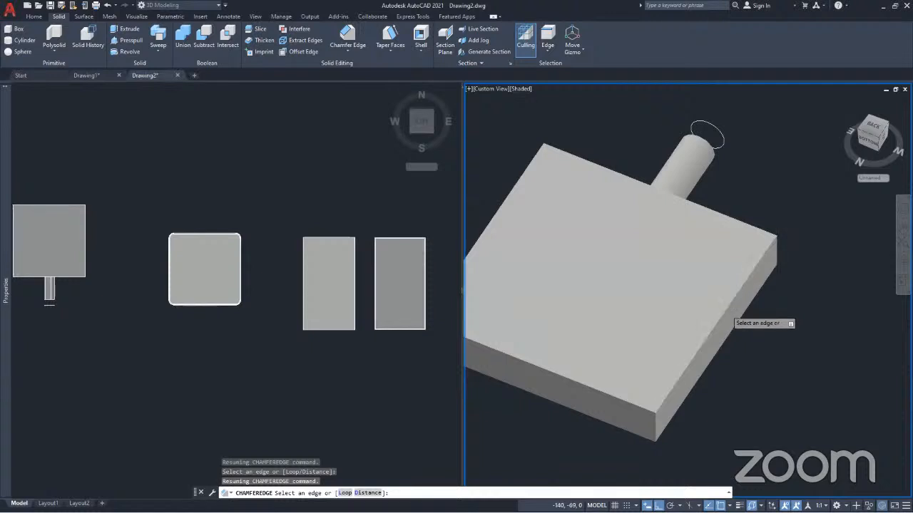
click(731, 305)
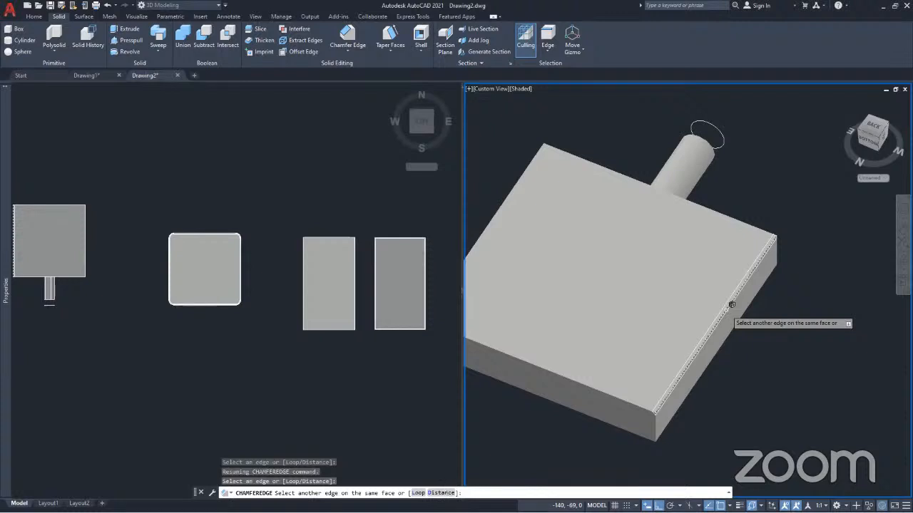
text(d)
key(Return)
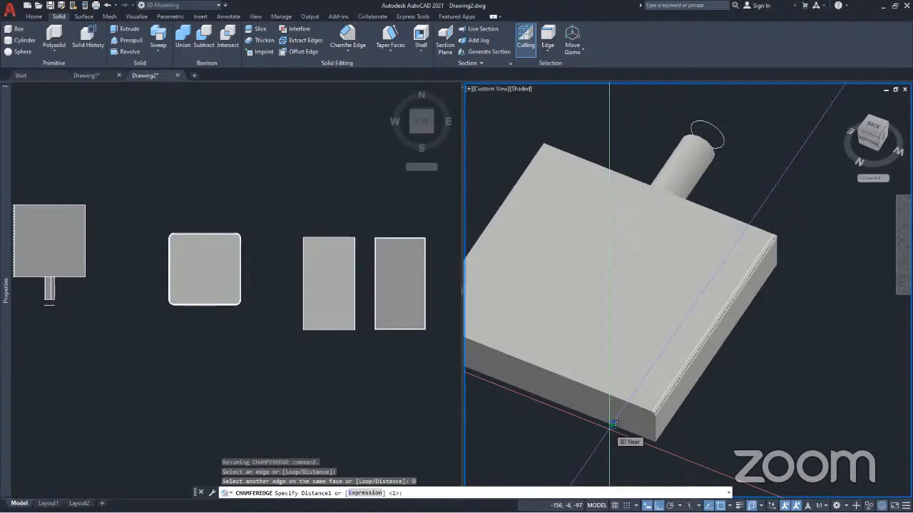
text(3)
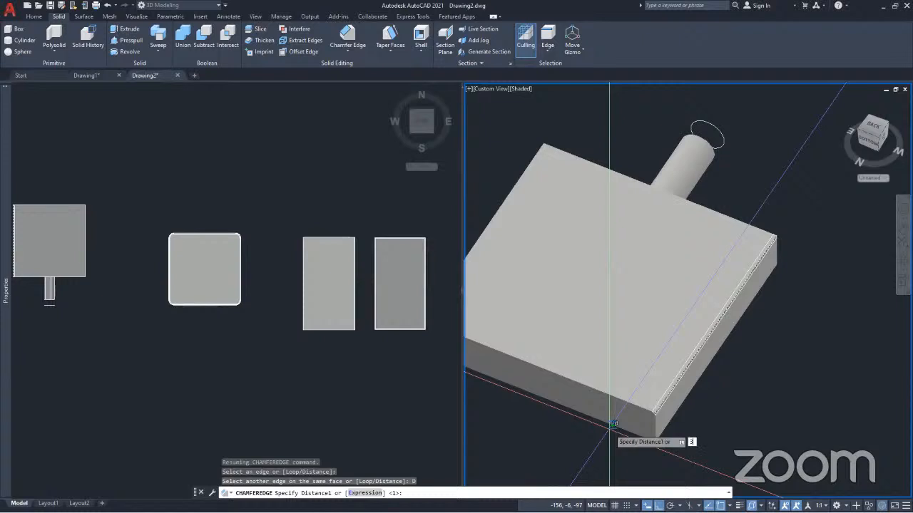
key(Return)
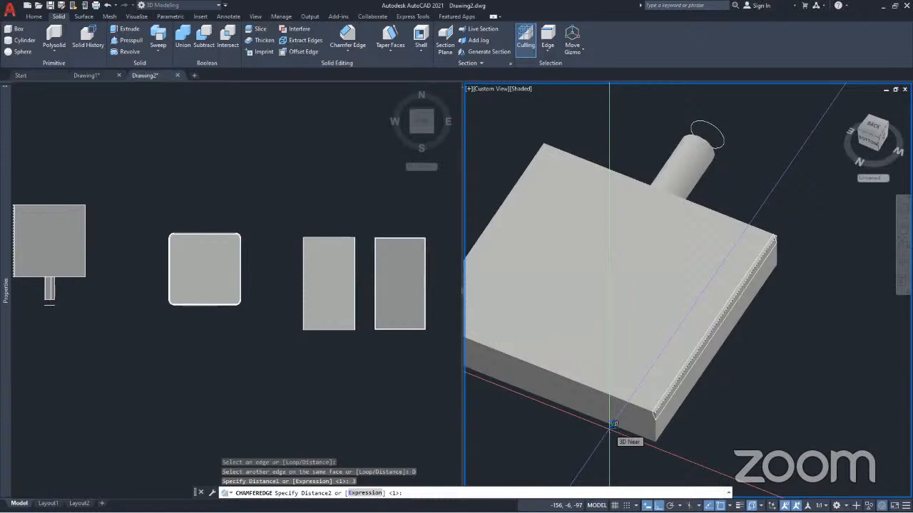
text(2)
key(Return)
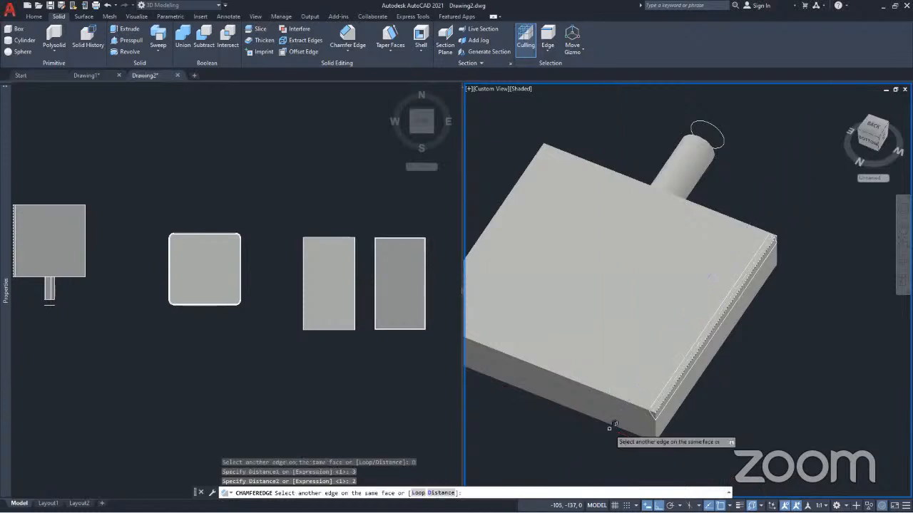
key(Return)
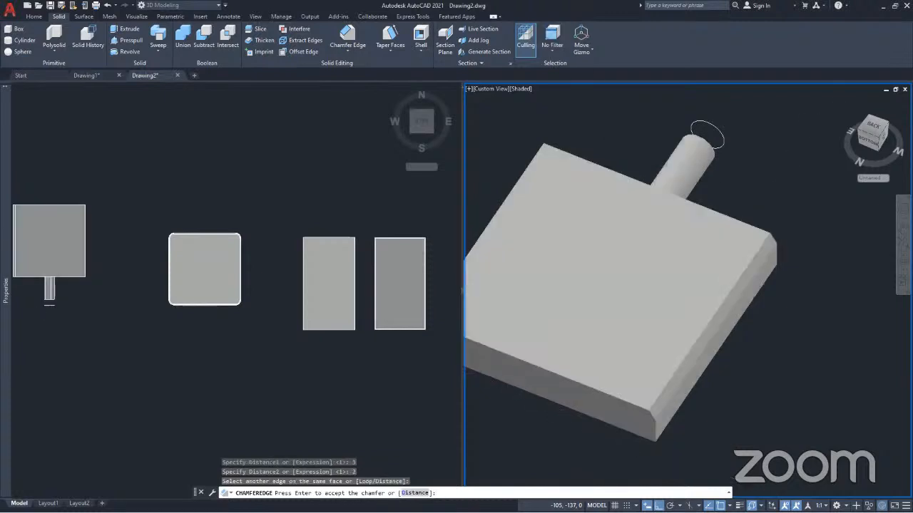
key(Return)
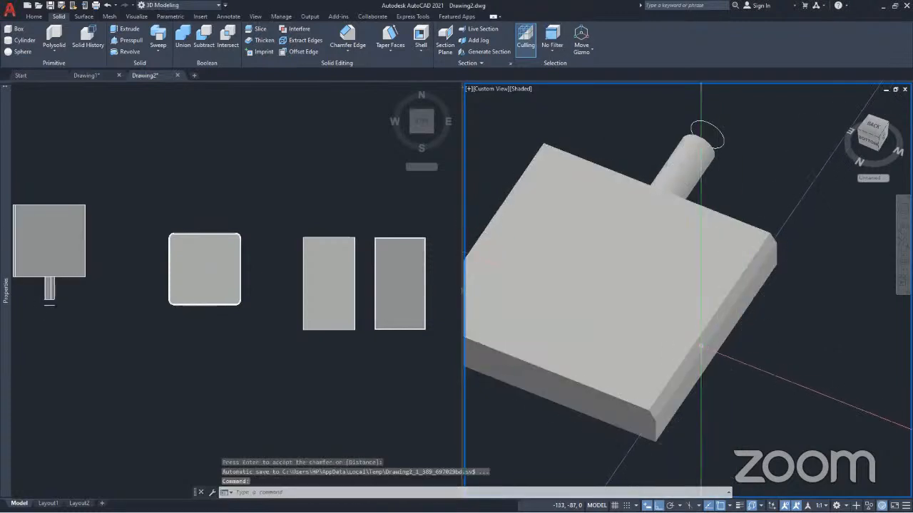
Step: Examine the slab's chamfered edge from below and look over the available face-editing and body-editing commands
scroll(672, 360, up, 3)
shift+middle_drag(672, 360, 712, 350)
click(725, 348)
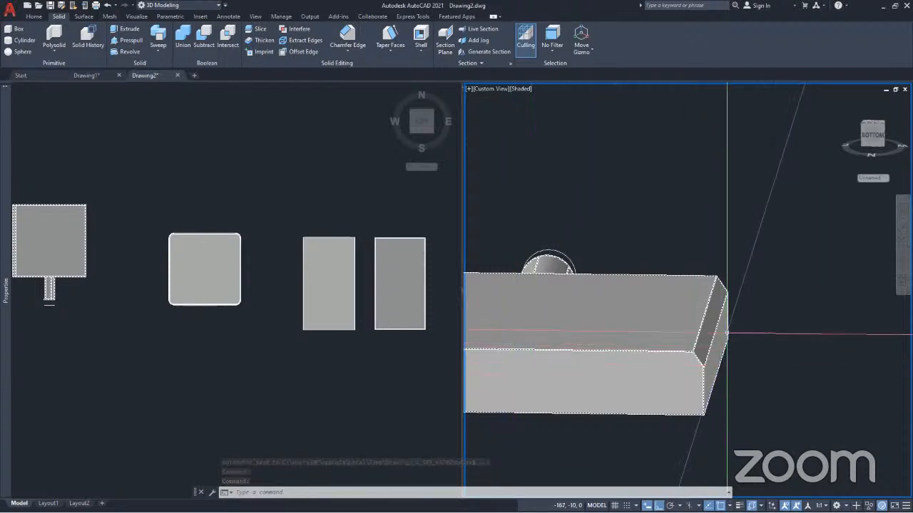
key(Escape)
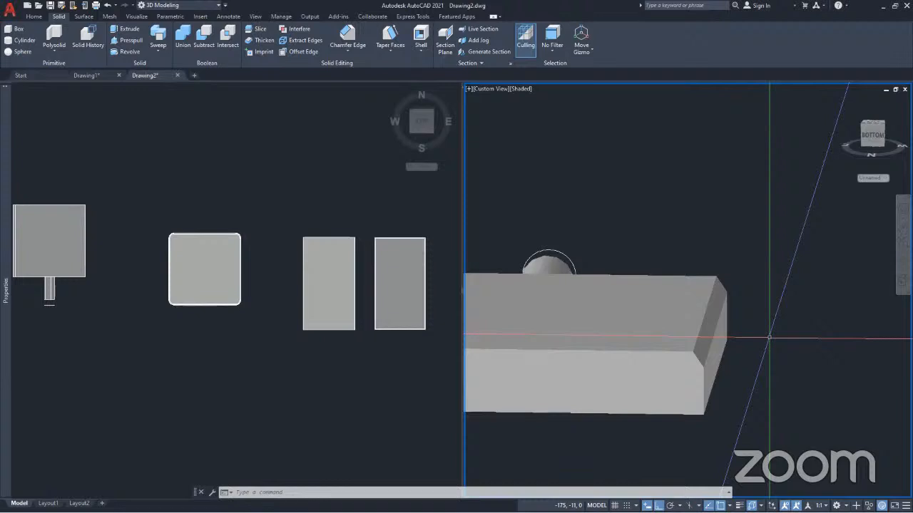
click(393, 51)
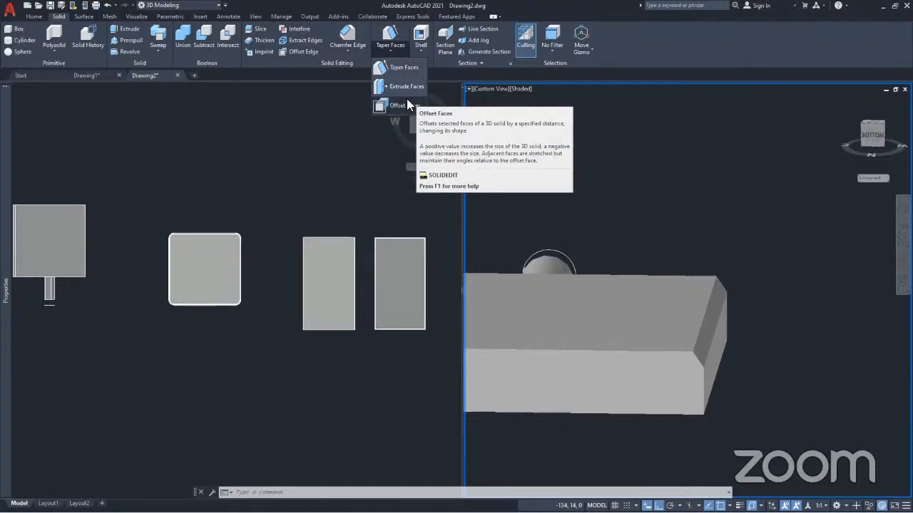
click(420, 57)
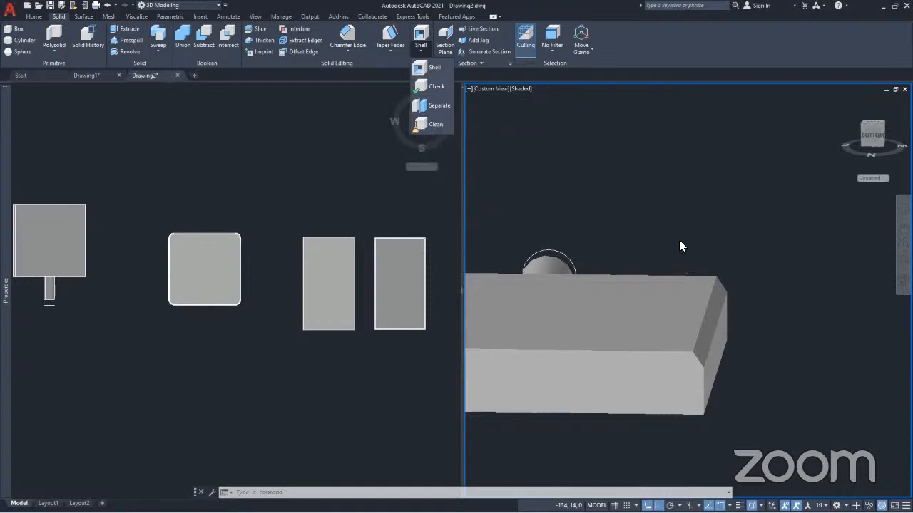
Step: Extract the edges of the chamfered slab with the attached cylinder
scroll(679, 240, down, 3)
click(644, 222)
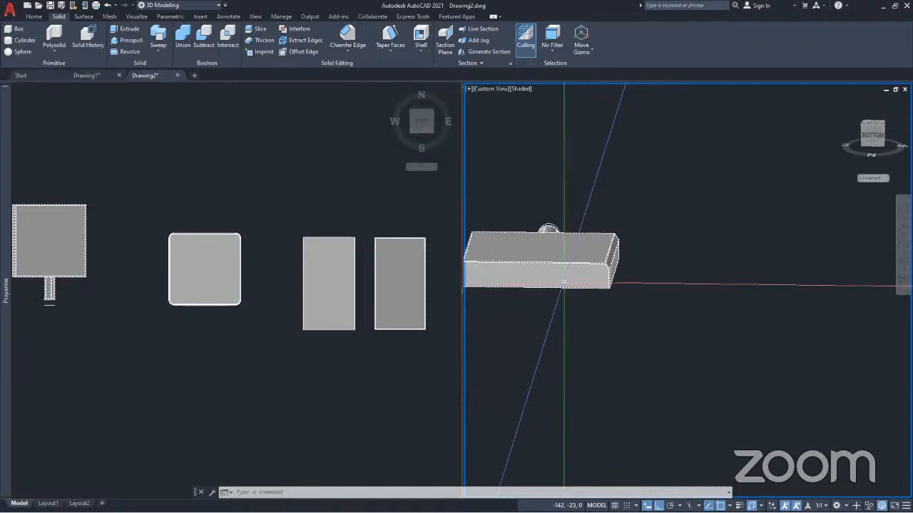
shift+middle_drag(615, 291, 804, 361)
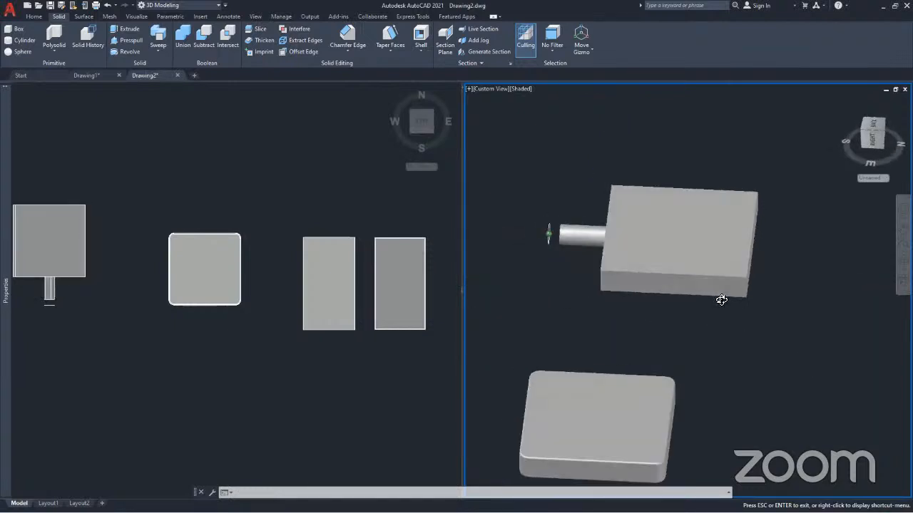
shift+middle_drag(678, 240, 686, 235)
scroll(539, 262, up, 3)
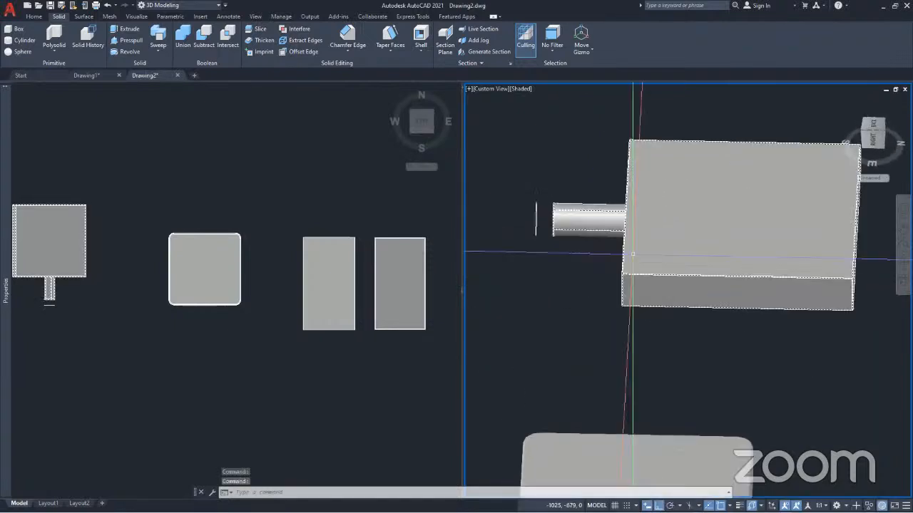
shift+middle_drag(634, 373, 696, 363)
shift+middle_drag(823, 393, 797, 308)
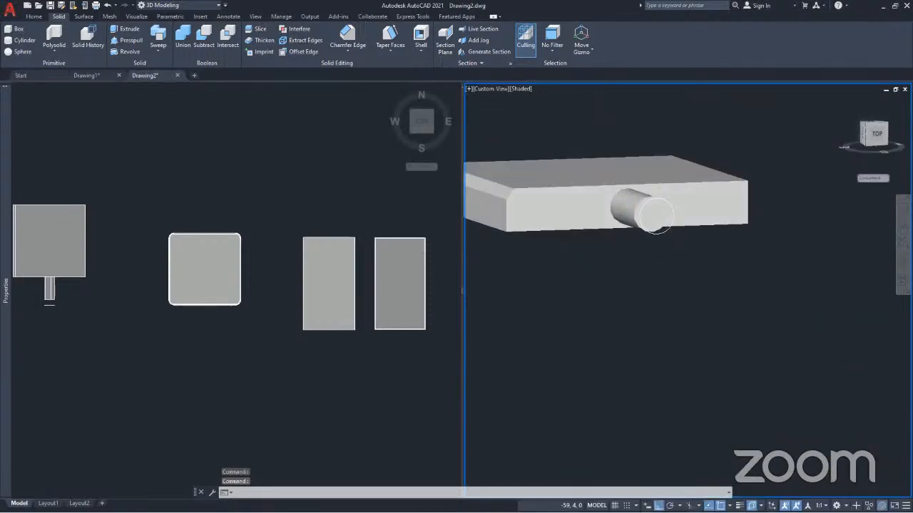
scroll(737, 271, up, 3)
scroll(713, 270, down, 4)
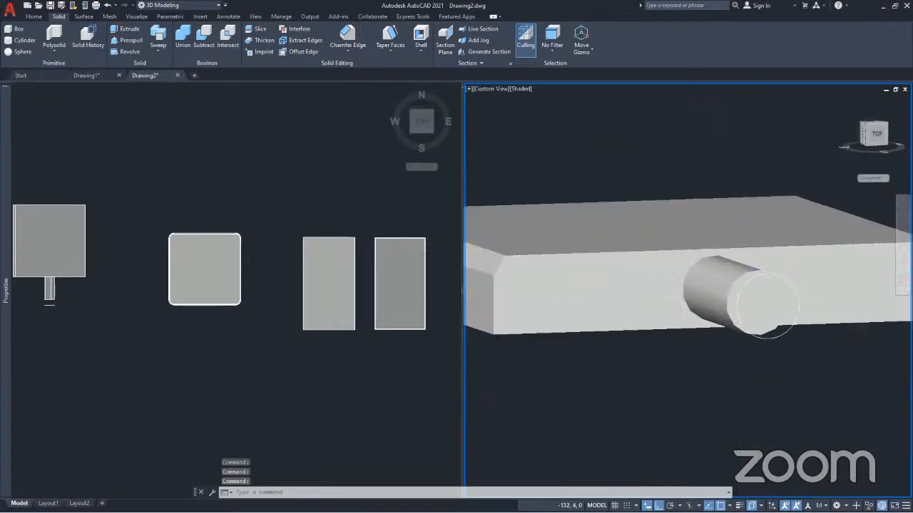
click(632, 265)
scroll(597, 266, up, 3)
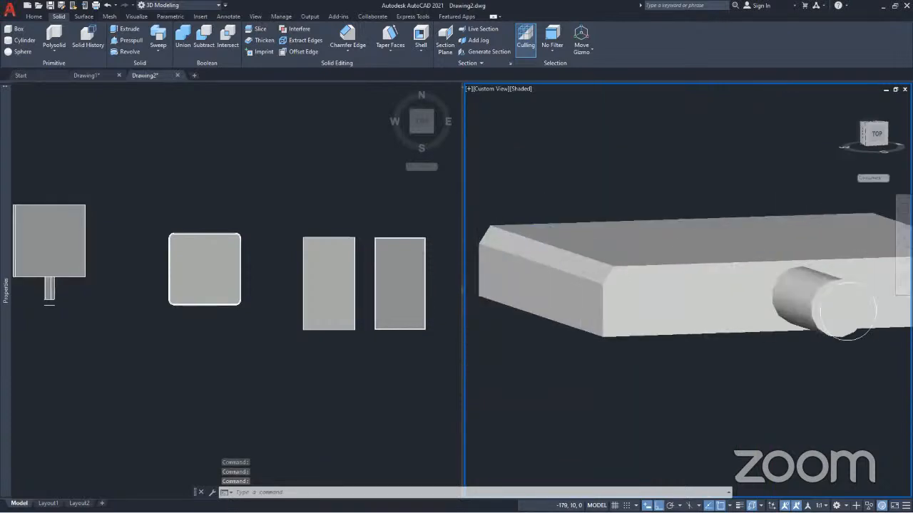
scroll(597, 265, down, 4)
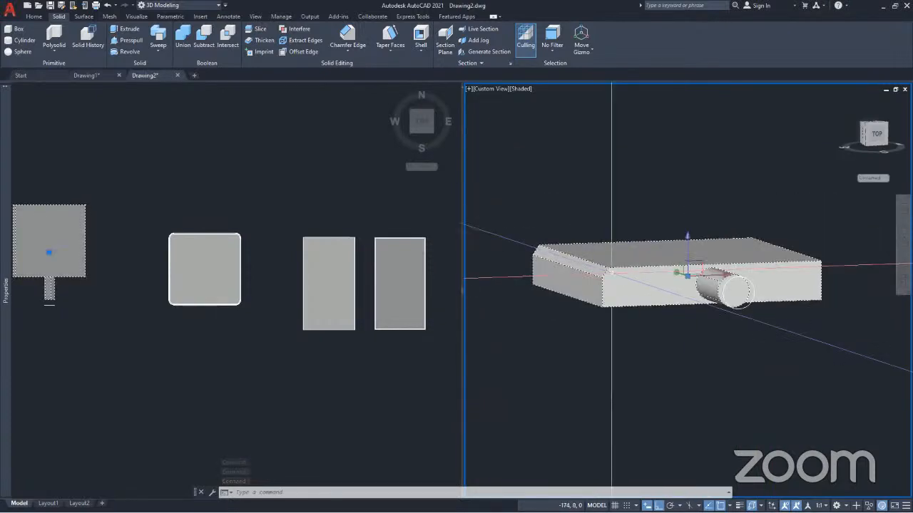
key(Escape)
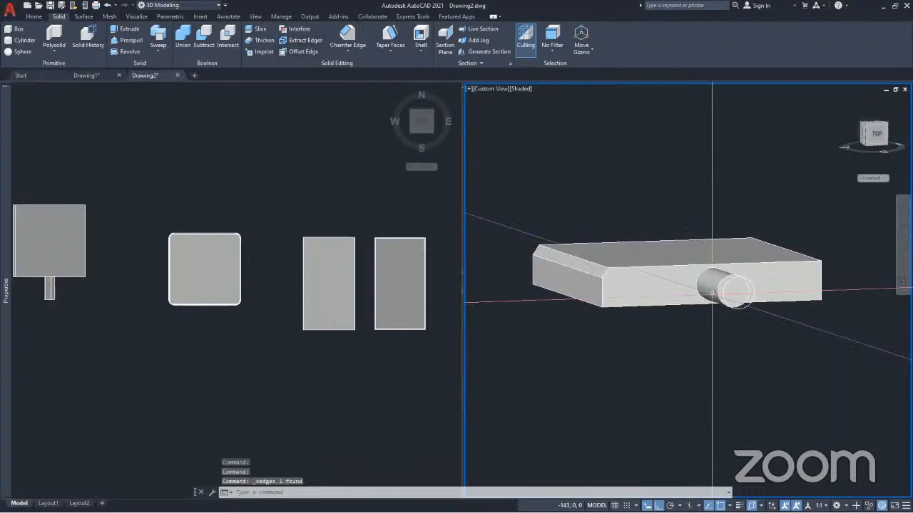
Step: Run the Clean body-editing operation on the chamfered slab with the attached cylinder
middle_drag(616, 282, 575, 342)
key(Escape)
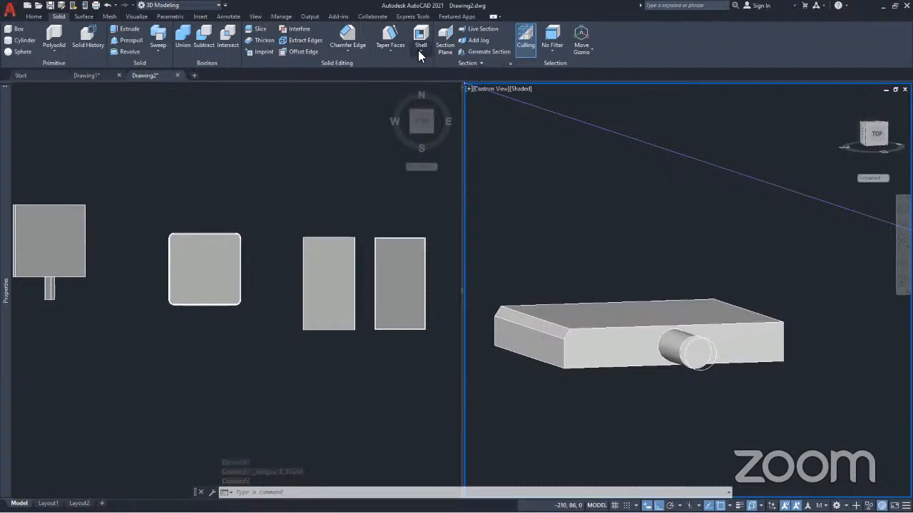
click(421, 54)
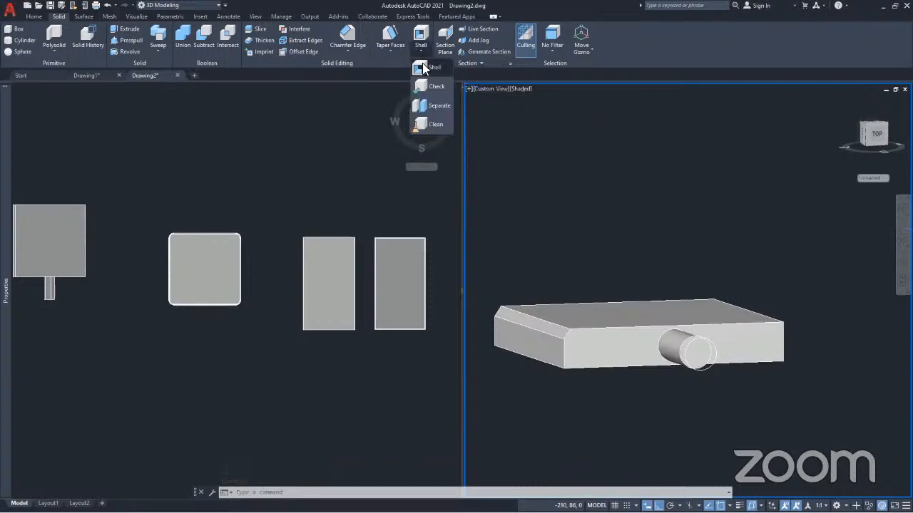
click(437, 124)
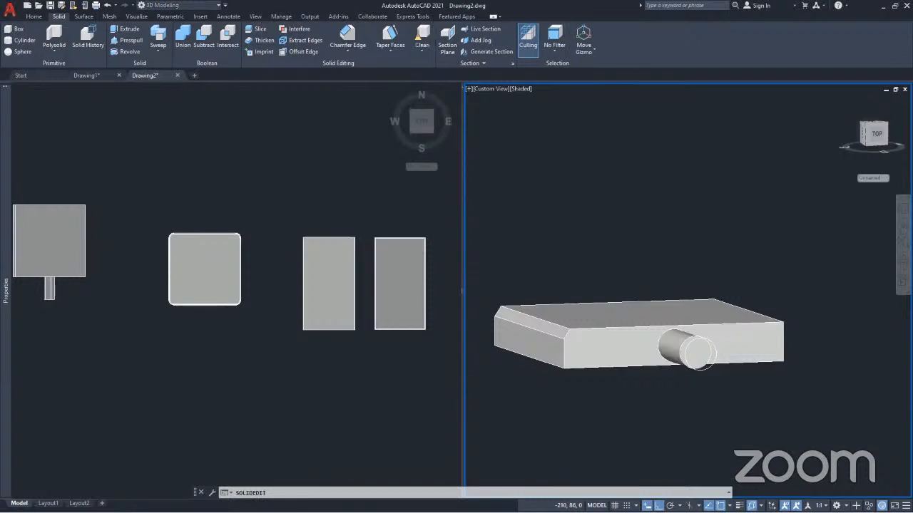
click(618, 363)
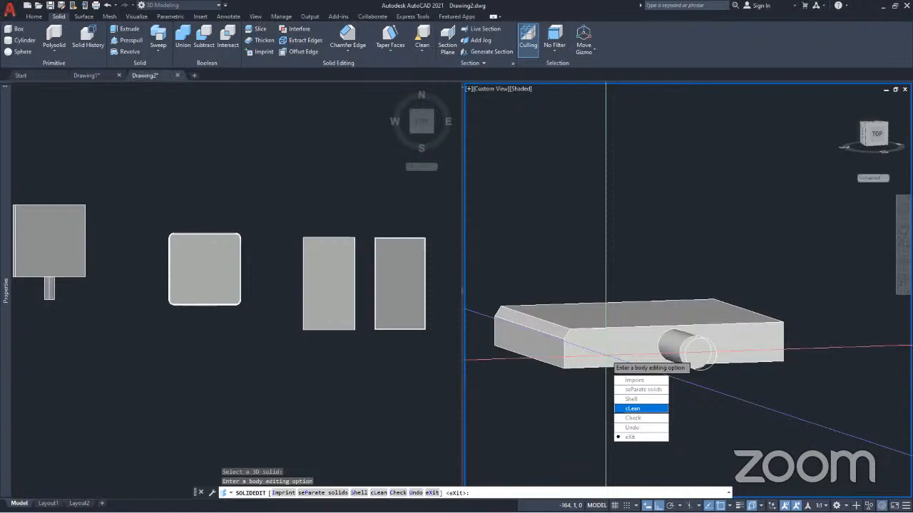
click(633, 409)
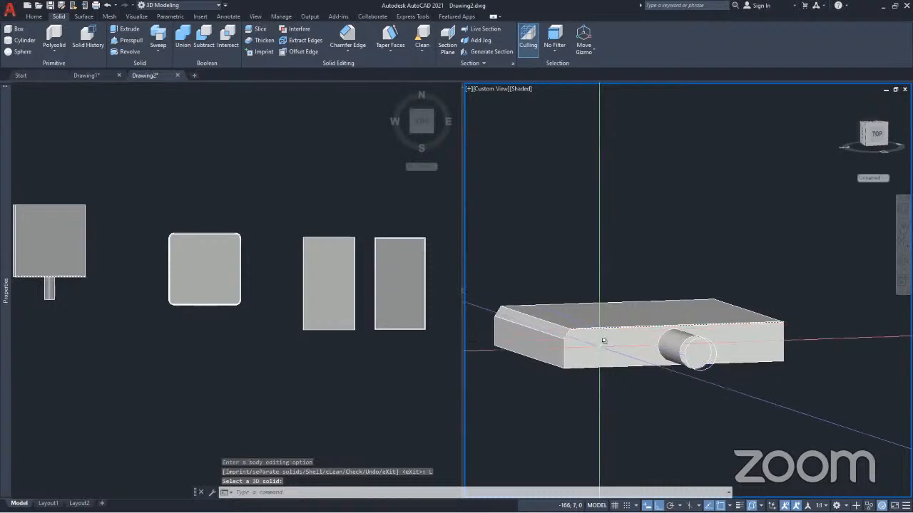
Step: Delete the extracted edge lines around the chamfered slab and the leftover circle outlines at the cylinder's free end
shift+middle_drag(631, 397, 760, 447)
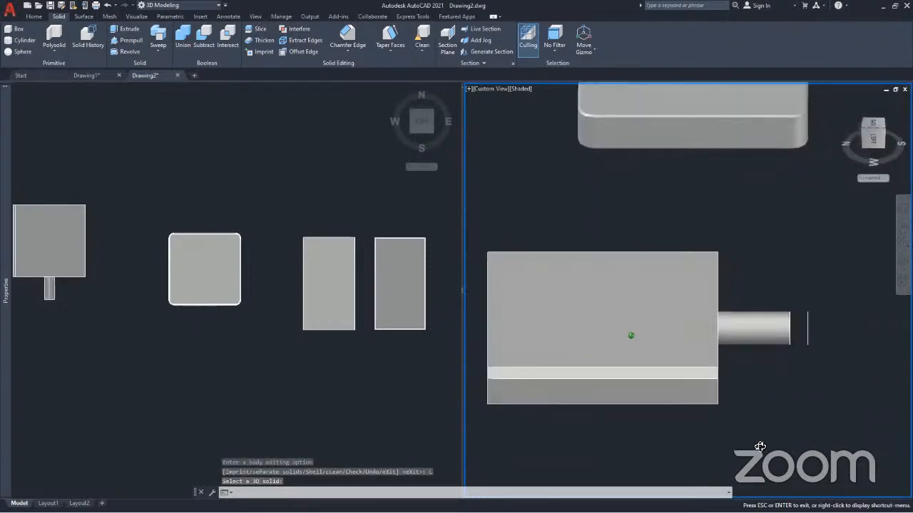
scroll(644, 276, down, 4)
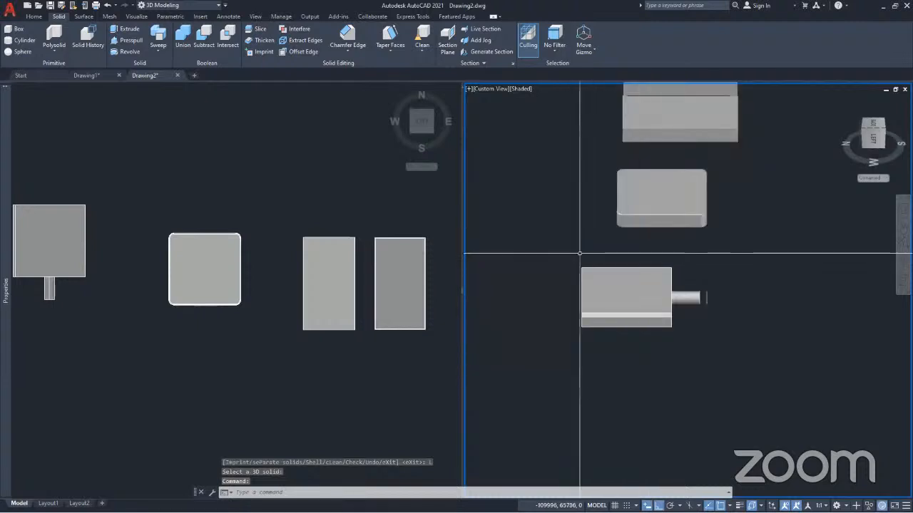
click(558, 248)
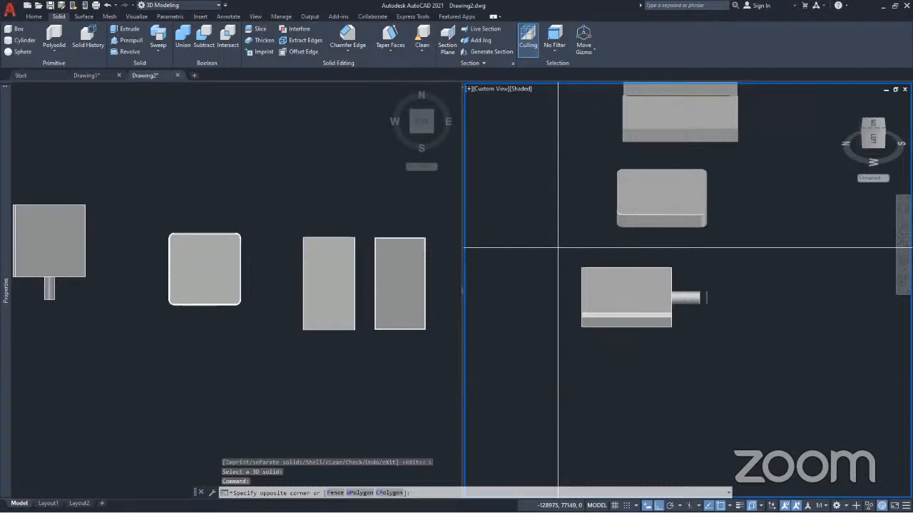
click(694, 364)
key(Escape)
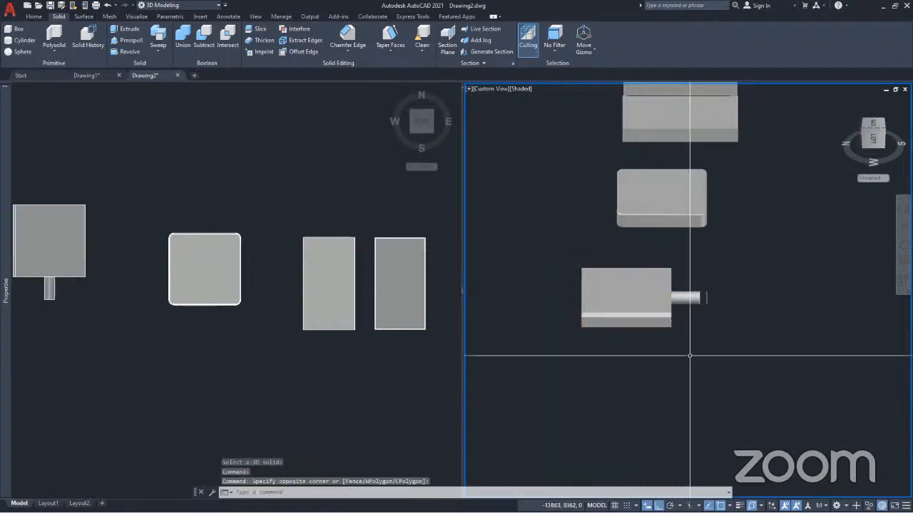
key(Delete)
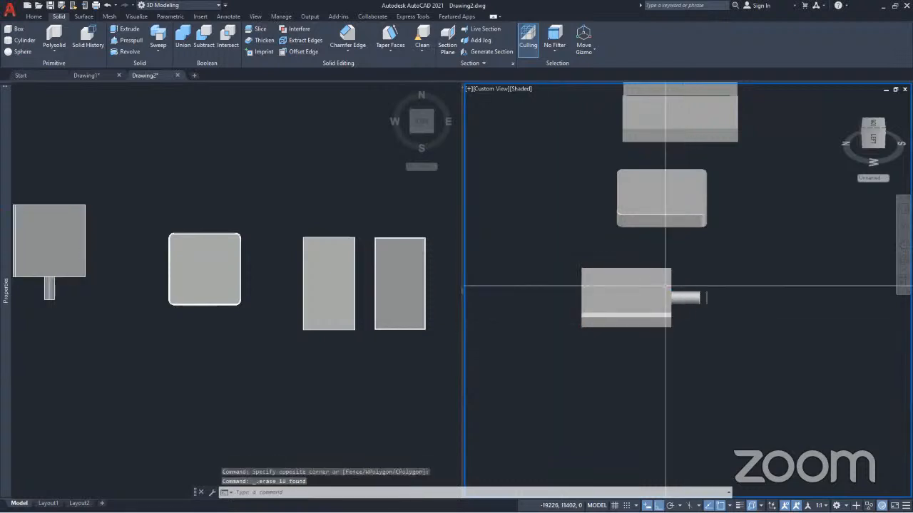
click(644, 252)
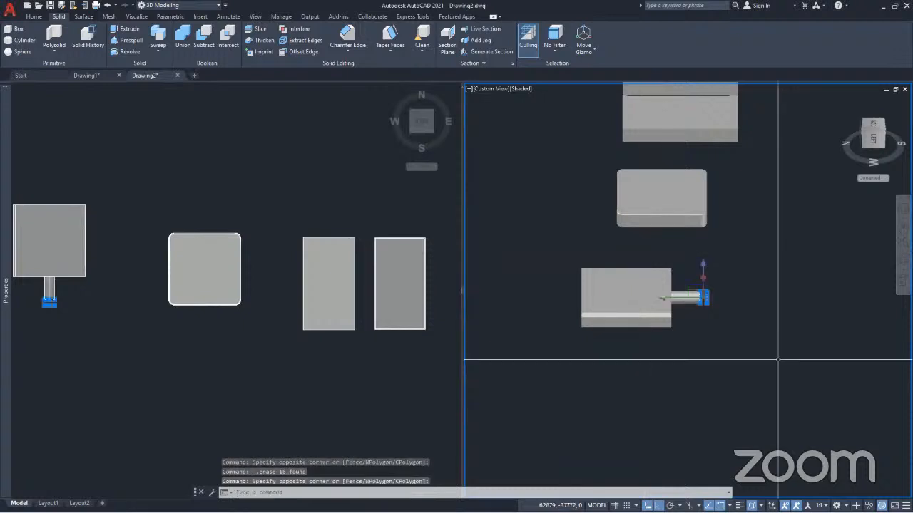
click(672, 317)
key(Escape)
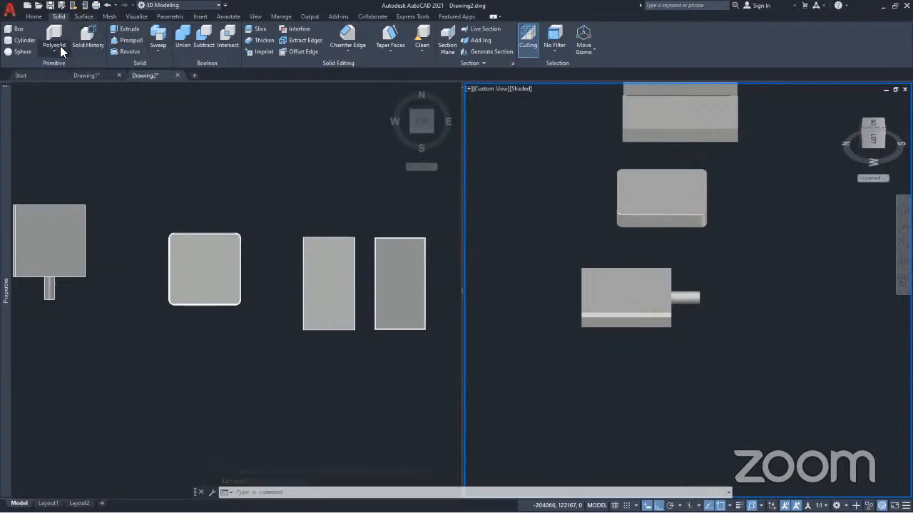
click(157, 53)
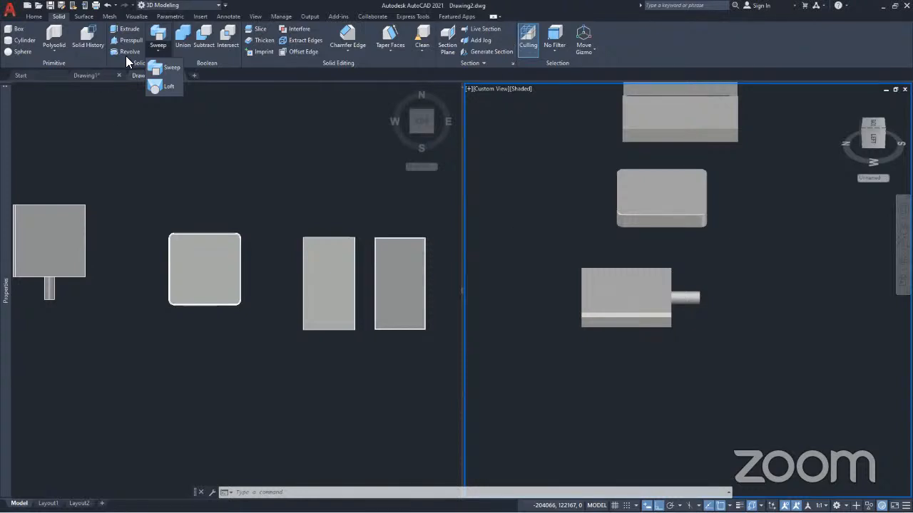
click(30, 17)
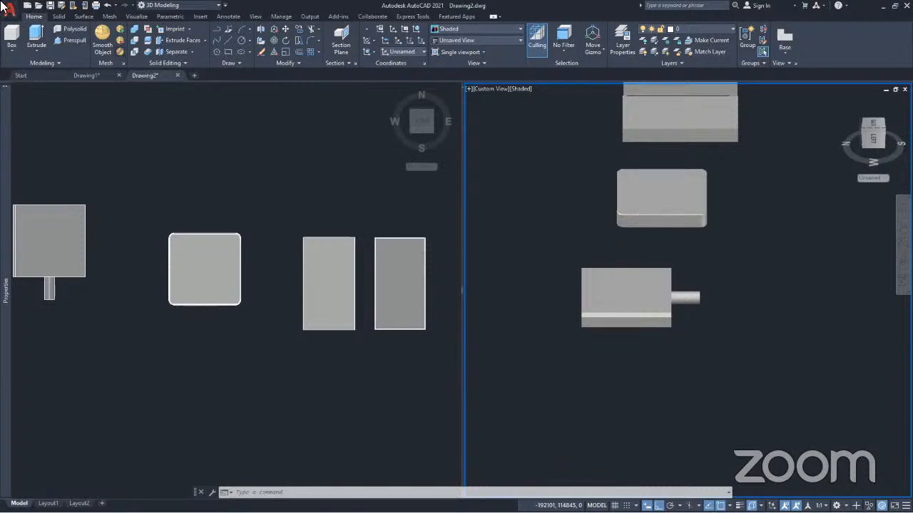
click(62, 16)
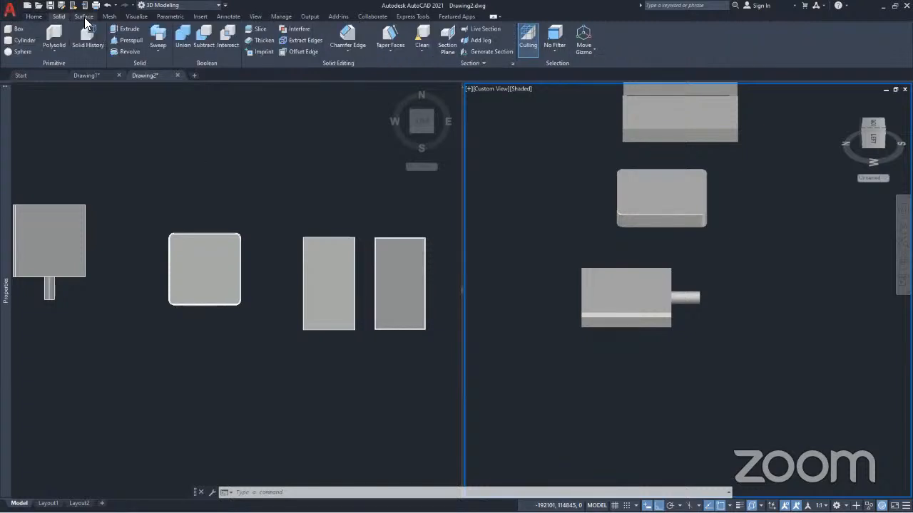
click(84, 16)
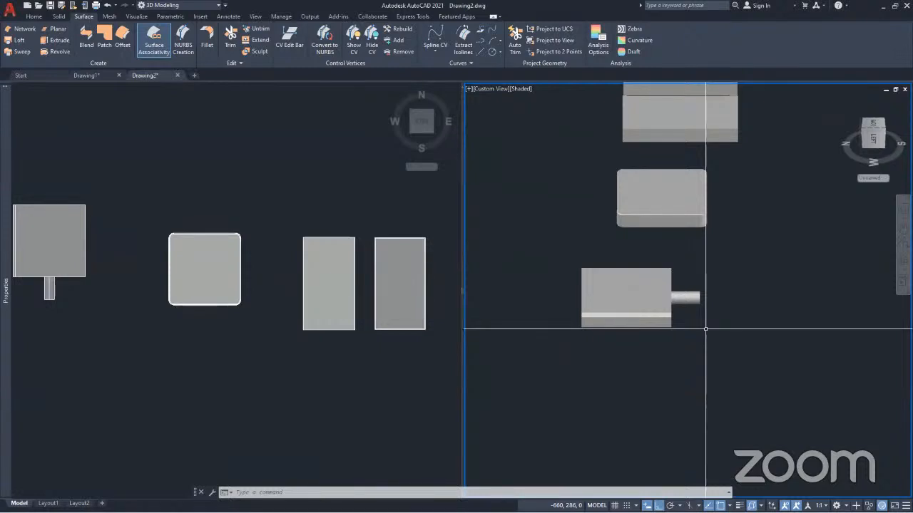
click(656, 187)
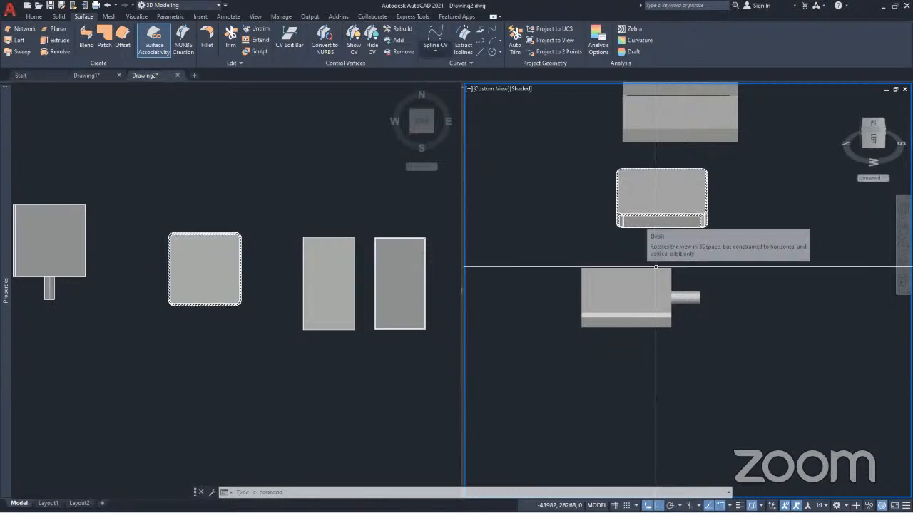
key(Escape)
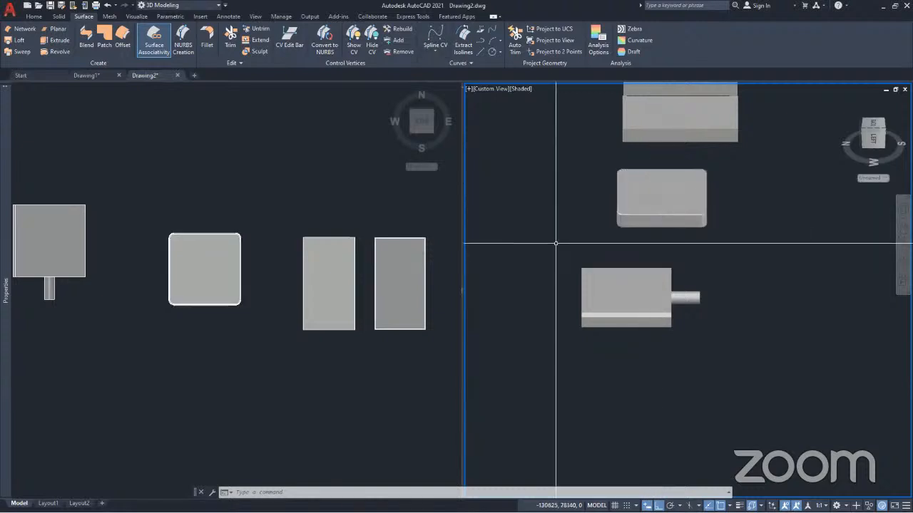